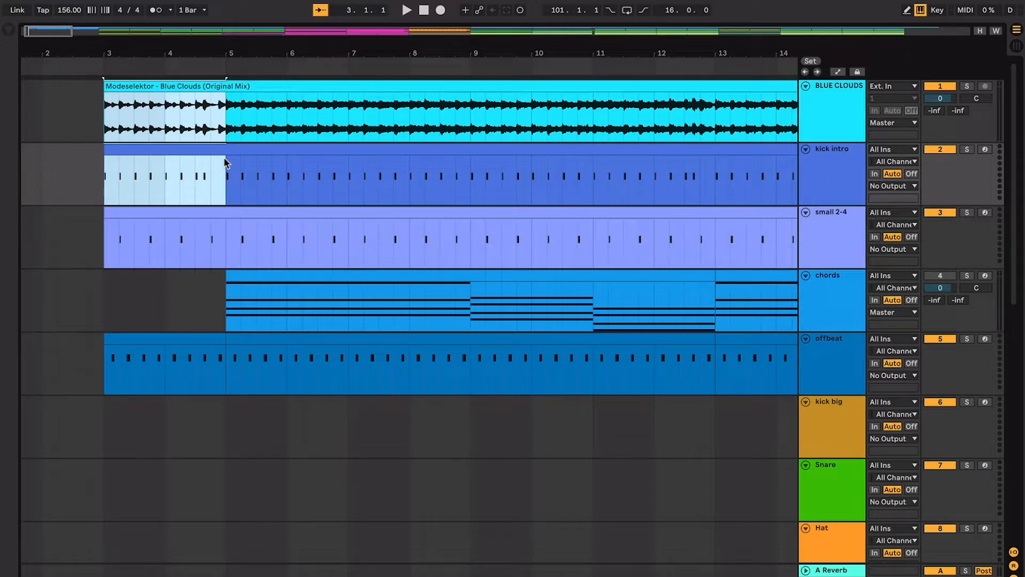
- Inspect the small 2-4 hits in the first bars and play the intro from bar 3
key(z)
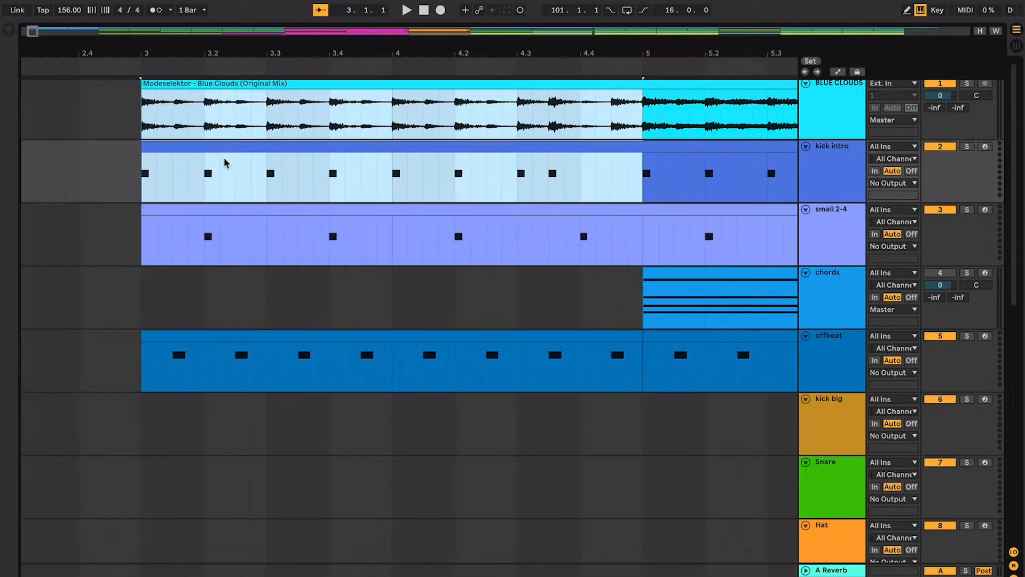
drag(206, 236, 282, 236)
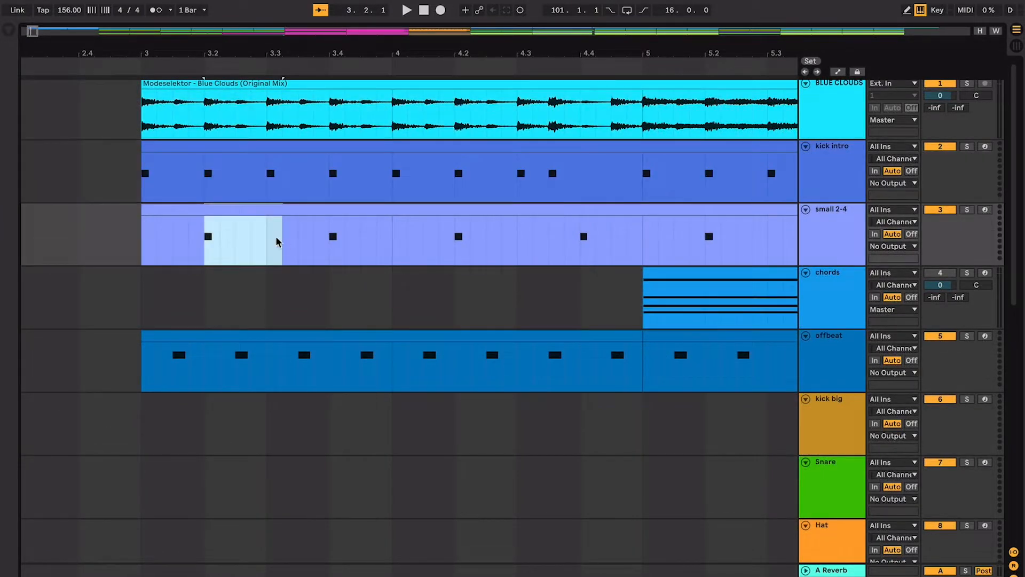
click(251, 217)
click(245, 202)
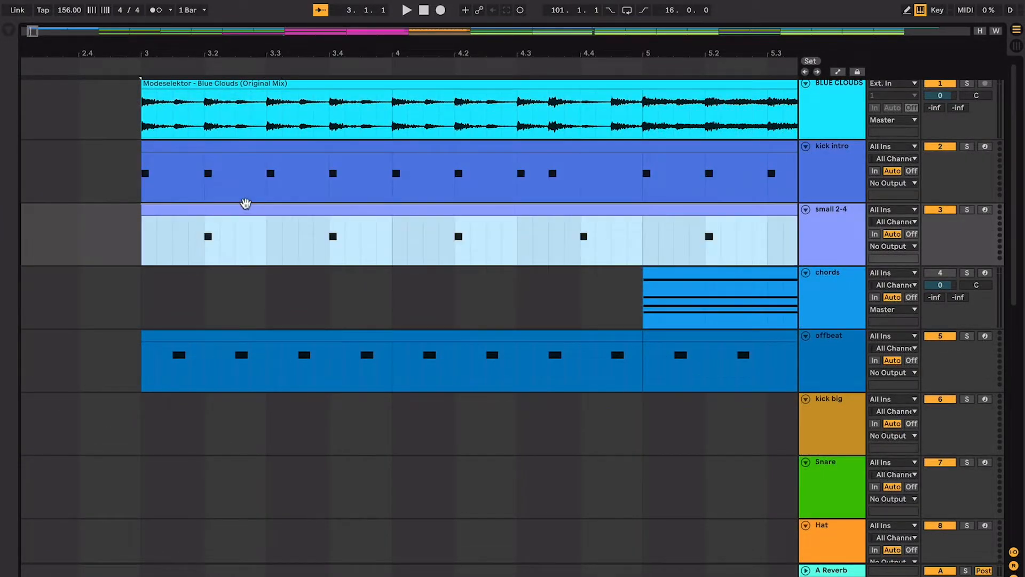
click(629, 242)
click(581, 203)
key(space)
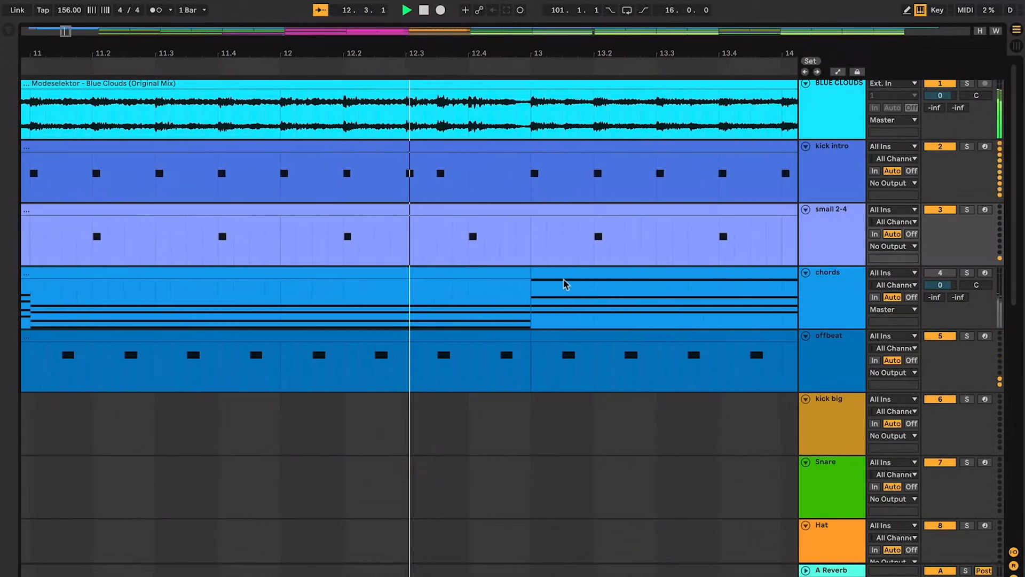
key(space)
- Select the kick intro clip and play its opening bars from bar 3
key(minus)
key(minus)
key(minus)
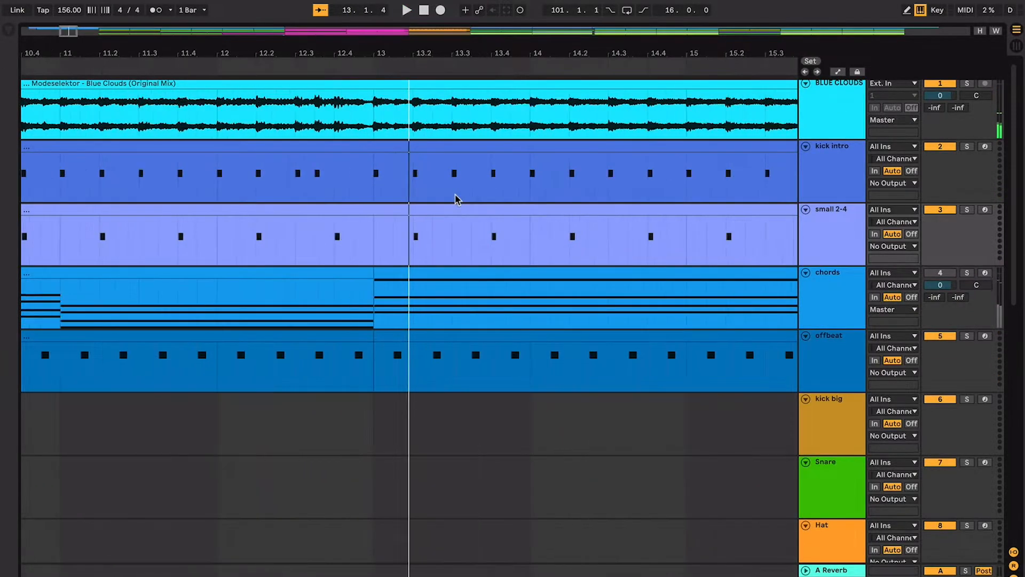
scroll(455, 195, left, 7)
click(263, 150)
key(plus)
key(plus)
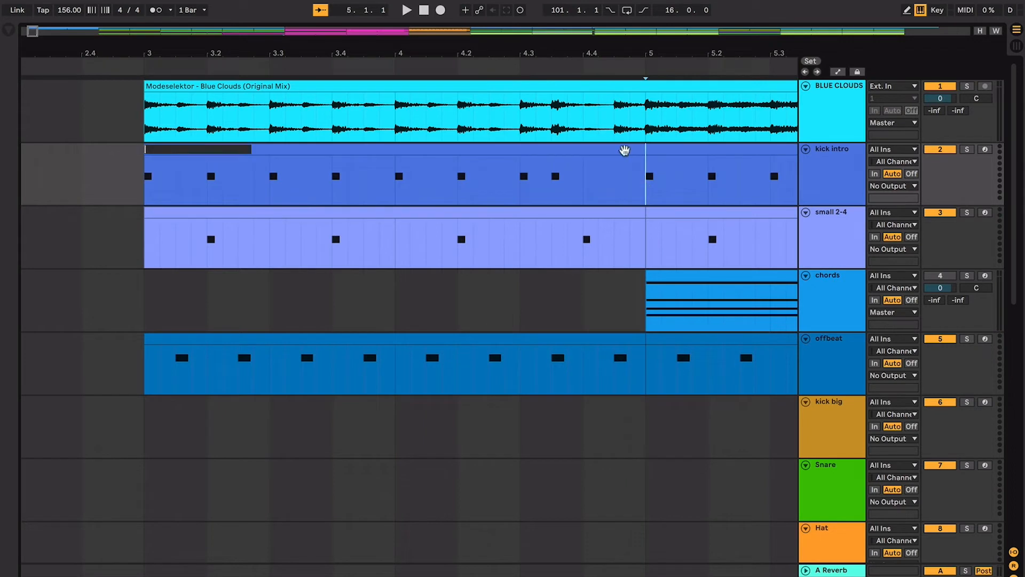
click(624, 150)
key(space)
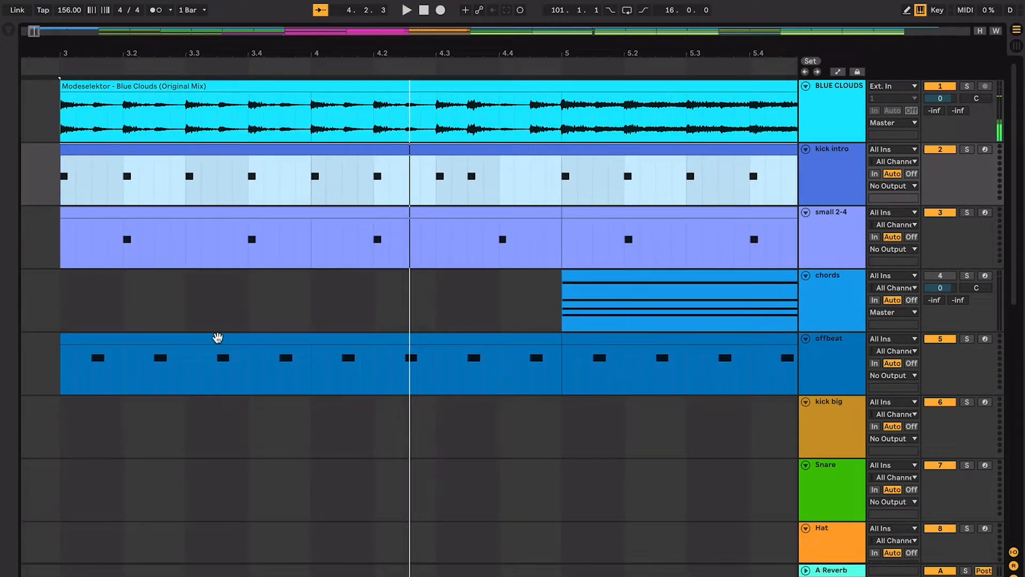
- Select the offbeat track's part in bars 3 and 4 and play it from bar 3
click(217, 337)
key(space)
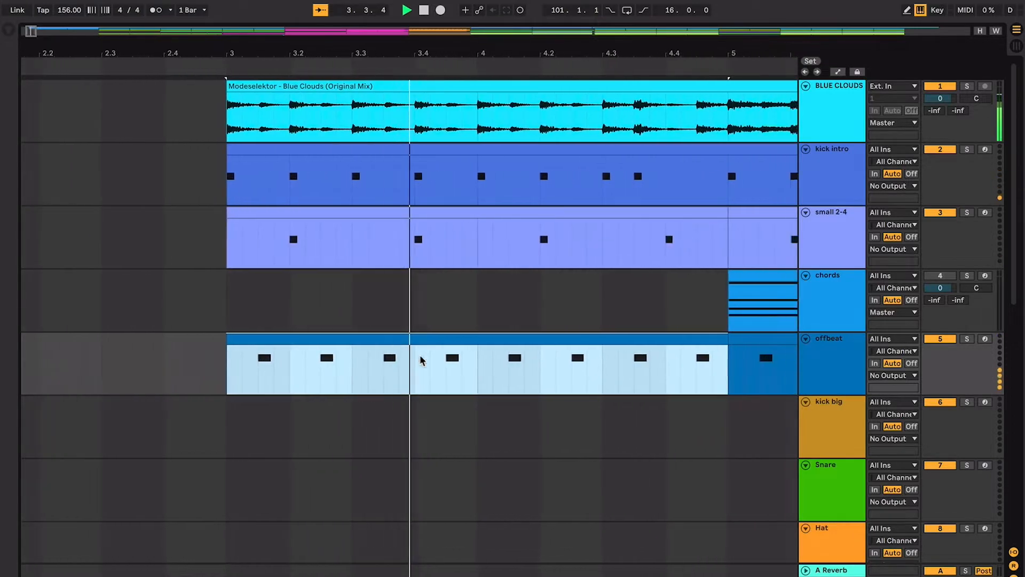
key(space)
click(328, 363)
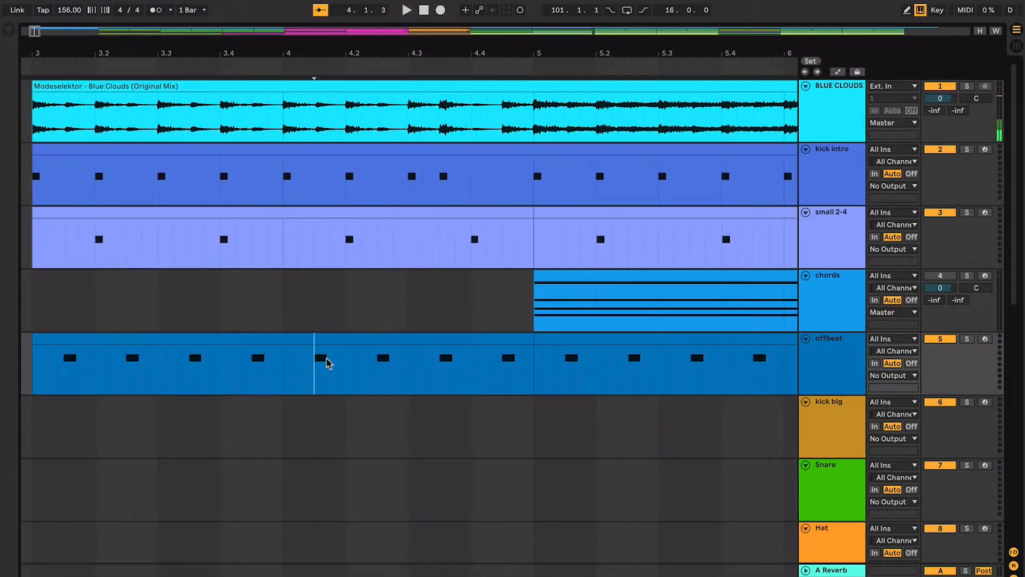
scroll(339, 355, left, 5)
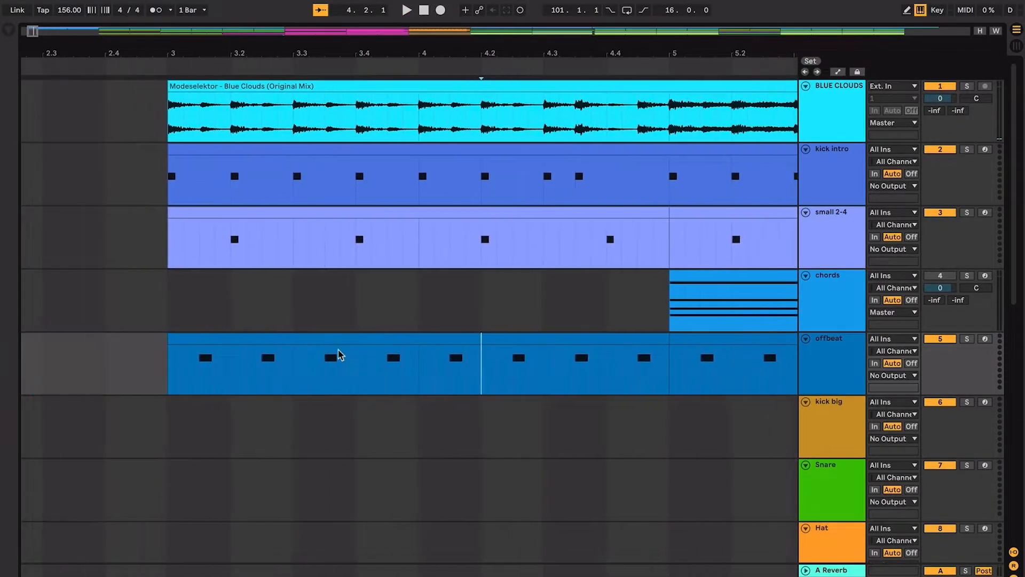
- Compare the small 2-4 hits with the kick intro pattern over bars 3 and 4, playing from bar 3
click(286, 214)
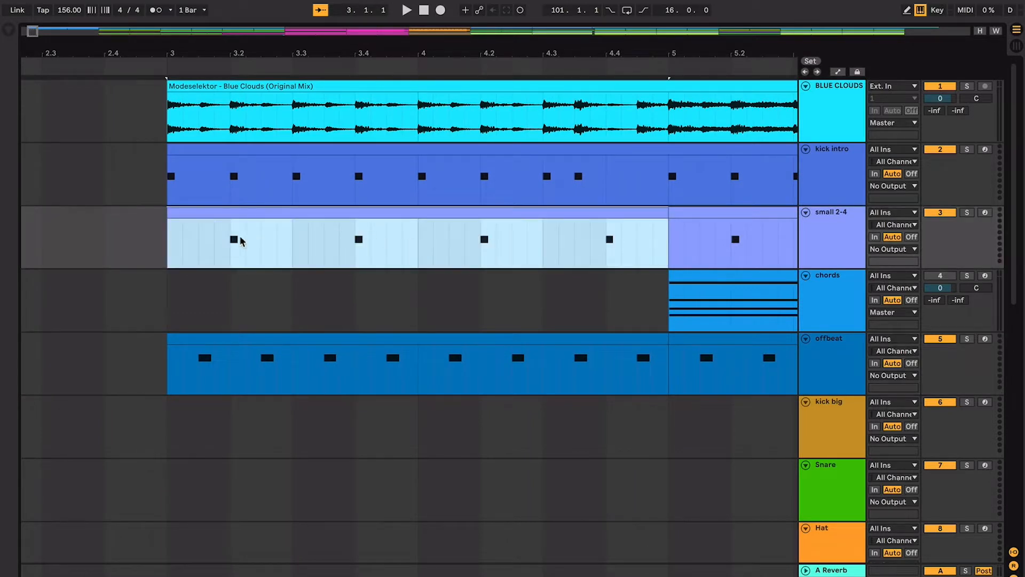
drag(243, 200, 402, 185)
click(229, 148)
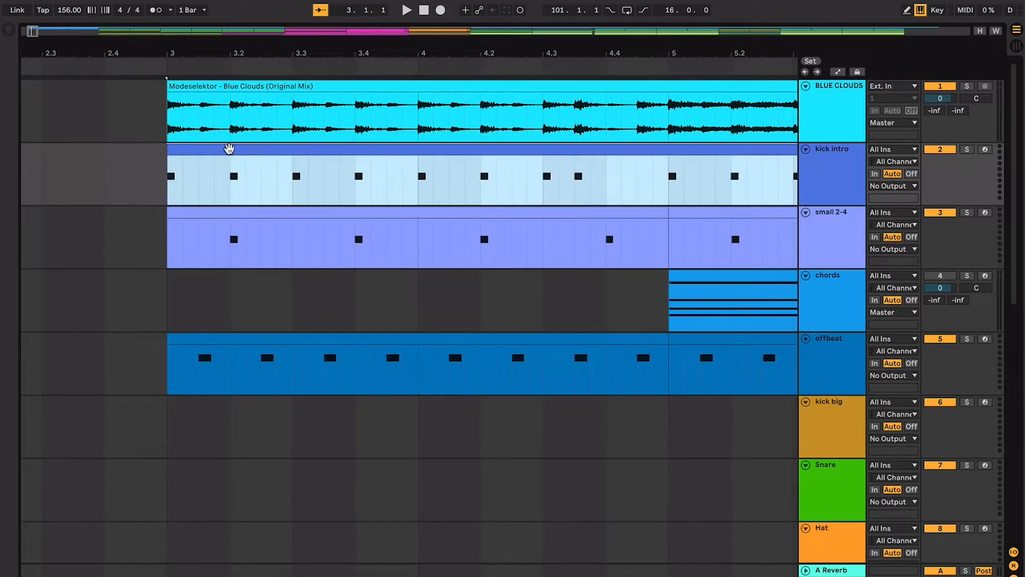
key(space)
key(space)
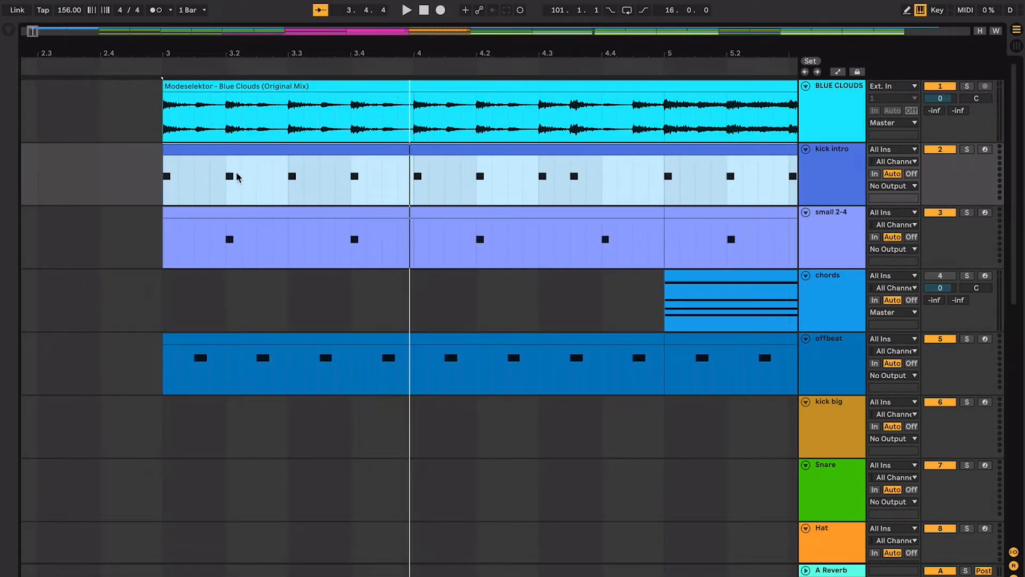
click(166, 177)
key(space)
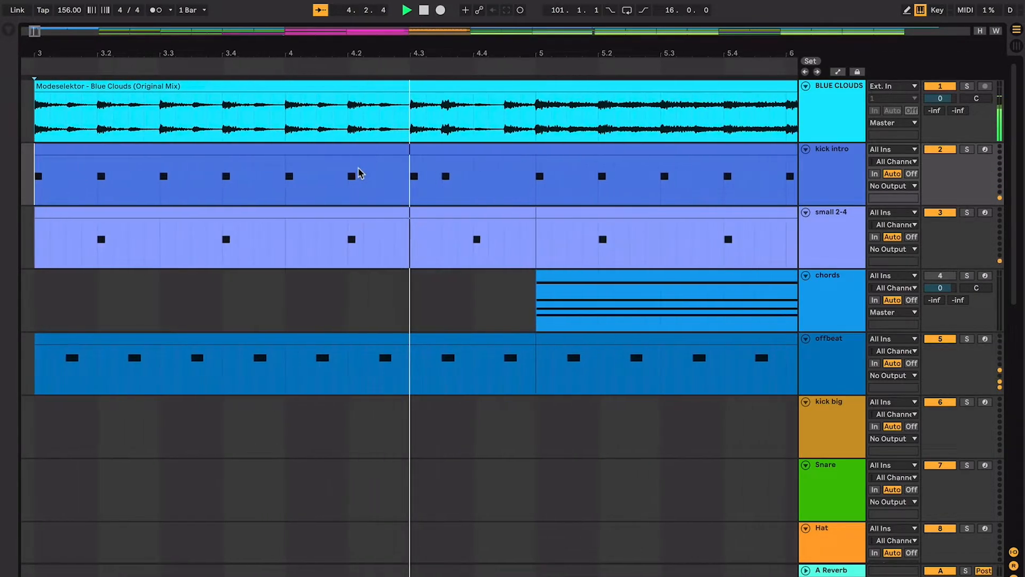
key(space)
- Examine the chord changes and their lengths in the chords clip from bar 5 to bar 13
key(minus)
key(minus)
key(minus)
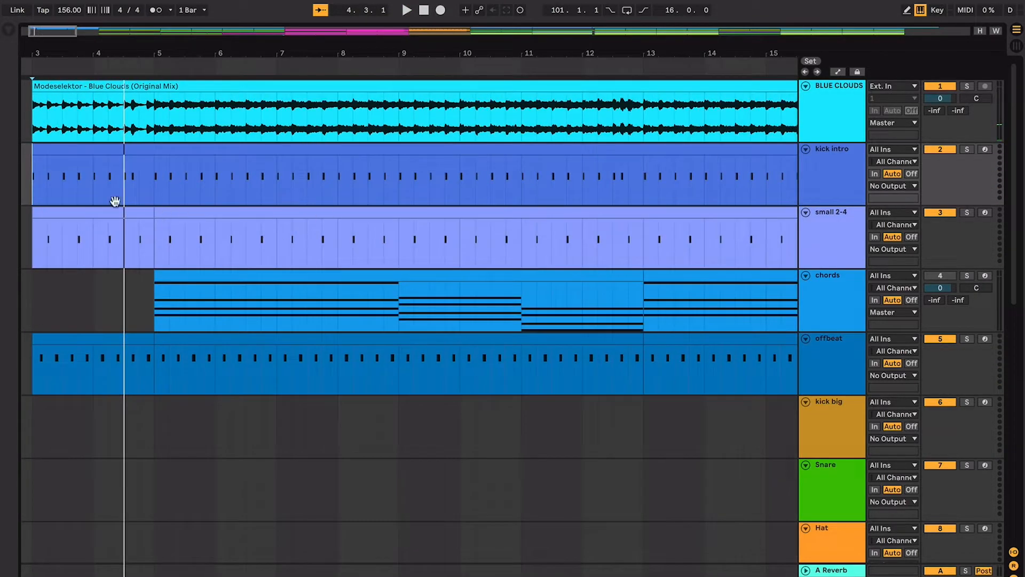
scroll(128, 263, left, 3)
click(245, 253)
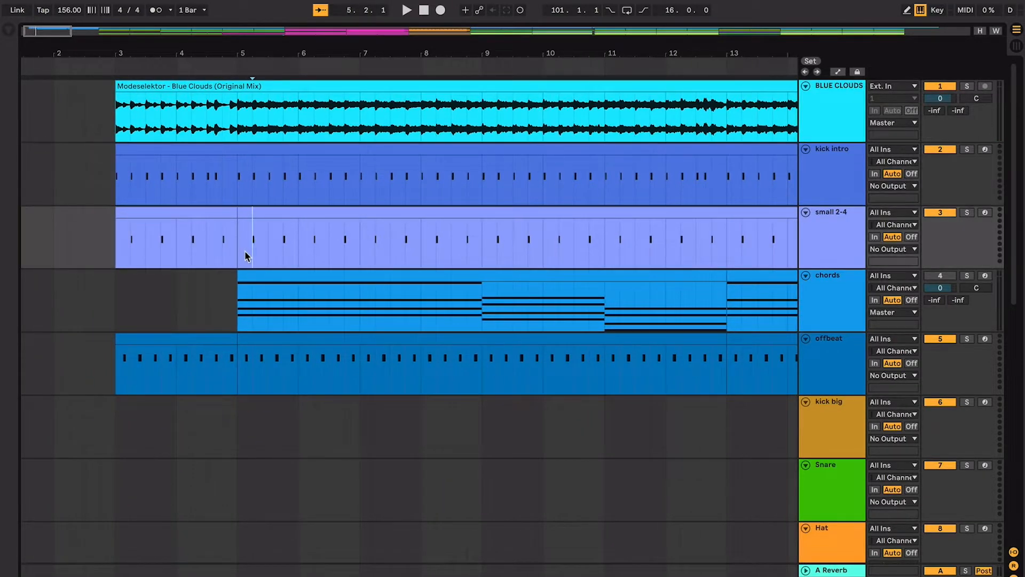
scroll(245, 252, right, 2)
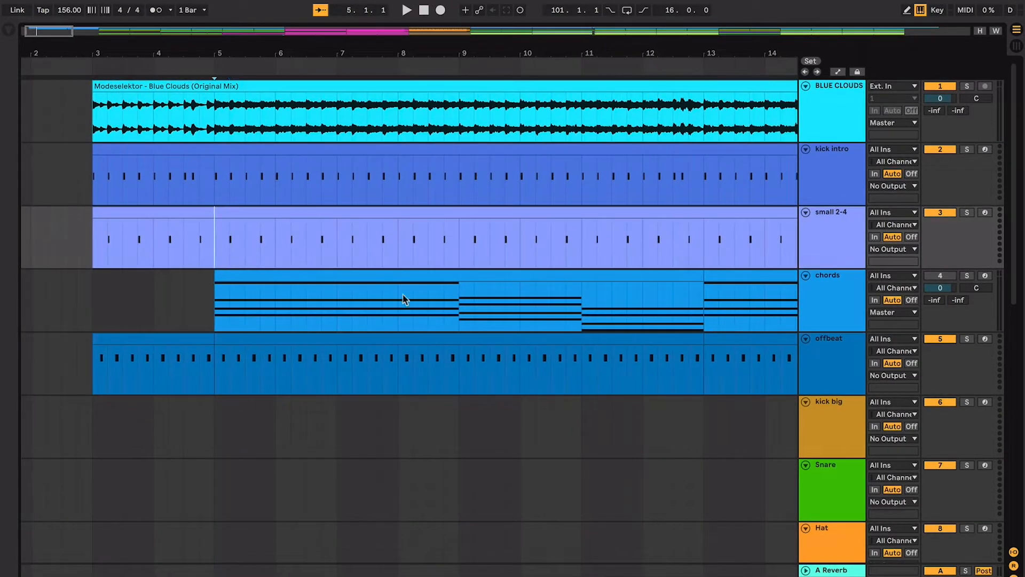
click(615, 276)
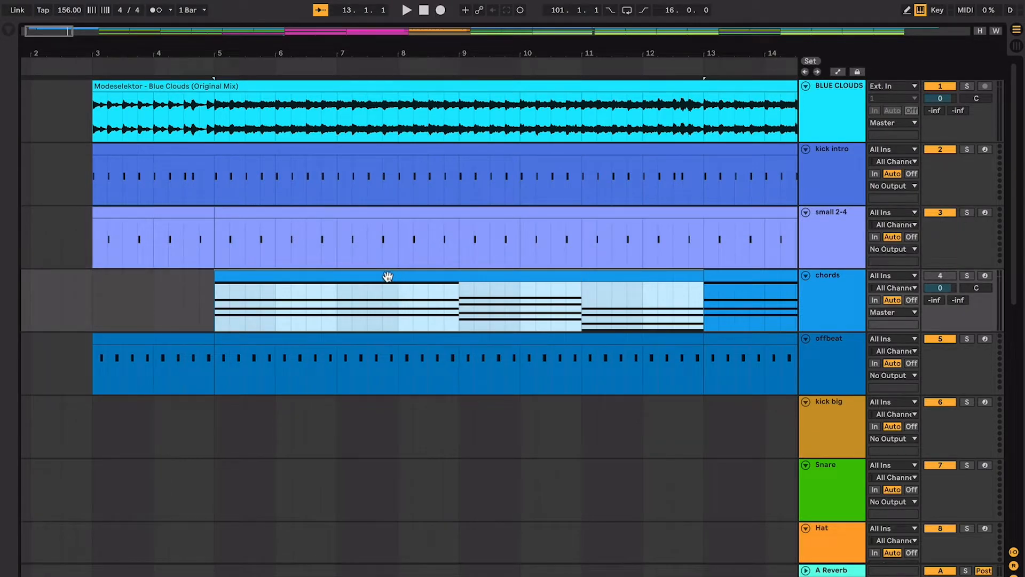
click(462, 306)
scroll(580, 302, right, 3)
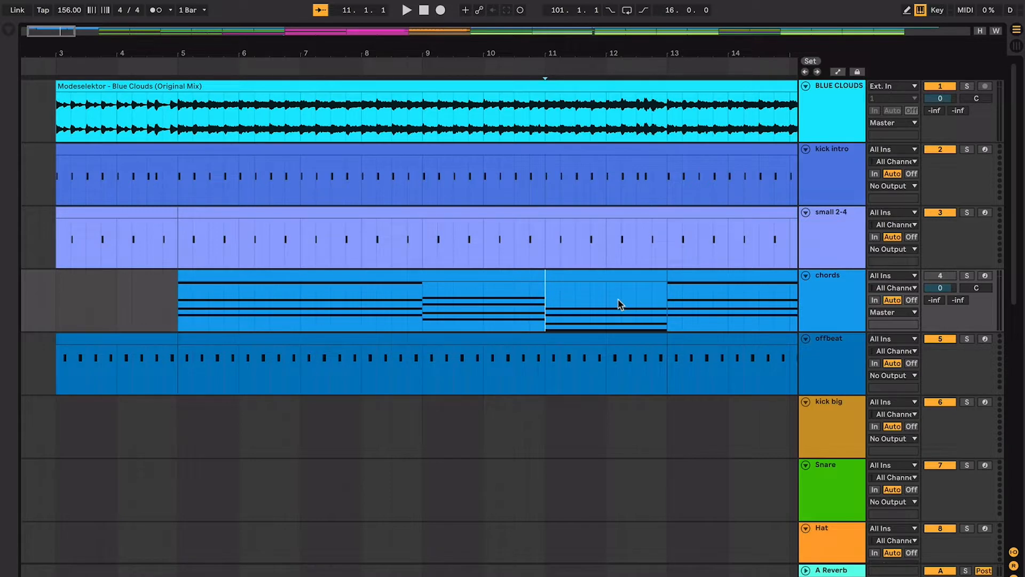
- Select the repeat of the chords clip starting at bar 13 and play the arrangement from there
click(612, 261)
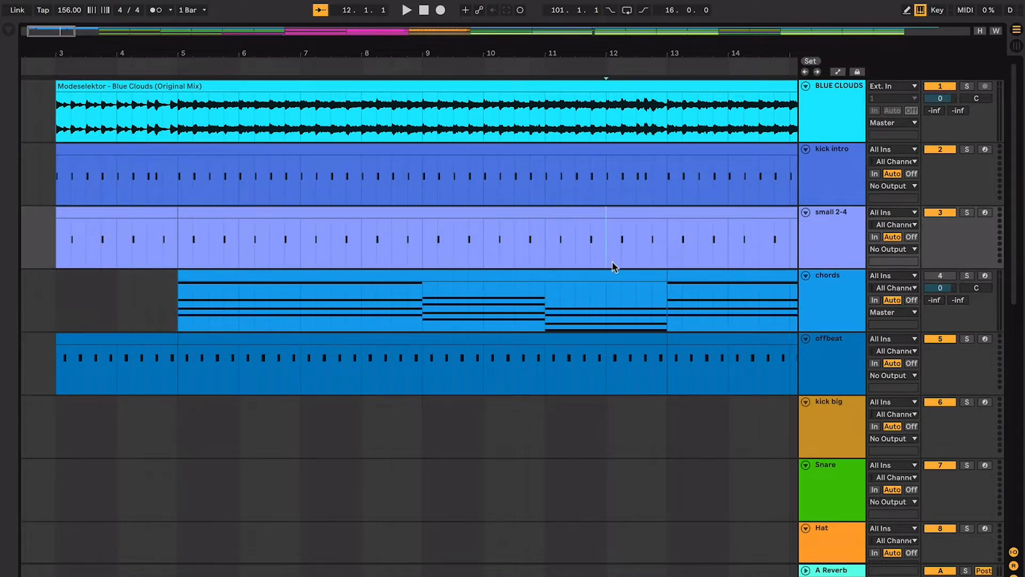
scroll(612, 262, right, 4)
scroll(612, 261, down, 5)
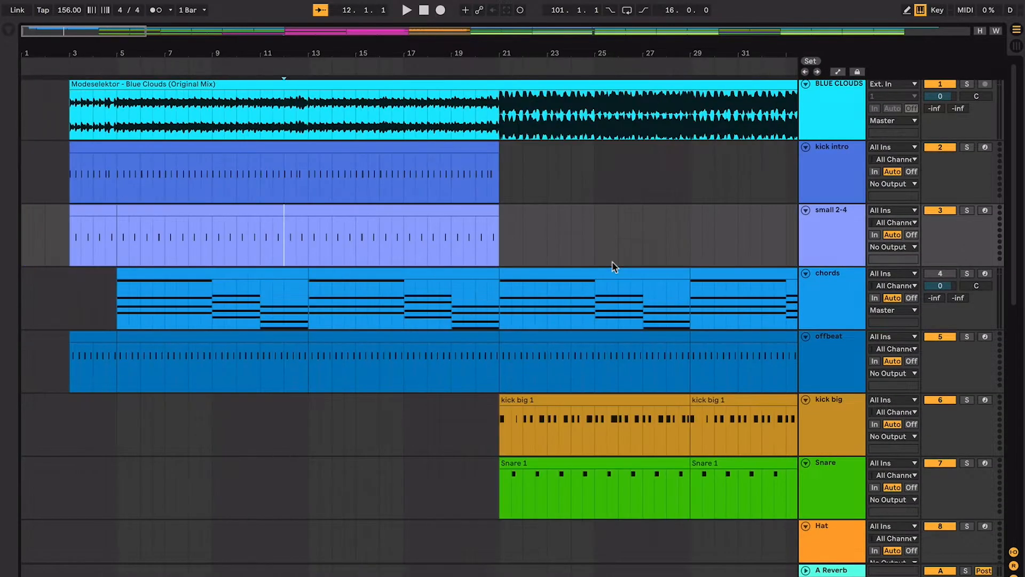
click(459, 274)
key(space)
scroll(459, 273, up, 5)
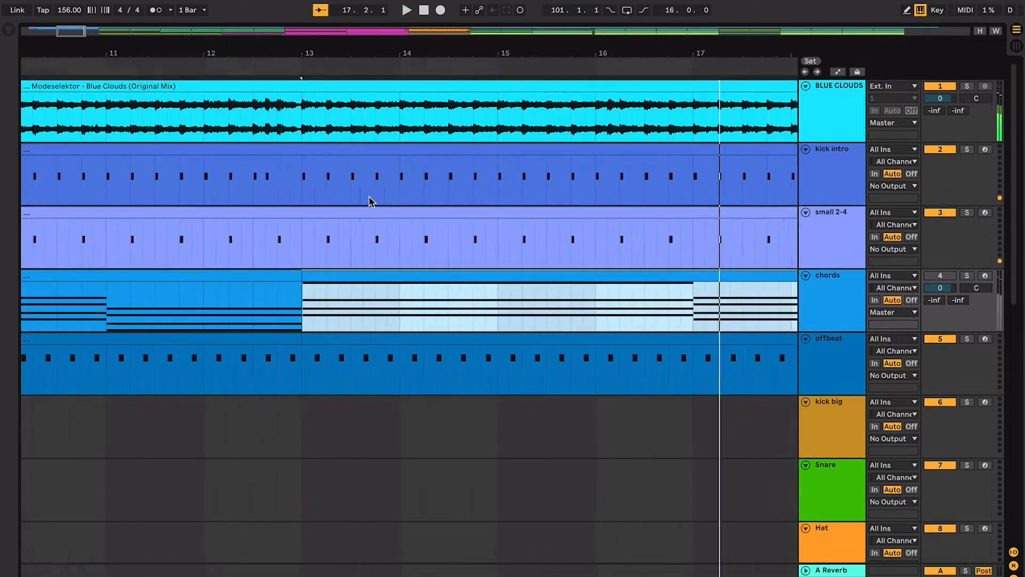
key(space)
- Play the kick intro part from the last beat of bar 15 to check the kicks in bar 16
scroll(360, 202, right, 5)
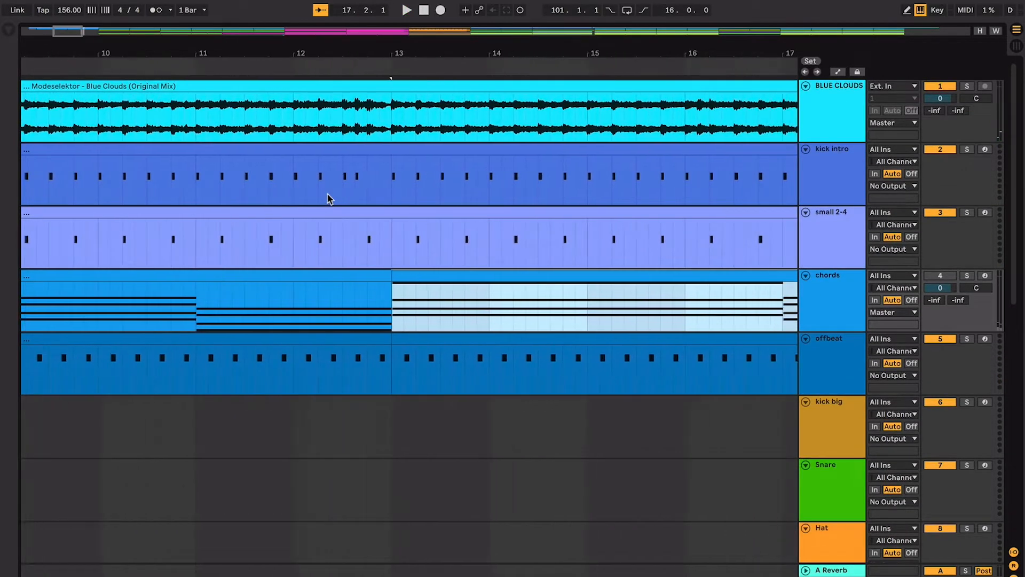
drag(670, 168, 707, 176)
click(599, 171)
key(space)
key(plus)
key(plus)
key(plus)
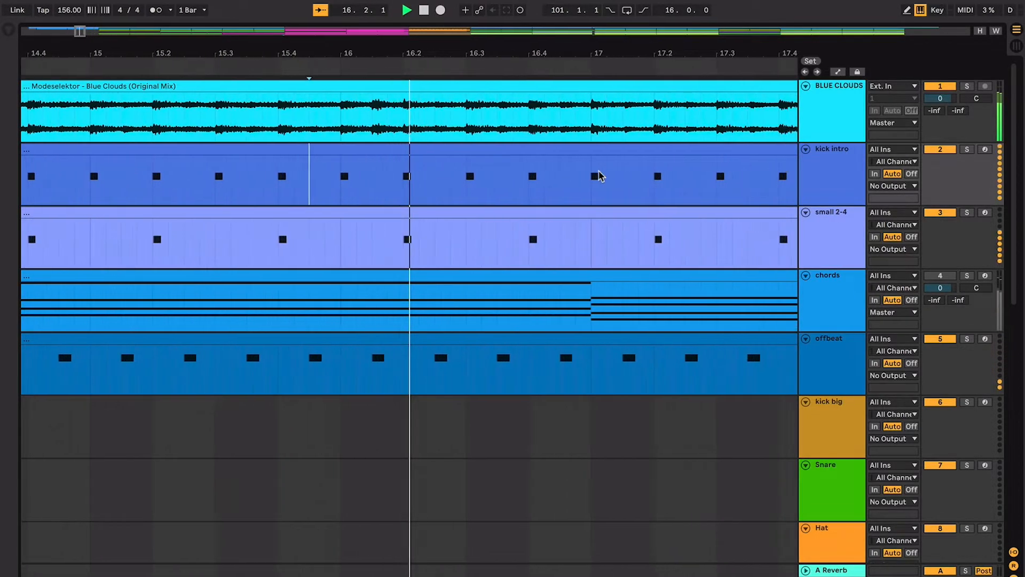
- Duplicate the kick at the start of bar 16 half a beat later in kick intro and play the passage
key(minus)
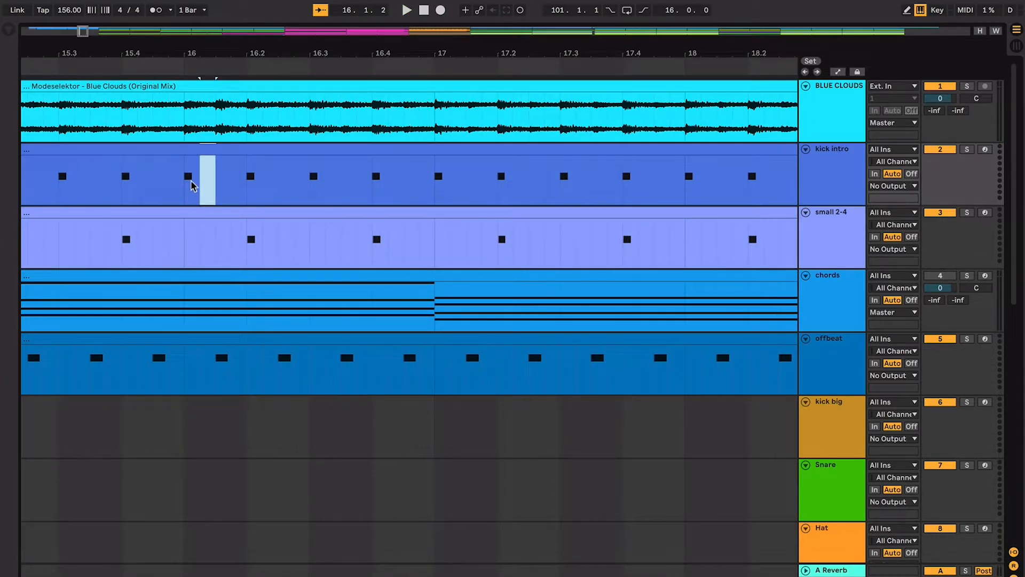
key(Right)
key(space)
key(minus)
key(minus)
key(minus)
key(minus)
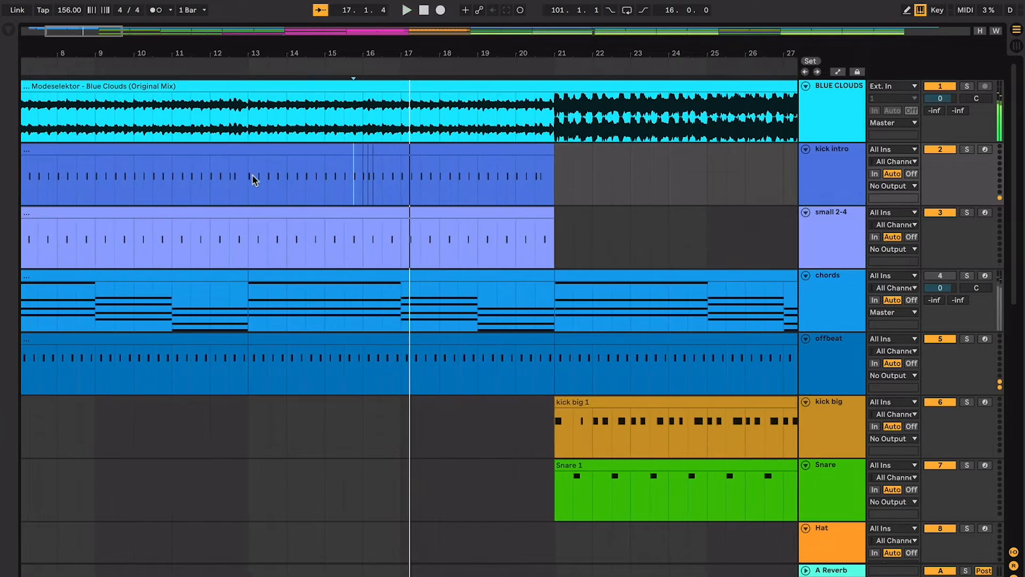
shift+click(394, 188)
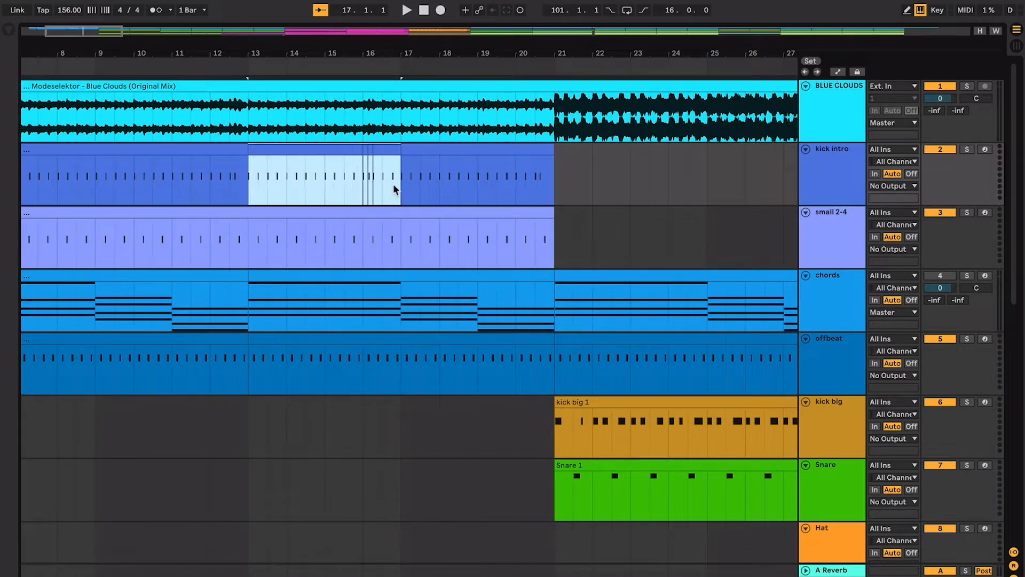
key(z)
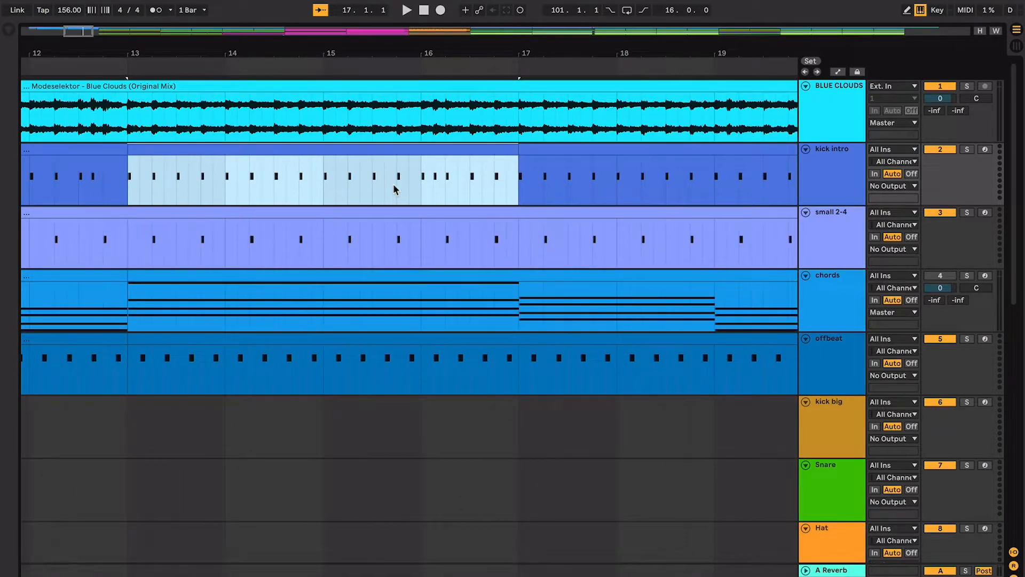
- Listen on from bar 17 and duplicate the kick at the start of bar 19 half a beat later in kick intro
key(space)
key(plus)
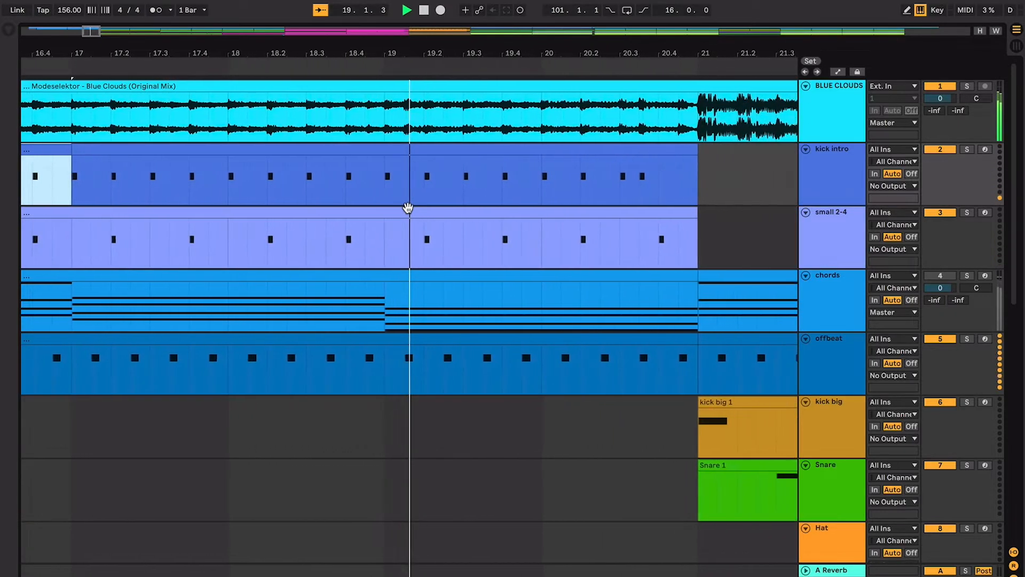
click(245, 251)
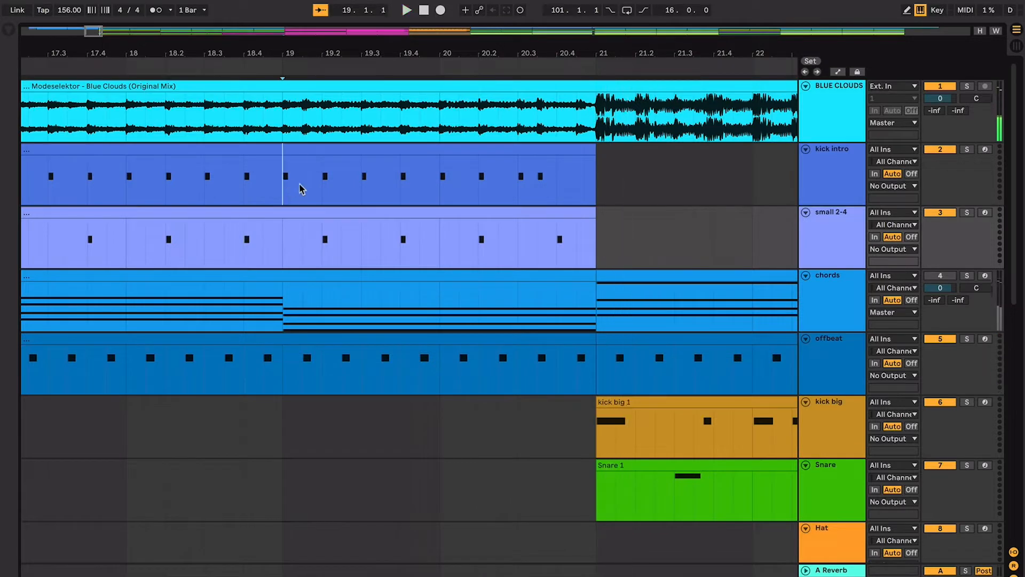
drag(299, 184, 295, 146)
- Move the Weird Sound, Bass Two and Sub/Bass tracks directly below the Snare track
scroll(518, 338, down, 7)
scroll(518, 338, right, 3)
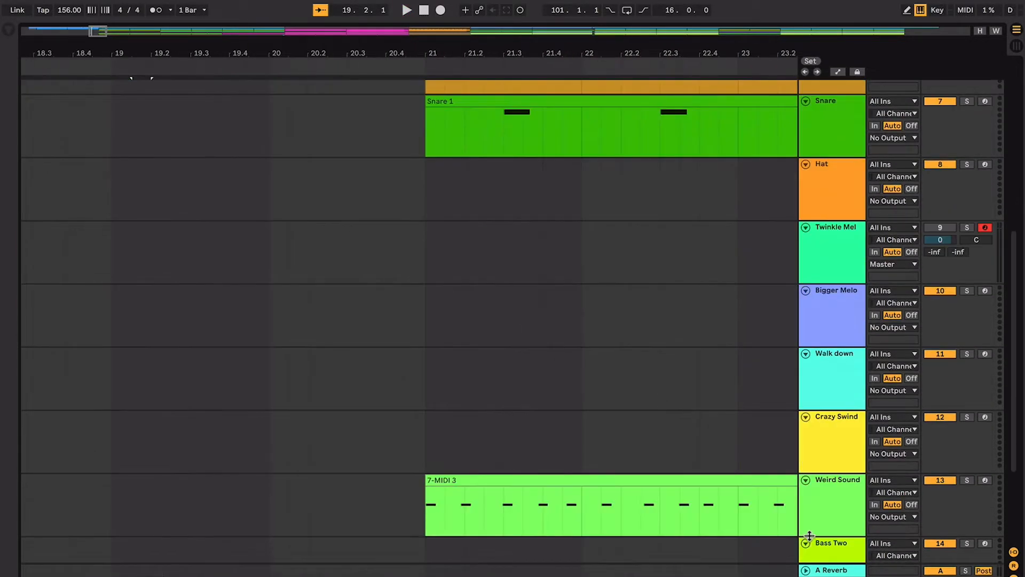
scroll(810, 535, down, 5)
click(821, 501)
shift+click(844, 344)
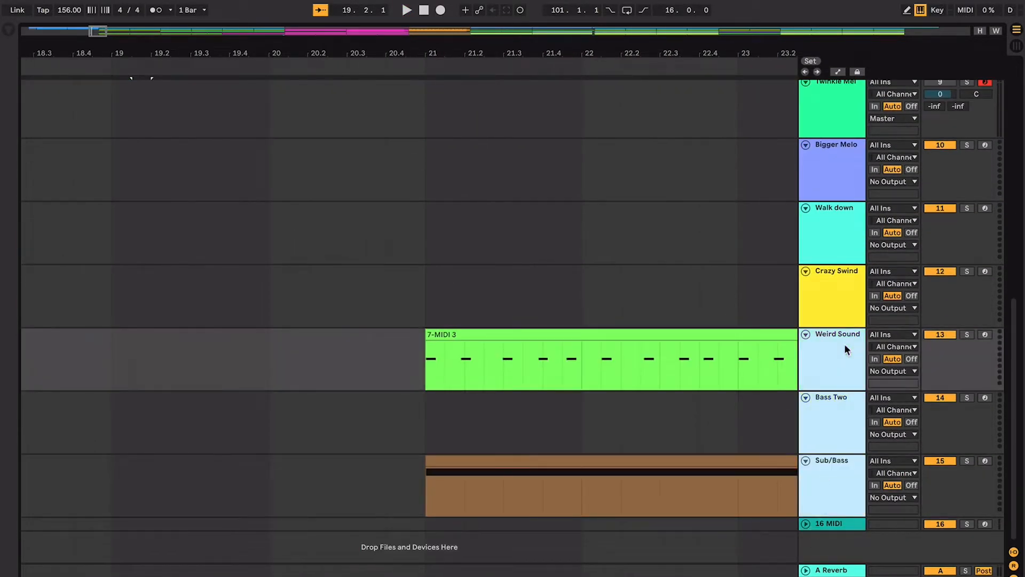
click(844, 345)
super+click(831, 461)
mouse_move(834, 342)
mouse_down()
mouse_move(834, 147)
mouse_move(825, 338)
mouse_move(837, 73)
mouse_move(832, 153)
mouse_move(810, 229)
mouse_up()
scroll(687, 172, up, 5)
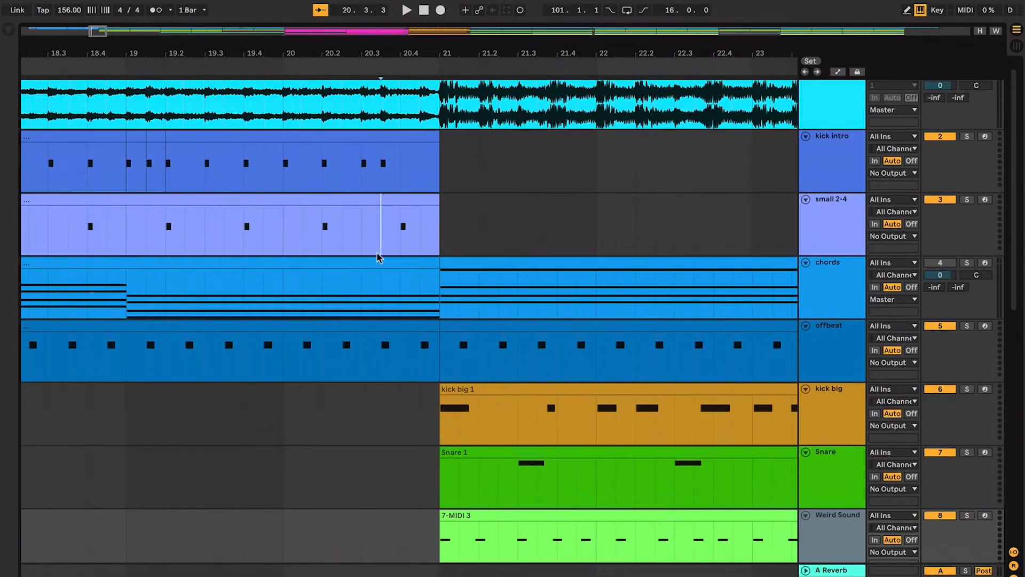
- Review the chords clip in bars 13 to 21 and place the playback start at bar 21
click(378, 259)
key(minus)
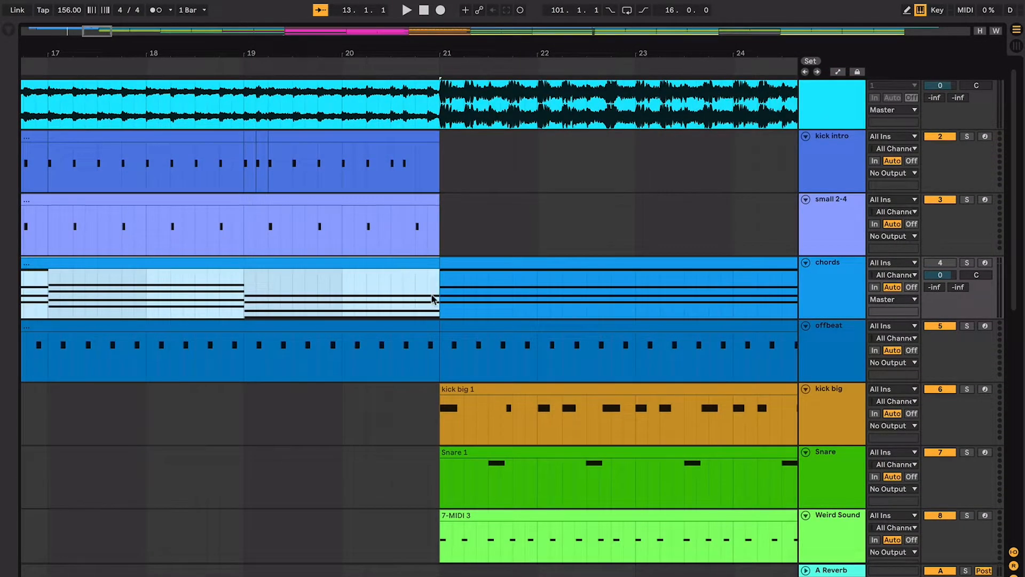
click(449, 298)
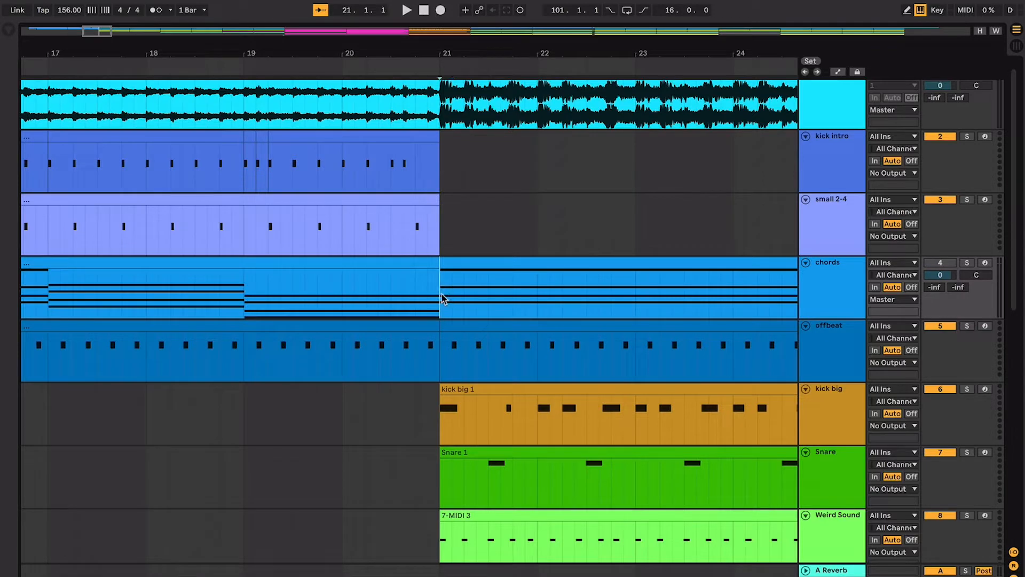
- Review the clips around bars 19 to 21 in the Sub/Bass, Snare and small 2-4 tracks, placing the playback start at bar 19
scroll(428, 293, down, 5)
click(452, 326)
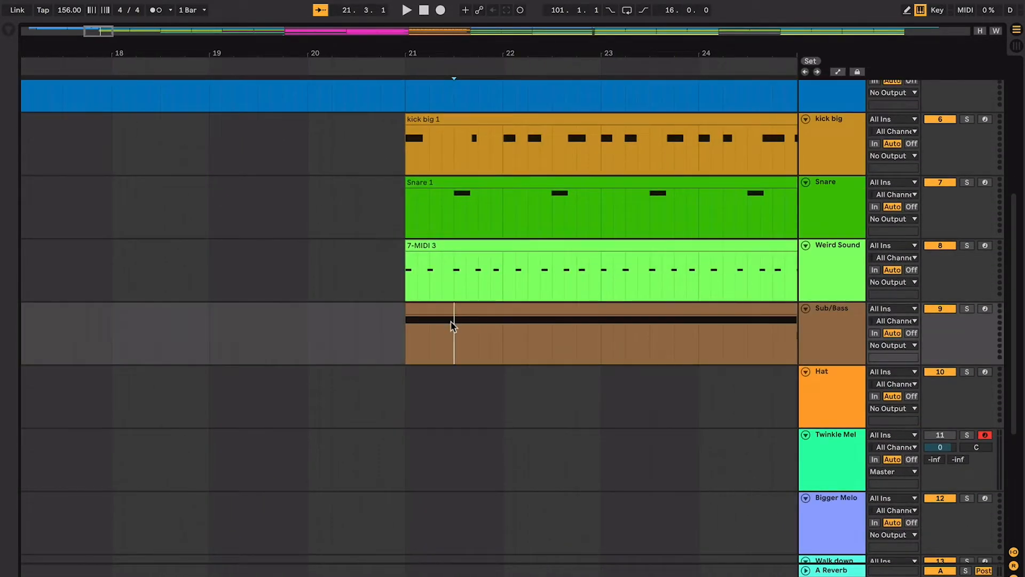
scroll(451, 323, up, 5)
click(450, 349)
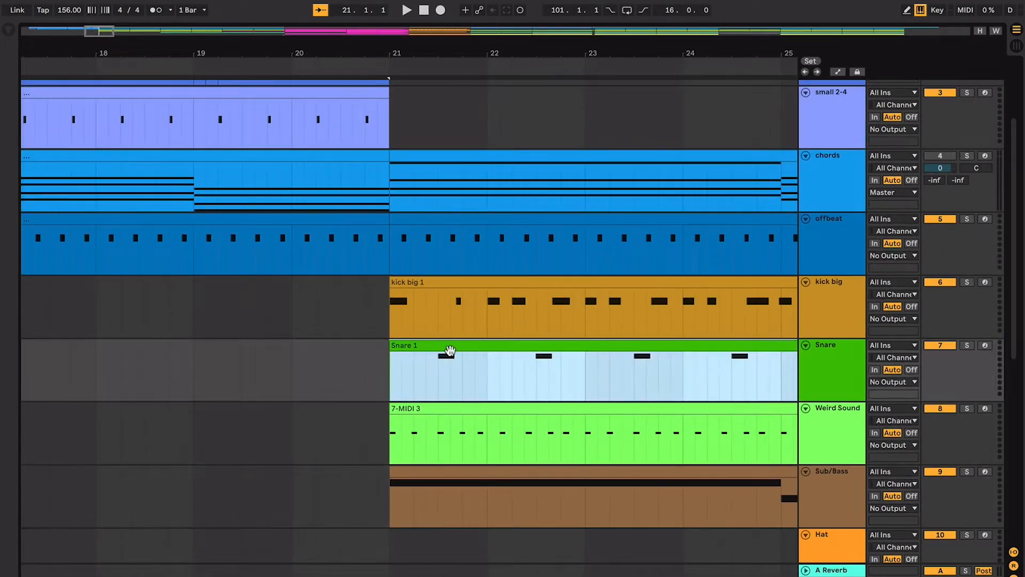
scroll(450, 350, up, 2)
scroll(430, 352, up, 2)
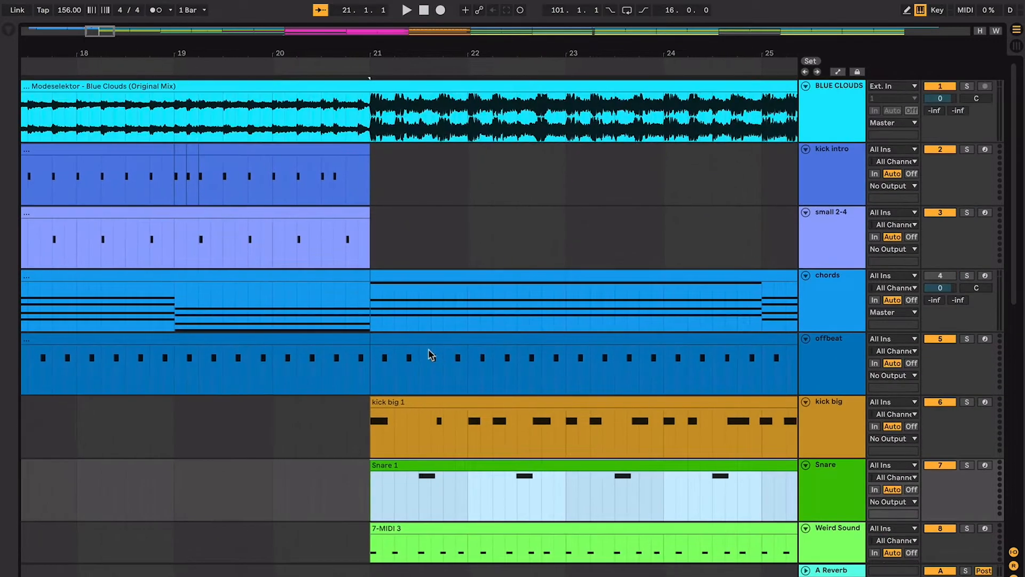
click(284, 224)
click(176, 228)
scroll(288, 293, right, 2)
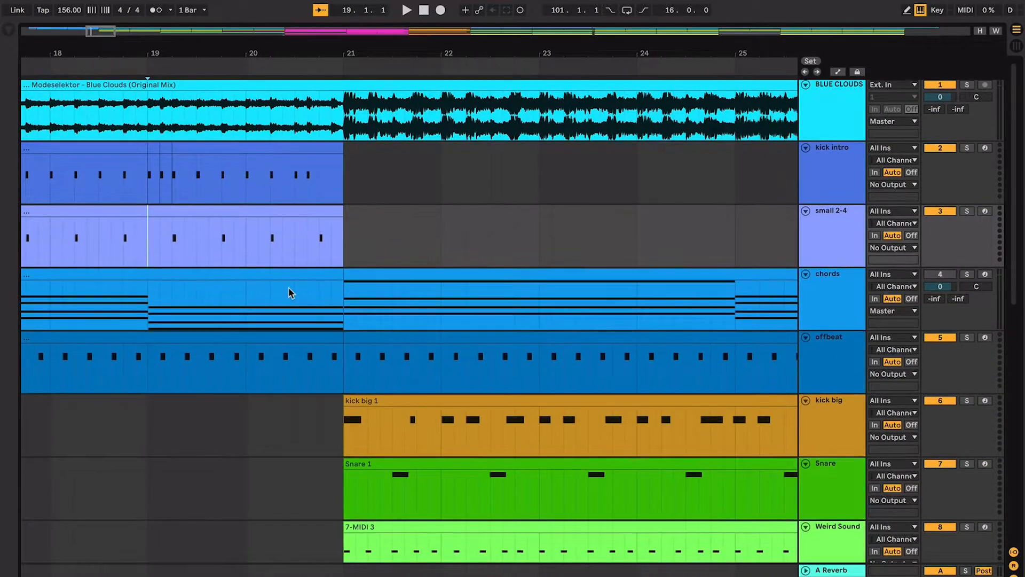
- Move the kick big track directly below the kick intro track
click(837, 444)
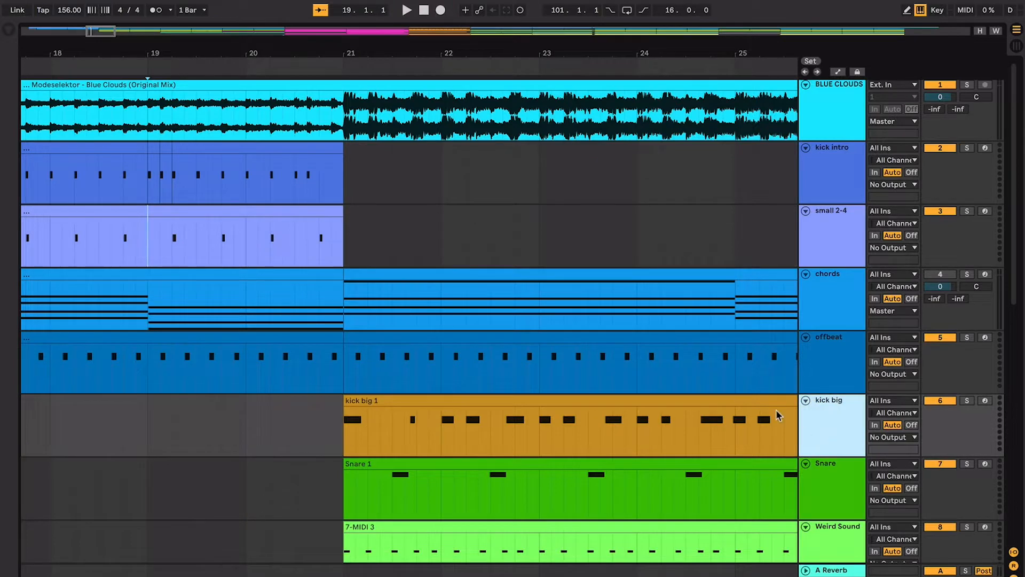
drag(814, 429, 815, 200)
- Try to place the kick big clip at bar 21 in the kick intro track, then revert only that clip move
drag(443, 208, 444, 179)
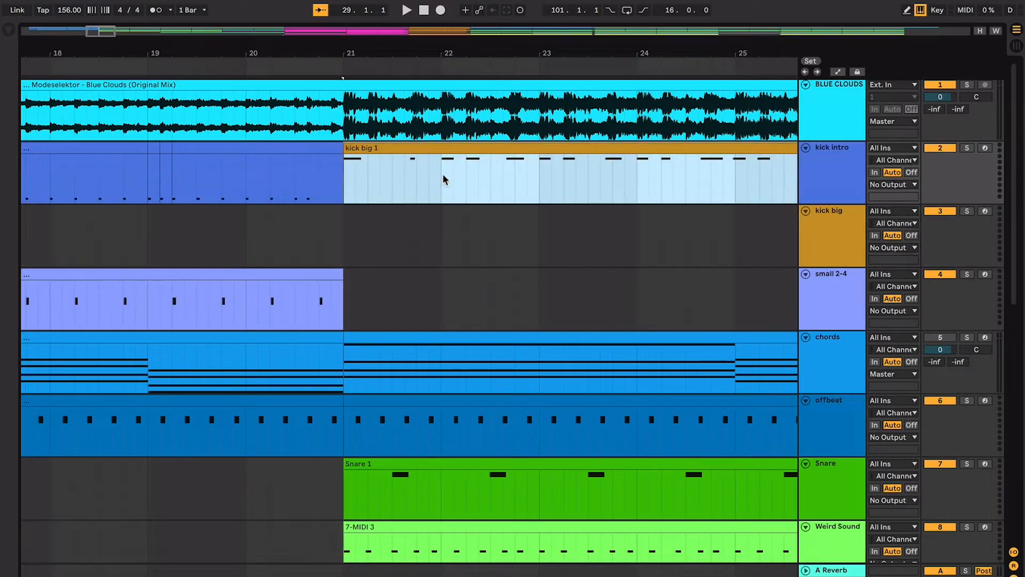
key(ctrl+z)
key(ctrl+z)
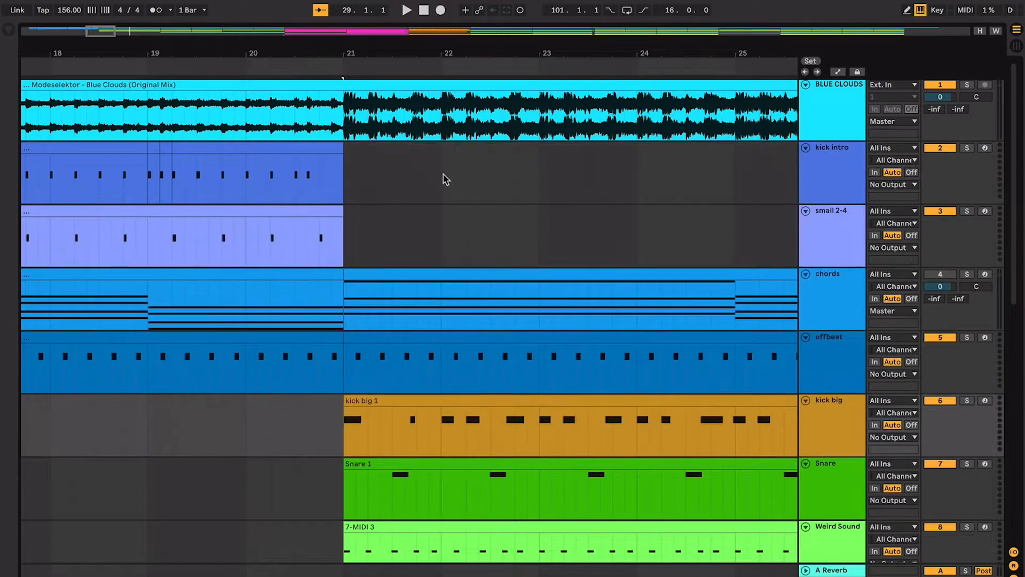
key(ctrl+y)
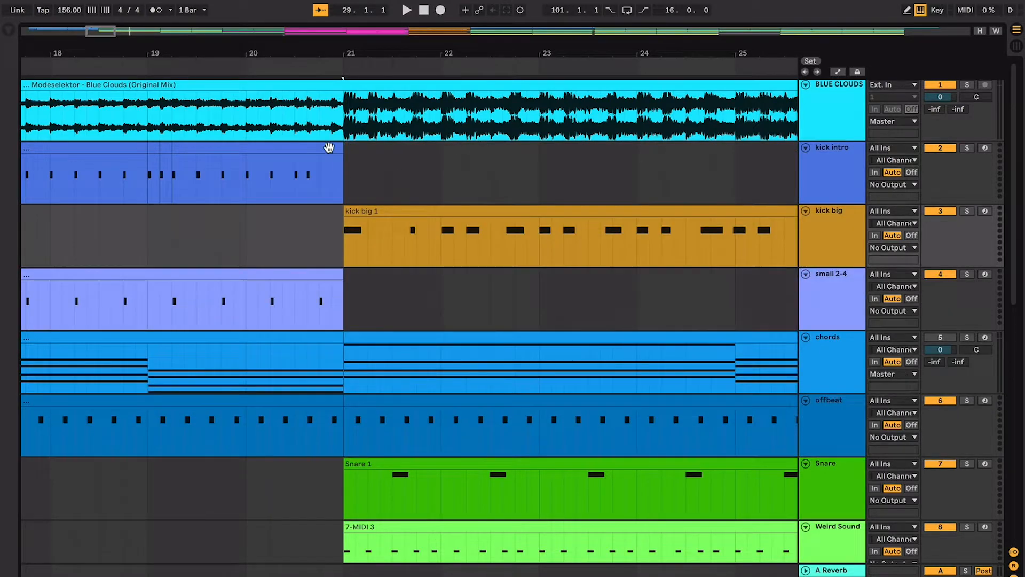
- Place the playback start at bar 20 and listen to the arrangement through the bar 21 section into bar 29
drag(328, 147, 206, 148)
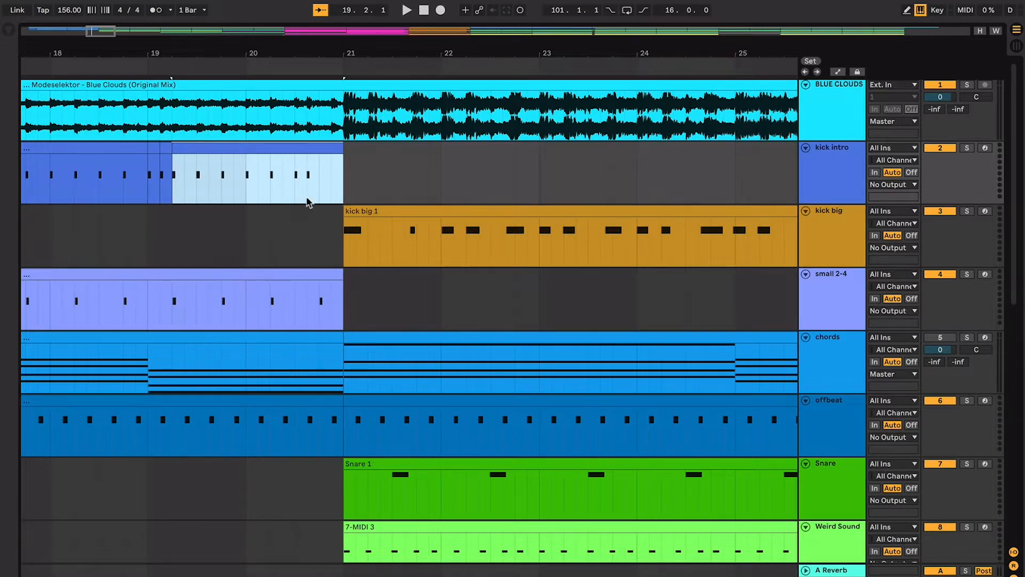
click(258, 221)
scroll(246, 223, down, 3)
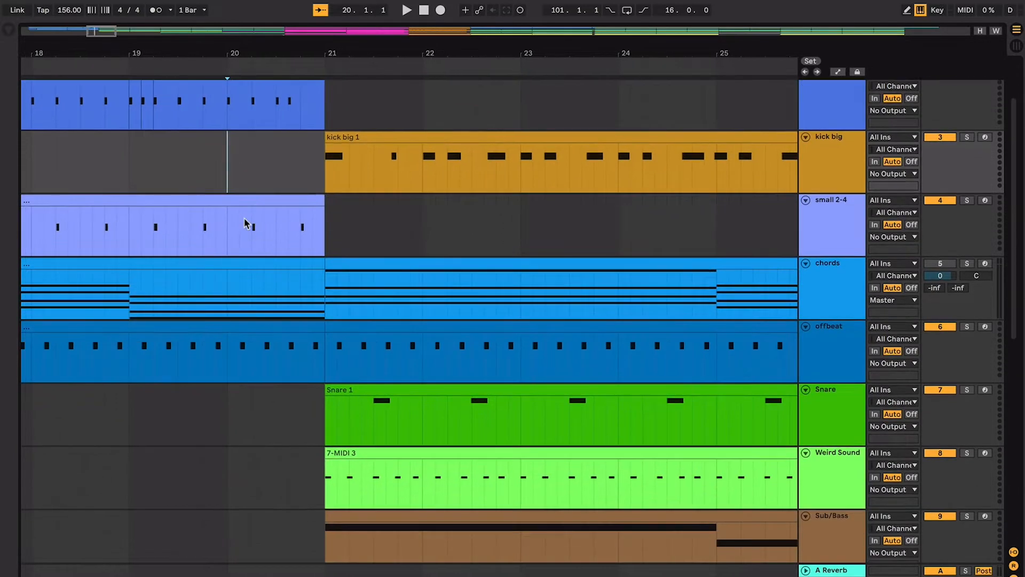
scroll(246, 223, right, 2)
key(space)
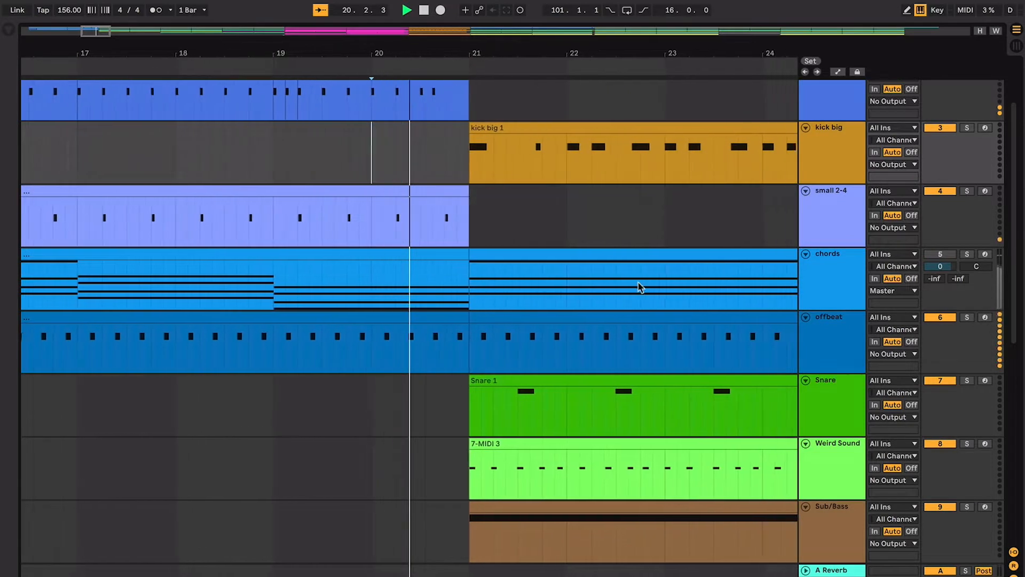
key(plus)
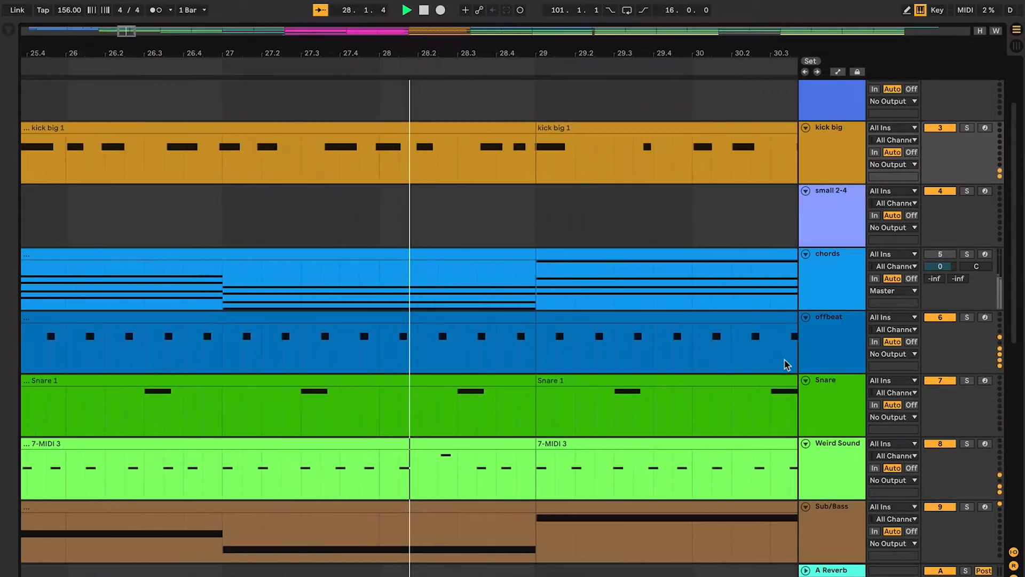
key(minus)
key(minus)
key(minus)
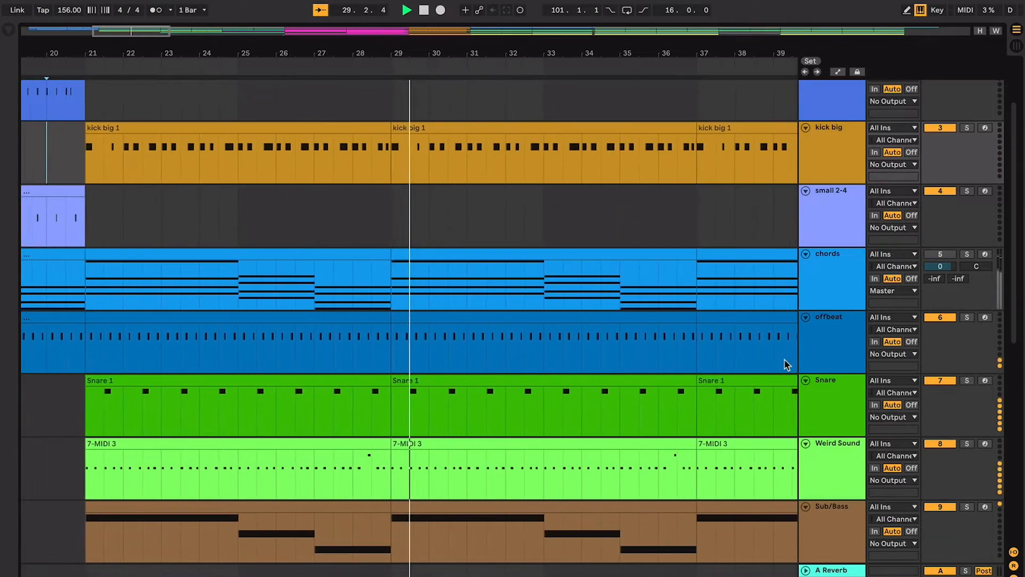
- Move the Twinkle Mel track directly above the chords track while the arrangement plays
scroll(787, 365, up, 3)
scroll(787, 365, down, 3)
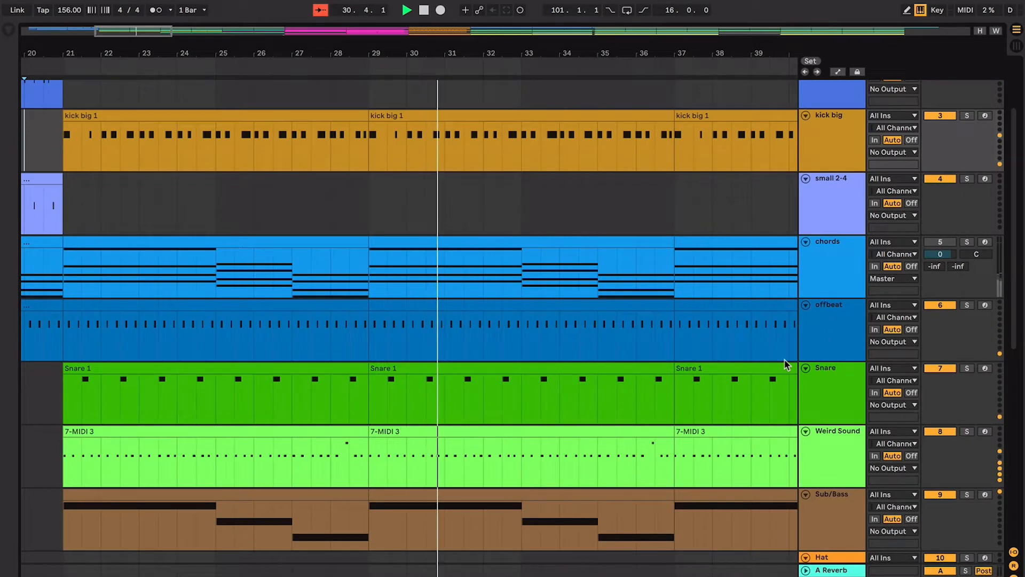
scroll(787, 365, down, 1)
key(plus)
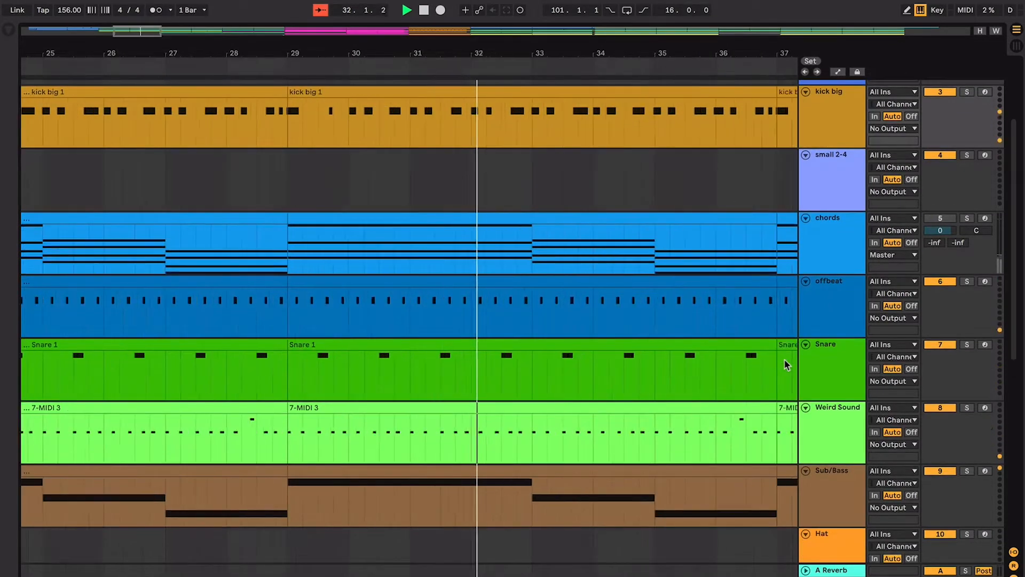
scroll(785, 365, down, 4)
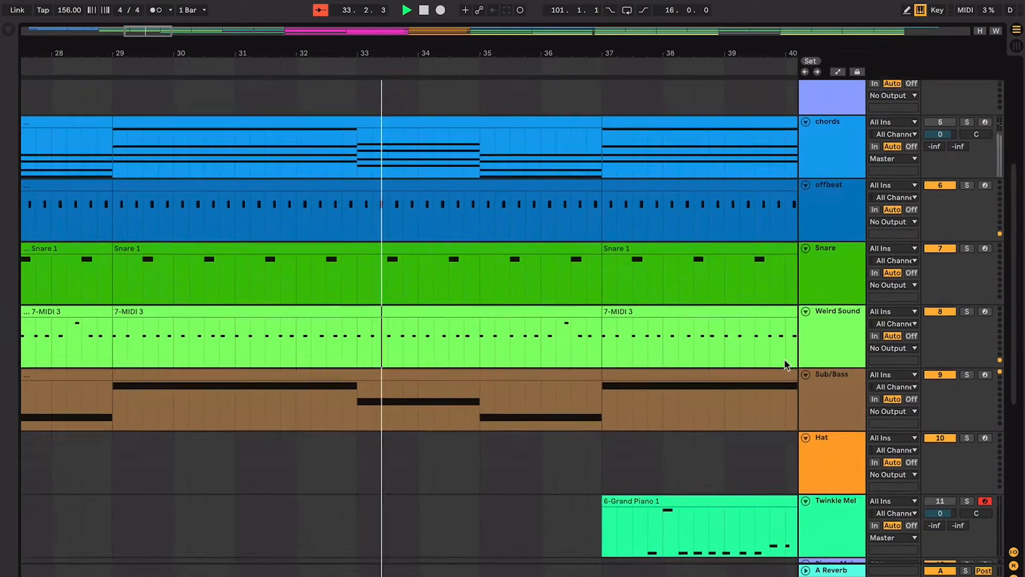
drag(835, 499, 831, 116)
- Select the Grand Piano clip at bar 37 in Twinkle Mel, listen on to the end of bar 52 and stop playback
click(771, 133)
key(plus)
key(plus)
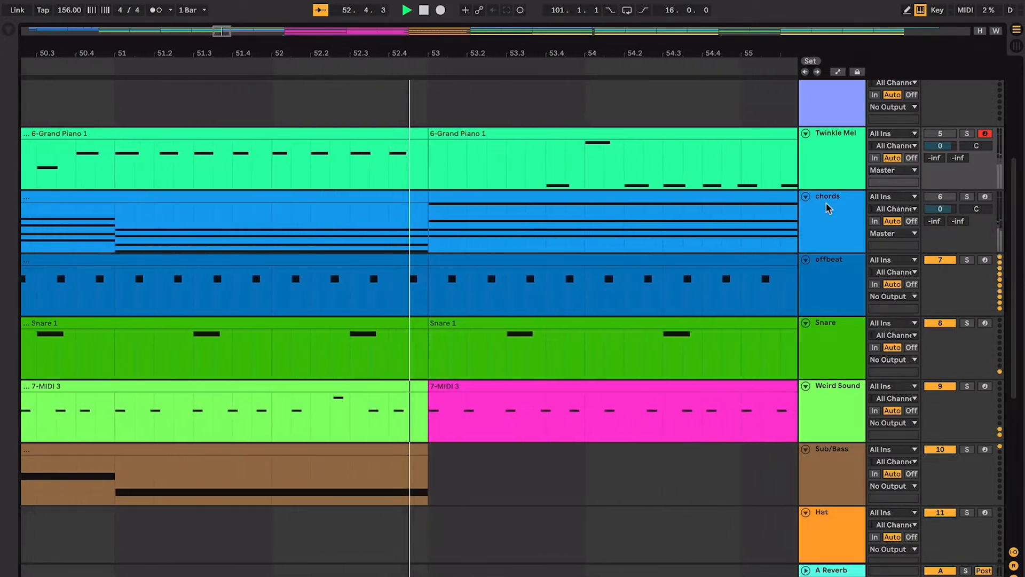
key(space)
key(minus)
key(minus)
key(minus)
key(minus)
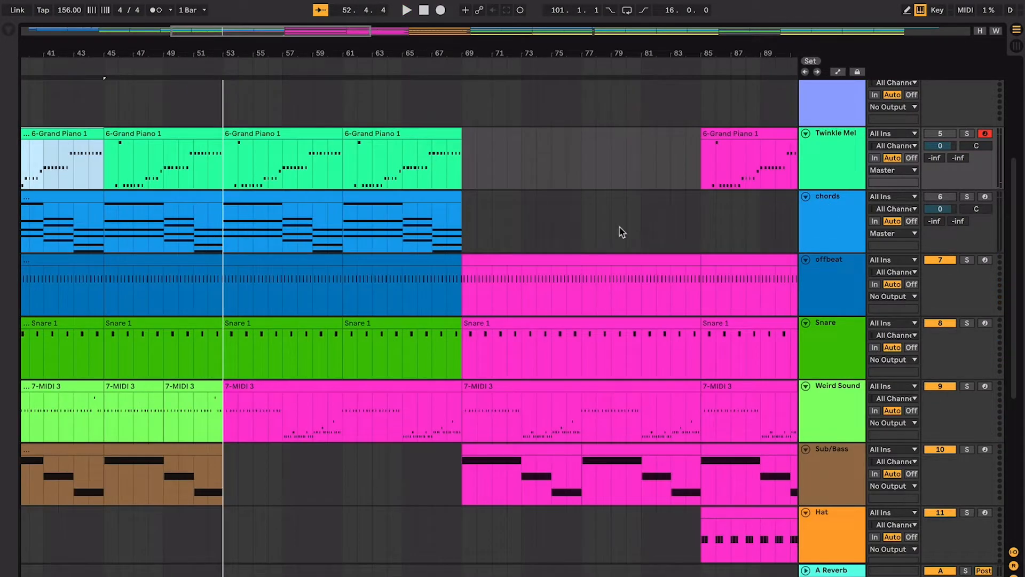
- Examine the Grand Piano clips at bars 37 and 45 in Twinkle Mel against the surrounding tracks
scroll(619, 229, up, 5)
scroll(619, 228, left, 10)
click(594, 254)
click(532, 253)
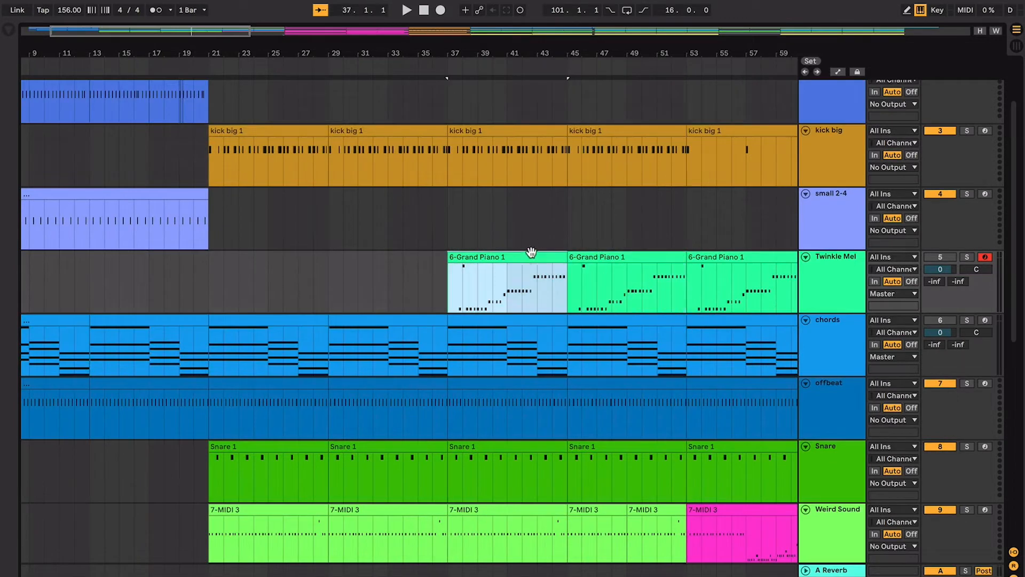
click(607, 253)
click(534, 255)
scroll(593, 255, up, 3)
scroll(593, 256, left, 5)
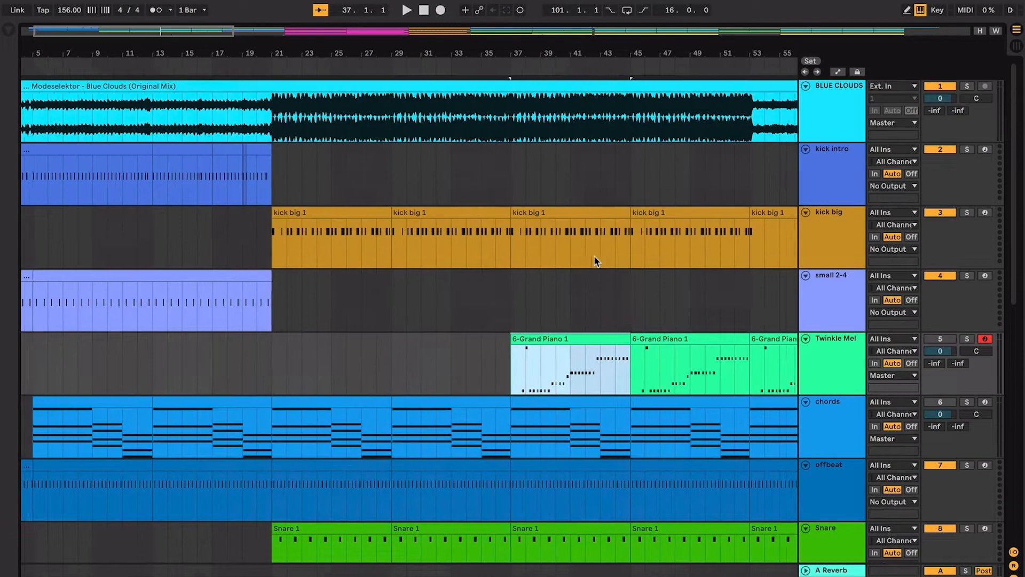
- Review the parts entering at bar 21, checking the kick big clip and the Sub/Bass clip
click(288, 232)
scroll(288, 232, up, 6)
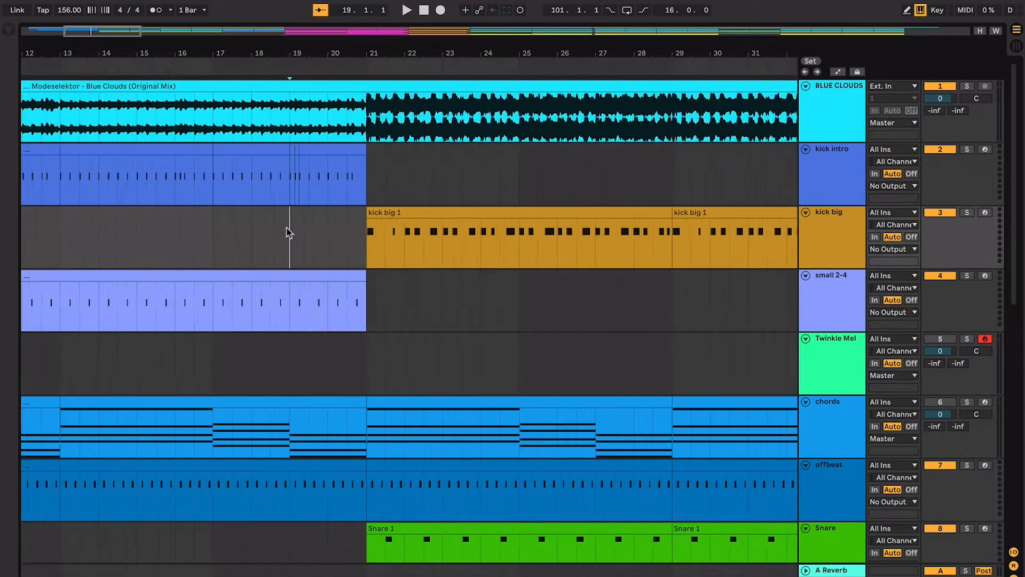
scroll(288, 233, down, 5)
scroll(288, 233, up, 2)
scroll(289, 232, right, 1)
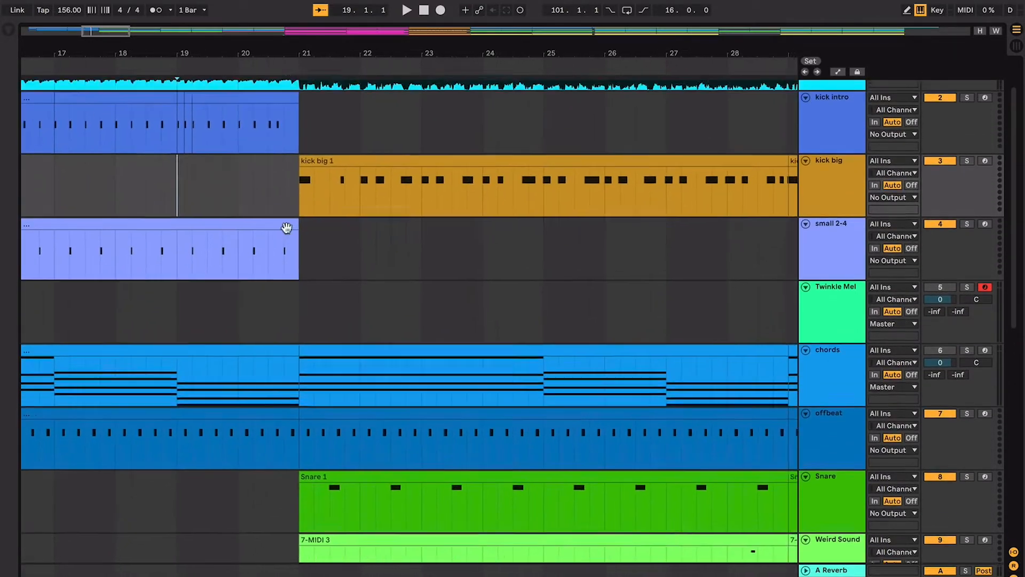
click(318, 166)
scroll(360, 435, down, 4)
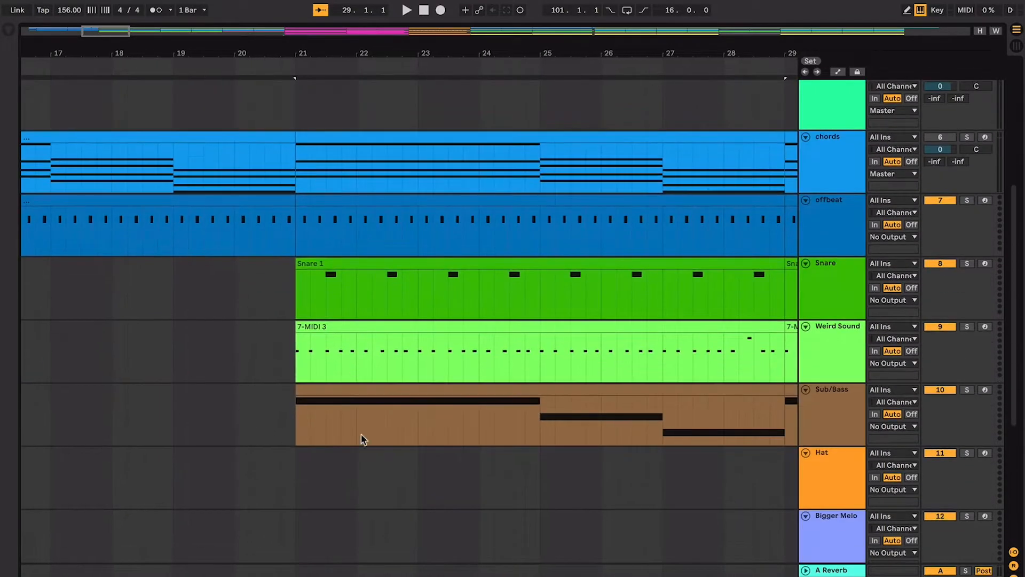
click(377, 399)
- Select the Weird Sound clip in bars 21 to 29 and examine its note pattern against its repeats
click(383, 327)
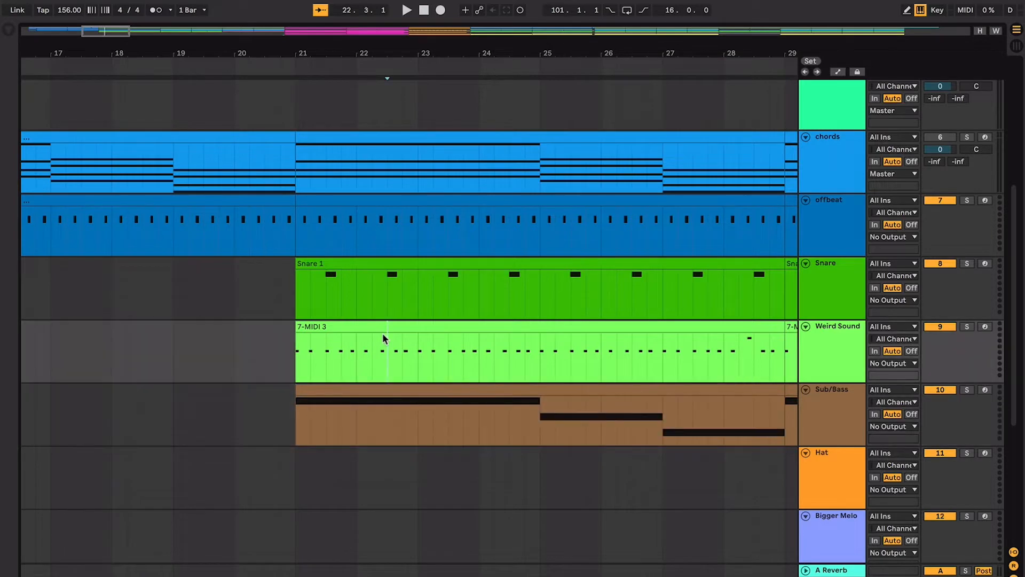
key(minus)
key(minus)
key(minus)
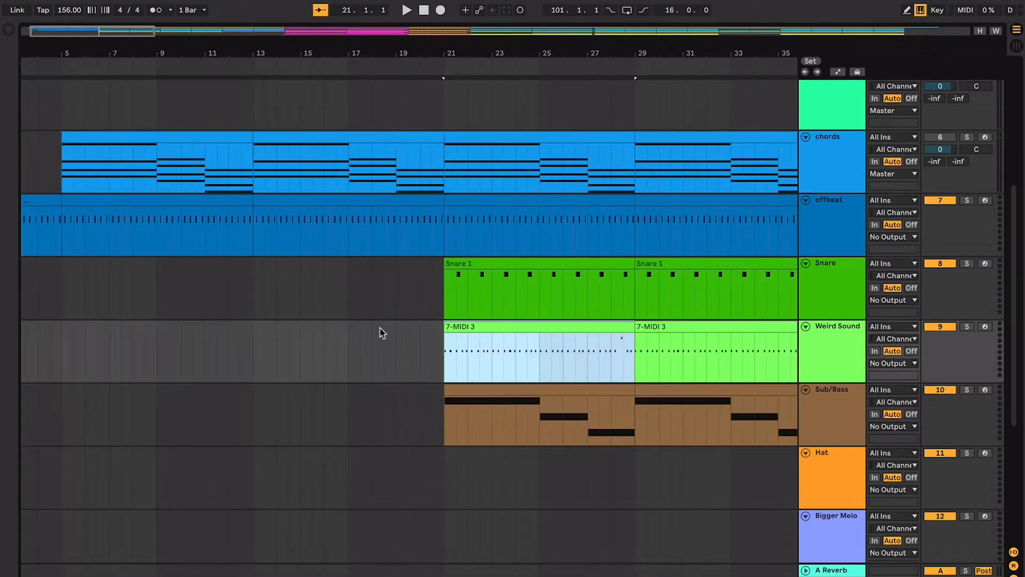
scroll(510, 369, right, 5)
scroll(510, 366, left, 1)
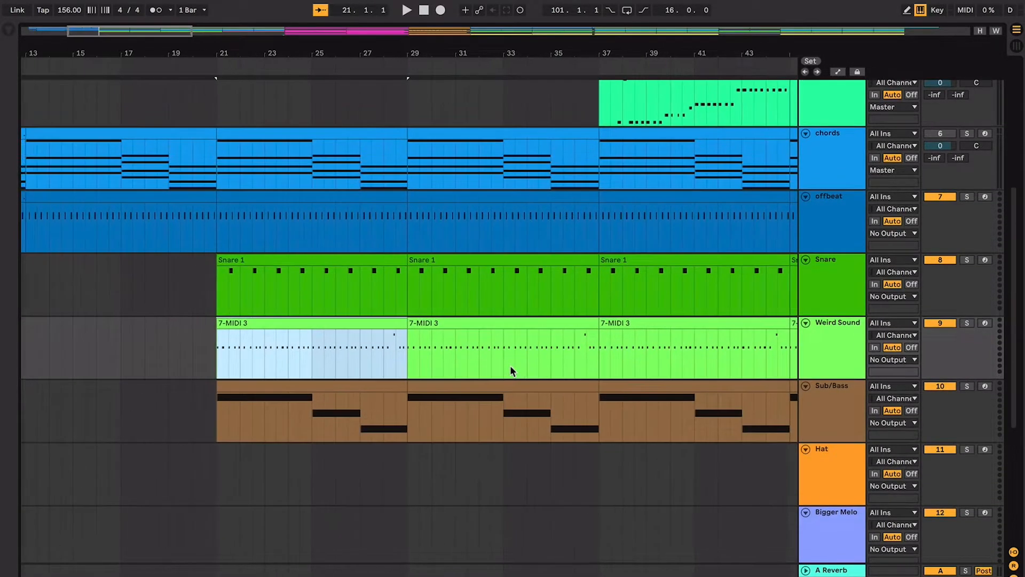
scroll(510, 367, left, 2)
scroll(510, 367, right, 4)
scroll(510, 365, left, 1)
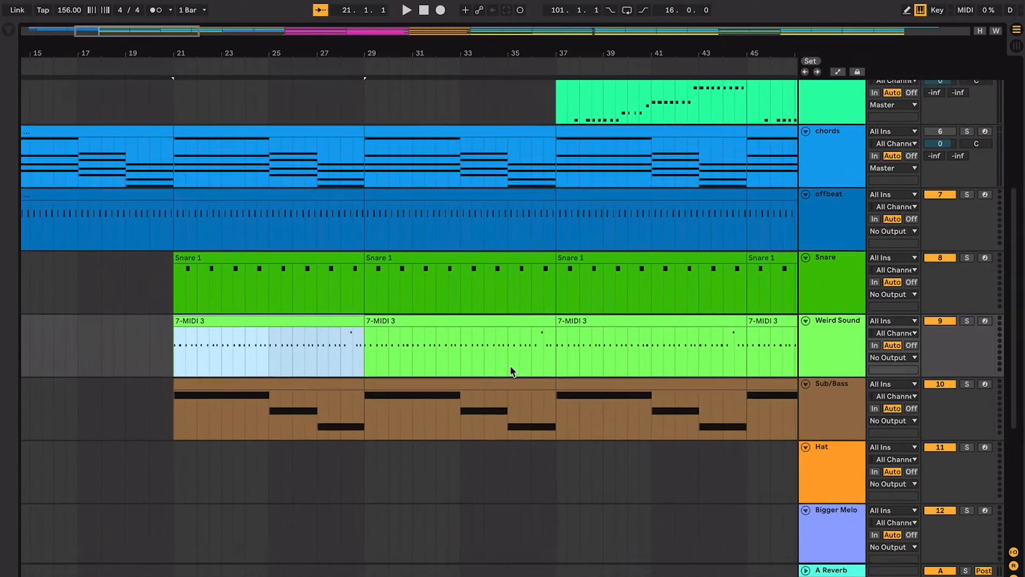
key(z)
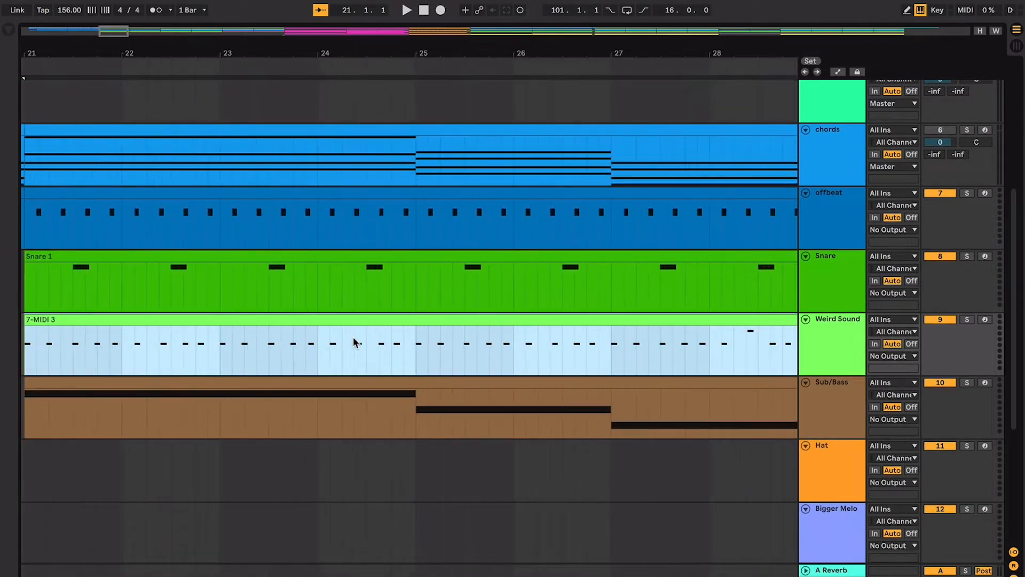
- Play the Weird Sound clip from bar 21, stop during bar 23 and place the playback start at bar 25
scroll(354, 342, left, 1)
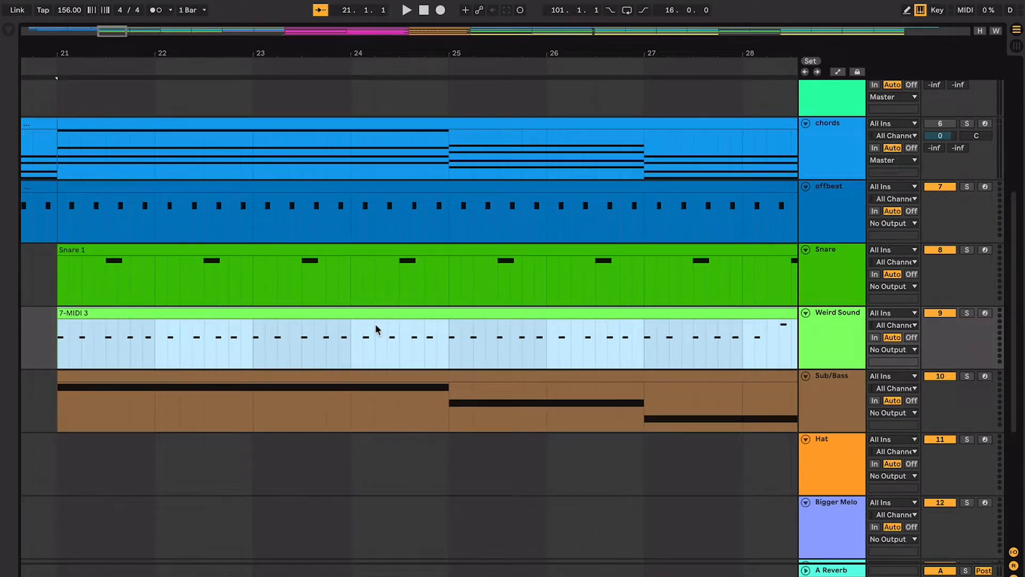
key(space)
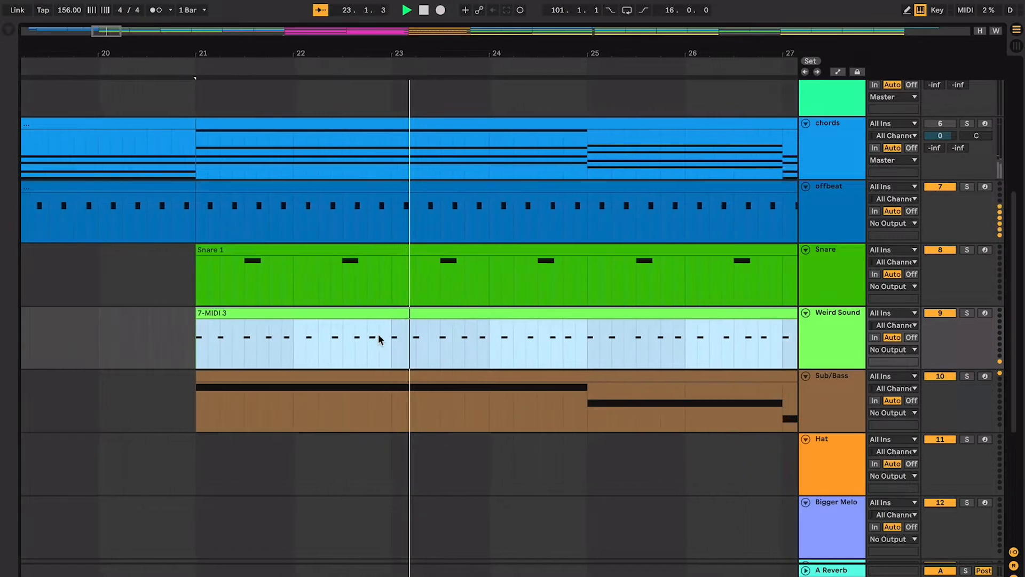
key(space)
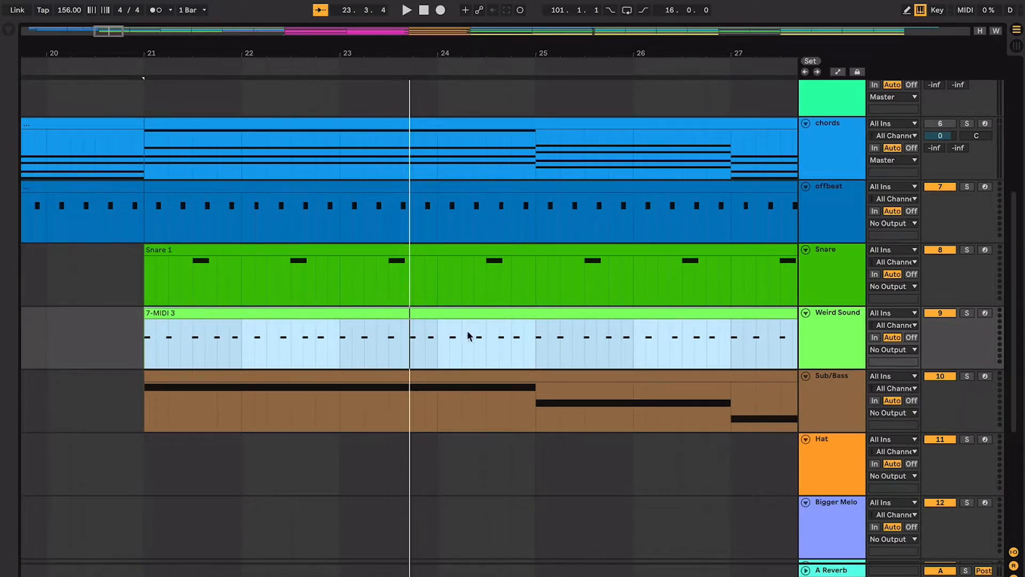
click(525, 341)
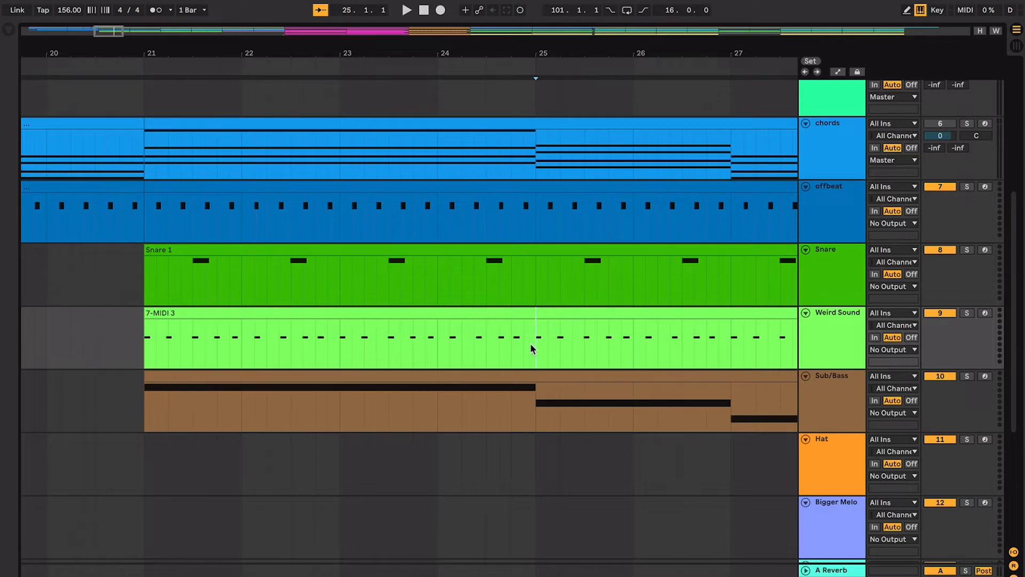
- Select the Snare clip in bars 21 to 29 and compare it with the kick big part
scroll(530, 342, down, 5)
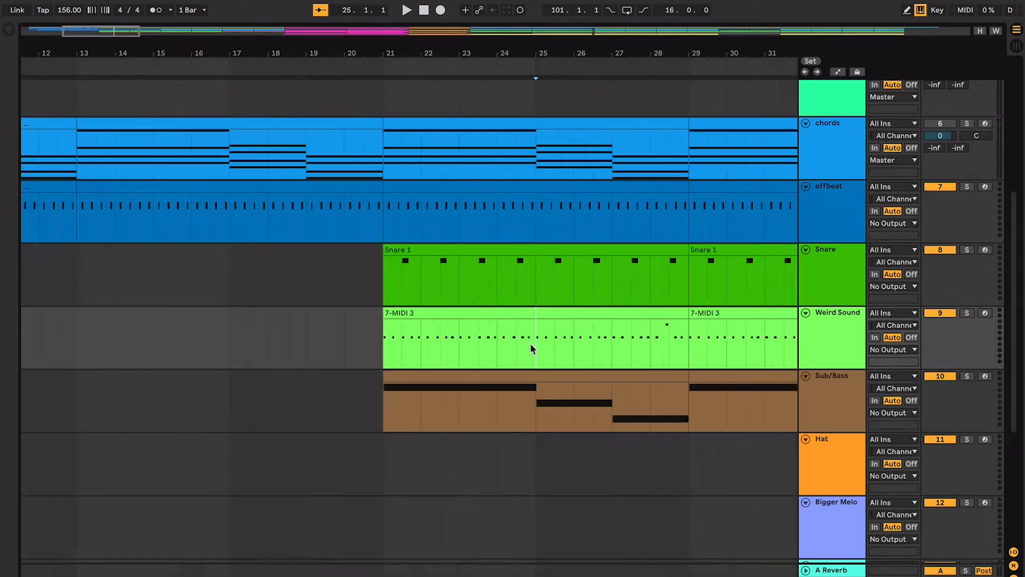
scroll(530, 343, up, 2)
click(521, 309)
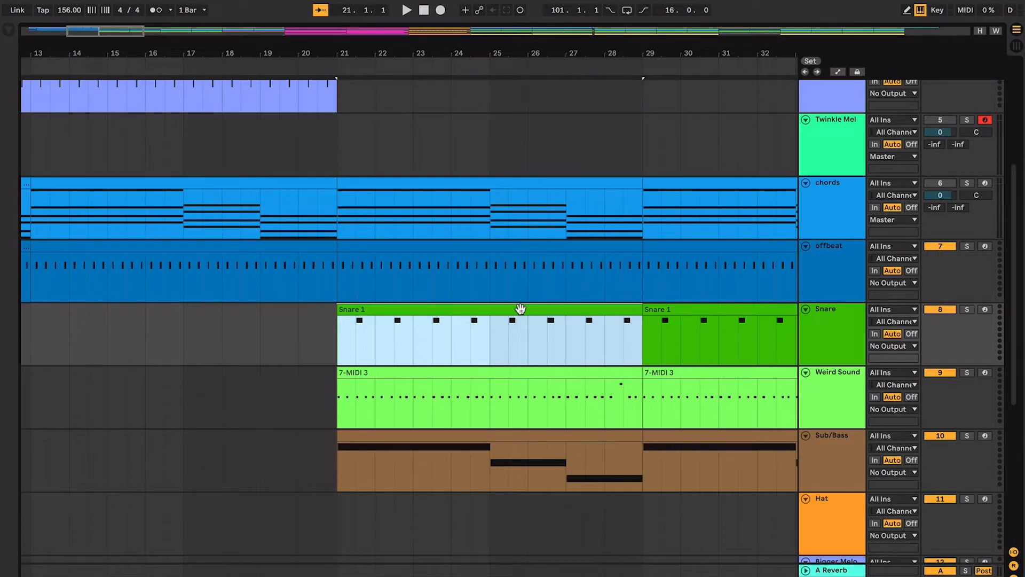
scroll(520, 308, up, 5)
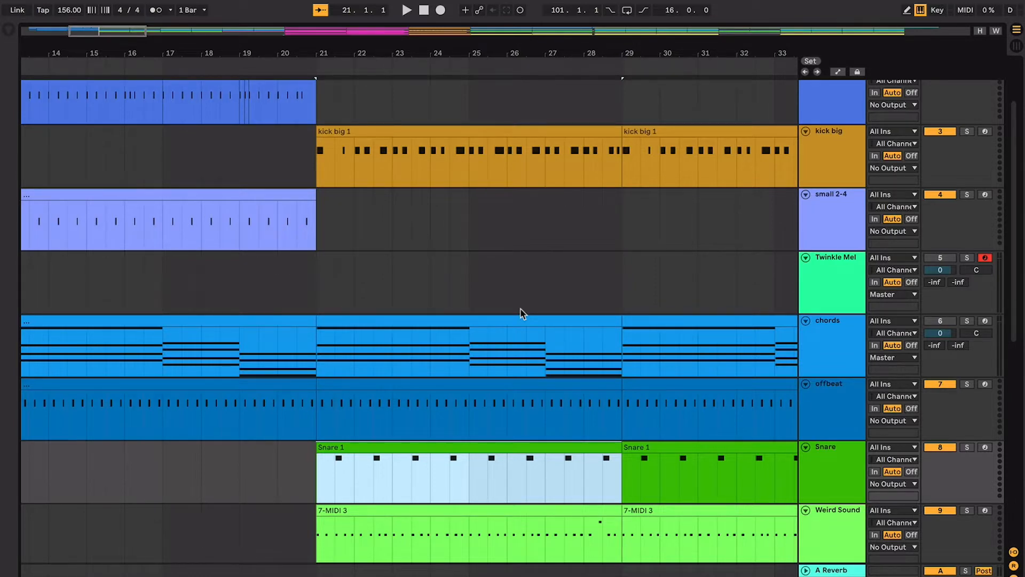
- Play the section from bar 21, stop playback and place the playback start at bar 25 on the chords track
key(space)
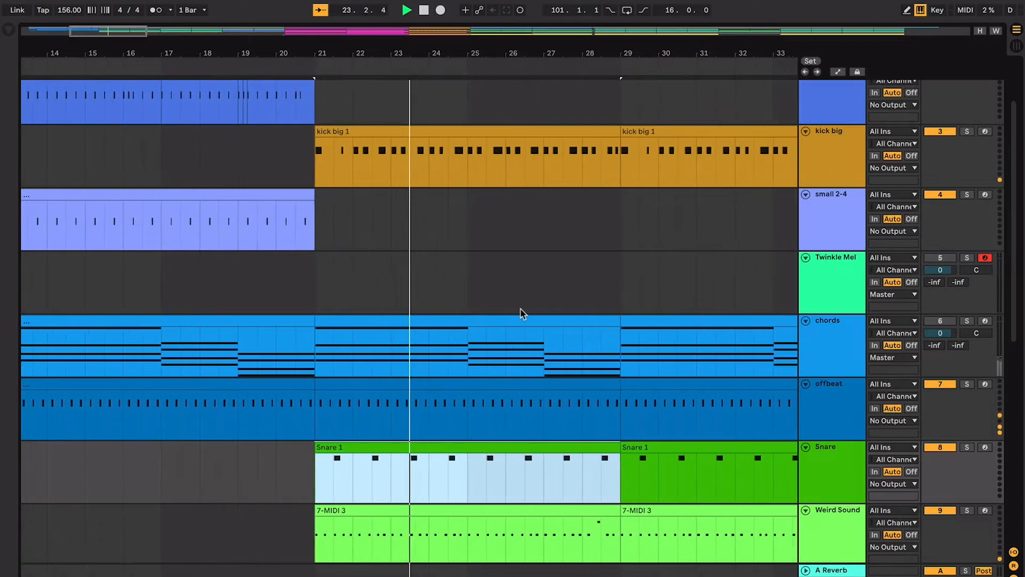
key(space)
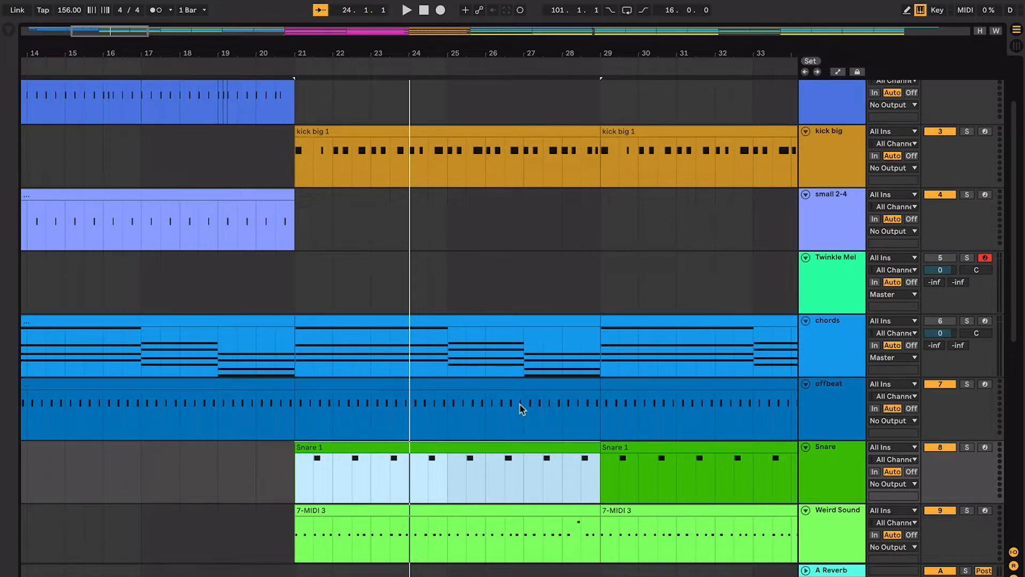
scroll(520, 407, up, 1)
click(468, 393)
click(454, 394)
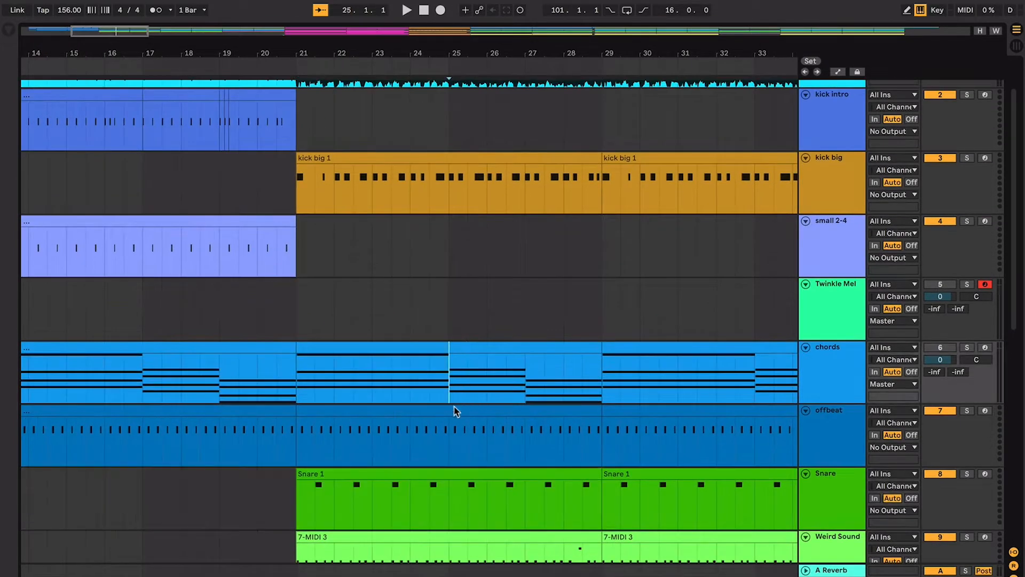
- Review which parts run through the sections from bar 21 onward and place the playback start at bar 37 on the Weird Sound track
scroll(455, 425, up, 2)
scroll(456, 425, right, 1)
scroll(454, 426, down, 3)
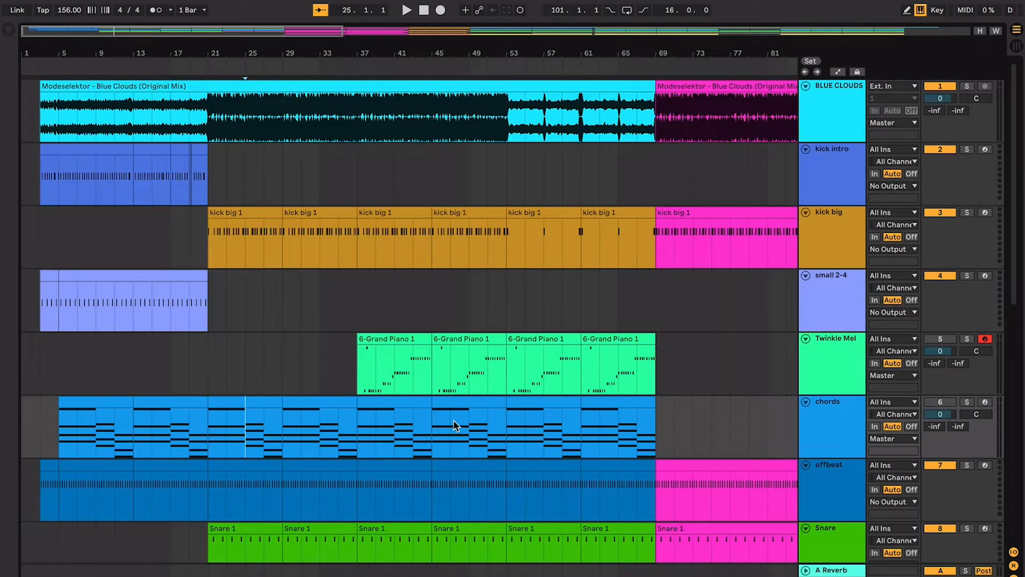
scroll(454, 426, down, 10)
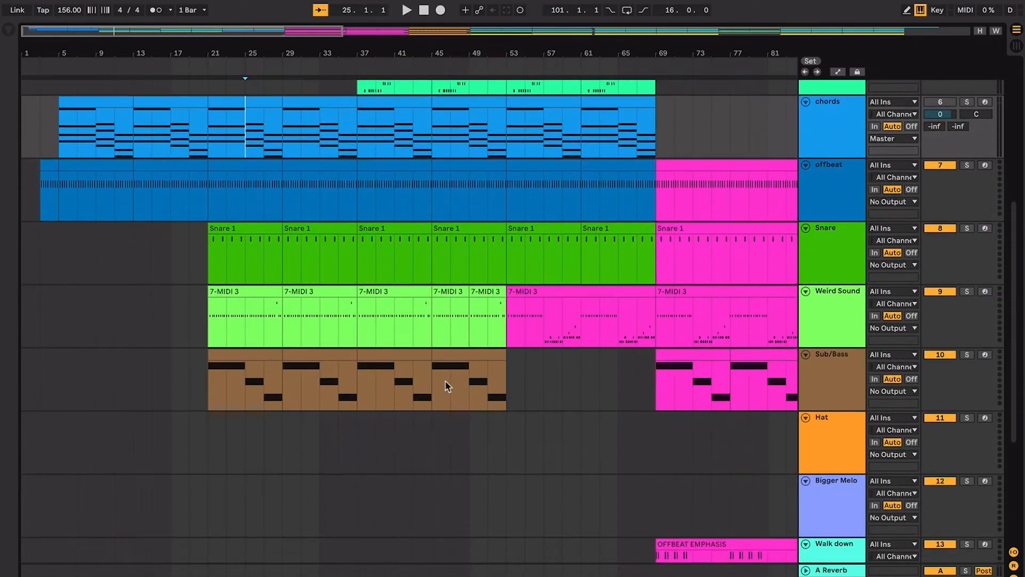
click(351, 306)
scroll(351, 306, up, 4)
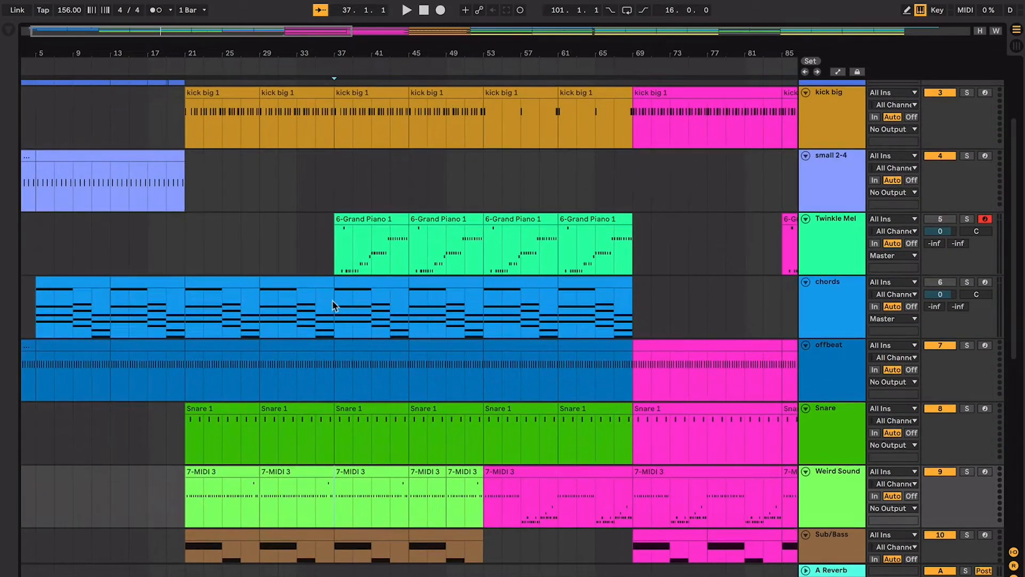
- Mark bars 37 to 53 on the Twinkle Mel track and place the playback start where its first clip begins
scroll(332, 300, up, 3)
scroll(308, 439, down, 3)
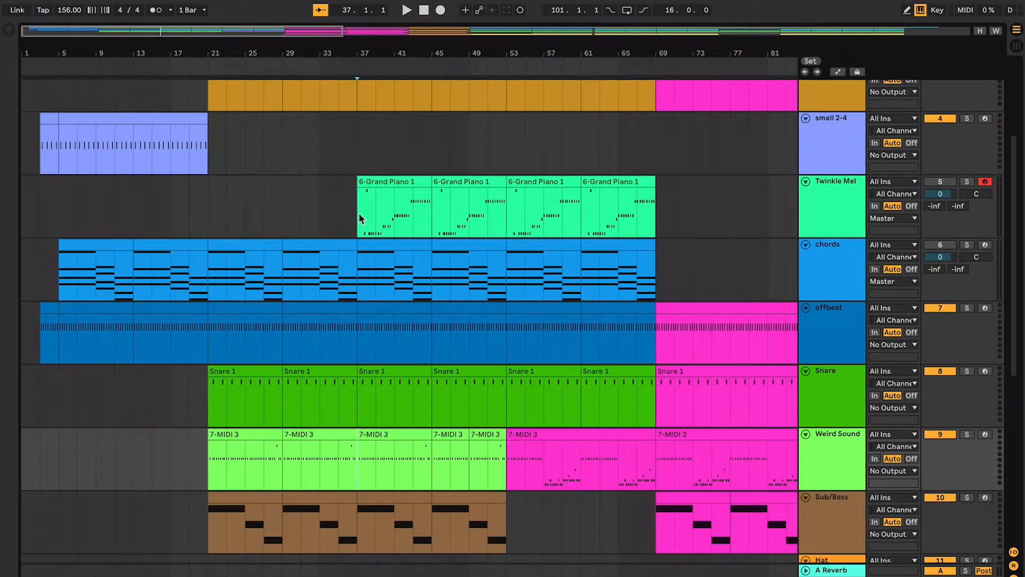
drag(358, 213, 500, 213)
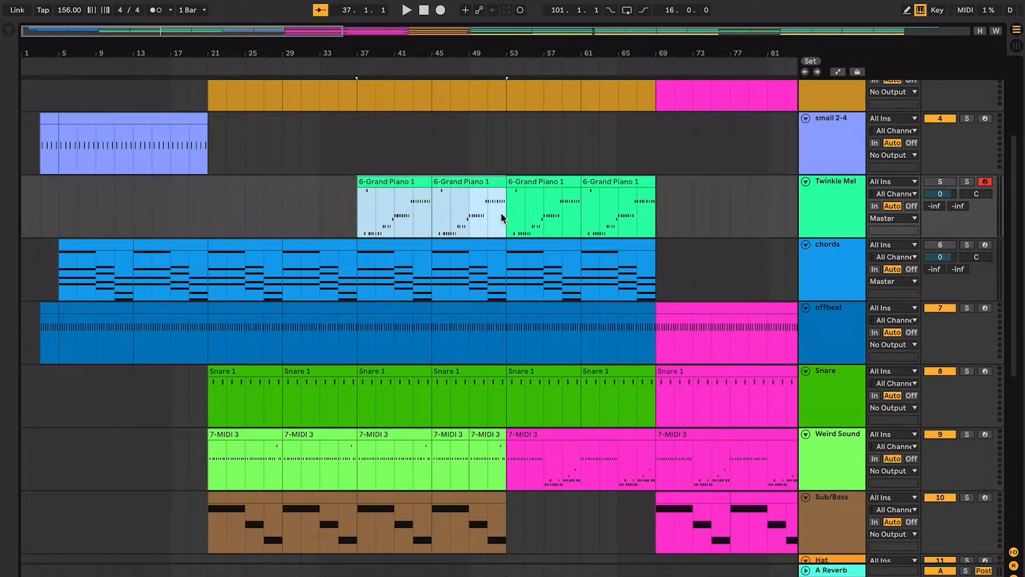
click(377, 208)
scroll(368, 208, up, 1)
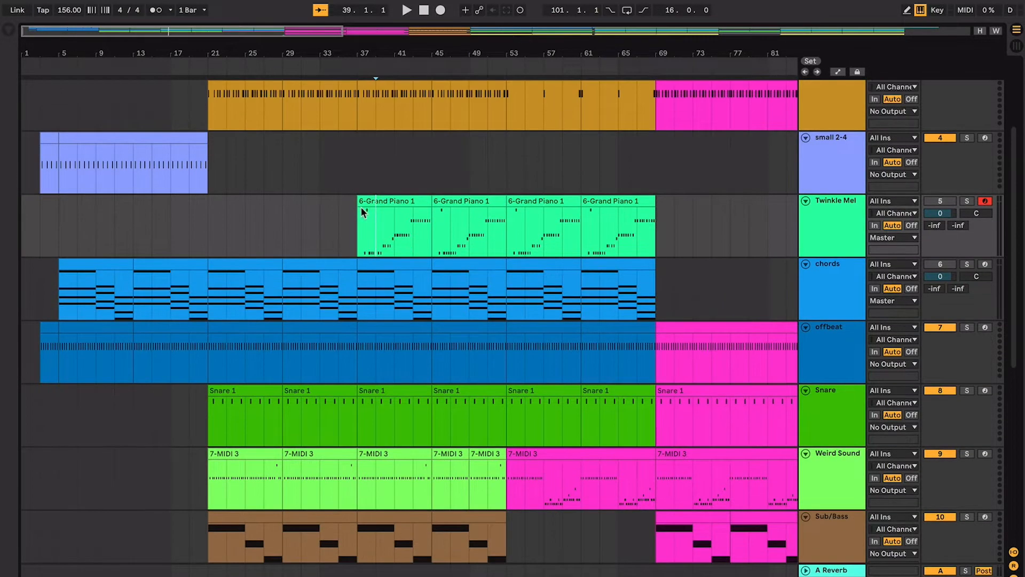
click(355, 208)
scroll(355, 212, up, 3)
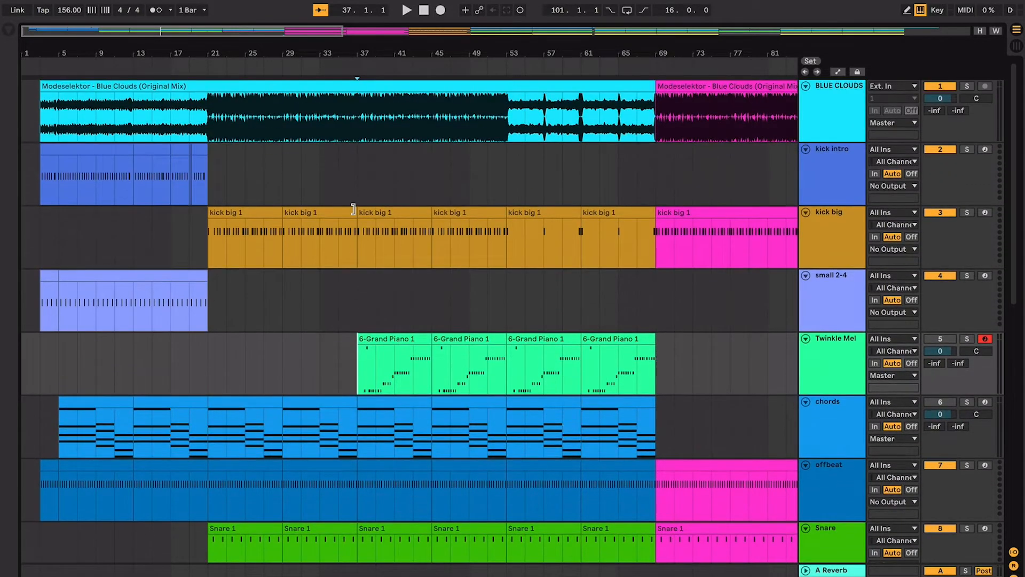
- Mark bars 21 to 37 on the small 2-4 track and compare that section with the reference track
scroll(357, 213, down, 1)
drag(207, 230, 357, 242)
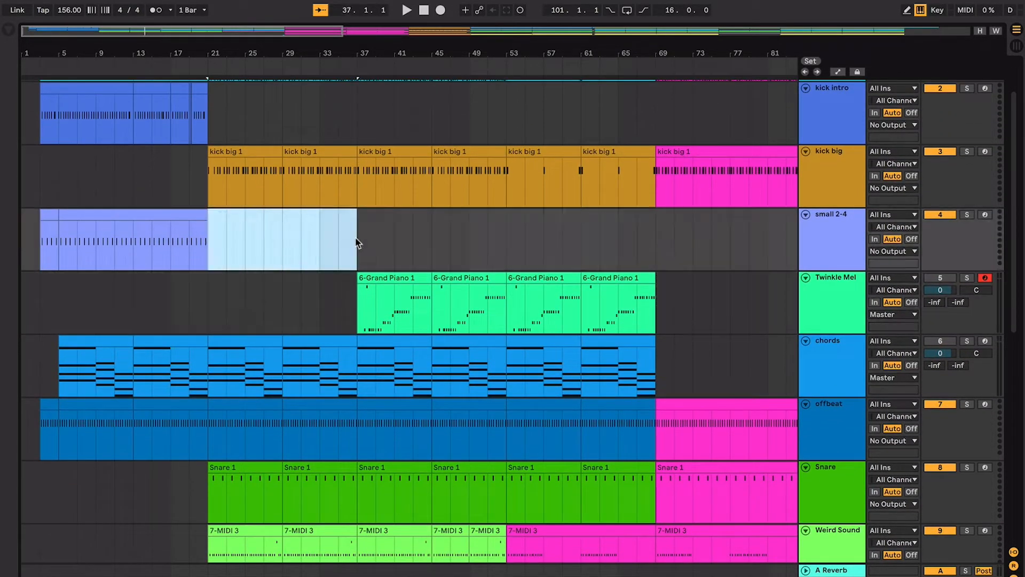
scroll(242, 221, up, 2)
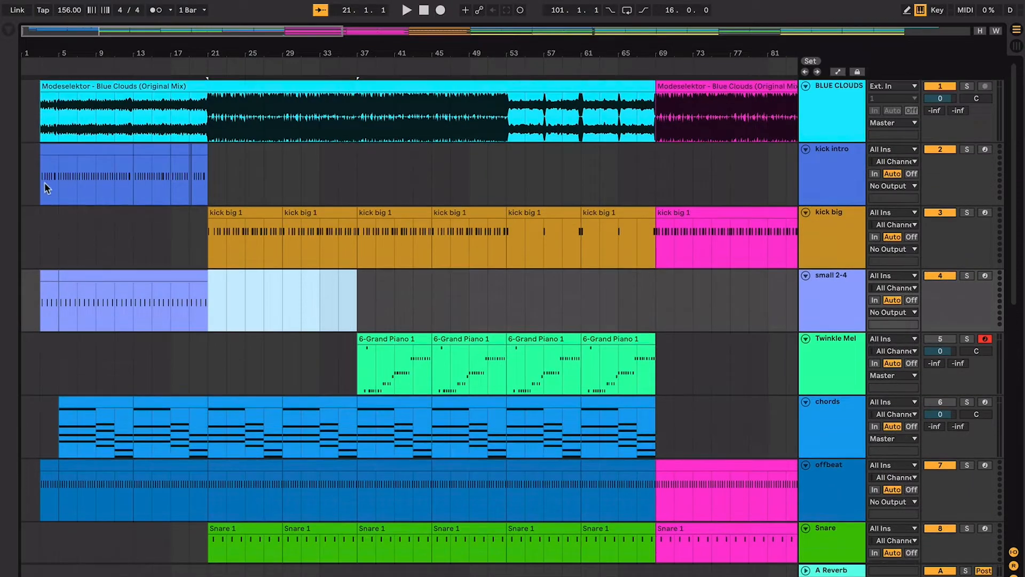
drag(24, 212, 494, 191)
- Trace the arrangement past bar 37 and place the playback start at bar 53 on the kick big track
scroll(209, 225, down, 1)
click(355, 200)
scroll(342, 190, down, 1)
scroll(341, 189, right, 1)
click(479, 184)
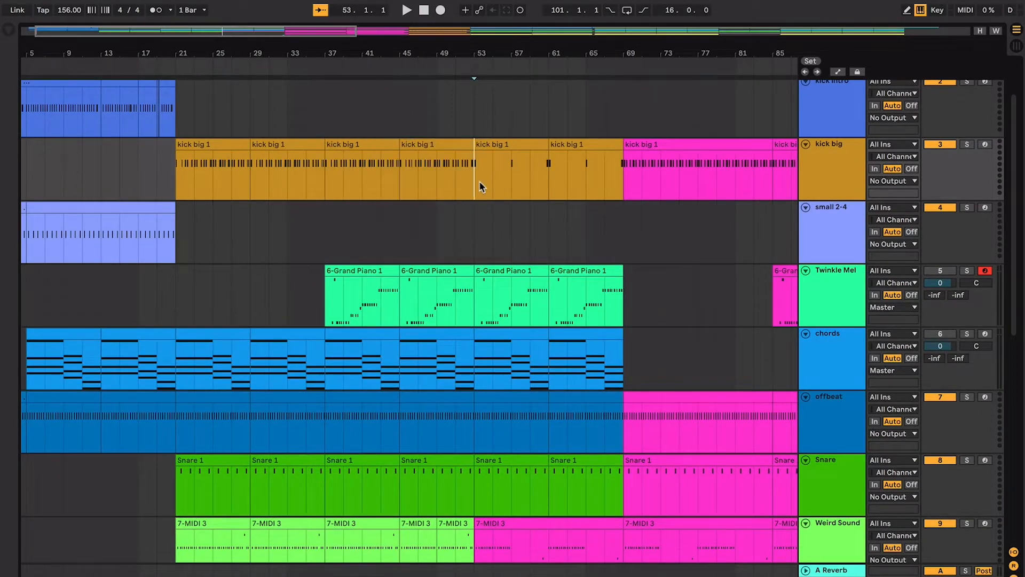
- Mark bars 53 to 69 on the kick intro track and compare the reference waveform with the kick big clips
scroll(479, 188, up, 2)
scroll(479, 188, right, 1)
scroll(479, 185, down, 1)
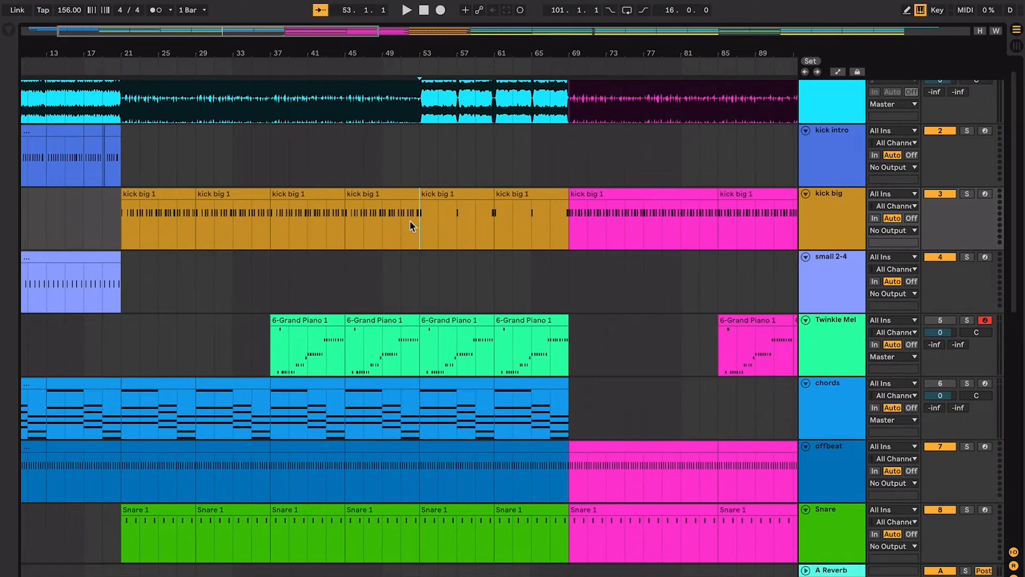
scroll(409, 220, up, 1)
scroll(409, 220, right, 1)
scroll(453, 192, left, 3)
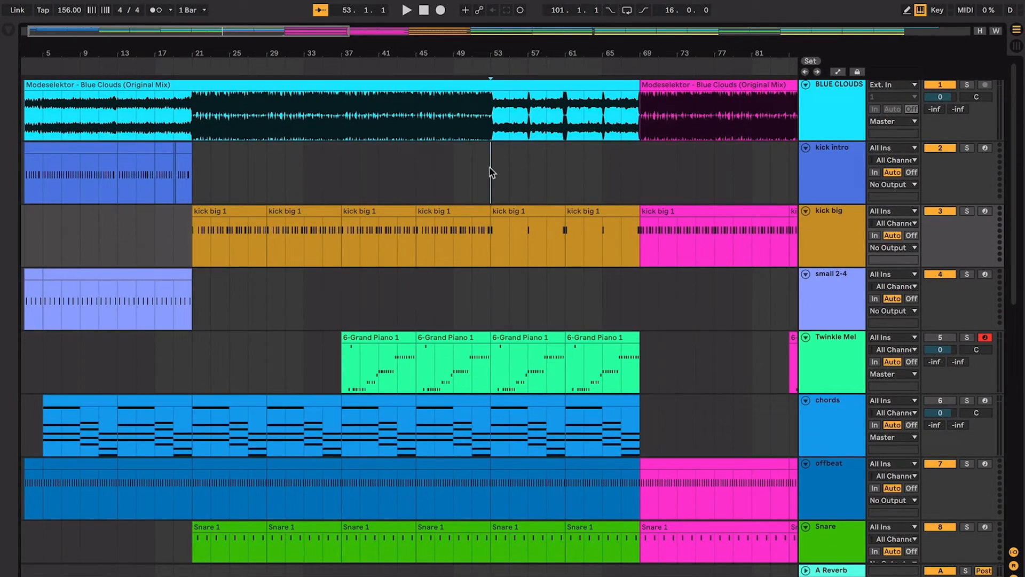
drag(491, 162, 608, 162)
scroll(632, 166, right, 3)
scroll(631, 167, down, 1)
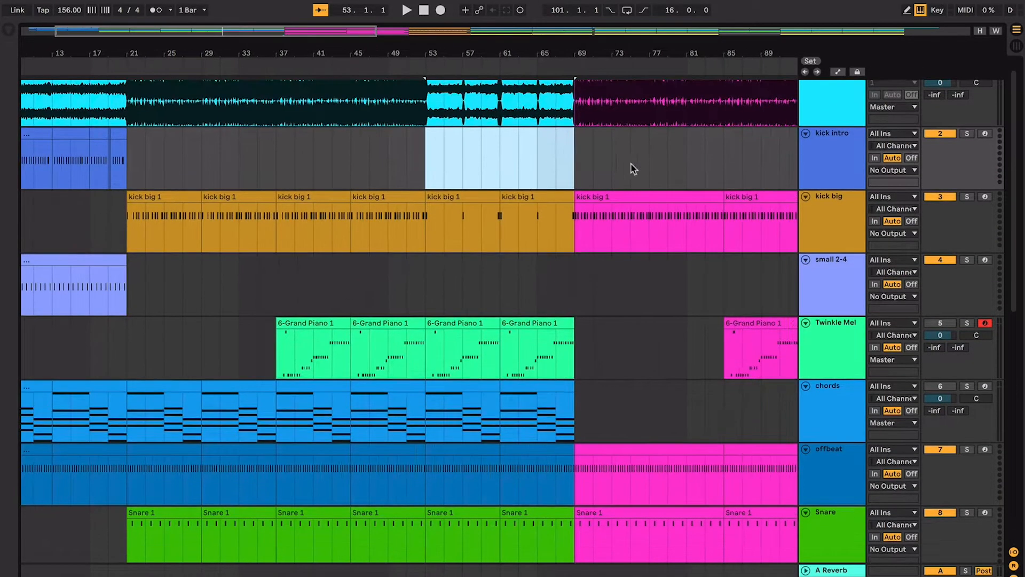
- Check the kick big clip in bars 61 to 69 and the lower parts, then place the playback start at bar 51
click(508, 195)
scroll(427, 219, down, 3)
scroll(409, 219, down, 3)
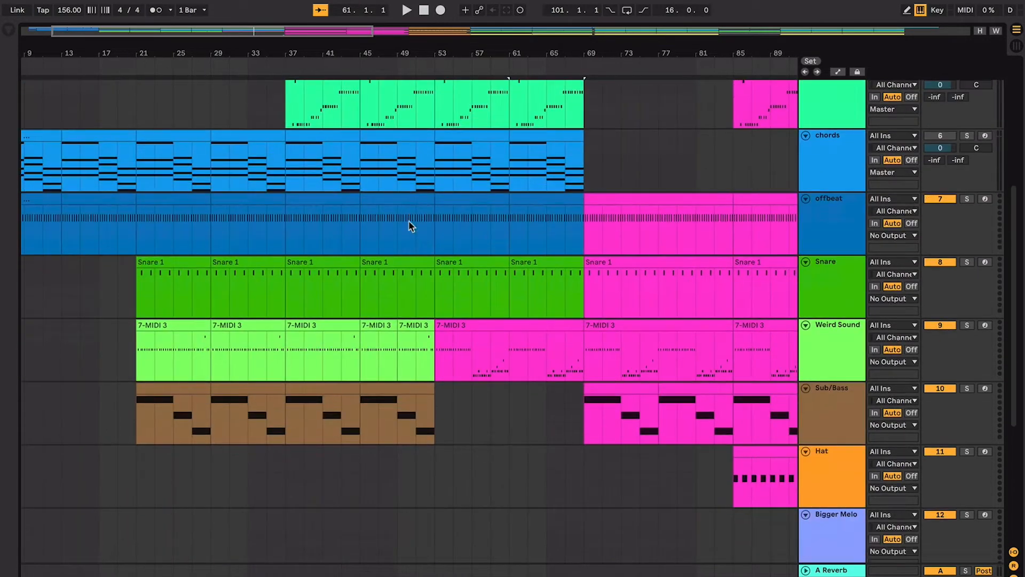
scroll(425, 357, up, 3)
click(410, 304)
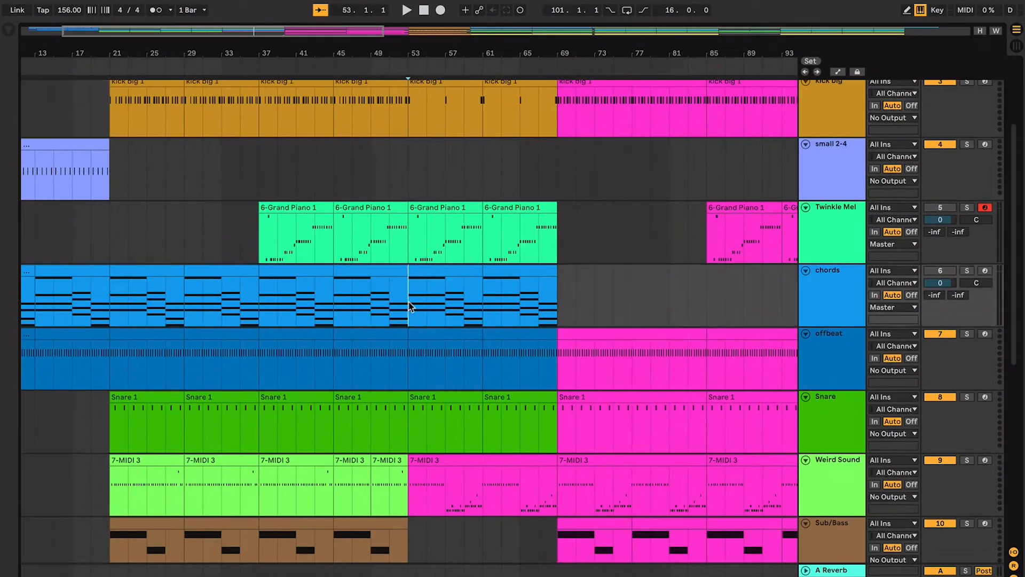
scroll(410, 305, up, 2)
click(417, 159)
click(385, 227)
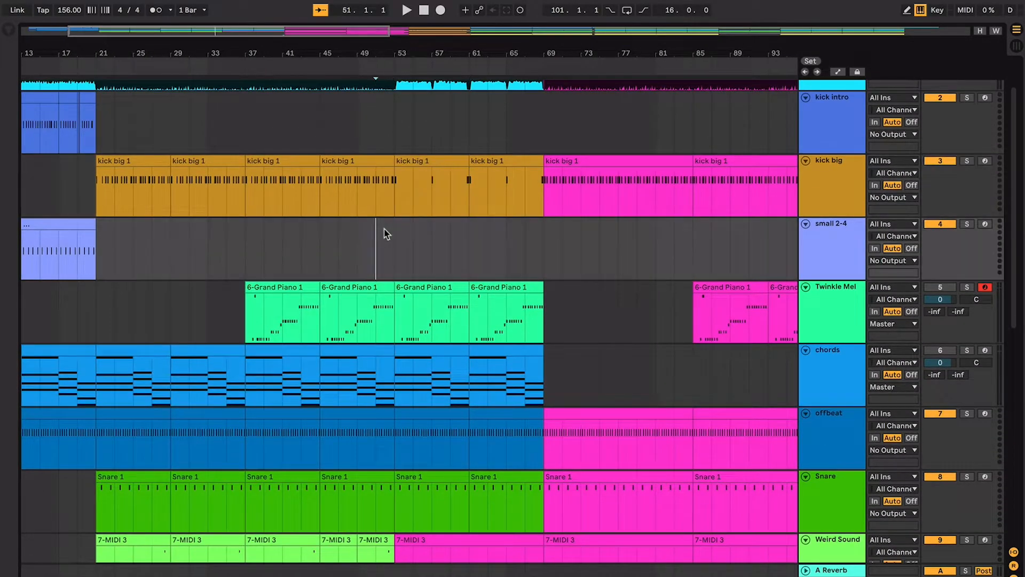
- Play from bar 51 into the section starting at bar 53, following the kick, melody and Weird Sound parts
key(space)
key(plus)
key(plus)
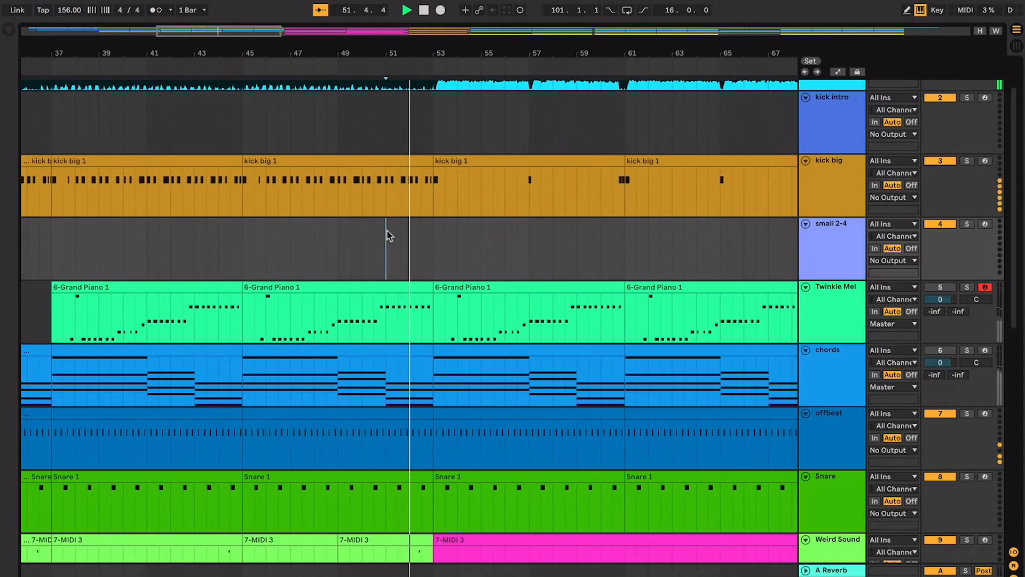
scroll(387, 231, right, 1)
scroll(386, 231, down, 1)
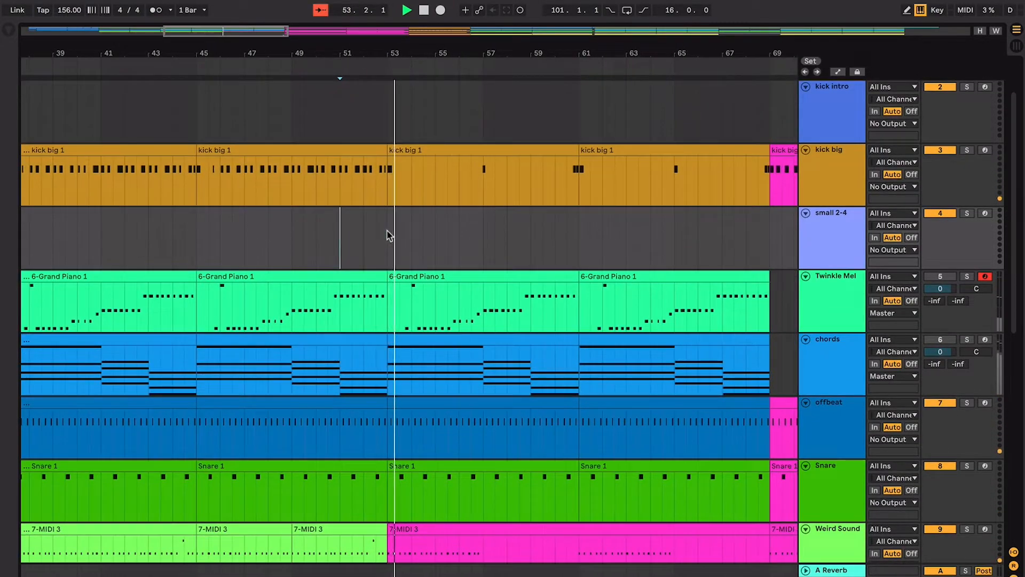
scroll(386, 230, right, 3)
scroll(386, 231, down, 2)
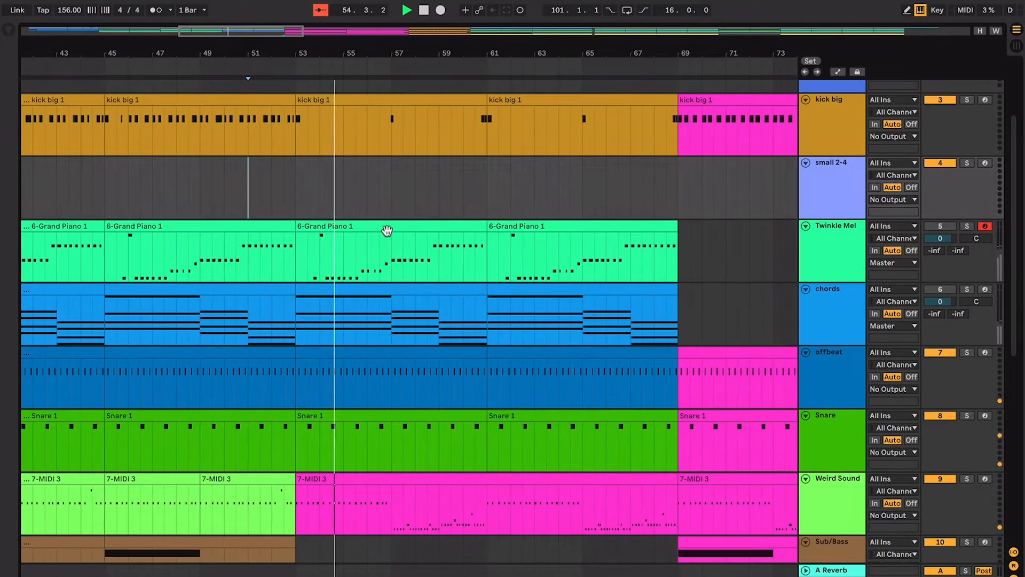
- Follow the Weird Sound notes from bar 57 during playback and compare them with the rest of the clip
key(plus)
key(plus)
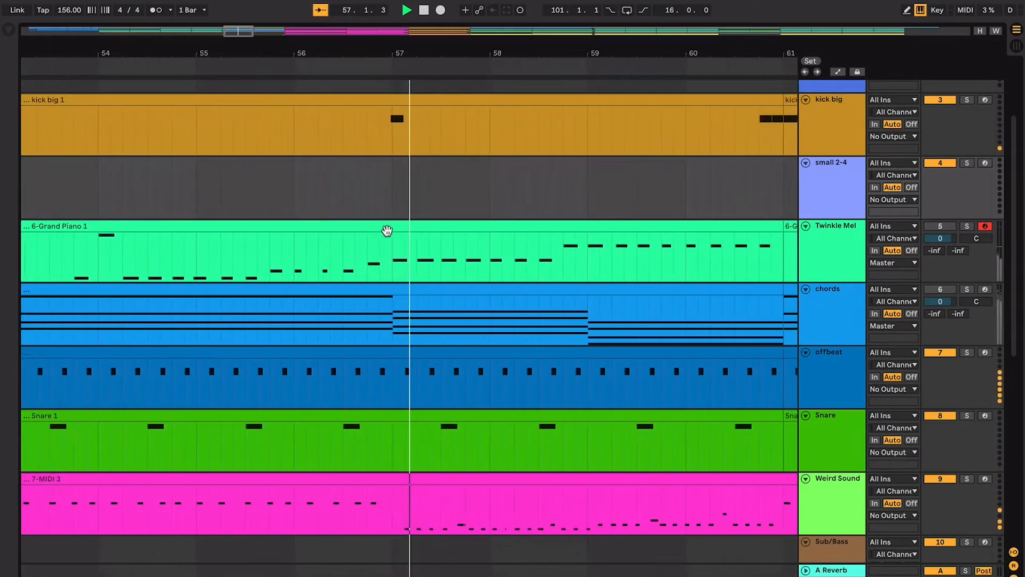
scroll(388, 237, down, 1)
scroll(387, 231, down, 1)
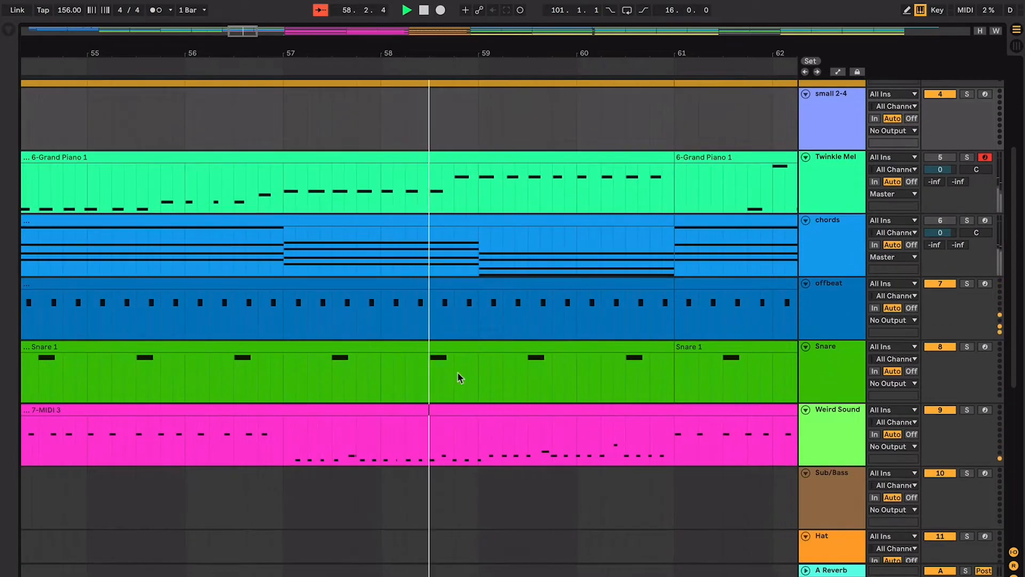
key(minus)
key(minus)
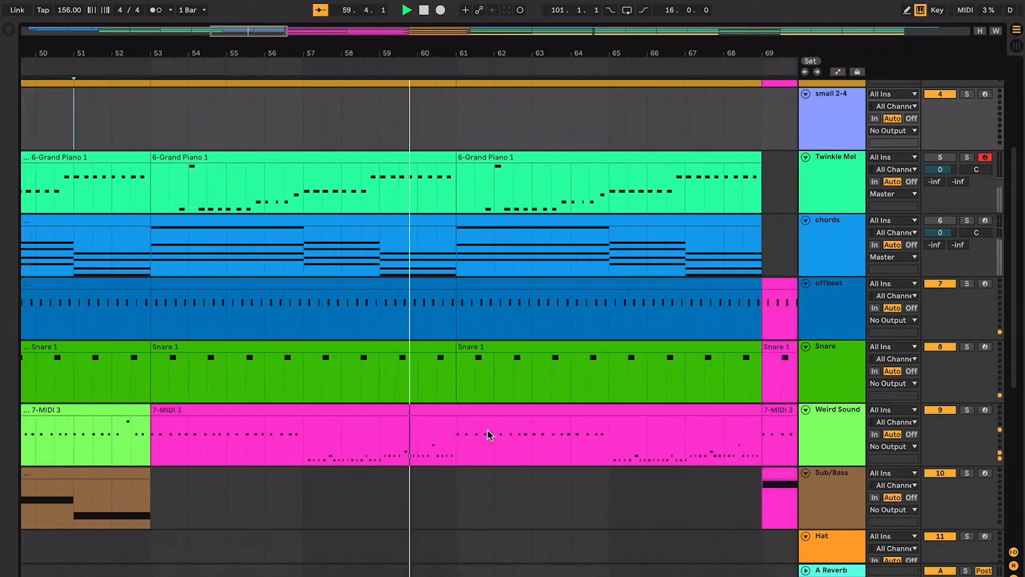
- Stop playback, select the Weird Sound clip in bars 53 to 69 and narrow the selection to bars 53 to 57
click(392, 411)
key(space)
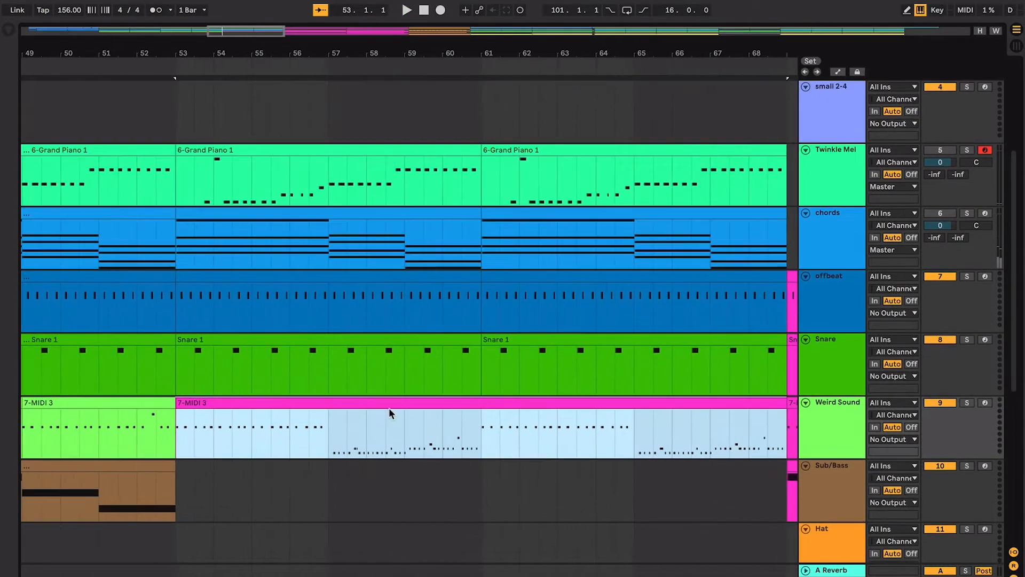
drag(332, 434, 171, 429)
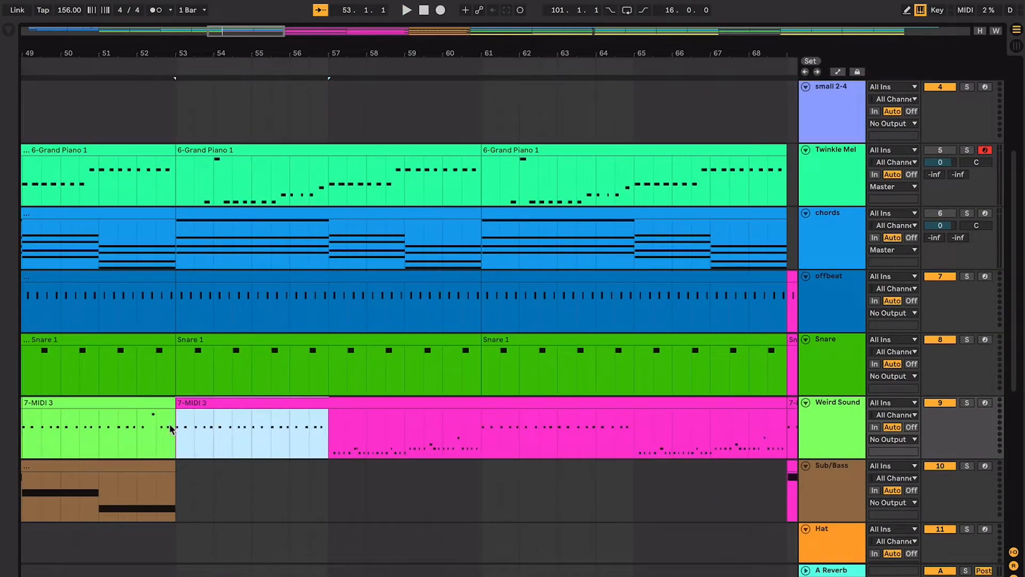
- Play the Weird Sound part from bar 53, stop it and select its earlier clip in bars 45 to 49 for comparison
key(space)
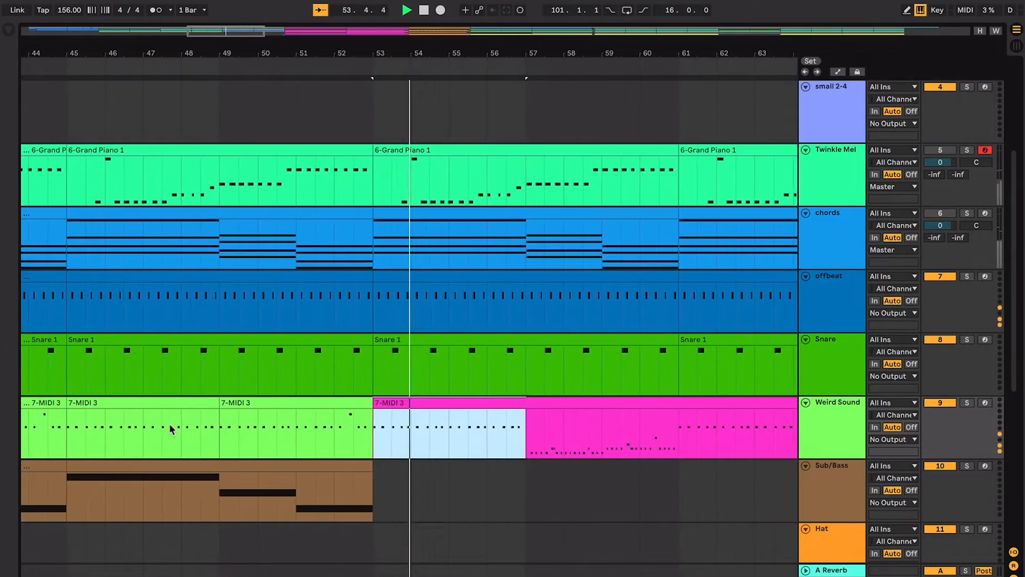
click(277, 407)
key(space)
click(208, 398)
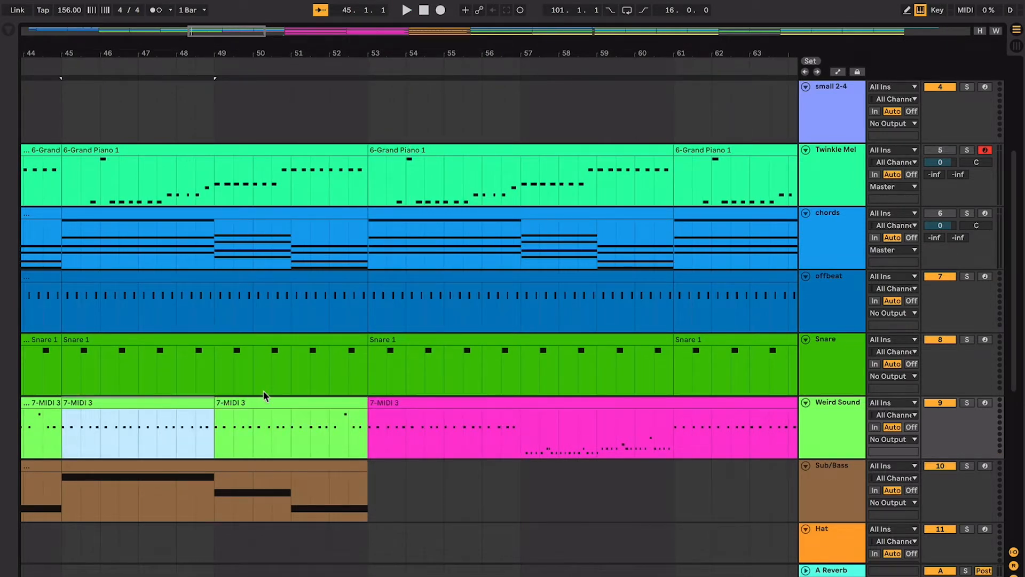
- Select bars 57 to 61 of the Weird Sound clip and examine its changed note pattern
scroll(264, 392, right, 3)
scroll(264, 391, up, 1)
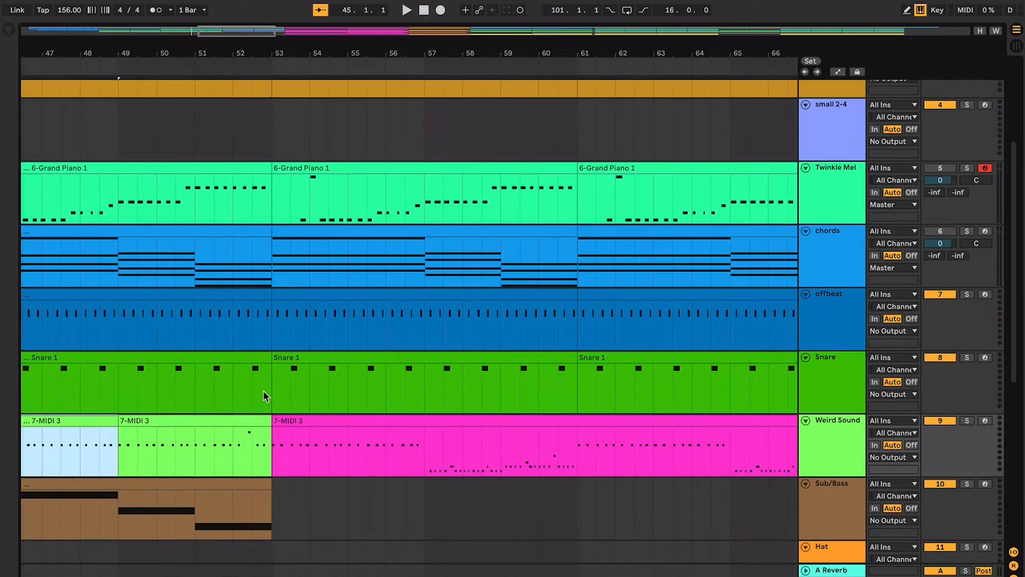
click(428, 460)
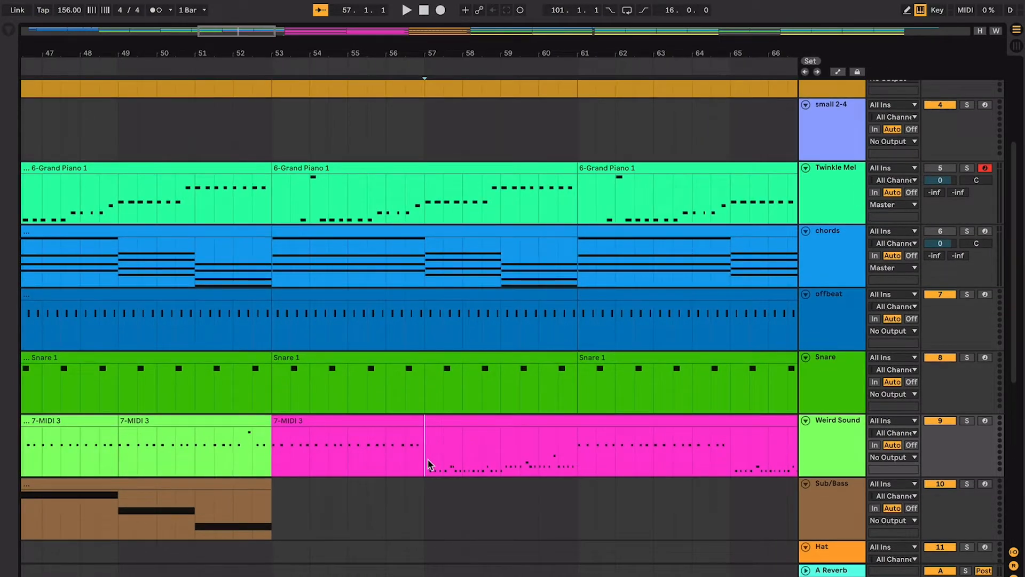
drag(419, 458, 578, 454)
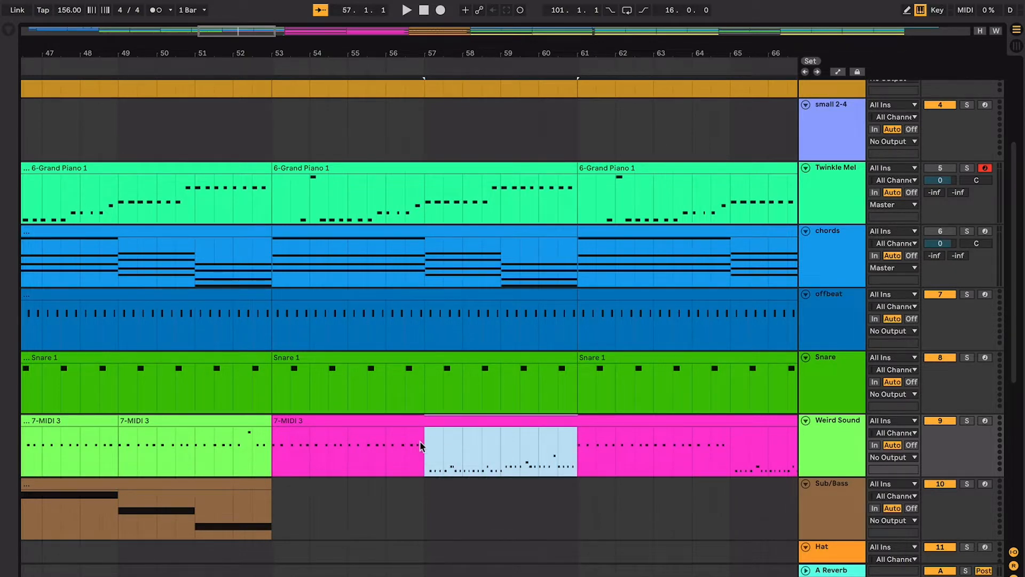
- Play the Weird Sound part from beat 3 of bar 56 and follow its notes through bar 60
click(405, 448)
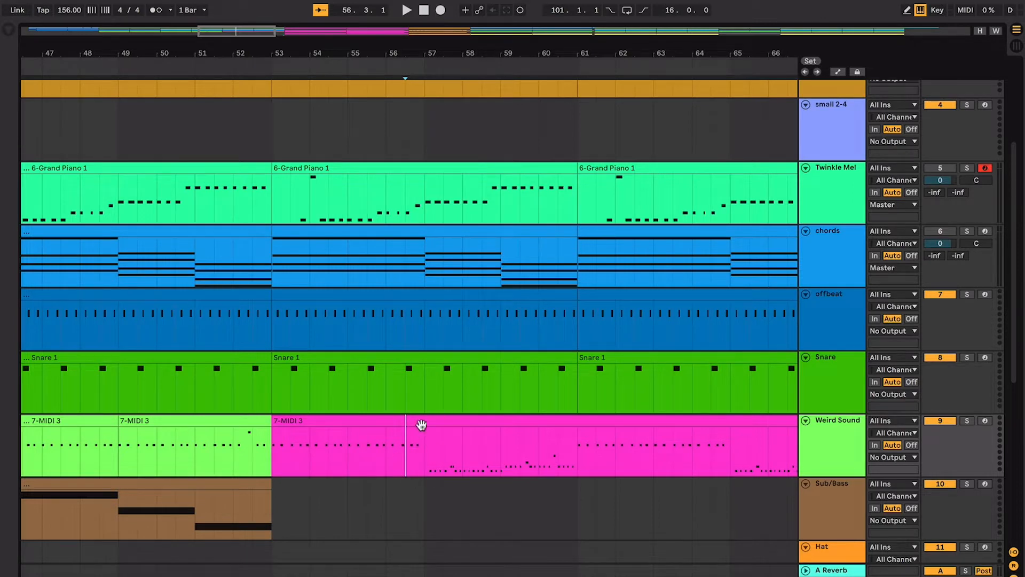
drag(427, 435, 295, 436)
drag(422, 444, 584, 444)
click(404, 451)
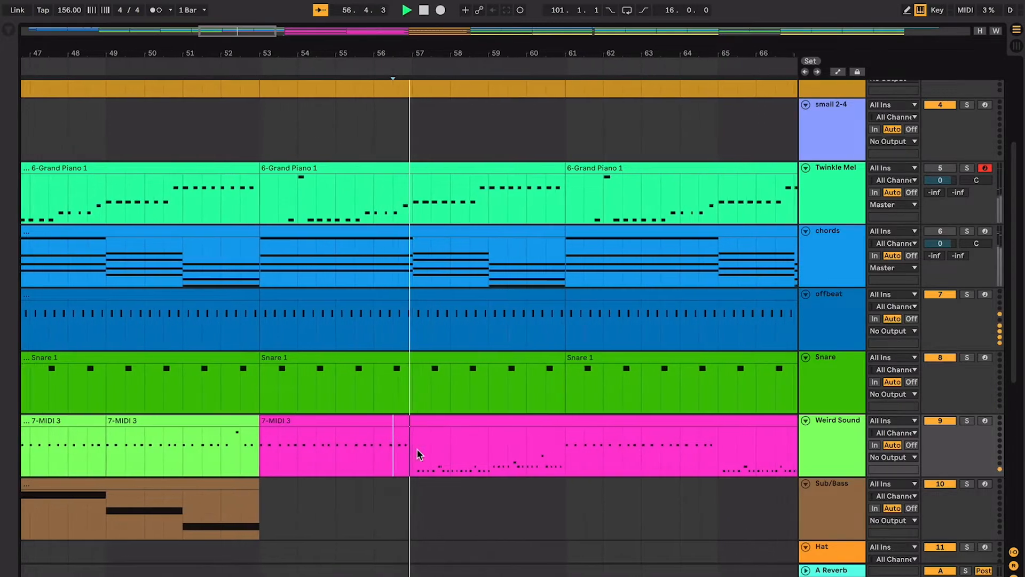
key(plus)
key(plus)
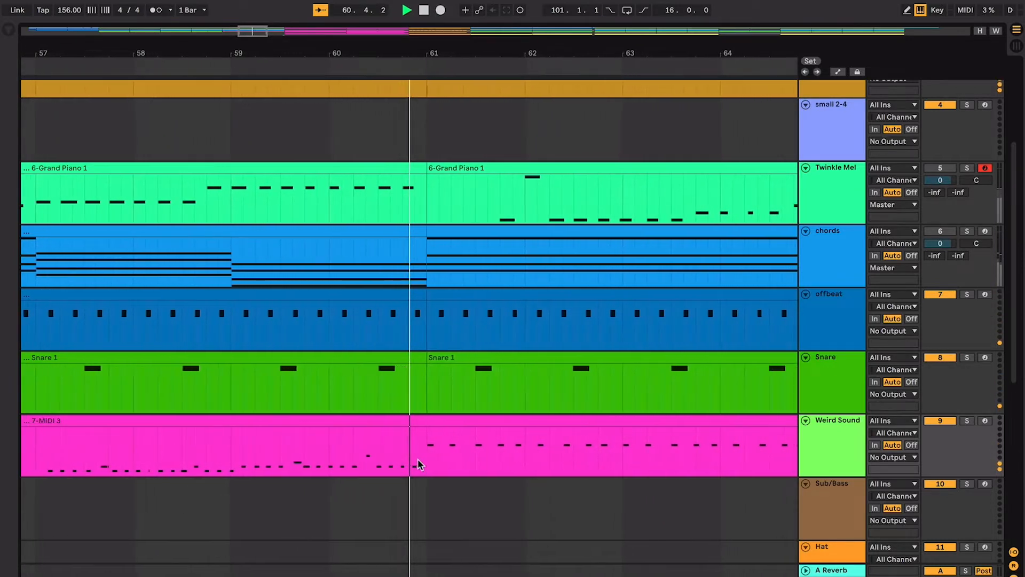
- Stop playback and select bars 57 to 61 of the Weird Sound clip, comparing its notes with bars 53 to 57
key(space)
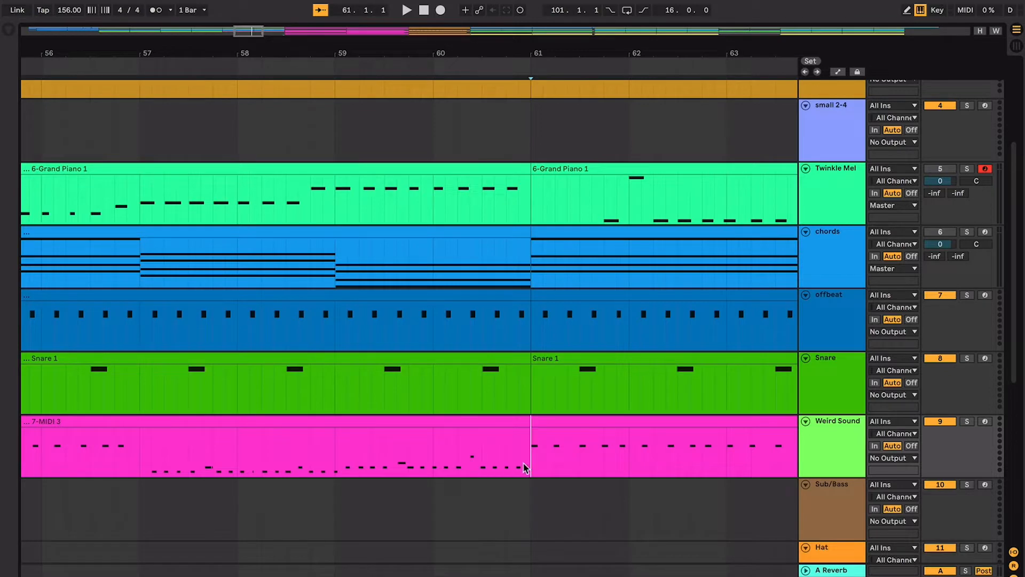
drag(526, 468, 138, 472)
key(minus)
key(minus)
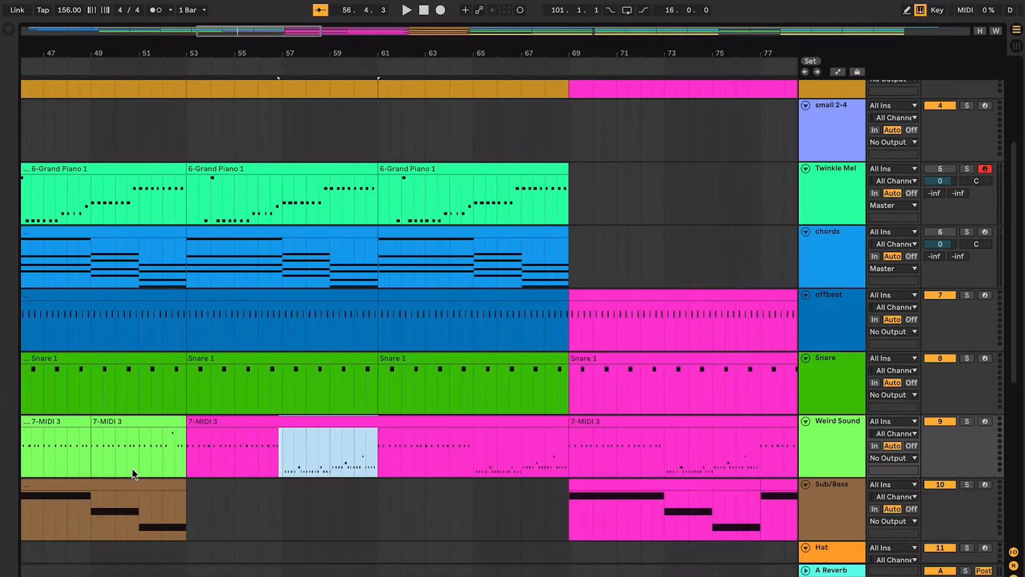
click(273, 467)
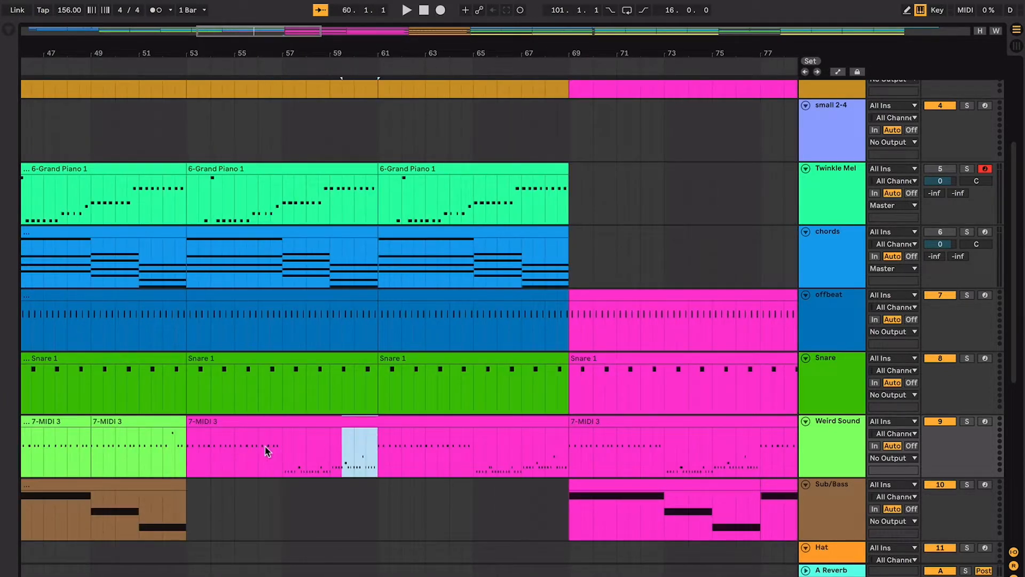
drag(267, 451, 172, 434)
- Play the Weird Sound section through the end of bar 68 and stop it
click(328, 446)
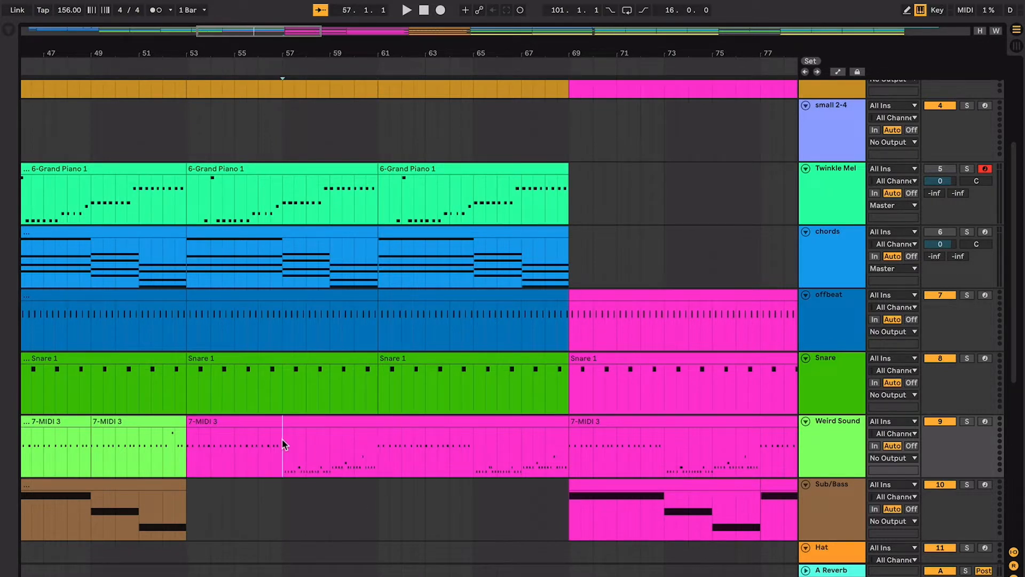
key(space)
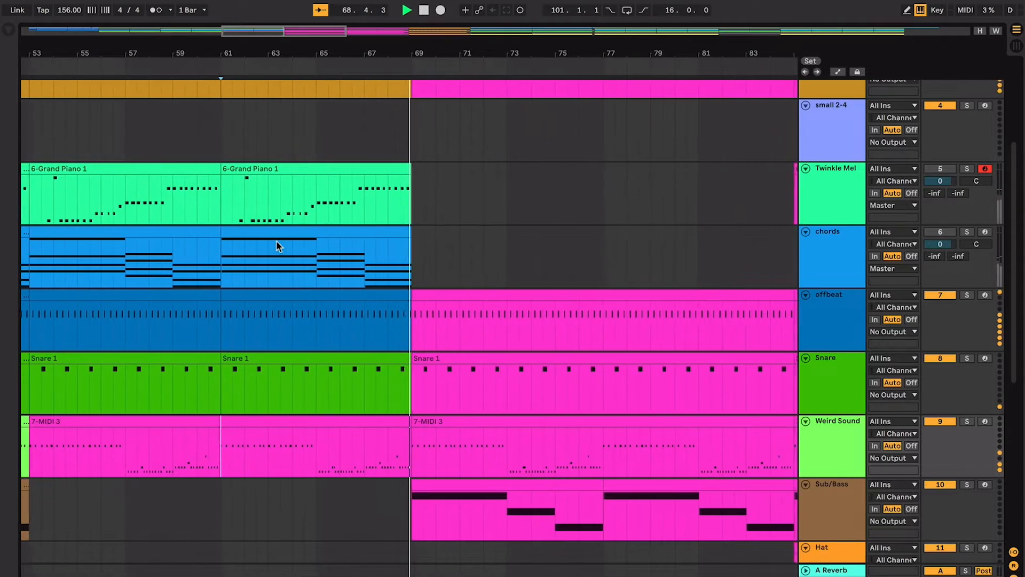
key(space)
- Play the reference track and kick big from bar 68 to hear the transition into bar 69
click(363, 197)
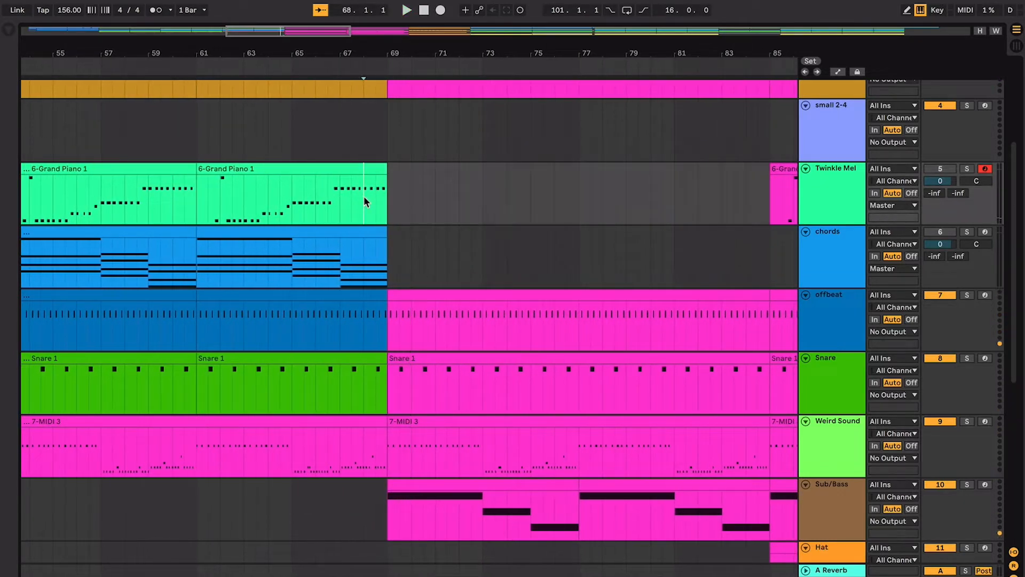
scroll(363, 197, up, 10)
scroll(364, 197, up, 5)
scroll(366, 201, right, 1)
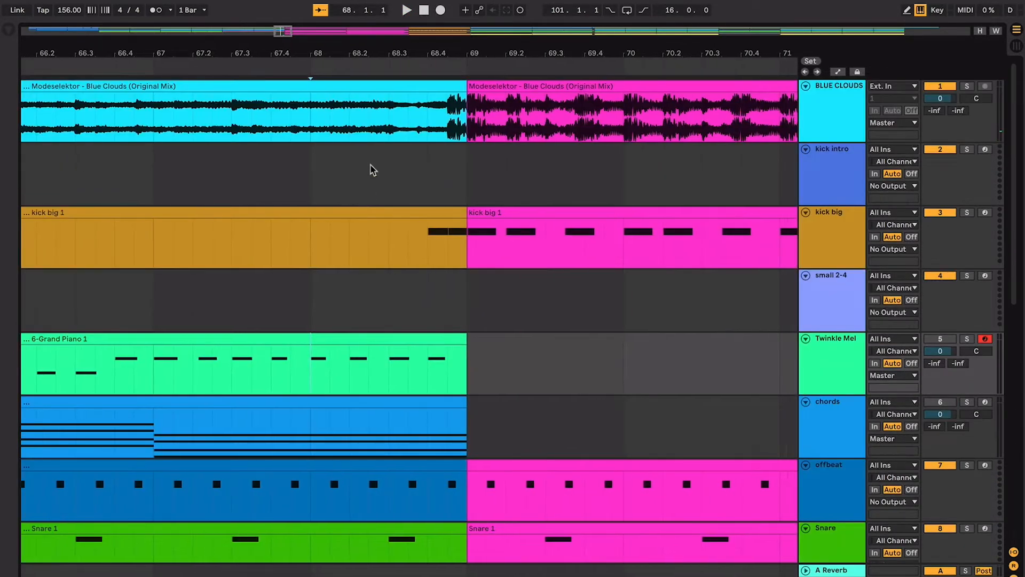
key(space)
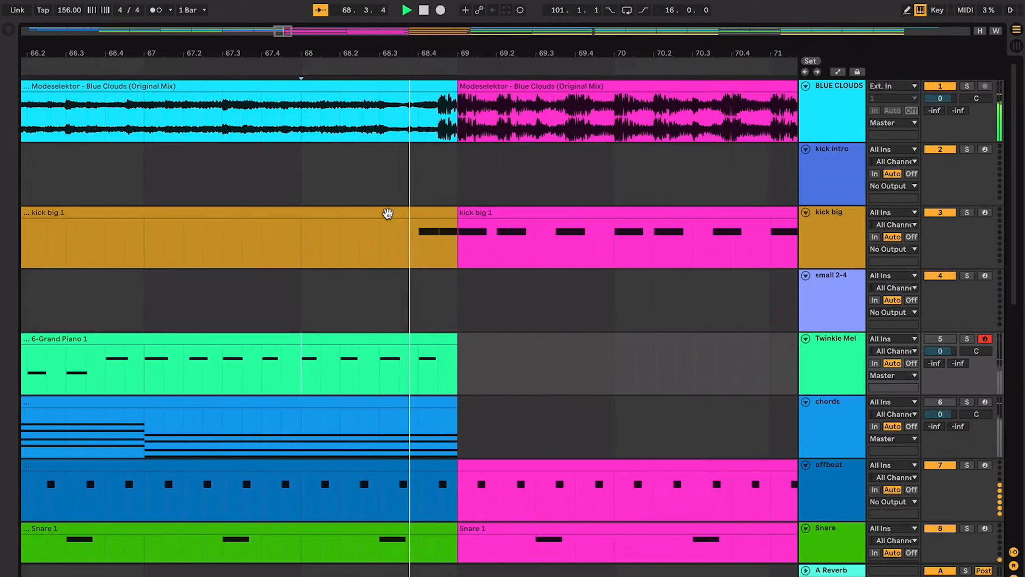
- Replay the kick transition into bar 69 from beat 3 of bar 68 and stop it again
click(247, 182)
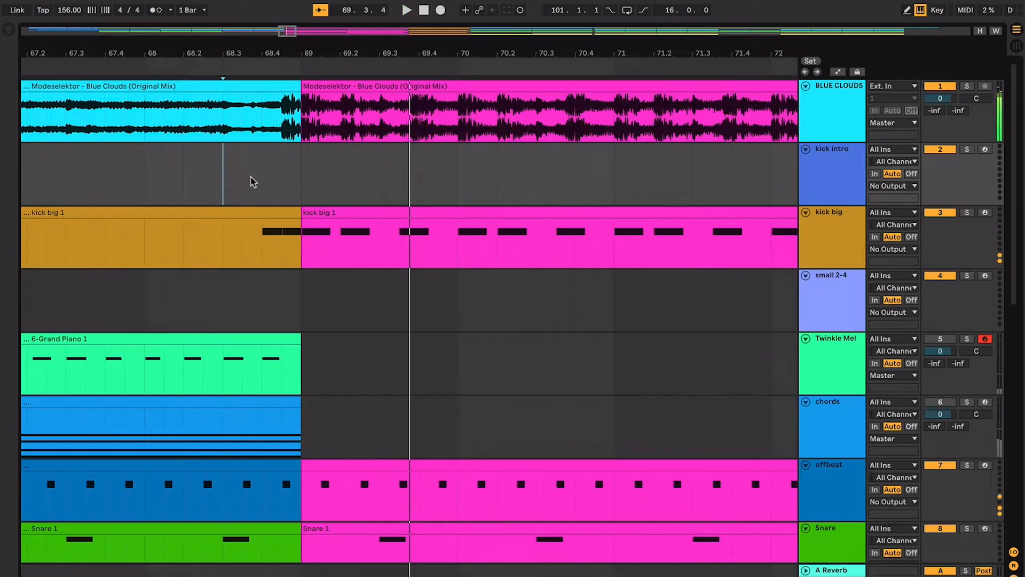
key(space)
key(space)
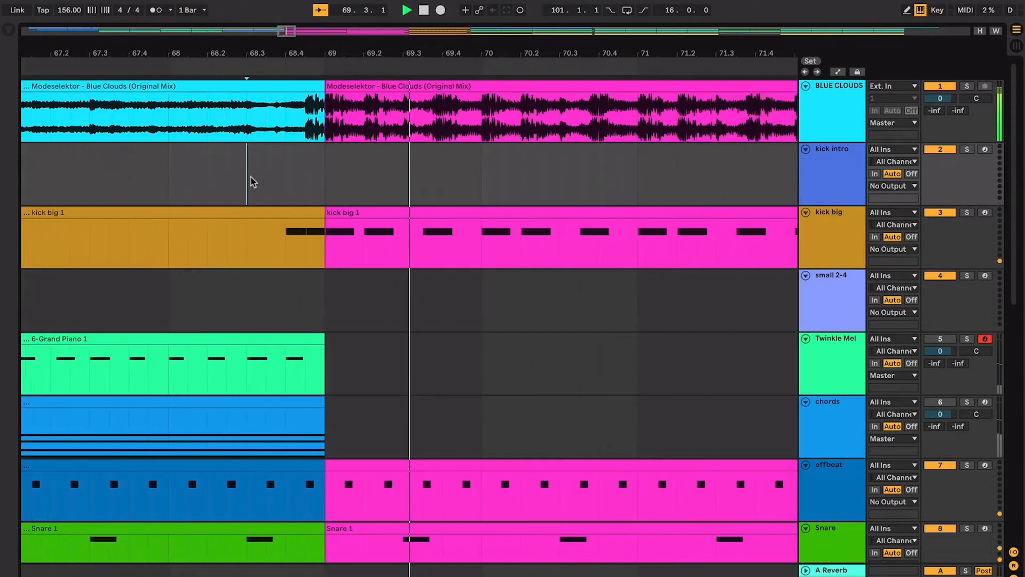
key(space)
key(minus)
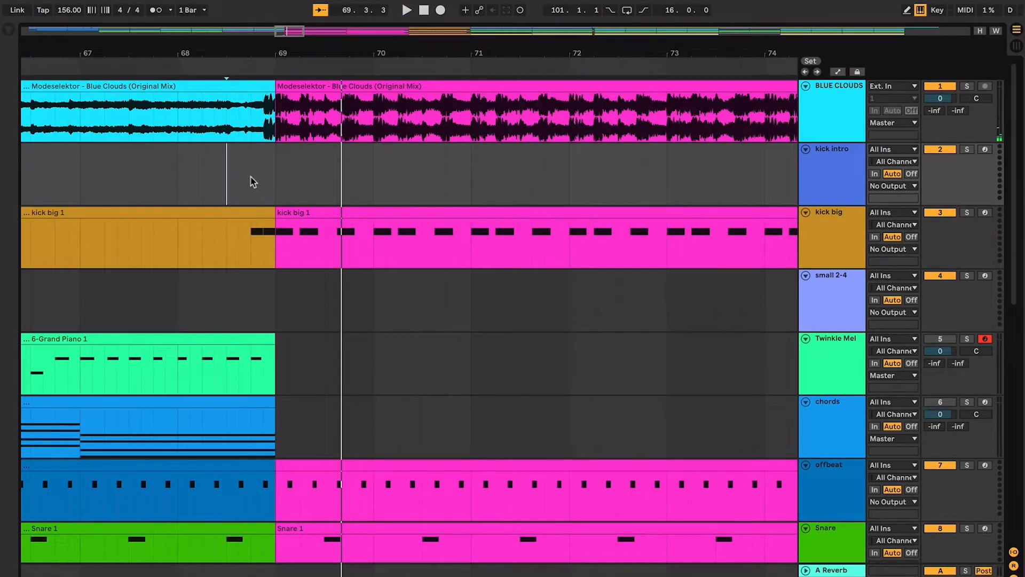
key(space)
key(space)
- Select and play the two-note clip just before bar 69 on the 16 MIDI track and rename the track Sub note
scroll(253, 182, down, 8)
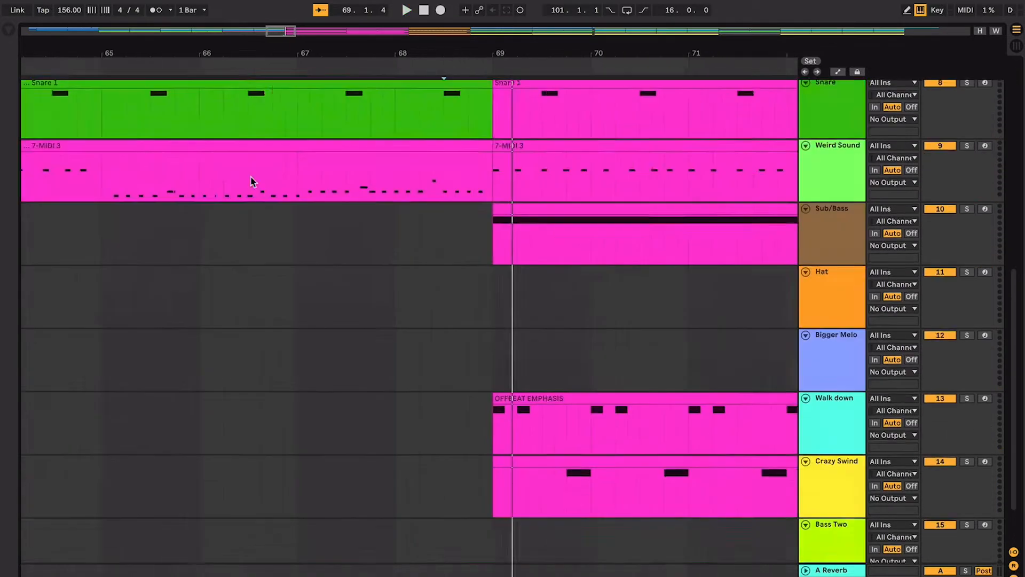
scroll(253, 182, down, 1)
click(805, 524)
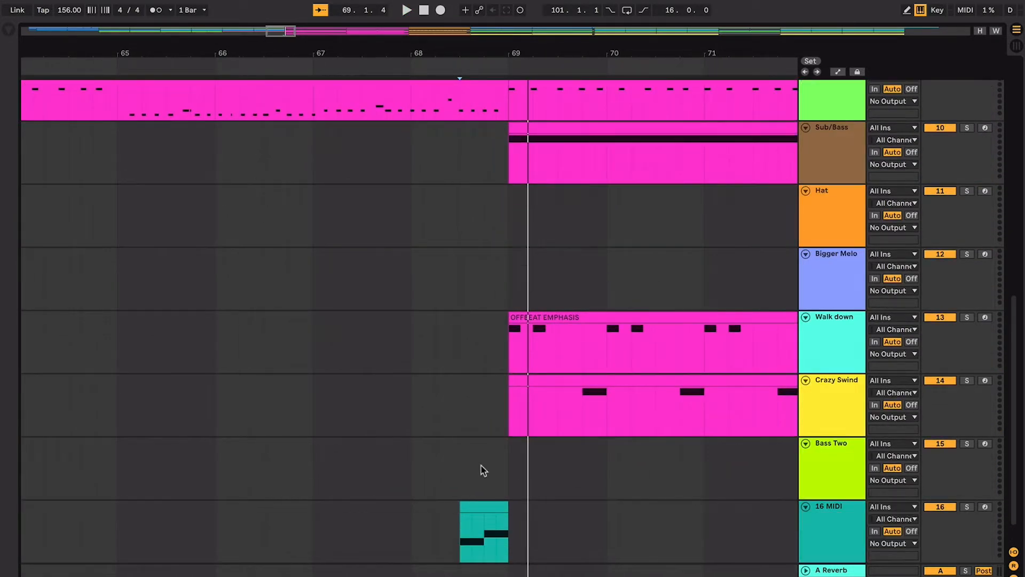
click(477, 510)
scroll(477, 510, right, 5)
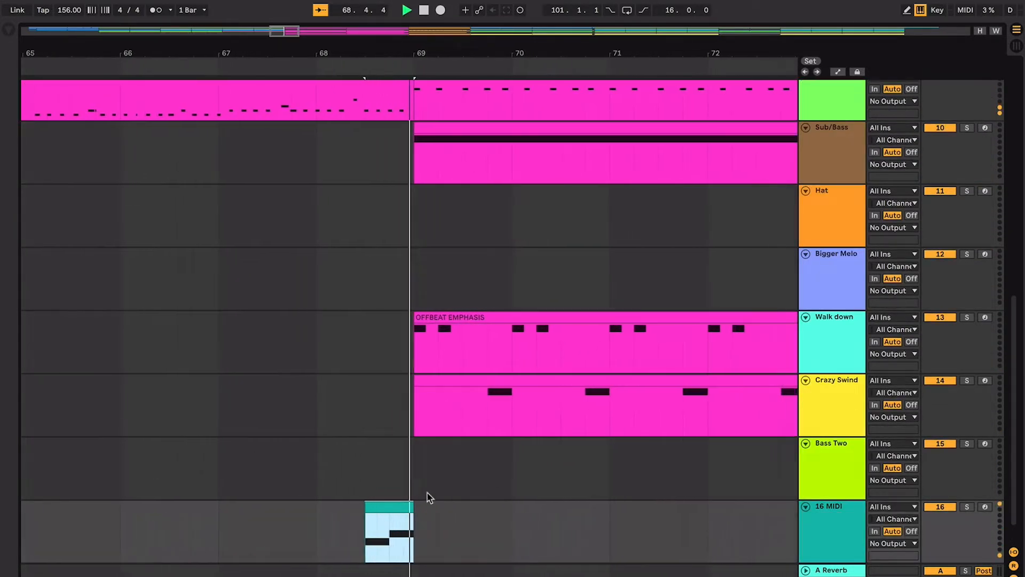
click(841, 552)
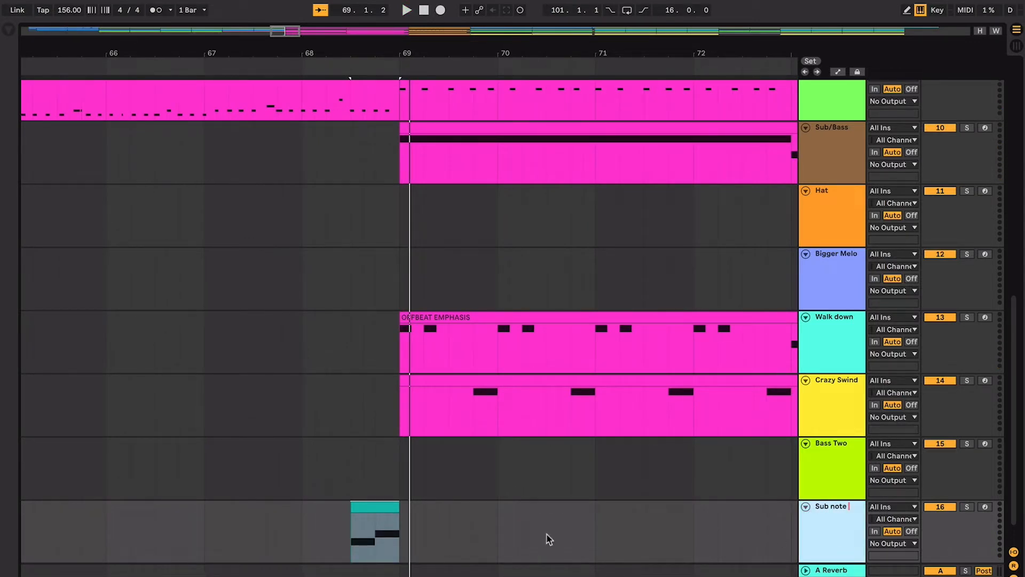
click(314, 516)
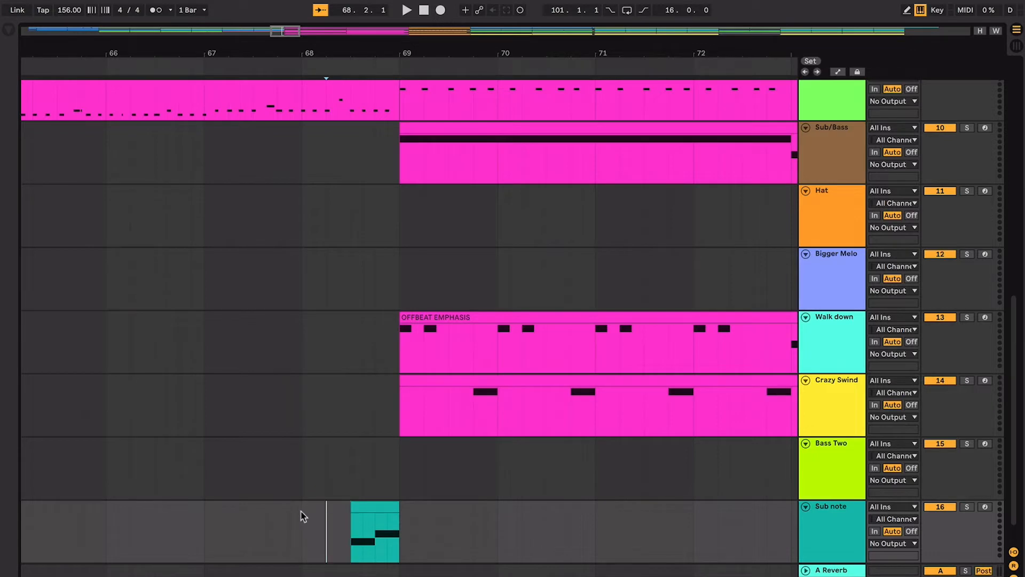
- Play the Sub note clip into bar 69, survey the wider section around it and stop playback
click(369, 506)
key(space)
click(409, 488)
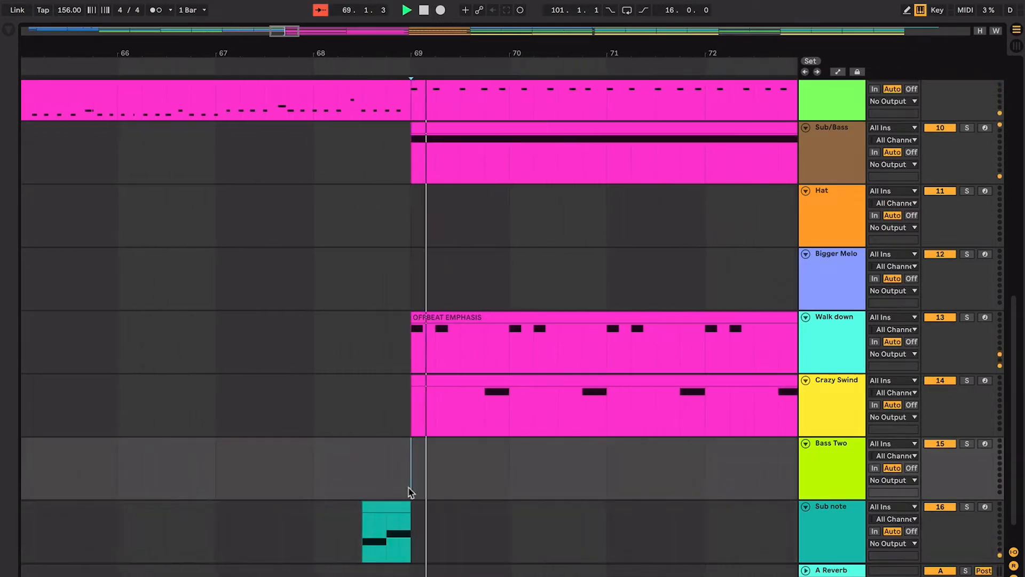
key(minus)
key(minus)
key(minus)
key(minus)
key(minus)
scroll(409, 488, up, 5)
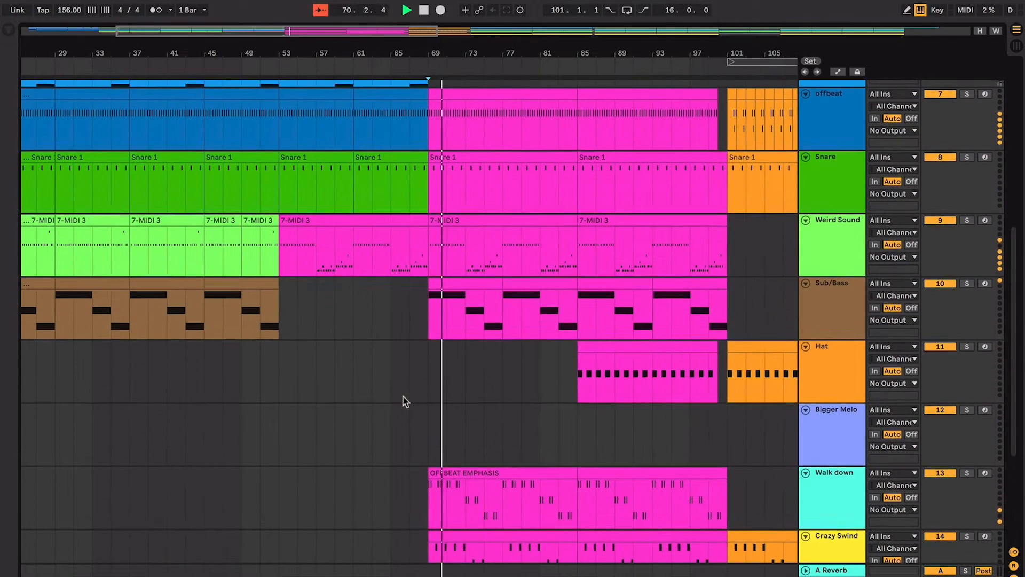
key(space)
- Play the reference track's transition from bar 68 into the drop at bar 69
click(414, 388)
key(plus)
key(plus)
scroll(416, 392, up, 6)
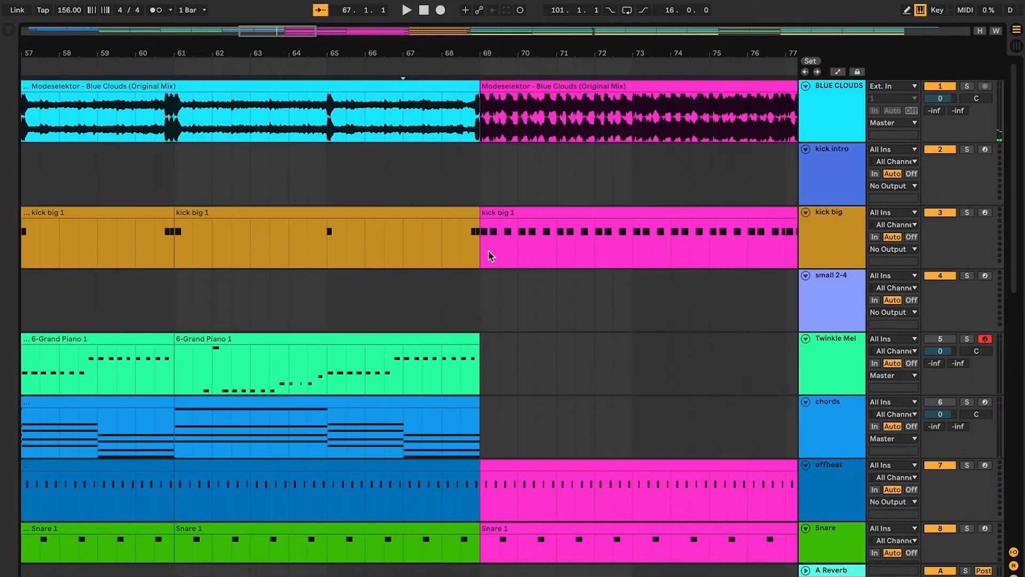
click(448, 165)
key(space)
- Play the earlier transition from beat 3 of bar 52 and compare it with the one in bar 68
scroll(448, 165, left, 10)
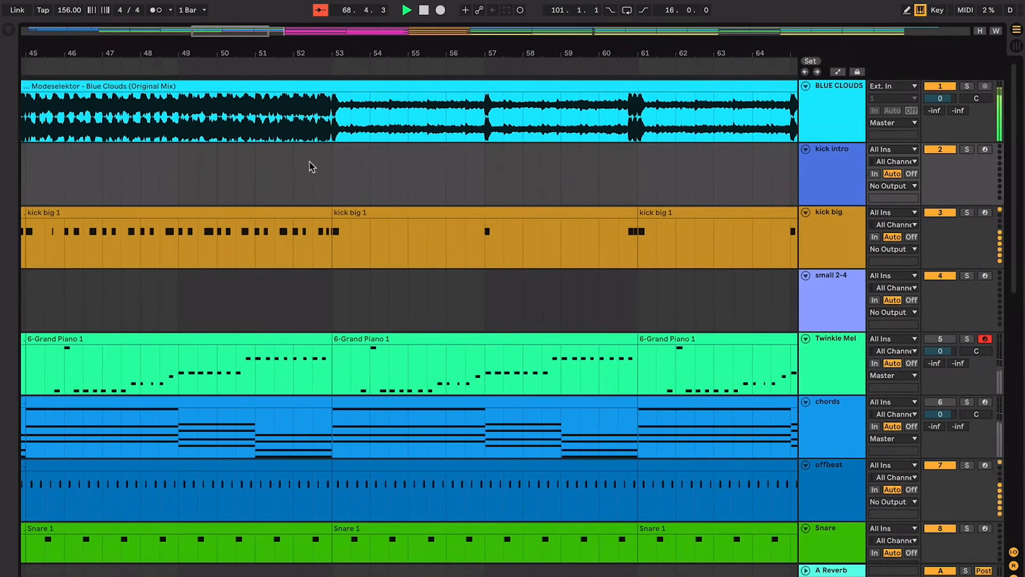
key(space)
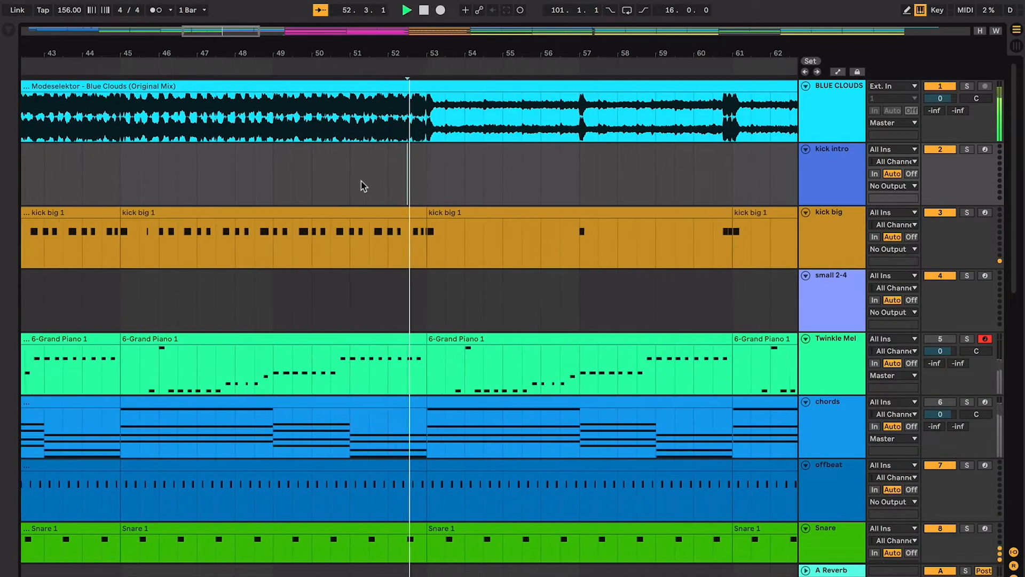
scroll(411, 192, right, 10)
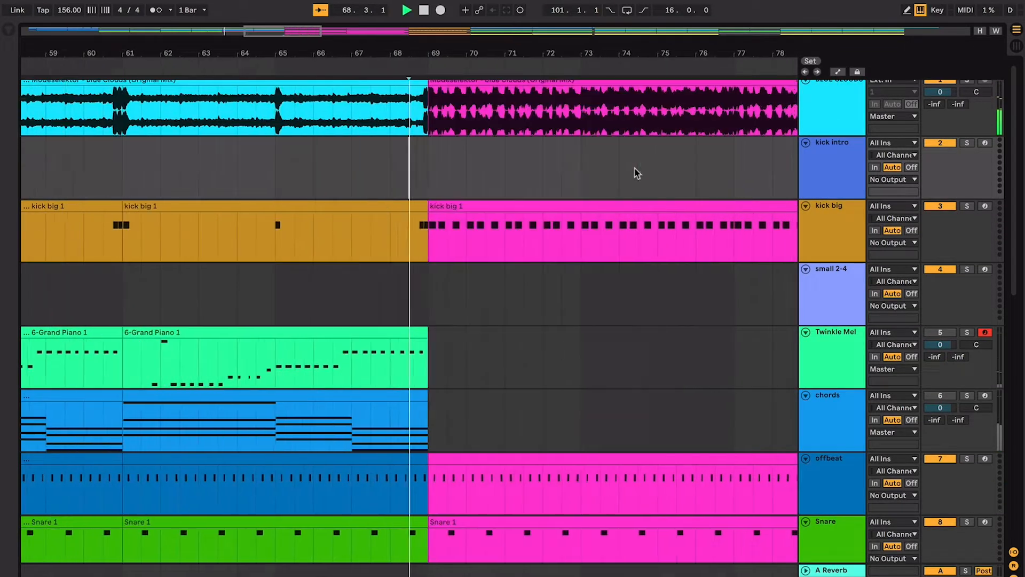
- Restart playback at bar 69 and follow the kick big, offbeat, Snare and Weird Sound clips through bar 71
click(402, 183)
key(space)
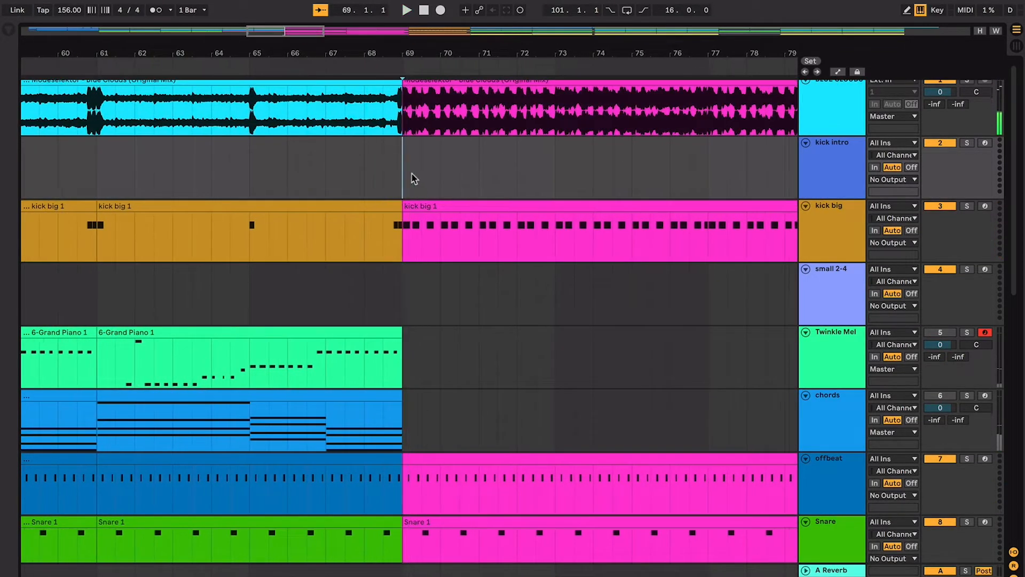
key(minus)
key(minus)
key(space)
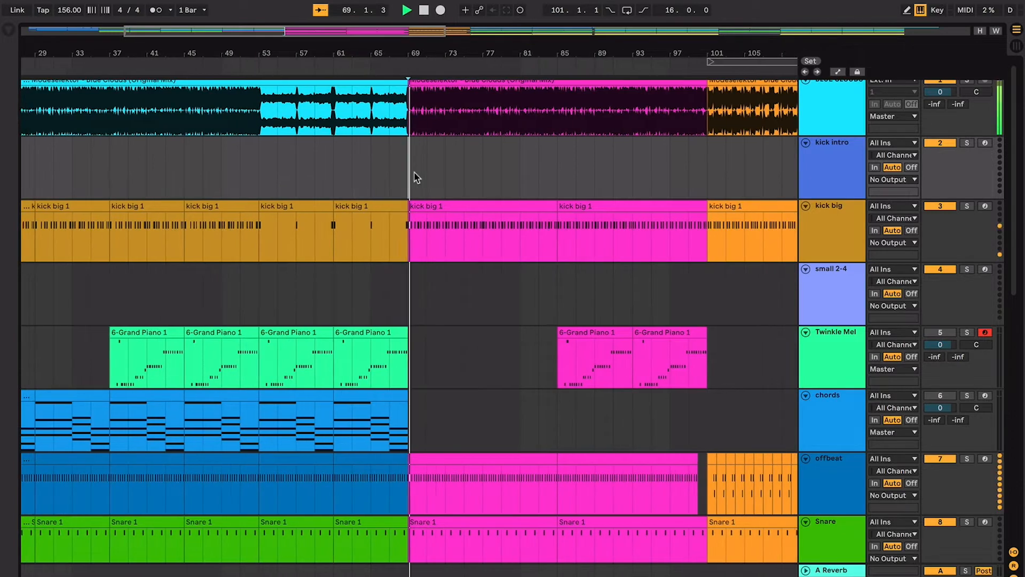
scroll(410, 170, down, 1)
scroll(410, 170, right, 1)
scroll(403, 145, down, 2)
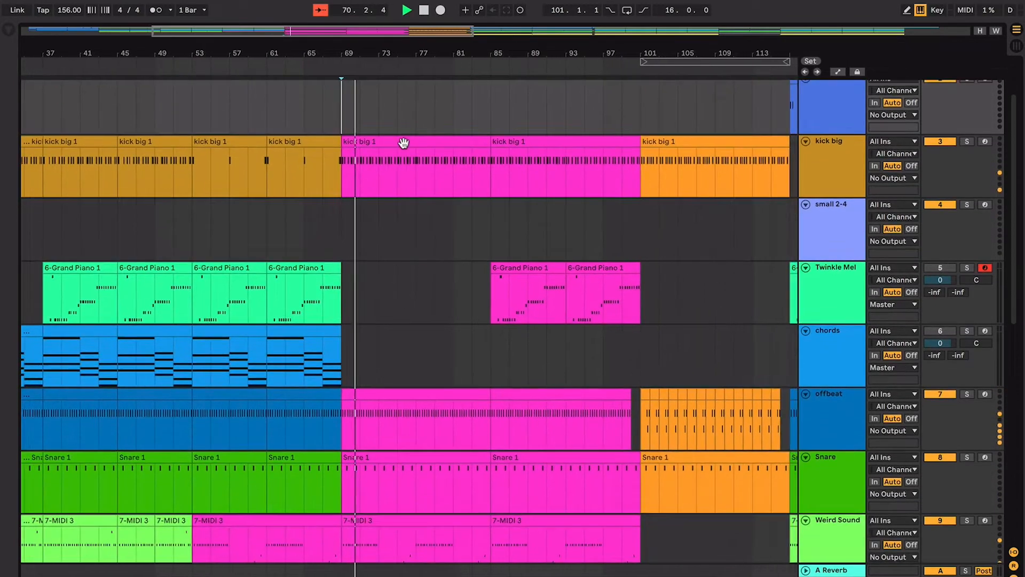
ctrl+scroll(403, 142, up, 4)
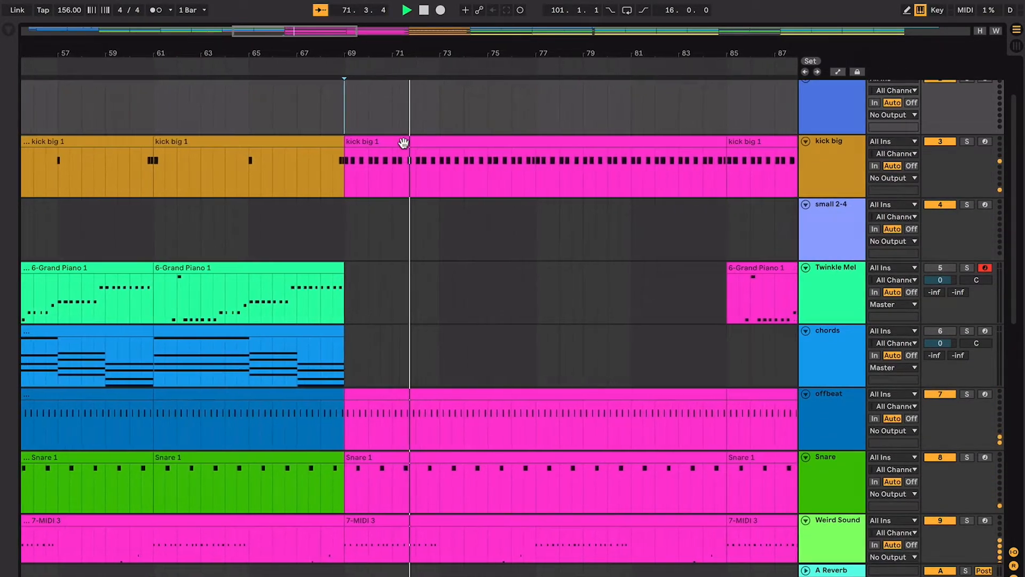
- Examine the Sub/Bass, Hat, Walk down and Crazy Swind clips while bars 72 to 74 play
scroll(515, 261, down, 5)
scroll(515, 261, right, 2)
scroll(514, 259, down, 1)
scroll(514, 259, left, 2)
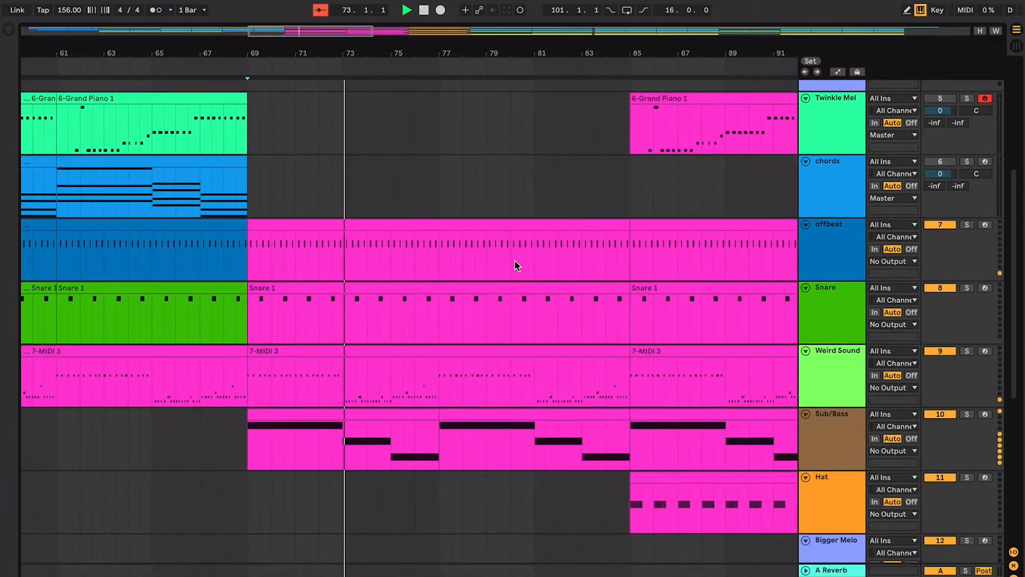
scroll(580, 287, down, 5)
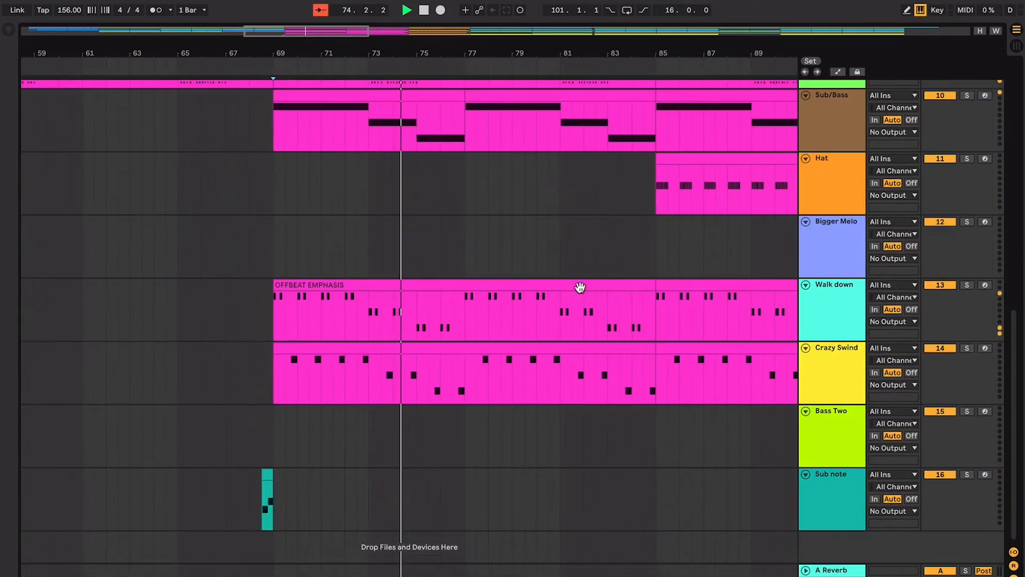
- Move the Walk down and Crazy Swind tracks together to directly below the offbeat track
click(831, 315)
shift+click(835, 350)
drag(835, 313, 831, 131)
scroll(601, 186, up, 2)
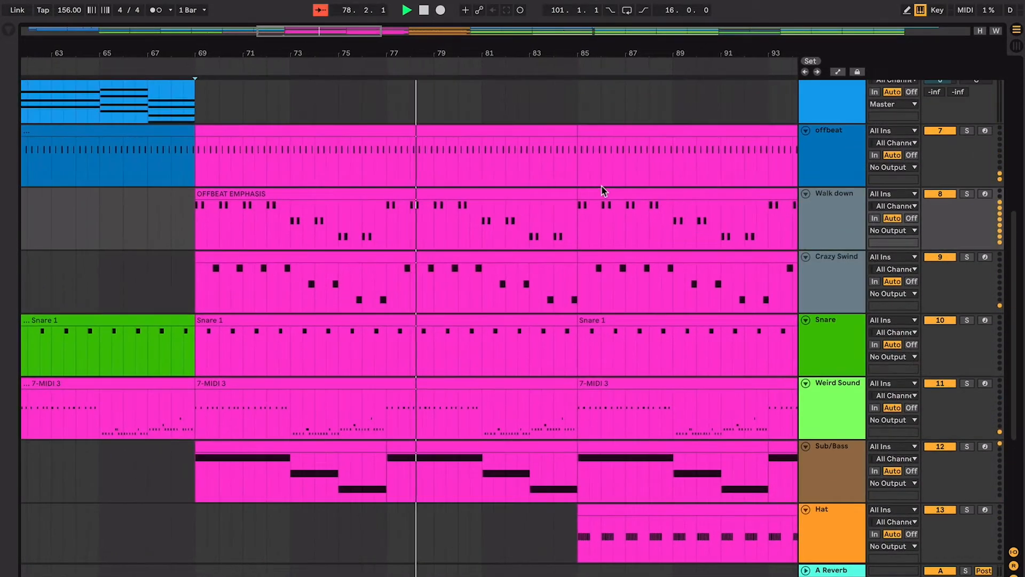
- Follow playback from bar 78 to bar 87 and examine the Hat and Twinkle Mel clips that start at bar 85
key(minus)
key(minus)
key(plus)
key(plus)
key(plus)
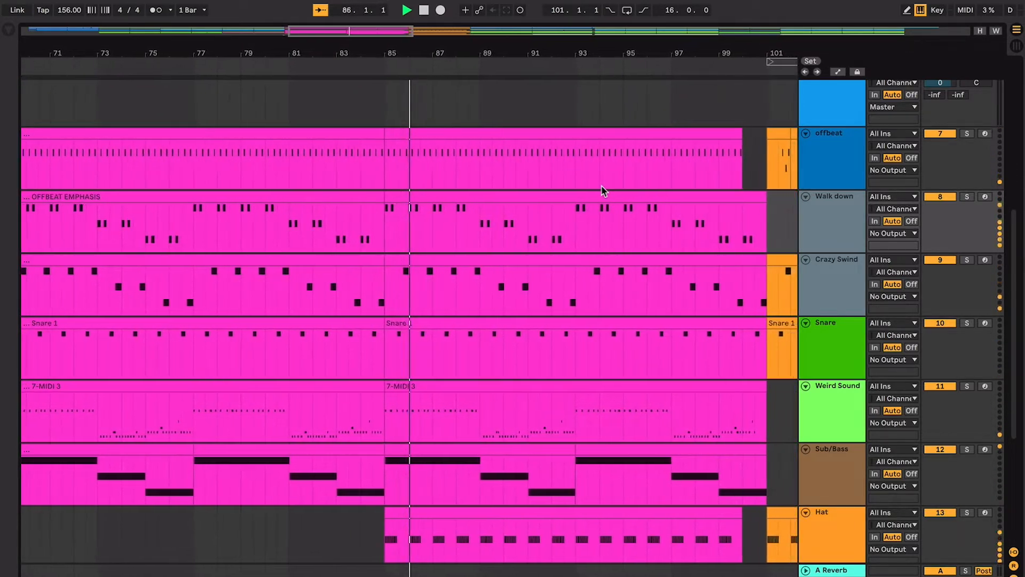
scroll(601, 192, down, 6)
scroll(600, 193, up, 10)
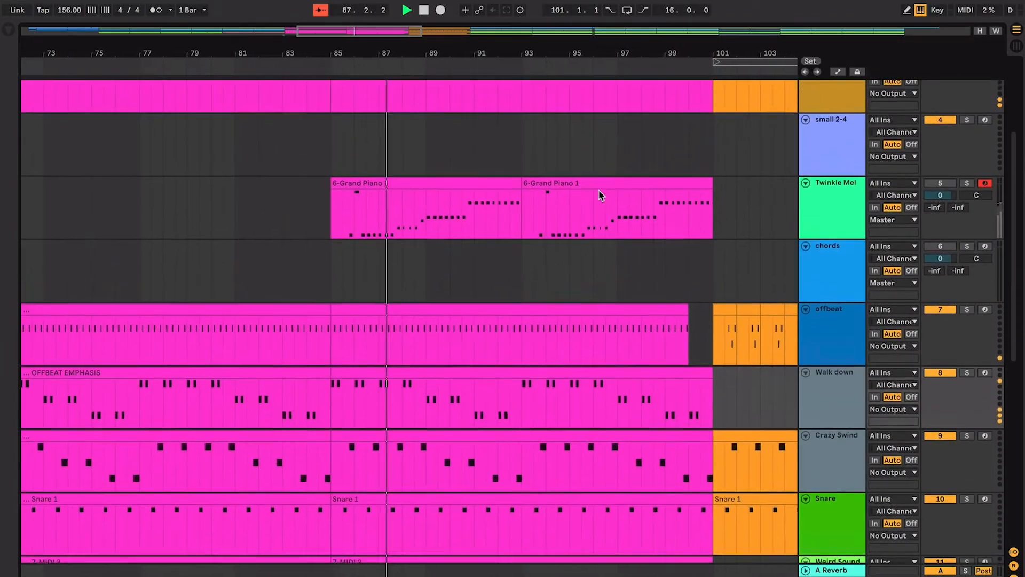
- Move the Hat track to between the chords and offbeat tracks
scroll(555, 200, down, 2)
scroll(710, 265, down, 4)
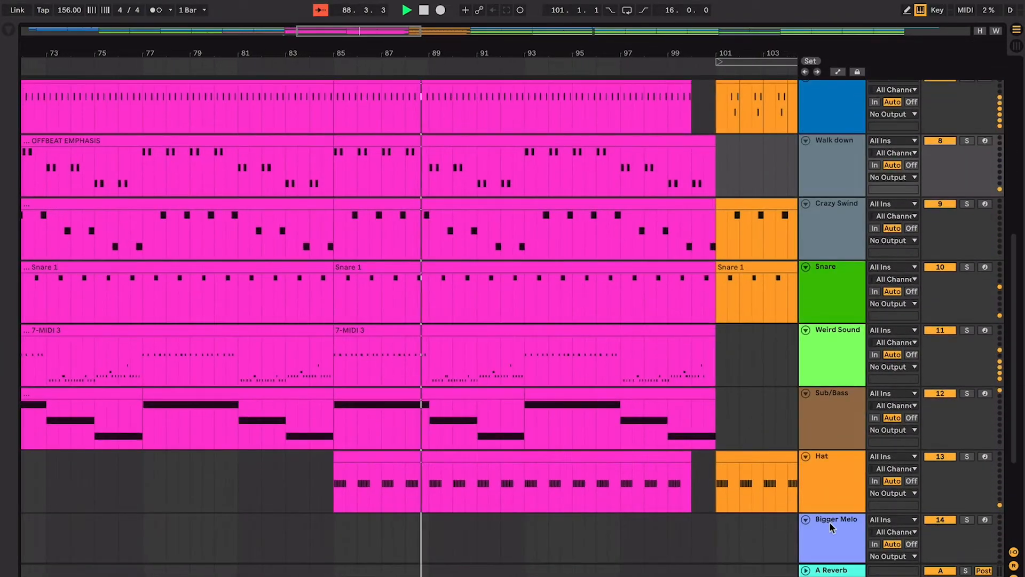
drag(828, 466, 650, 142)
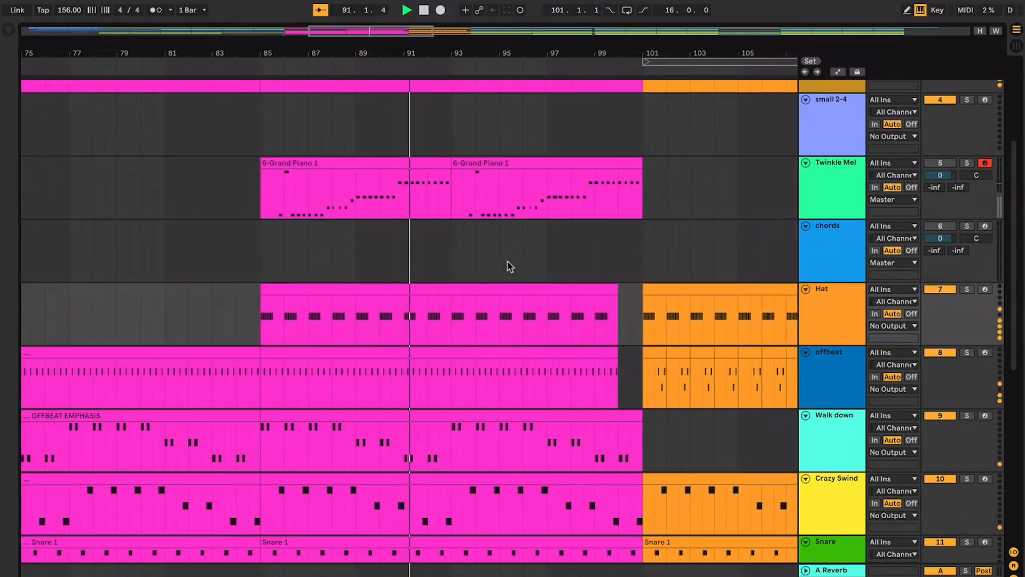
scroll(507, 261, down, 10)
scroll(507, 262, left, 4)
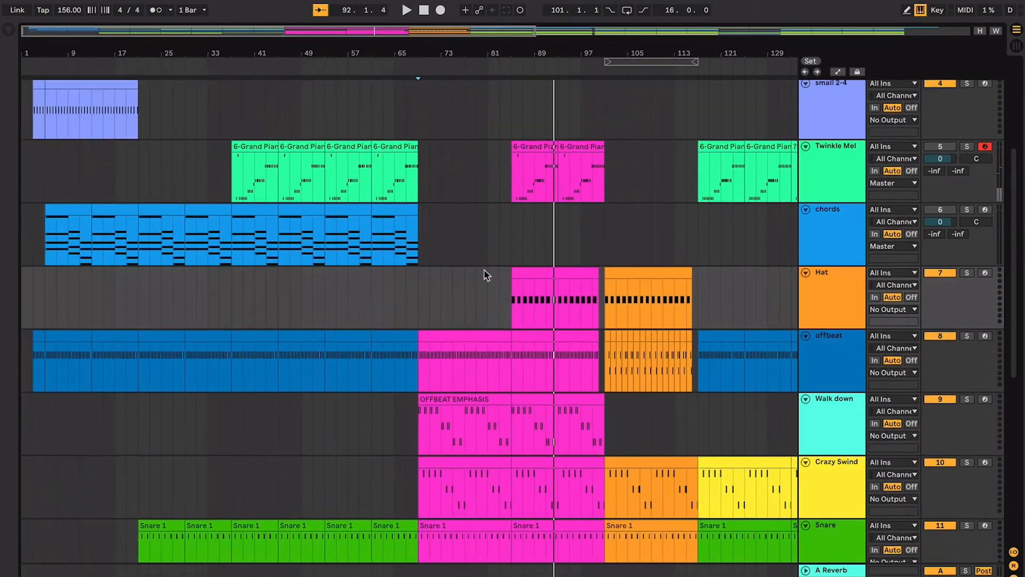
- Stop playback and select about bars 77 to 83 across the Hat and offbeat tracks
key(space)
click(406, 272)
click(468, 275)
drag(469, 276, 498, 368)
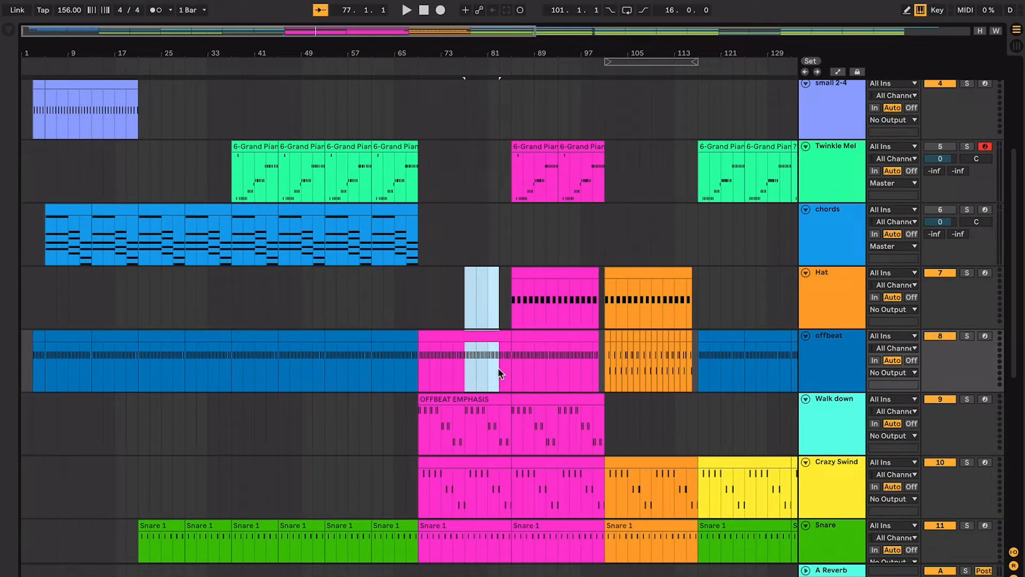
- Compare the offbeat clip at bar 69 with the first chords clip at bar 5 and the Hat clip at bar 101
click(487, 351)
scroll(487, 353, down, 1)
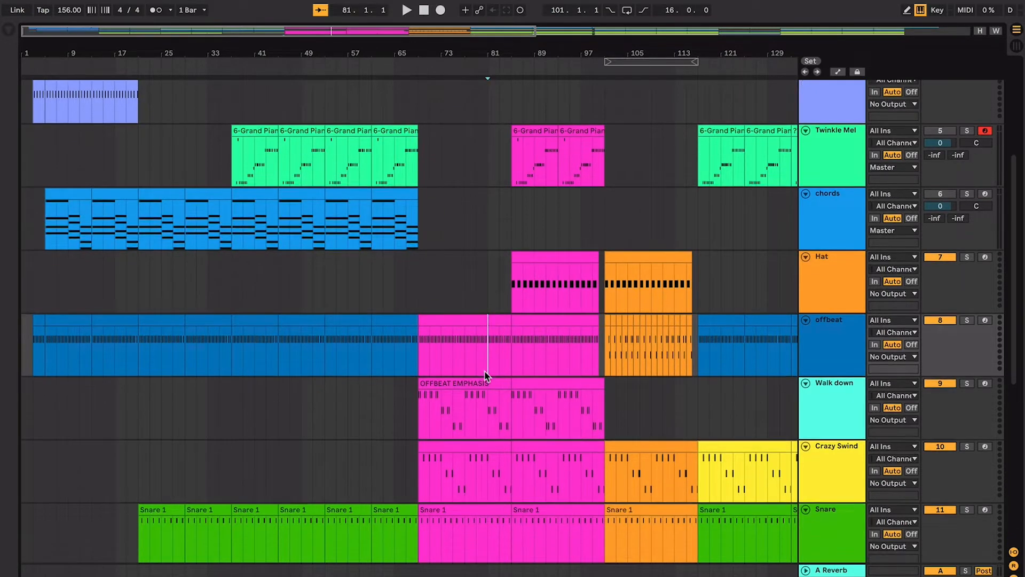
scroll(480, 352, up, 2)
click(468, 348)
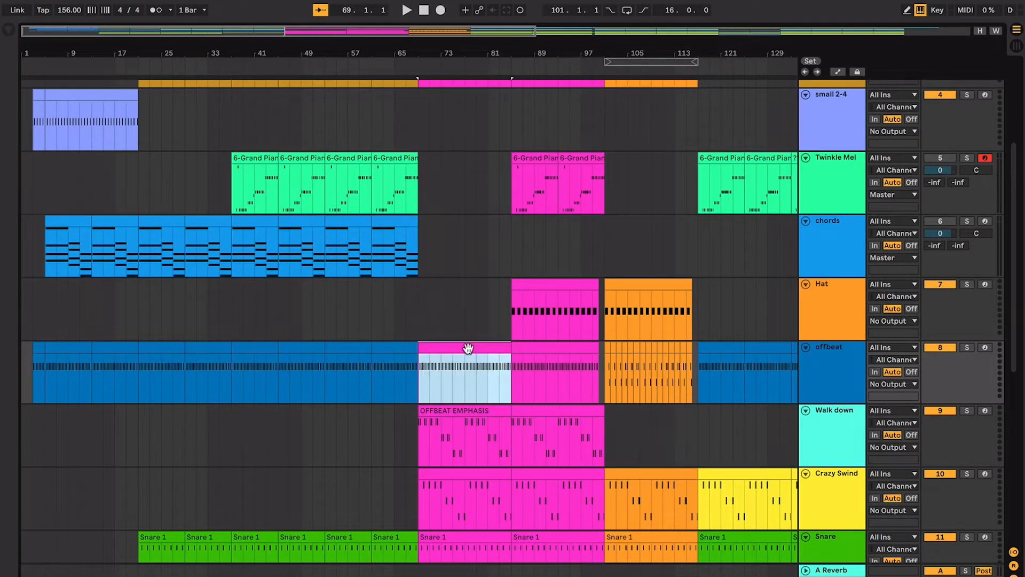
click(114, 298)
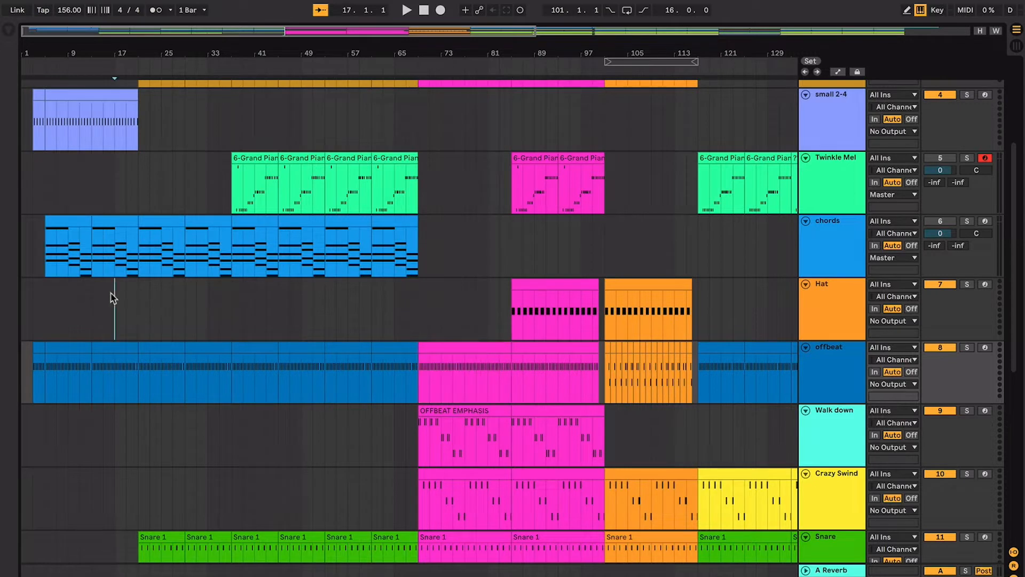
click(64, 238)
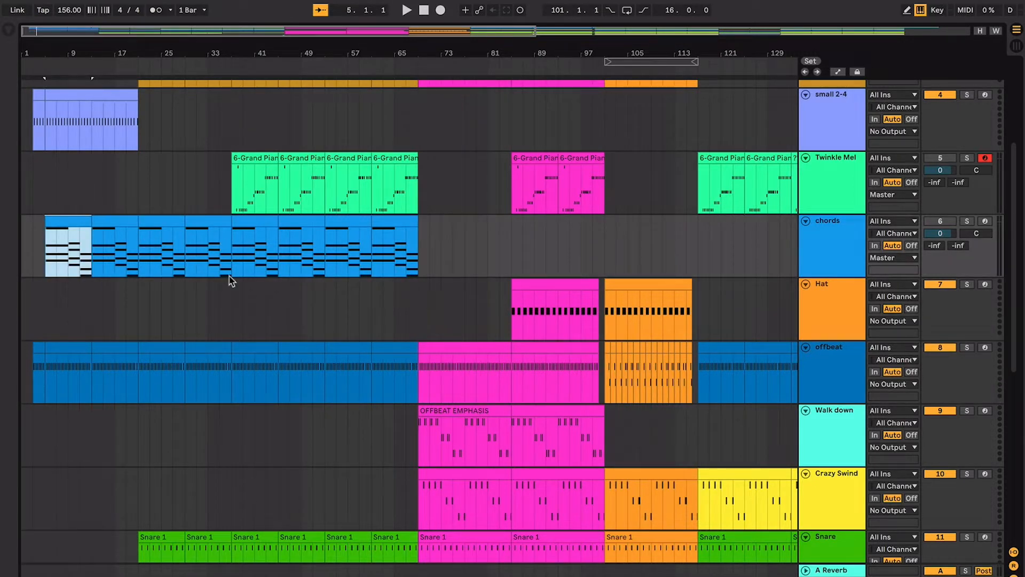
click(617, 292)
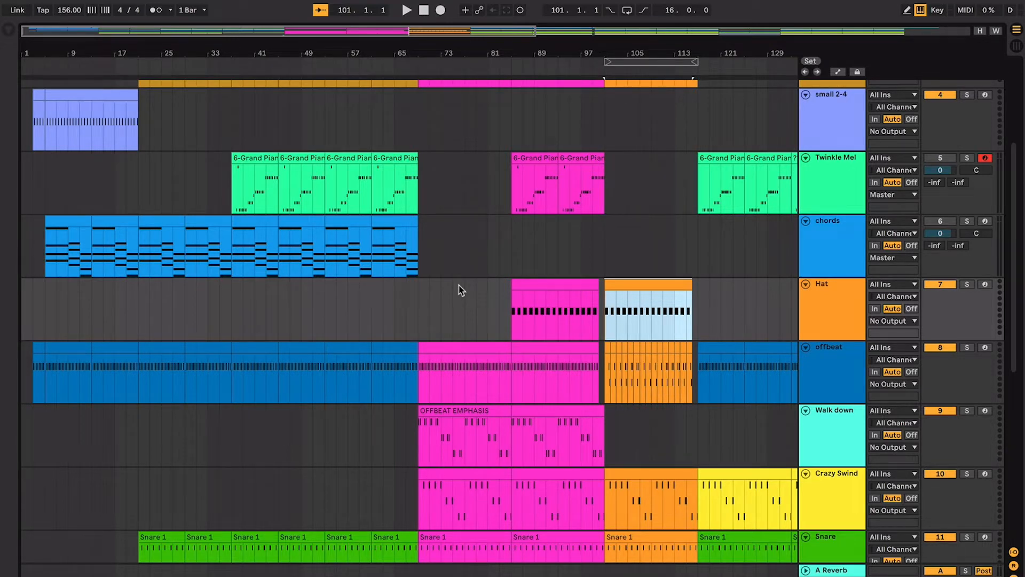
- Examine the transition into bar 69 on the Hat track and its neighbours, setting the insert marker around bar 65
click(401, 308)
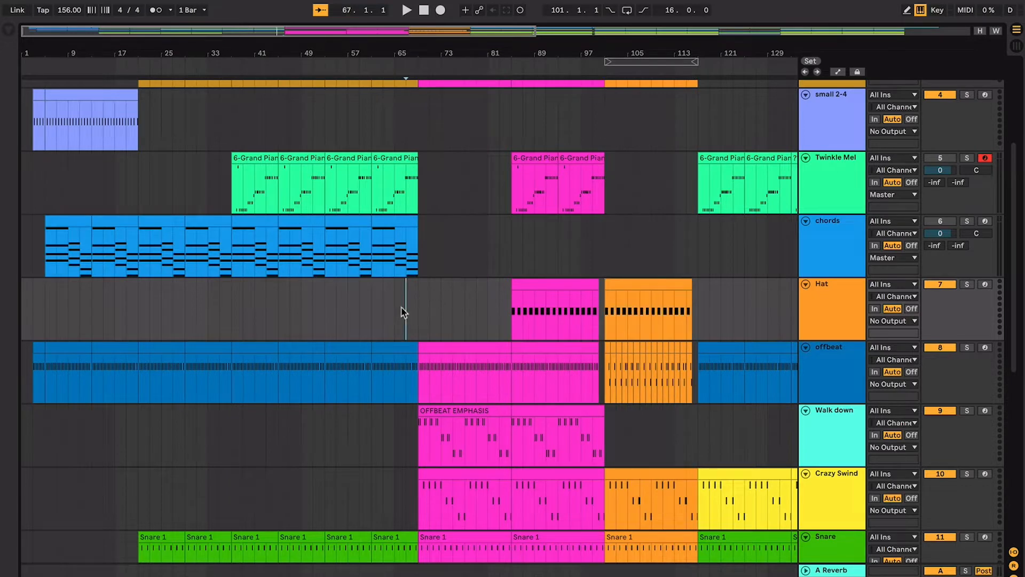
key(plus)
key(plus)
key(plus)
key(plus)
click(330, 301)
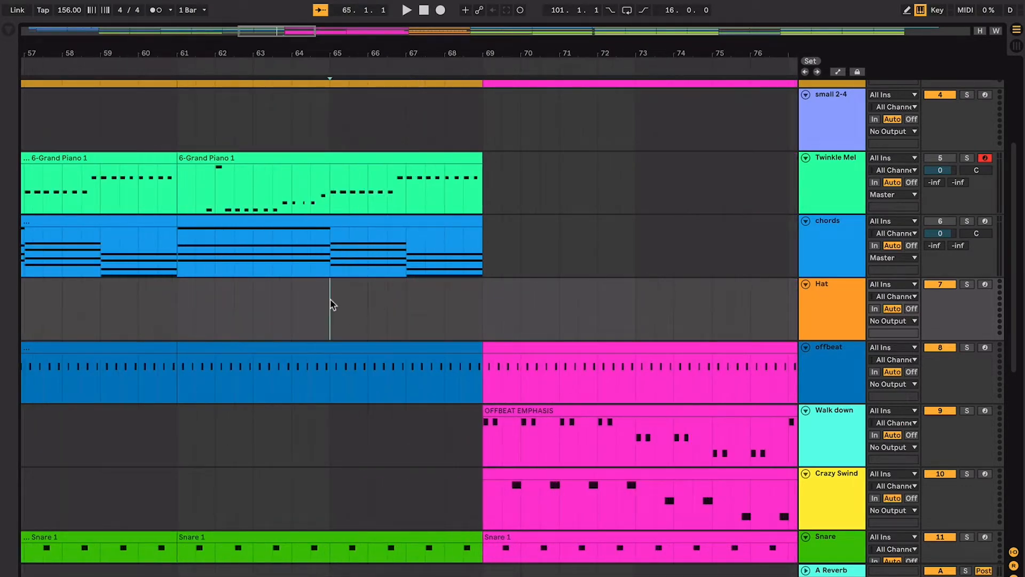
click(499, 308)
click(351, 297)
click(327, 299)
- Compare the clips in bars 61 to 69 with the Sub/Bass clip that starts at bar 69
scroll(405, 334, right, 5)
scroll(390, 310, down, 1)
click(336, 199)
scroll(374, 279, down, 6)
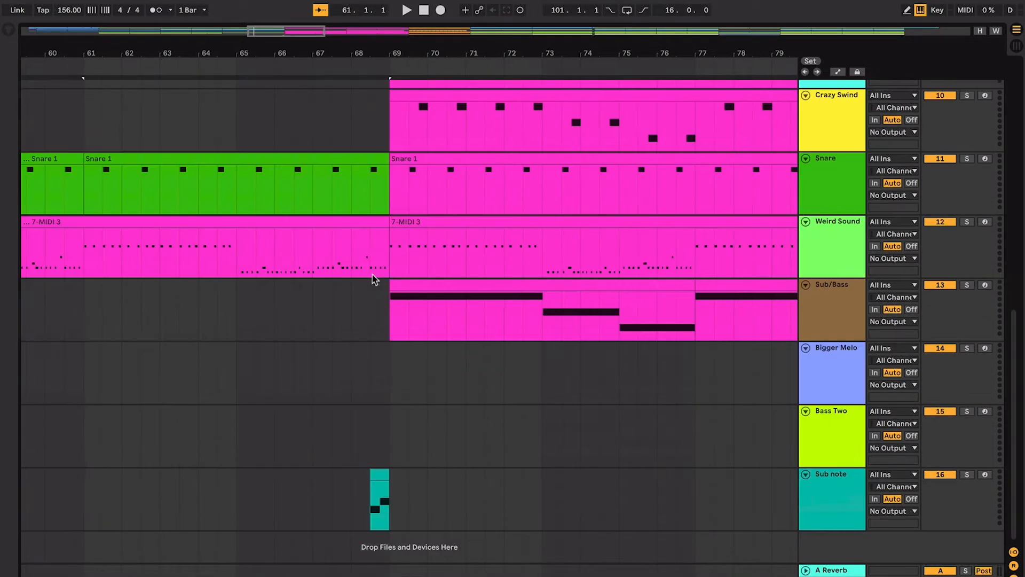
click(453, 285)
scroll(457, 286, up, 2)
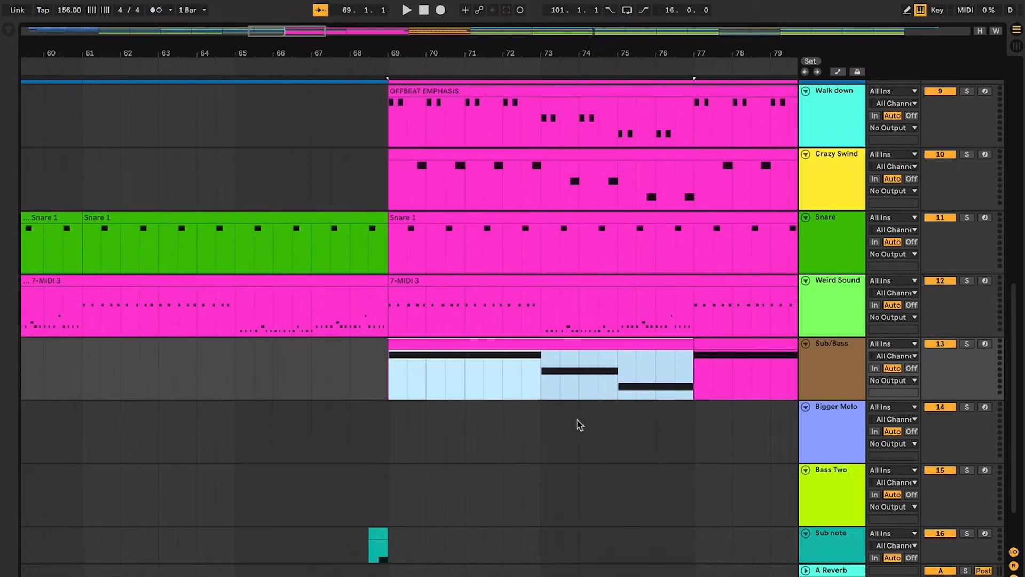
scroll(335, 174, up, 4)
scroll(353, 208, up, 3)
scroll(352, 208, left, 2)
scroll(354, 208, right, 1)
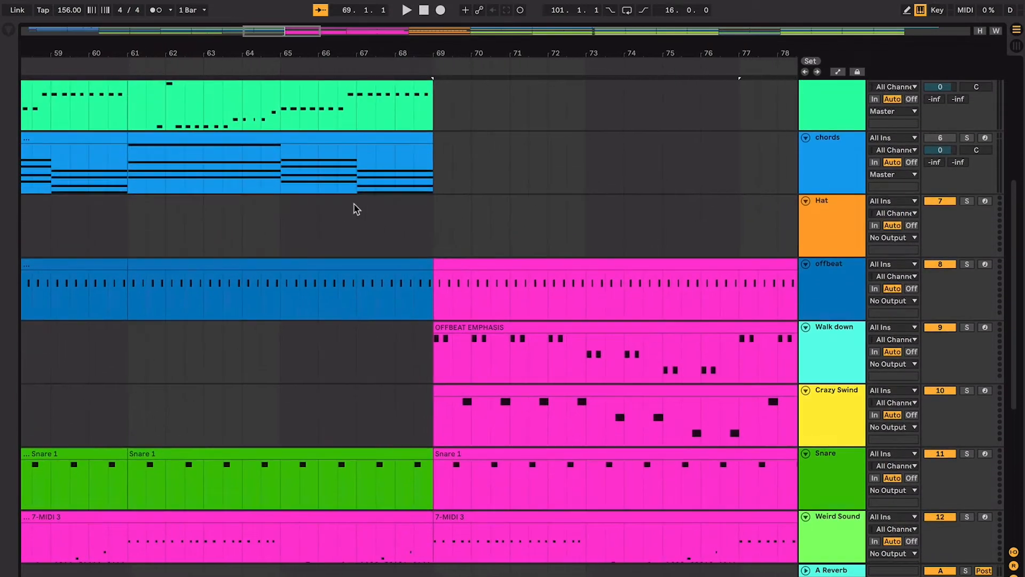
- Select the OFFBEAT EMPHASIS clip on Walk down and the Crazy Swind clip at bar 69 to compare their notes
click(388, 216)
scroll(387, 215, right, 2)
scroll(387, 214, down, 1)
scroll(387, 215, down, 1)
scroll(386, 214, right, 1)
click(421, 271)
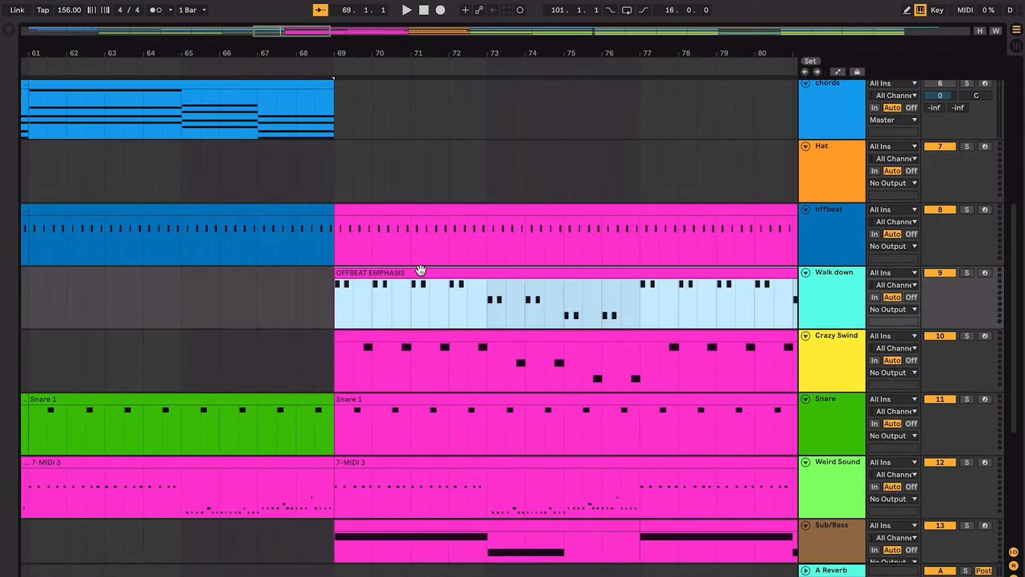
click(576, 346)
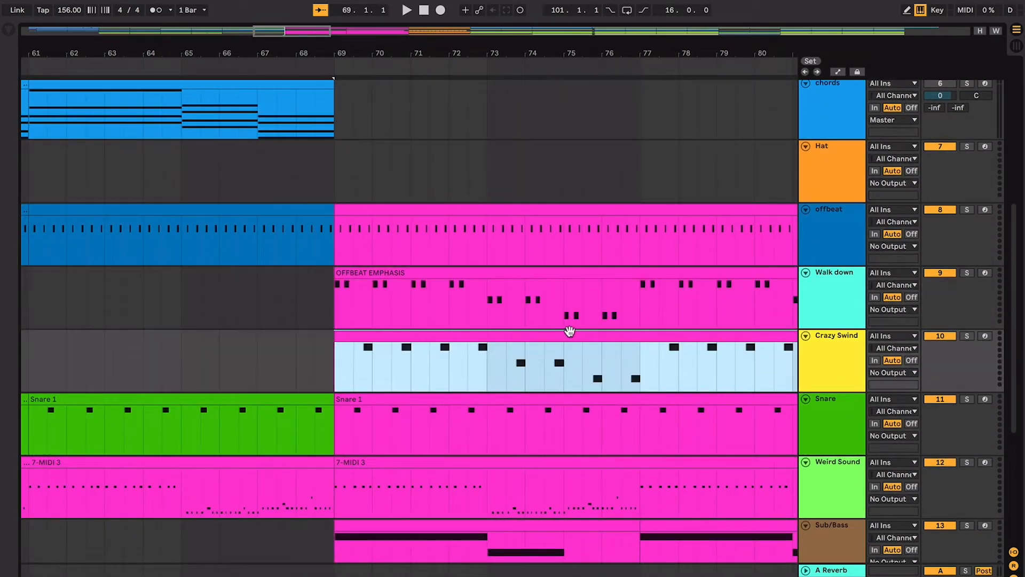
- Play from bar 65 and stop at about bar 71 to hear the Walk down part enter
click(182, 295)
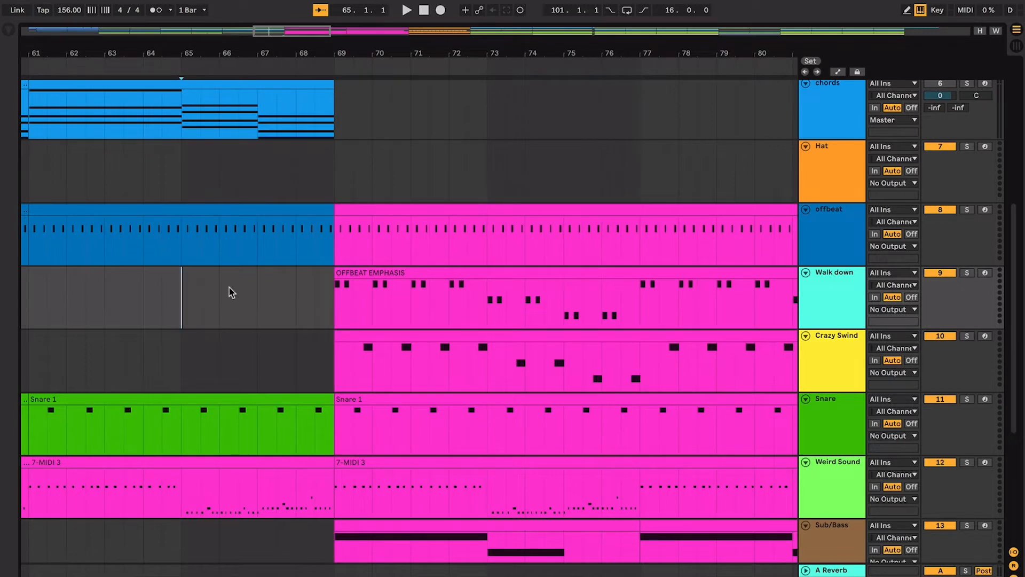
key(space)
key(plus)
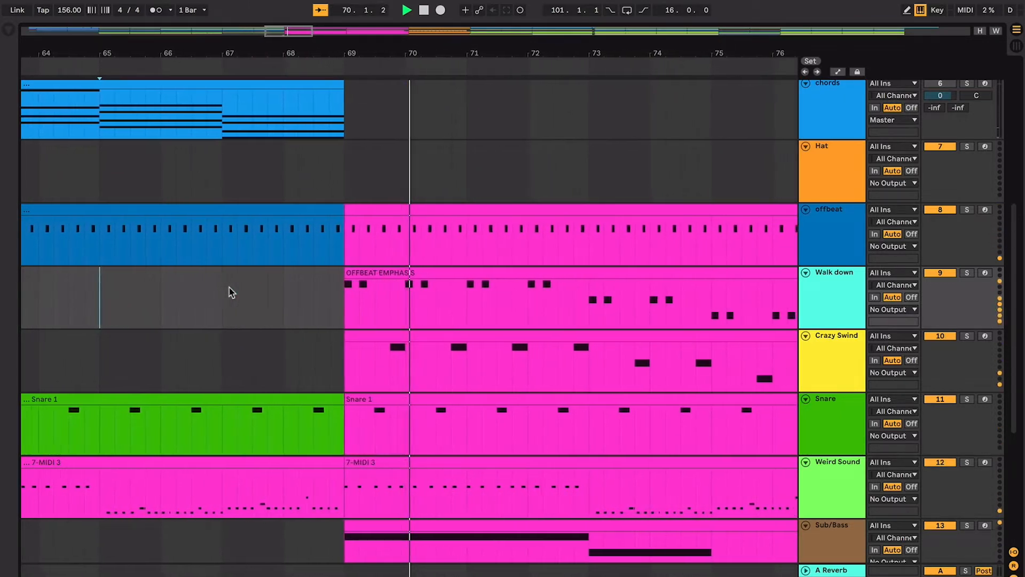
key(space)
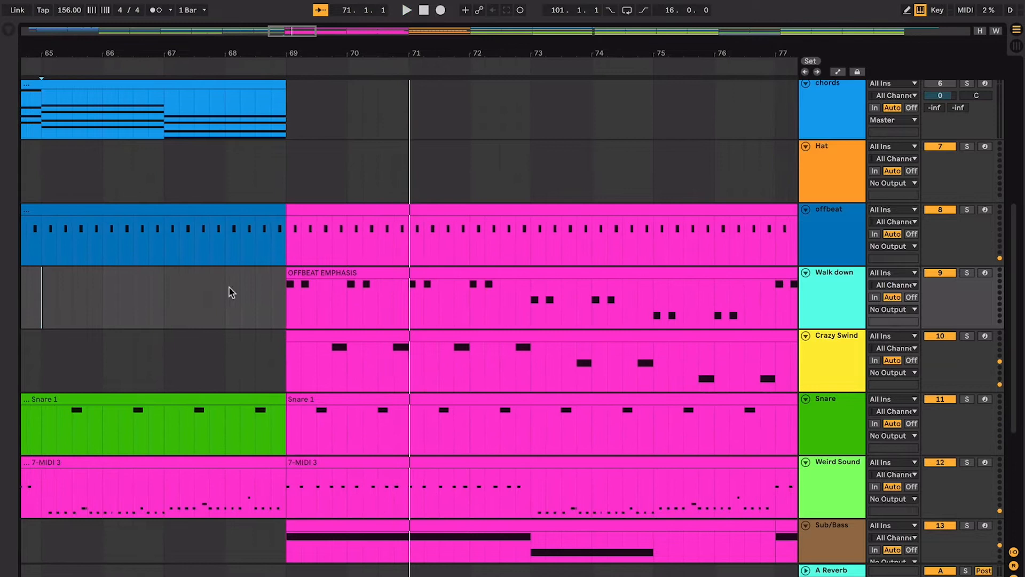
- Examine the descending note pairs in the Walk down clip from bar 69 to bar 76, marking the changes at bars 73 and 75
click(299, 284)
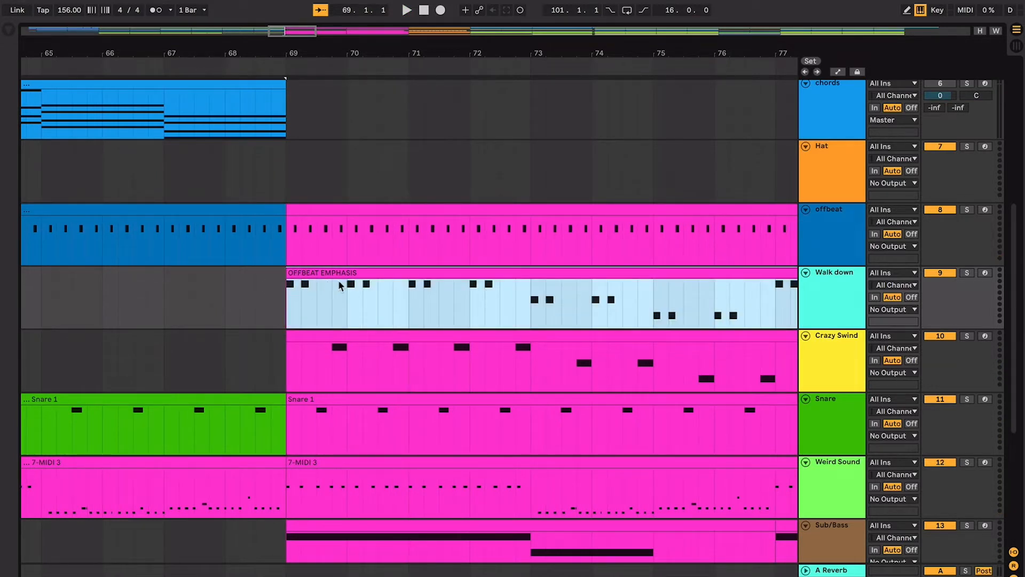
drag(344, 286, 522, 297)
click(479, 287)
click(534, 300)
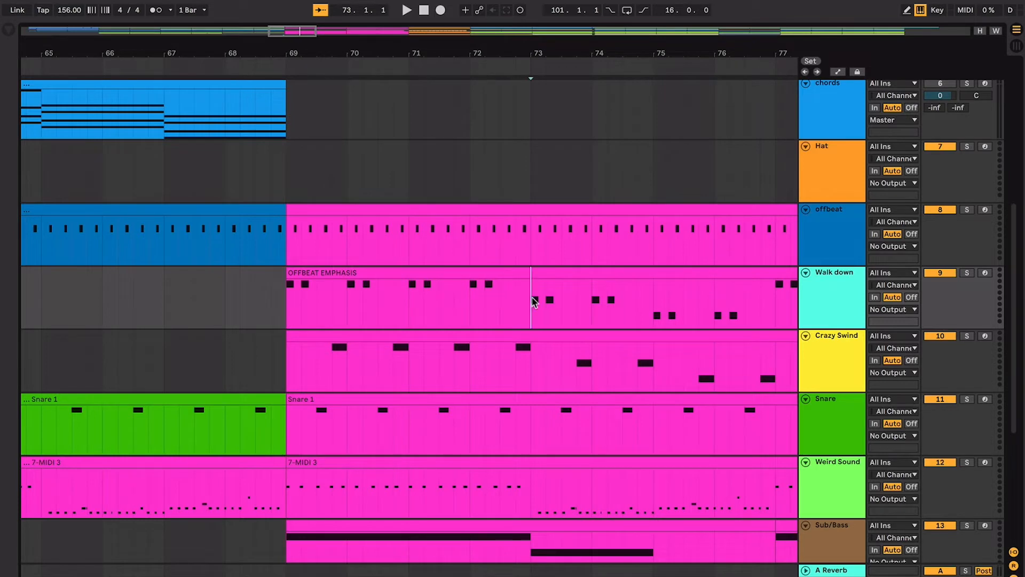
scroll(534, 300, right, 5)
click(507, 308)
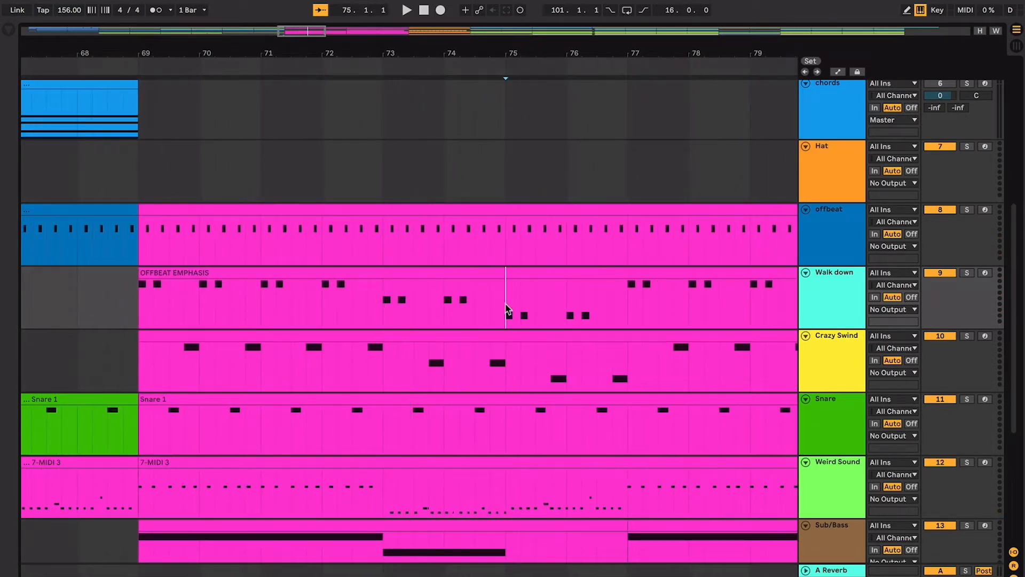
scroll(508, 309, right, 2)
click(486, 306)
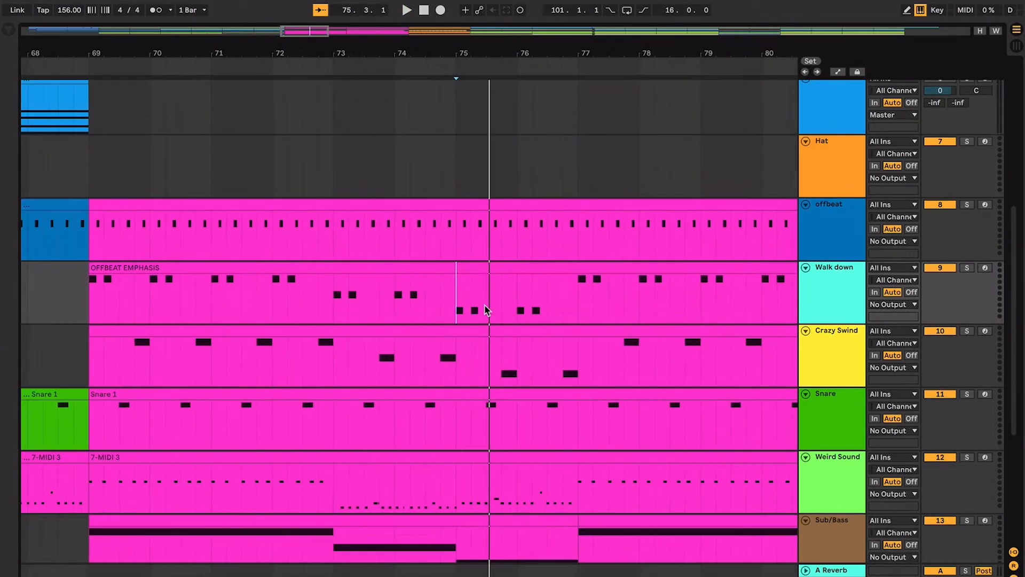
click(521, 299)
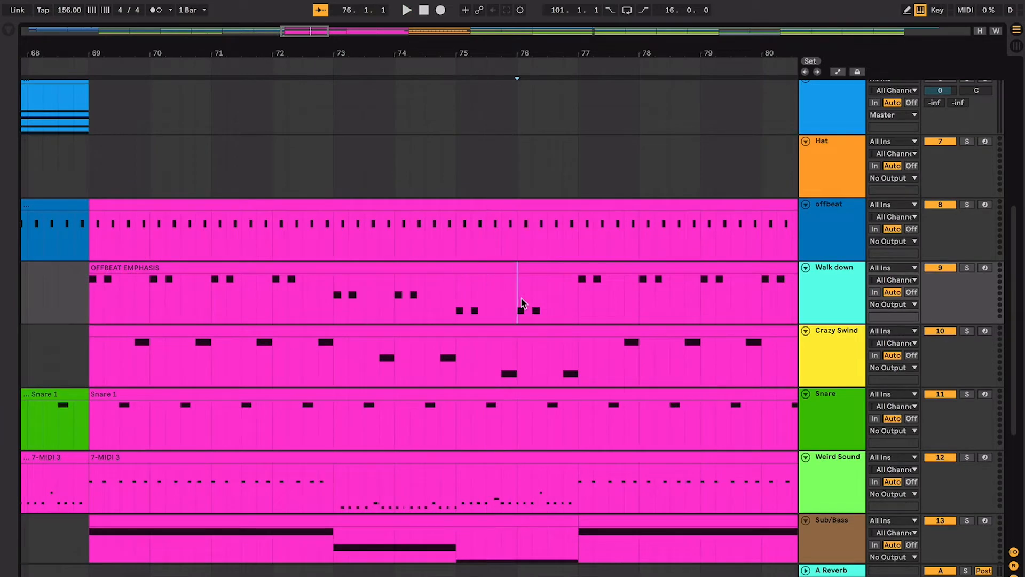
click(461, 300)
scroll(458, 300, left, 5)
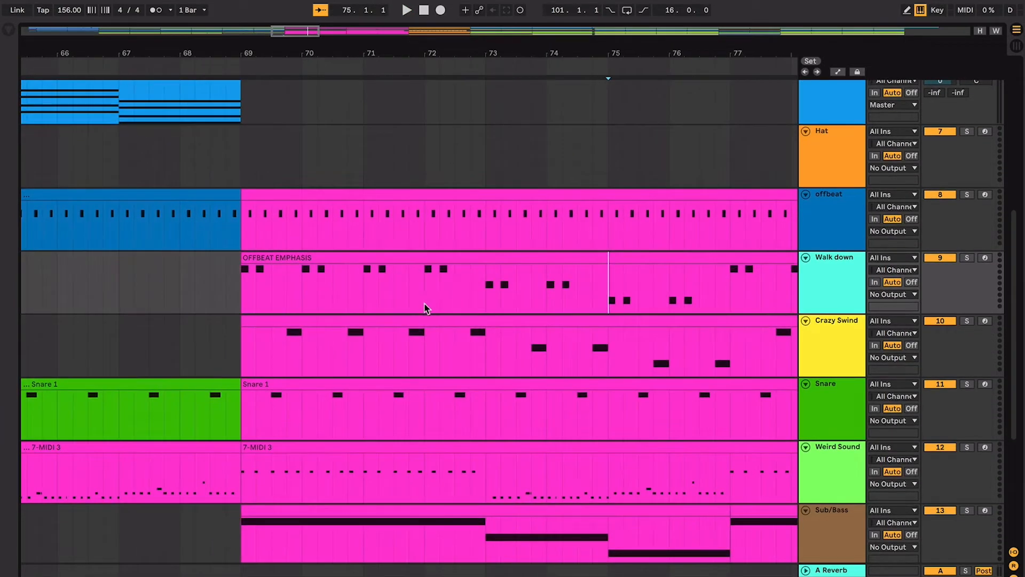
- Compare the Walk down and Crazy Swind clips, play from bar 69 and mark the Crazy Swind note near bar 71
click(378, 260)
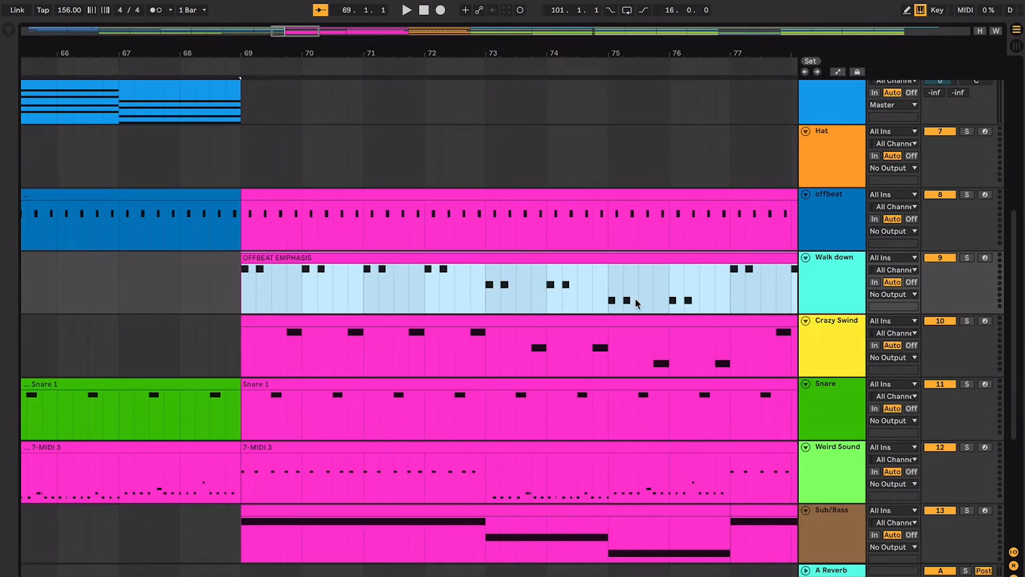
click(307, 318)
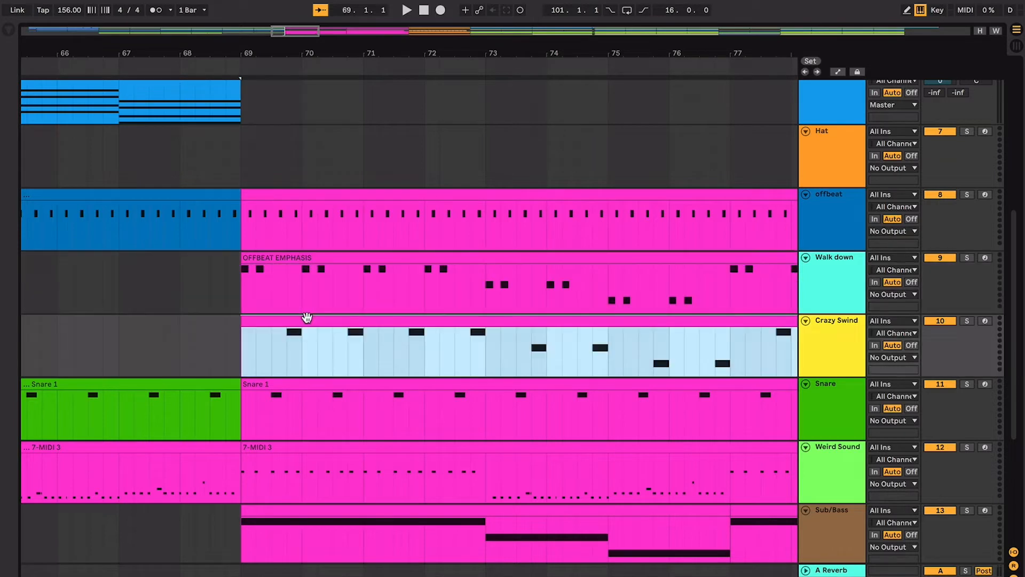
key(space)
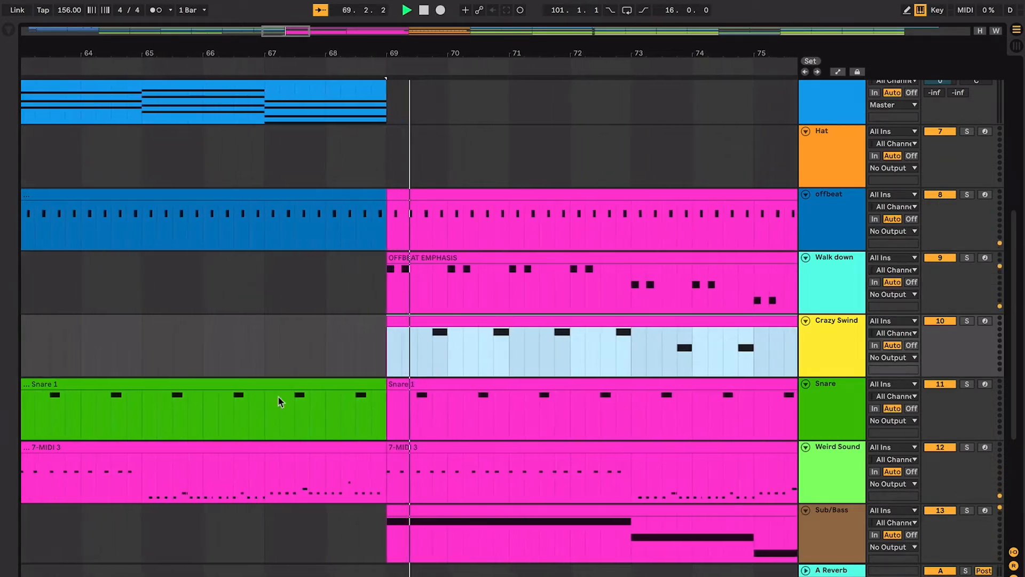
drag(401, 361, 516, 343)
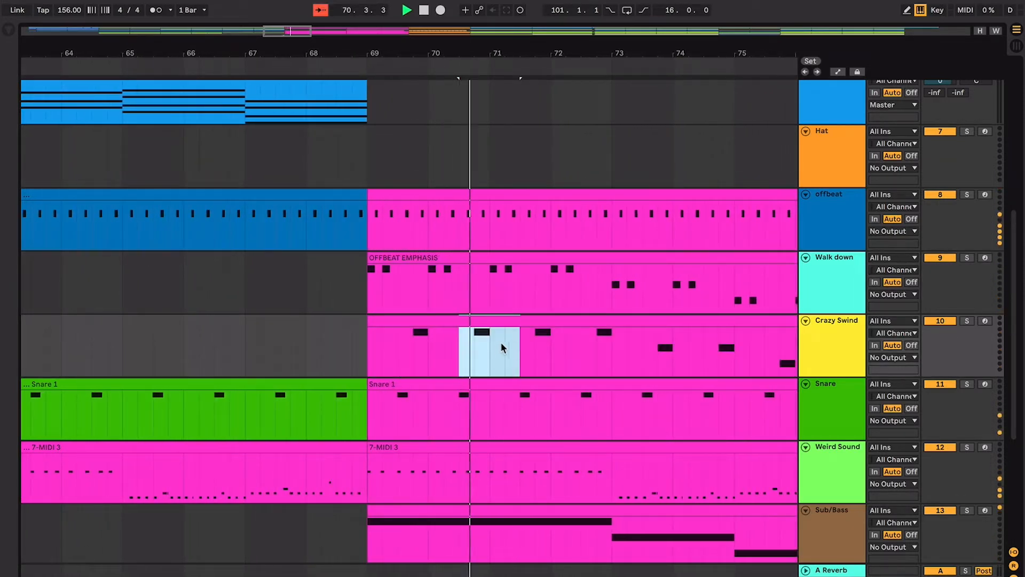
key(space)
- Play Crazy Swind from the note just before bar 72, stop around bar 73 and select one bar around the following note
click(535, 342)
key(space)
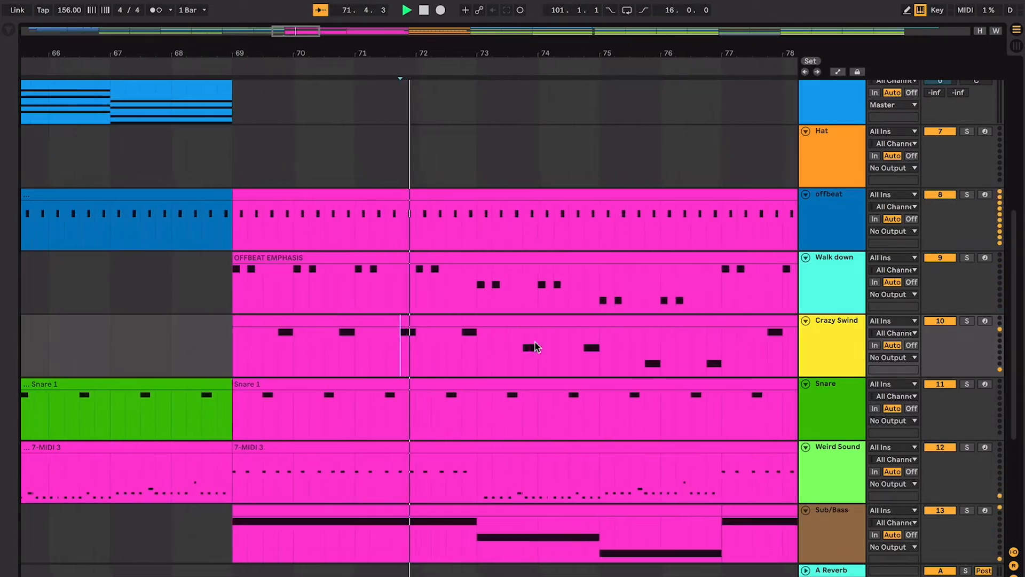
click(434, 342)
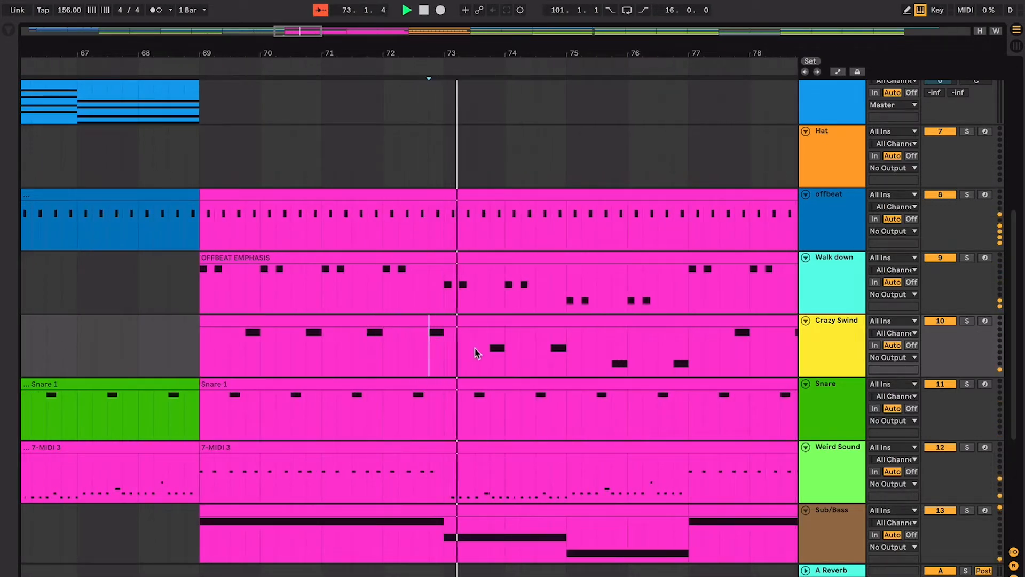
key(space)
drag(459, 350, 519, 350)
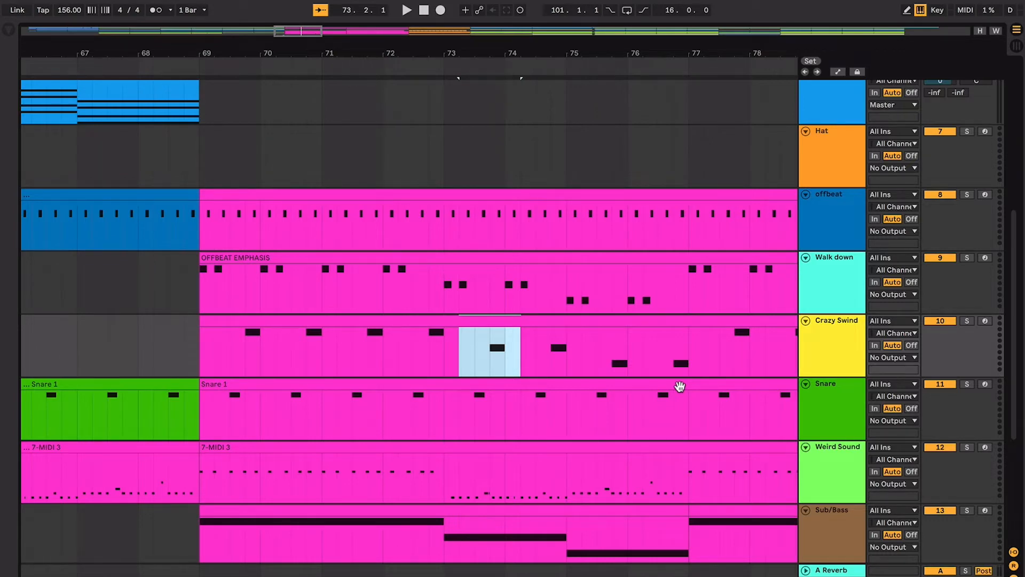
- Examine the Weird Sound melody from bar 73 to bar 77 and set the insert marker at bar 77
scroll(680, 386, down, 5)
scroll(680, 386, down, 2)
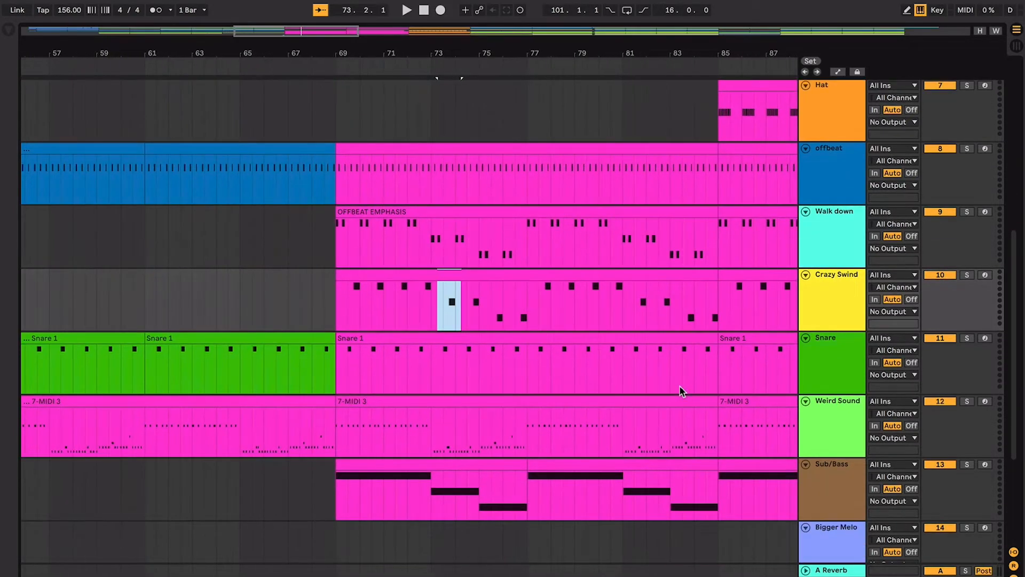
click(416, 433)
drag(433, 433, 526, 429)
click(527, 430)
- Compare the empty bars 53 to 69 with bars 69 to 85 across the Walk down and Crazy Swind tracks
scroll(527, 432, up, 2)
scroll(526, 432, right, 3)
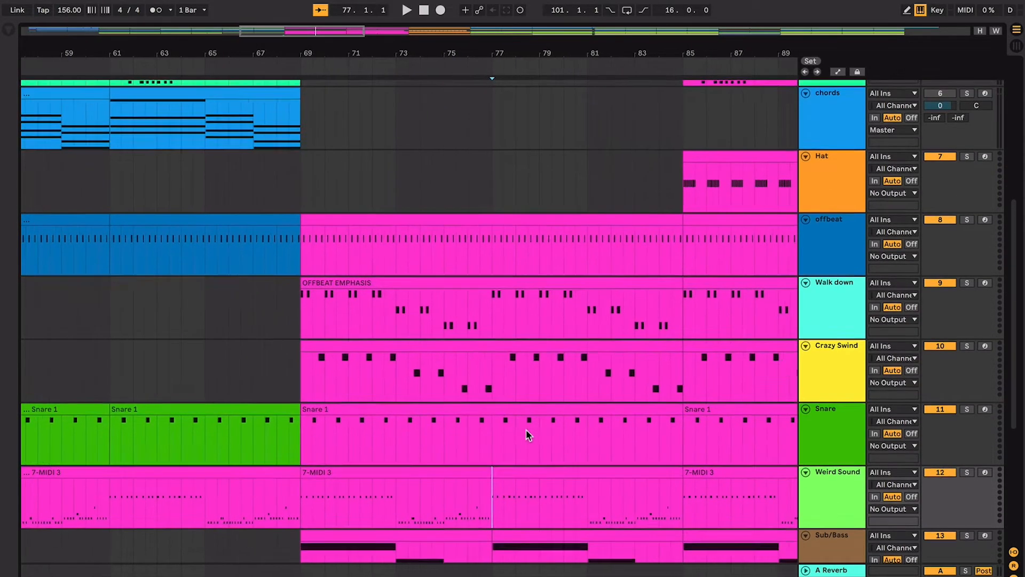
key(minus)
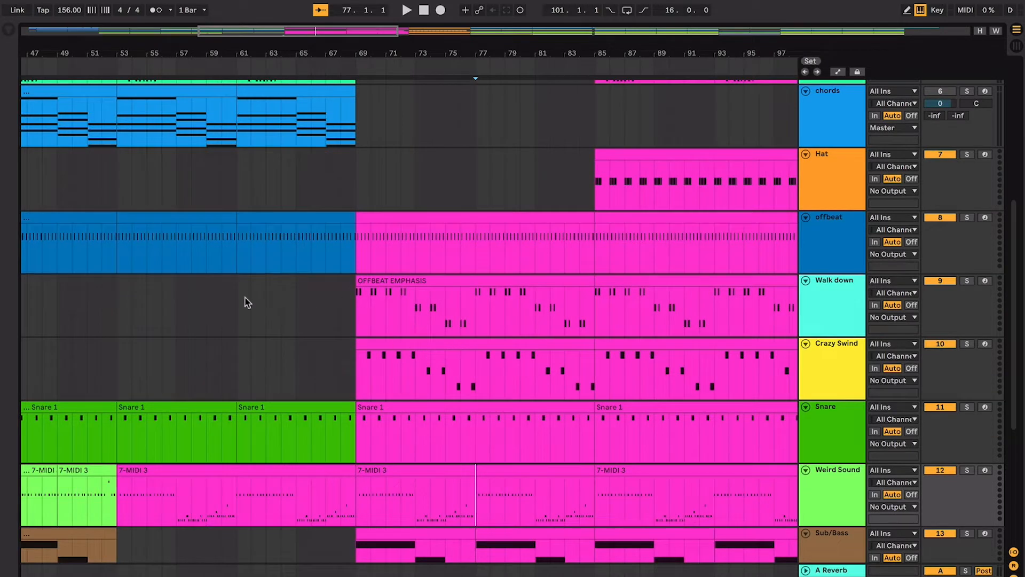
drag(123, 320, 350, 368)
drag(357, 331, 599, 376)
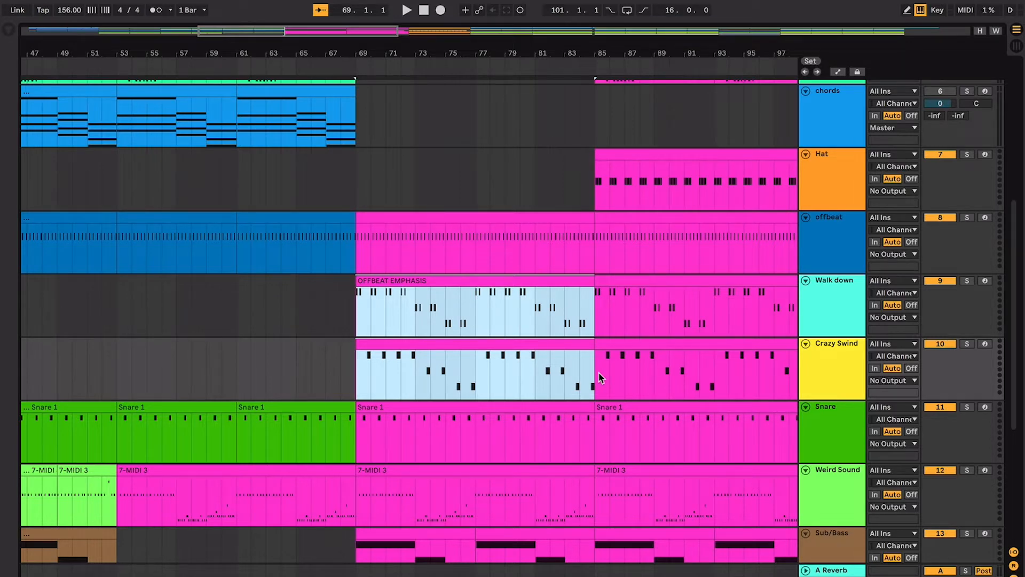
scroll(576, 384, up, 5)
scroll(577, 385, left, 4)
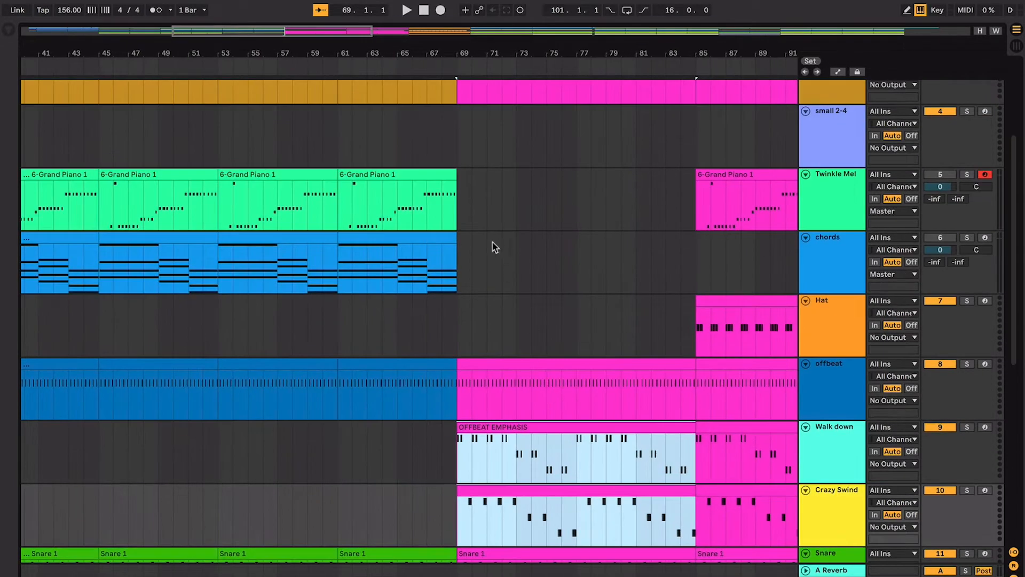
- Compare the Twinkle Mel clip at bar 53 with the Walk down clip at bar 69
click(294, 179)
click(296, 177)
scroll(446, 322, down, 3)
scroll(446, 322, right, 2)
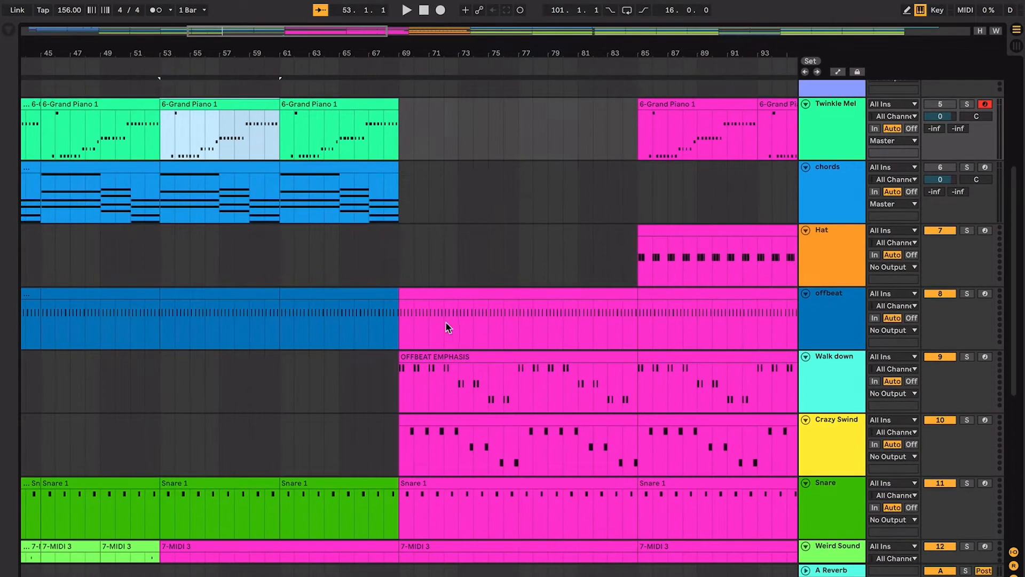
click(473, 354)
scroll(503, 383, down, 2)
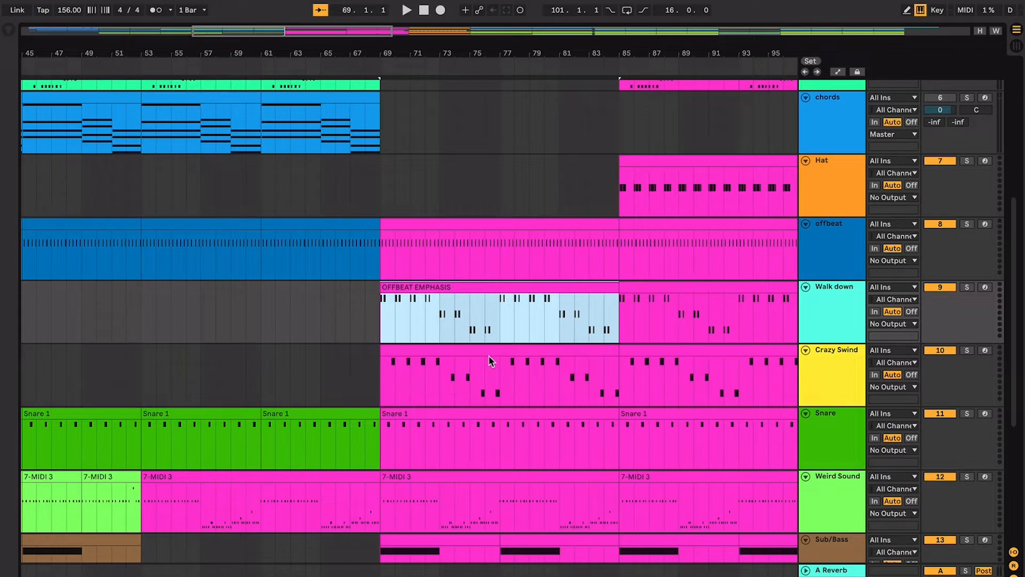
- Compare short playbacks of the arrangement starting at bar 69 and at bar 45
key(space)
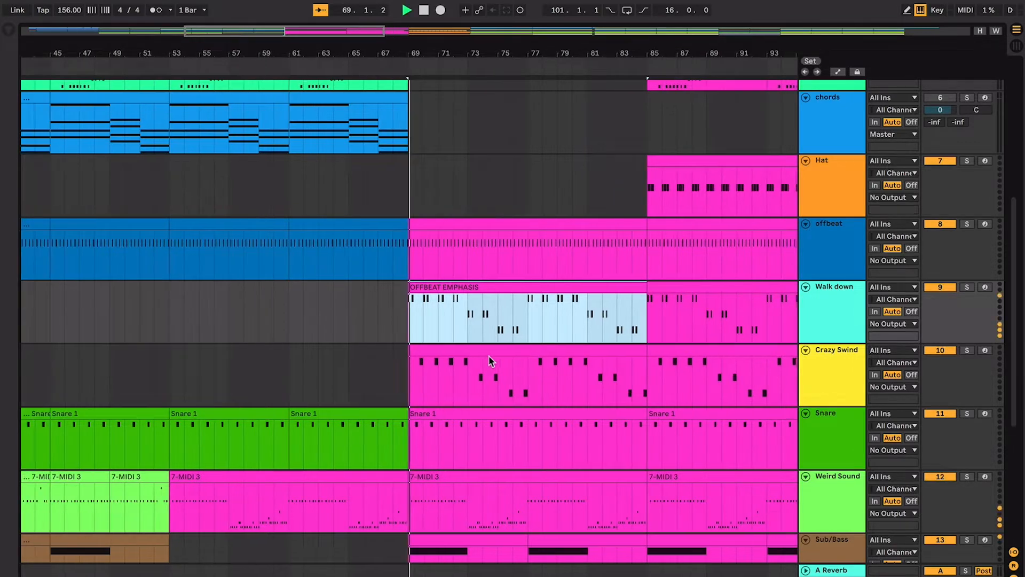
key(space)
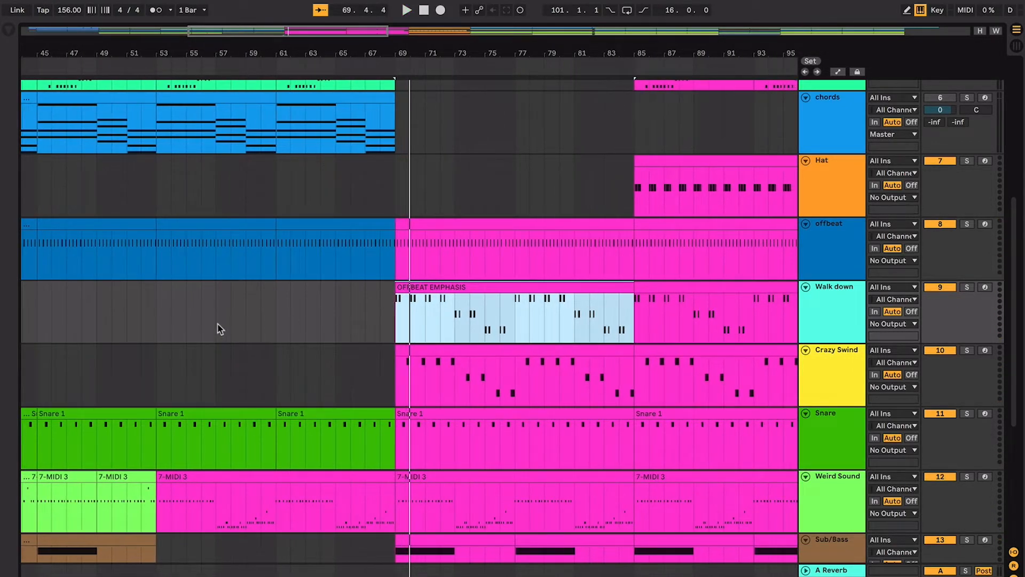
scroll(208, 331, left, 5)
click(180, 323)
key(space)
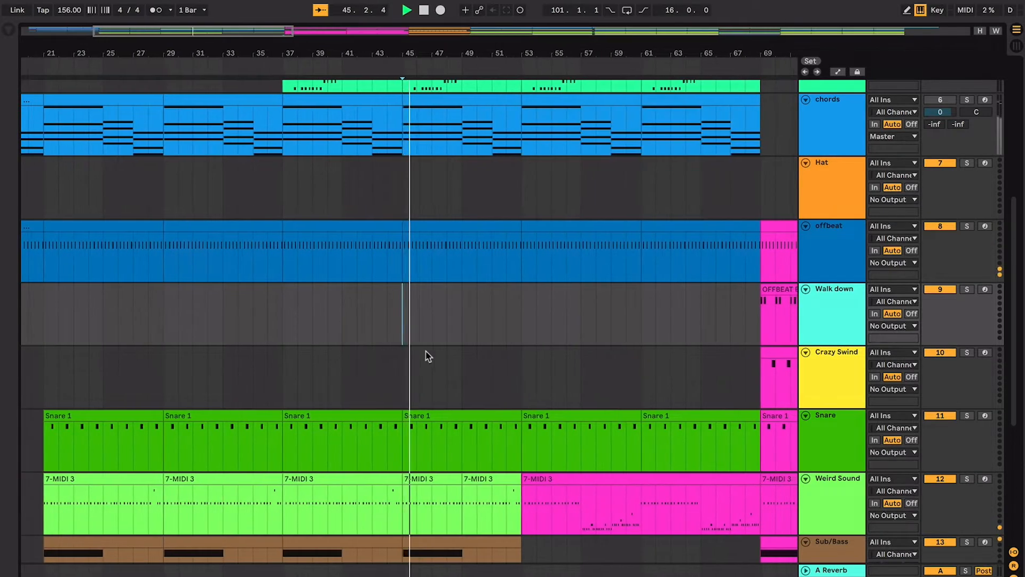
scroll(425, 354, right, 5)
scroll(425, 354, down, 1)
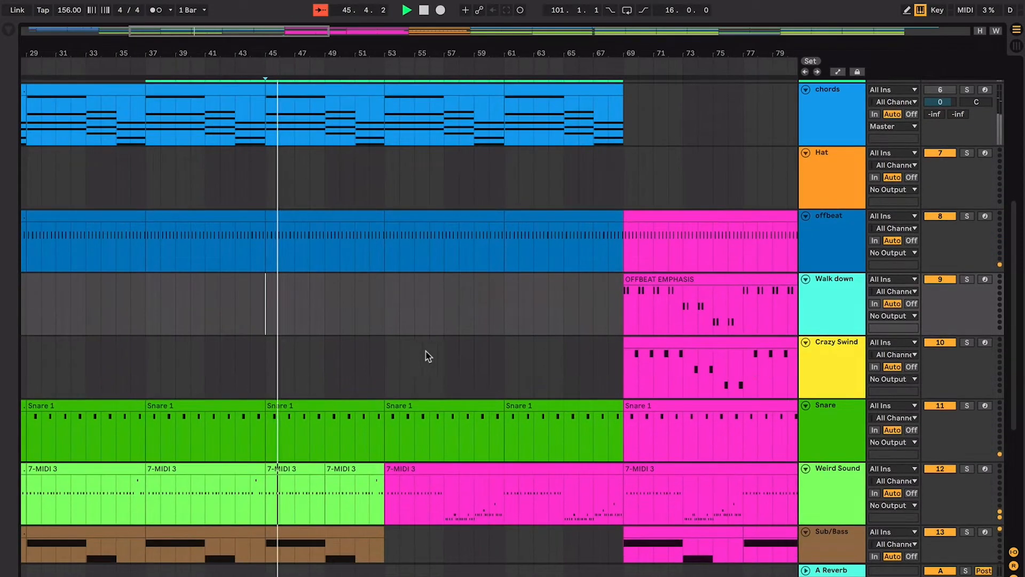
key(space)
- Select the OFFBEAT EMPHASIS clip on Walk down at bar 69 and set the insert marker at bar 77 on Crazy Swind
scroll(579, 327, right, 3)
scroll(579, 326, down, 1)
click(572, 321)
scroll(568, 322, right, 1)
scroll(567, 322, right, 3)
scroll(568, 322, down, 1)
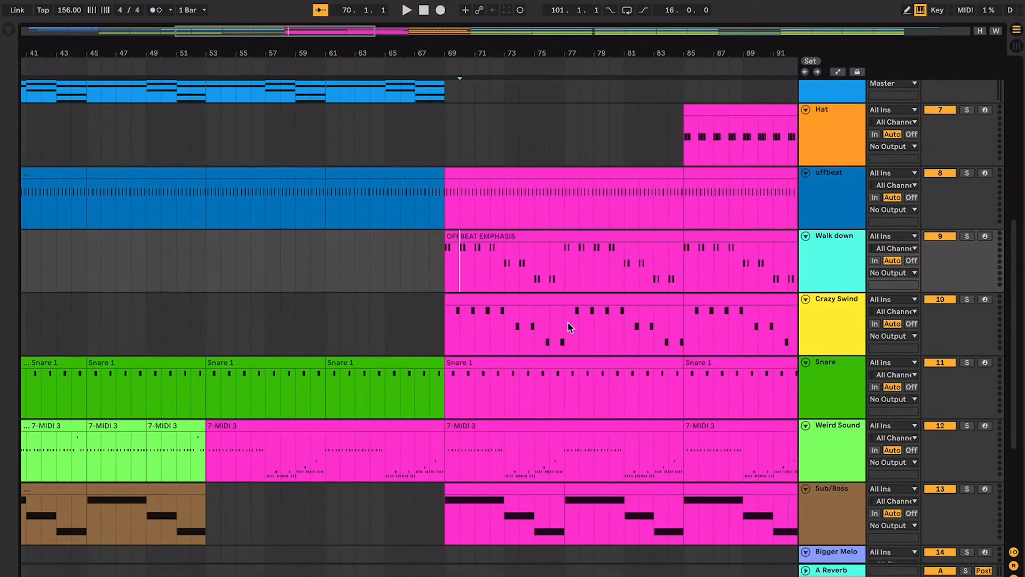
click(556, 302)
click(575, 233)
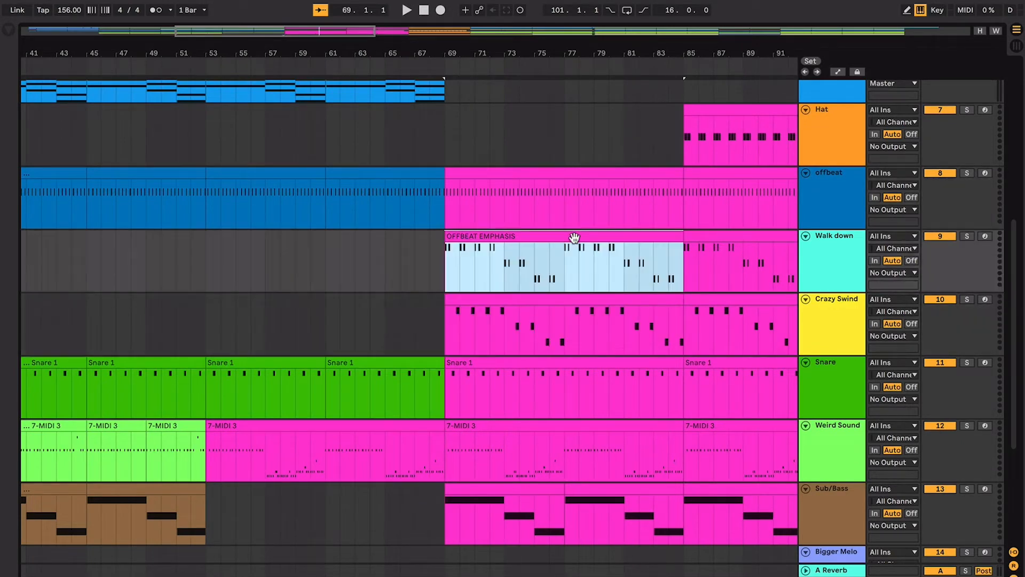
click(567, 316)
scroll(567, 316, right, 4)
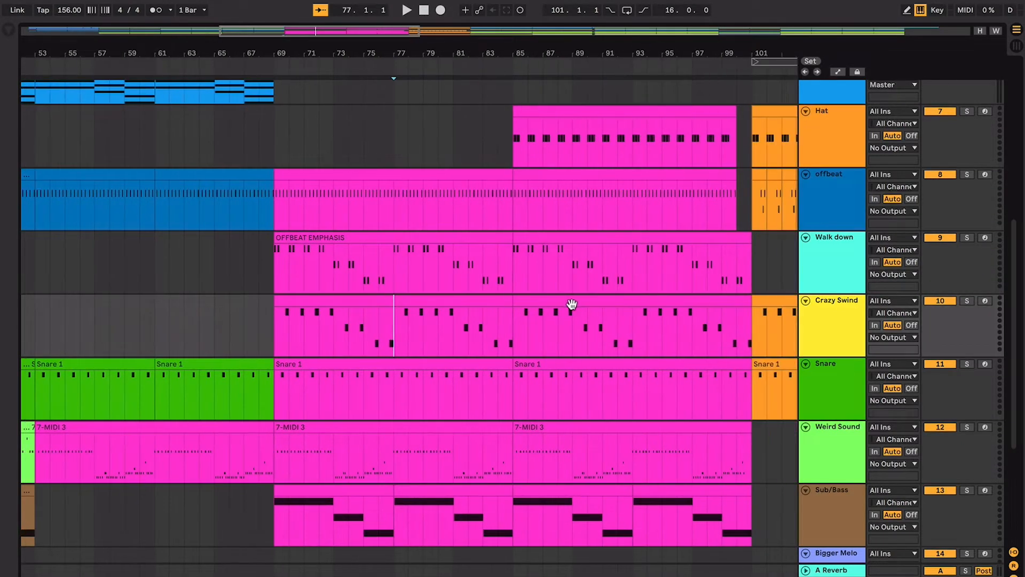
- Set the insert marker at bar 85 on the Hat track and examine the Hat and Twinkle Mel notes that start there
scroll(489, 209, up, 2)
scroll(489, 209, right, 1)
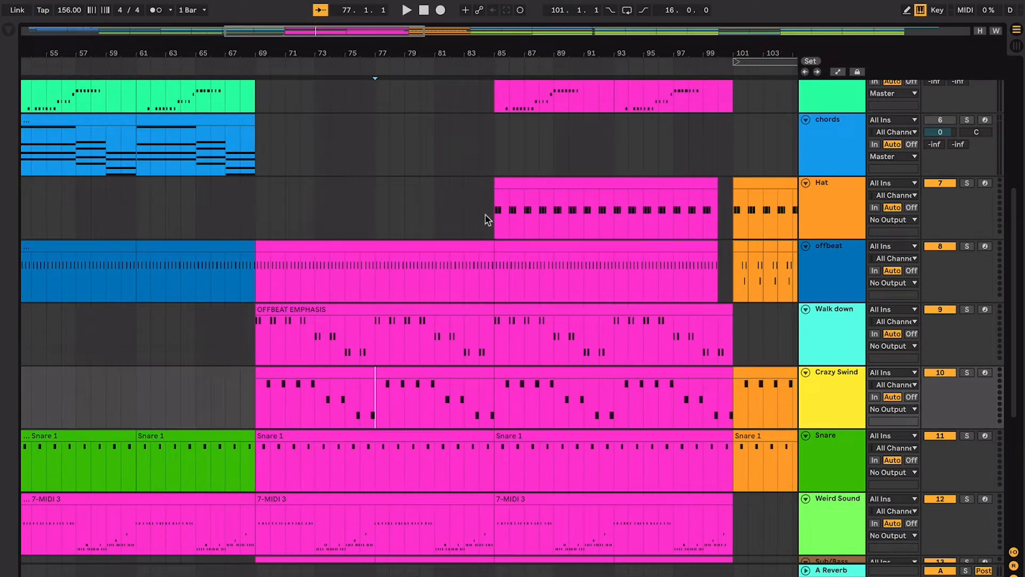
click(494, 215)
scroll(494, 214, up, 2)
scroll(493, 215, right, 1)
key(plus)
key(plus)
key(plus)
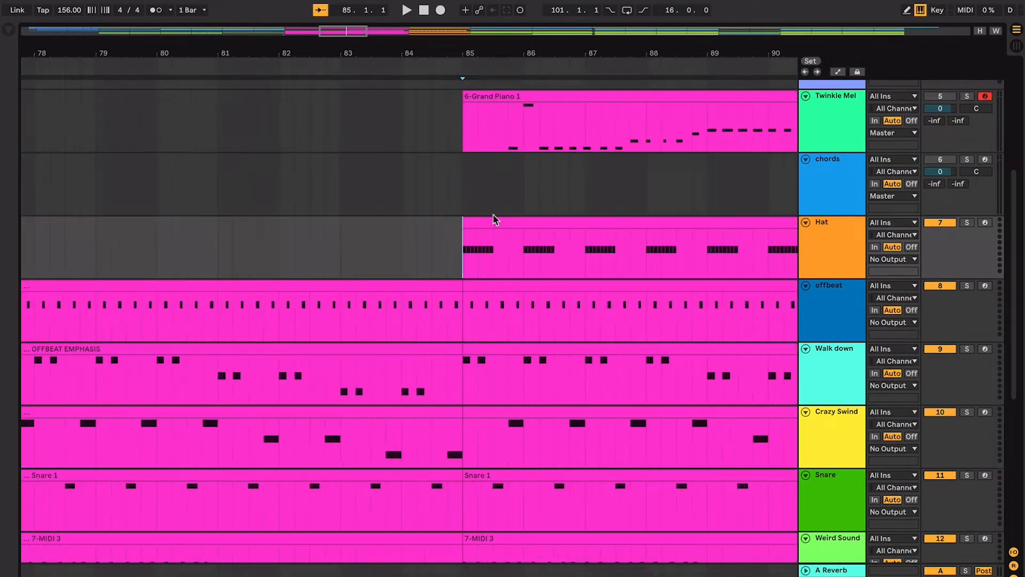
scroll(493, 219, up, 2)
scroll(493, 219, right, 1)
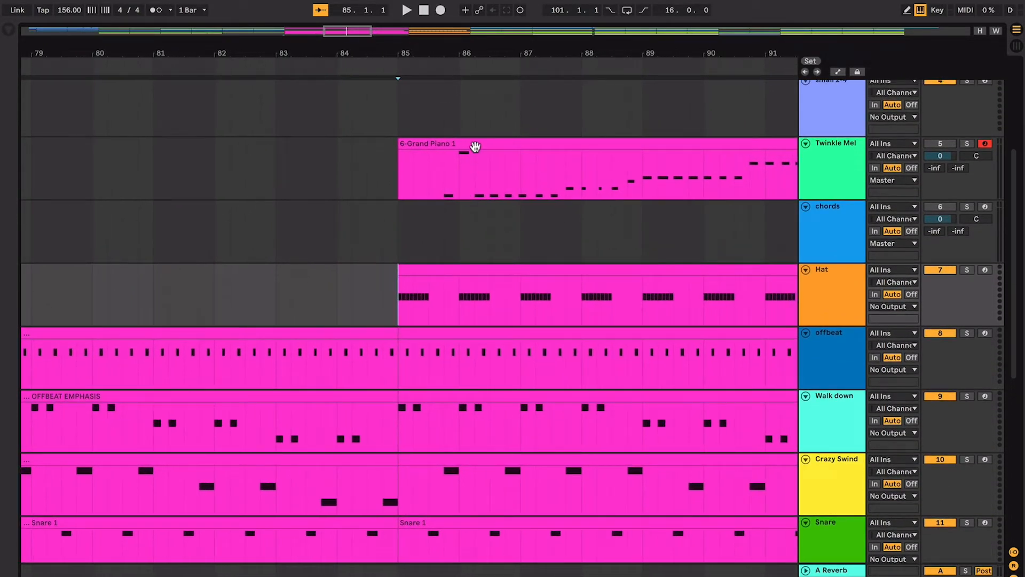
- Select the Twinkle Mel clip at bar 93 and compare the tracks across bars 85 to 101
key(minus)
key(minus)
key(minus)
click(475, 146)
scroll(421, 383, down, 3)
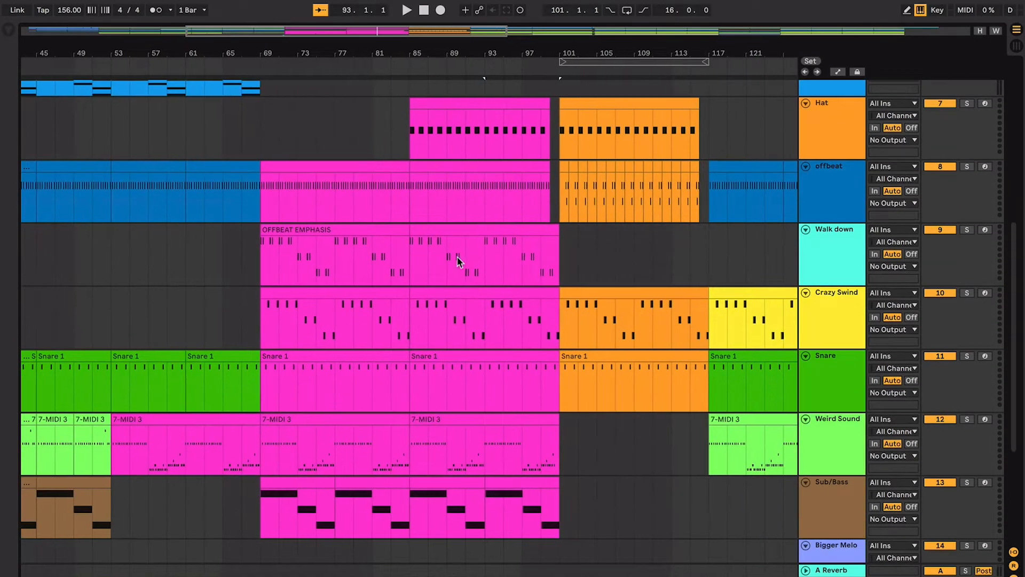
scroll(482, 315, up, 1)
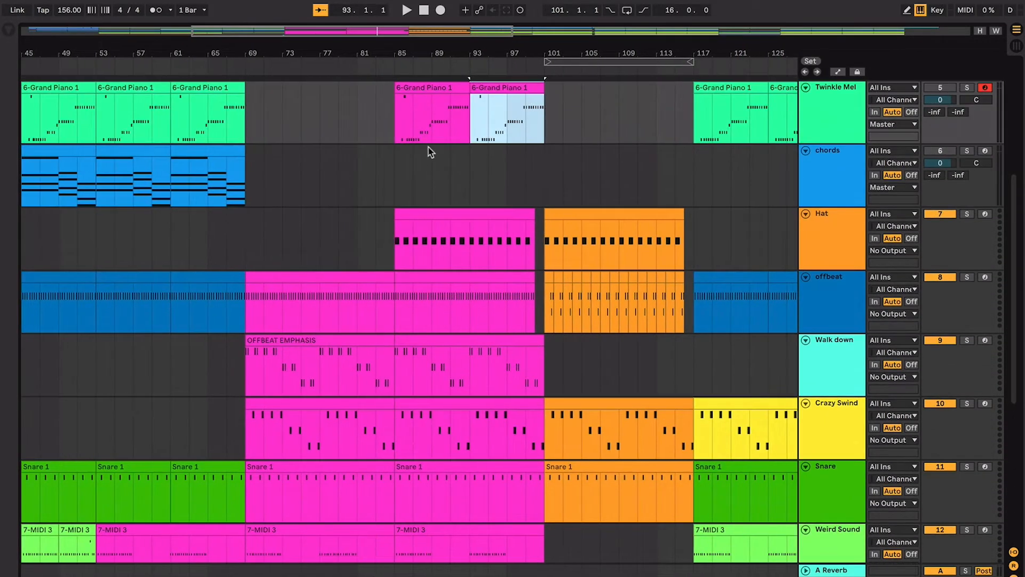
- Set the insert marker at bar 85 on the chords track and play through to the second half of bar 86
scroll(431, 159, down, 2)
scroll(431, 159, left, 3)
scroll(432, 159, up, 4)
click(443, 212)
key(plus)
key(plus)
key(plus)
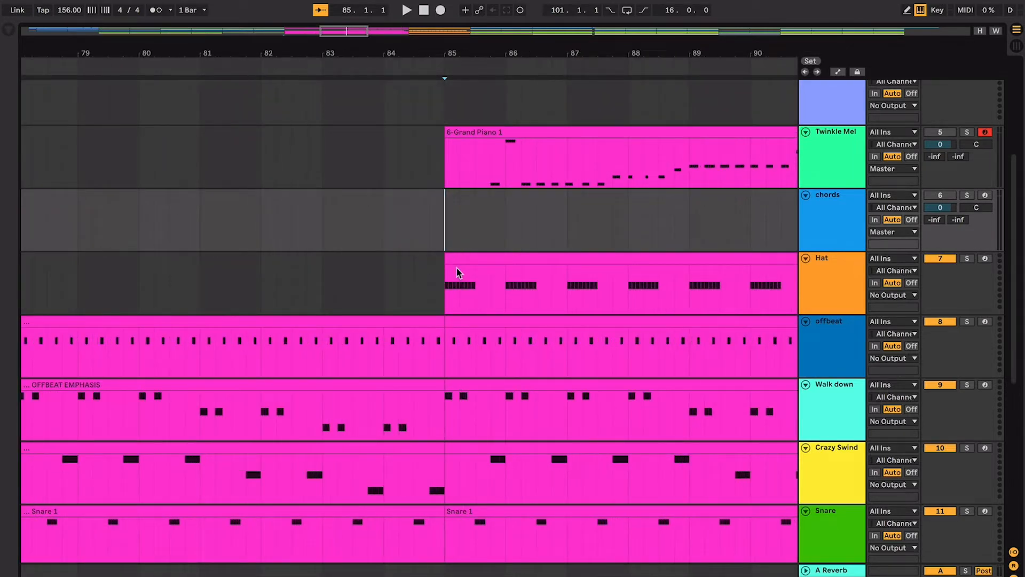
key(space)
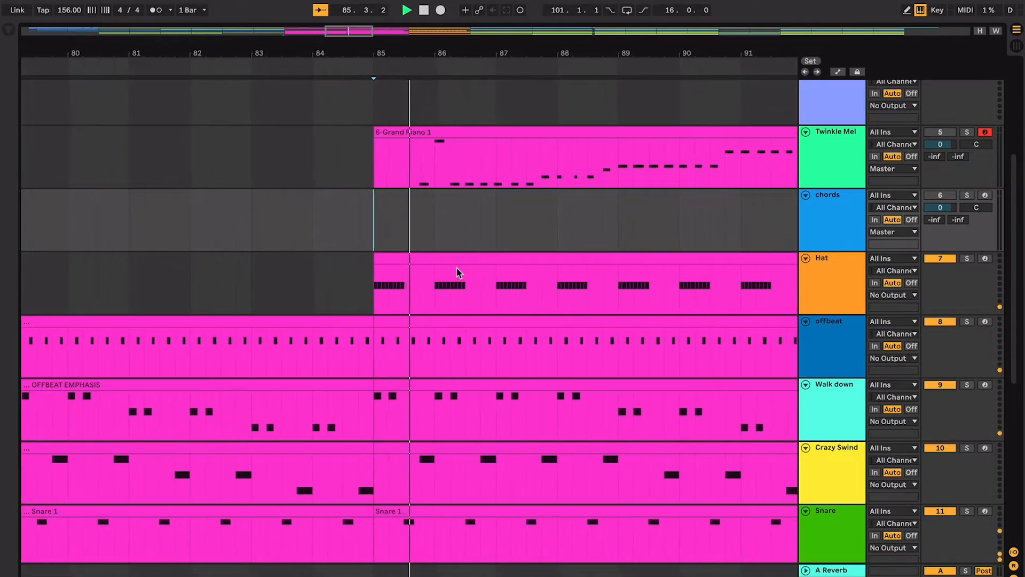
key(space)
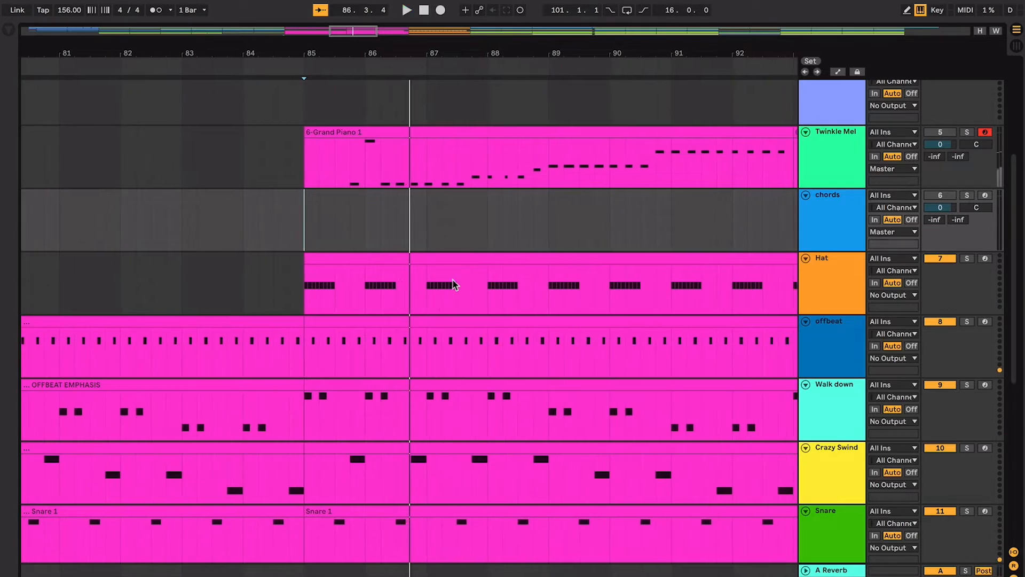
- Select the Snare clip at bar 85 and view it alongside the Hat notes in detail
scroll(349, 460, down, 3)
key(plus)
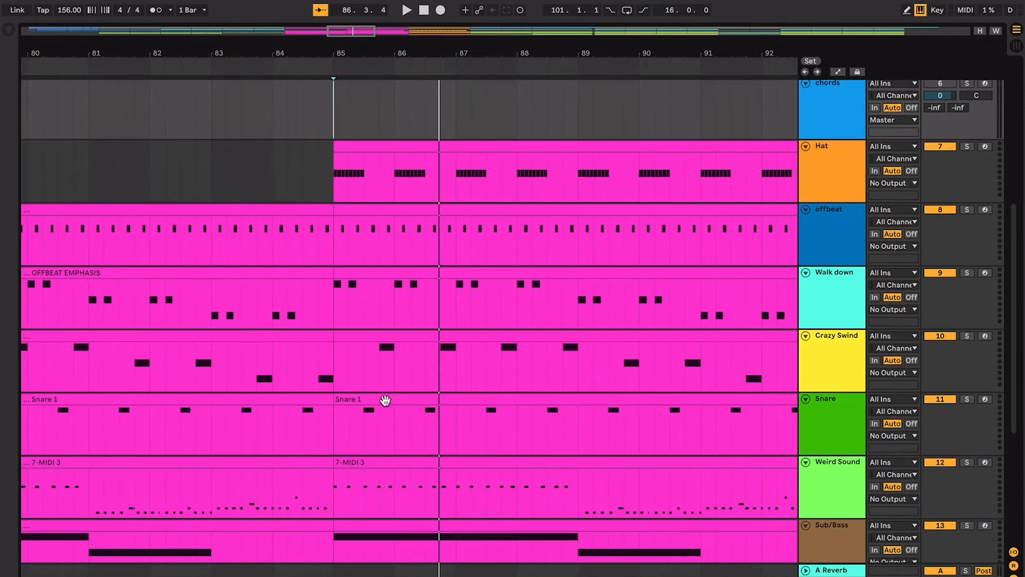
click(385, 399)
scroll(385, 402, up, 5)
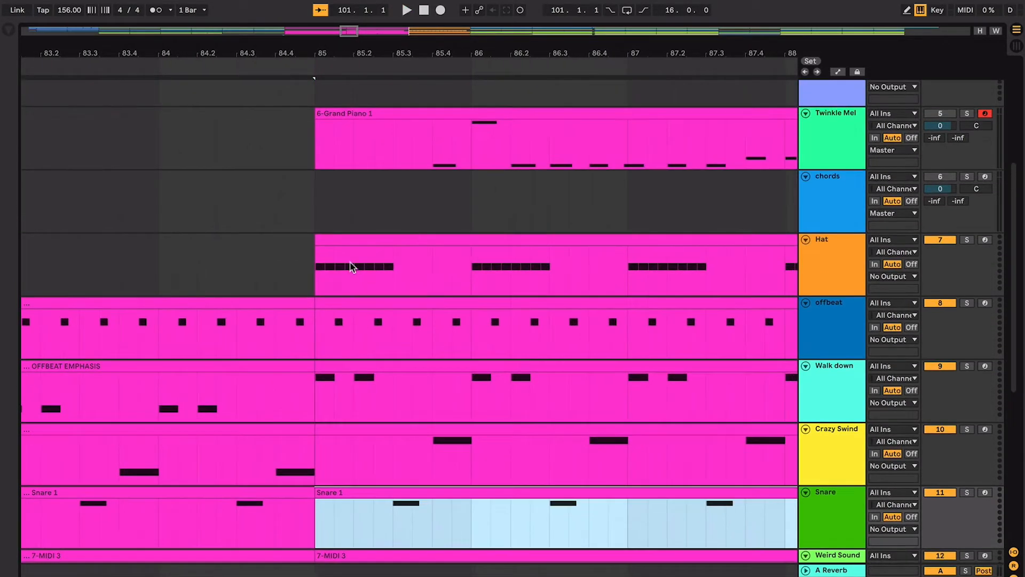
- Inspect the Hat note burst between 85 and 85.3, and play from bar 85 until about 86.3
click(394, 267)
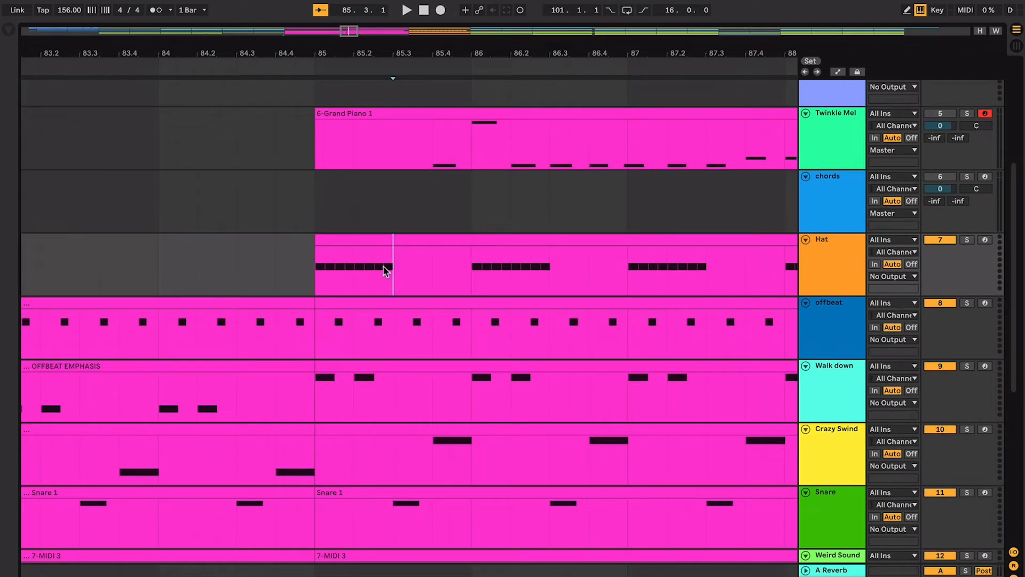
drag(384, 271, 319, 268)
key(space)
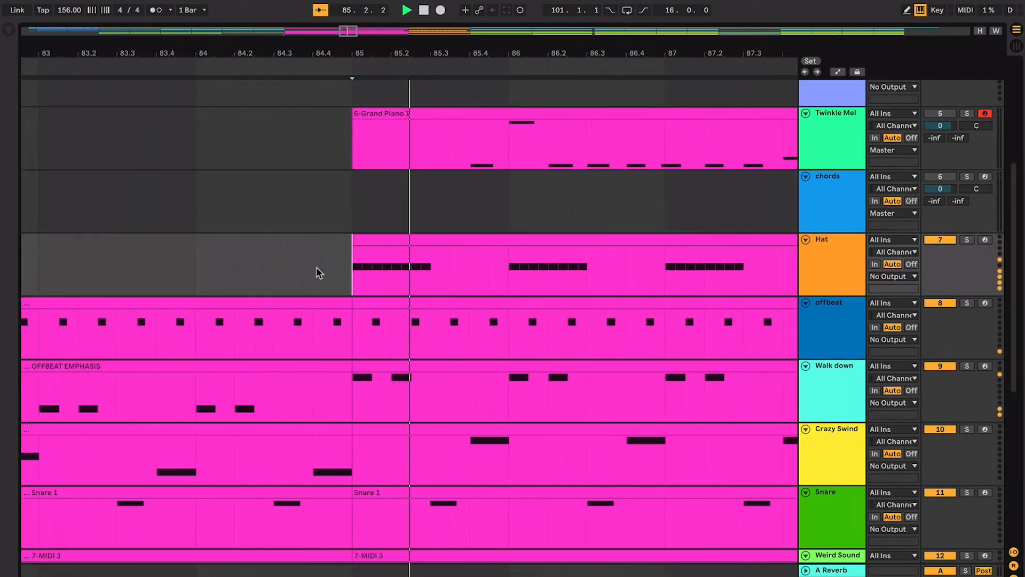
key(space)
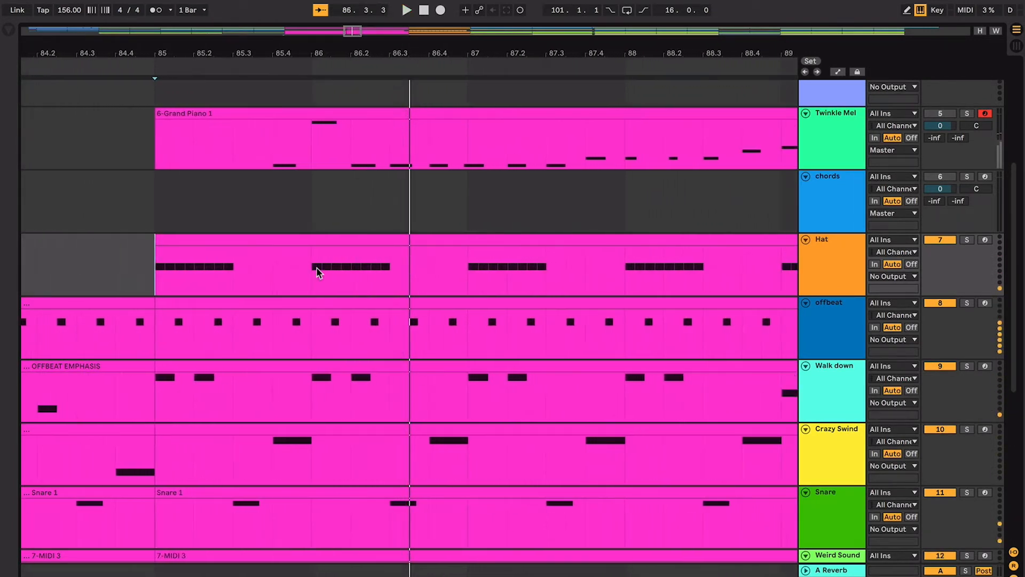
- Check the Hat burst at bar 86, return the insert marker to bar 85 and play through to bar 89
click(307, 268)
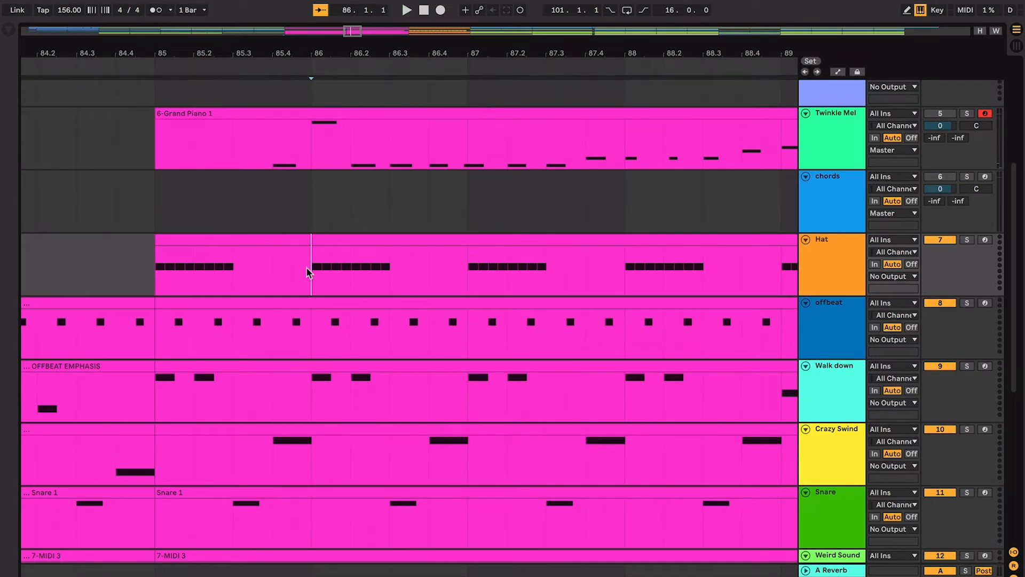
click(136, 267)
click(155, 251)
key(space)
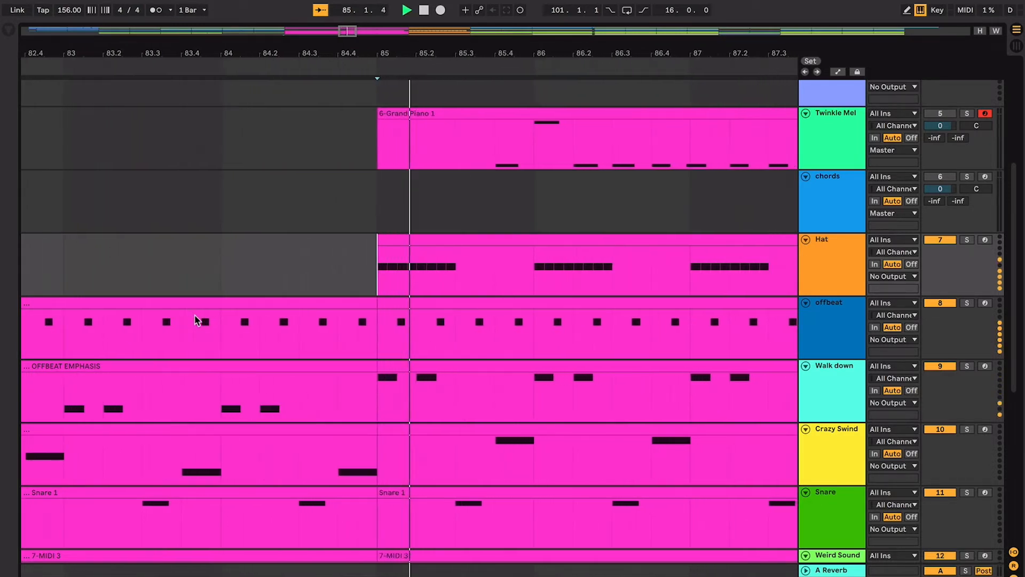
scroll(197, 321, down, 5)
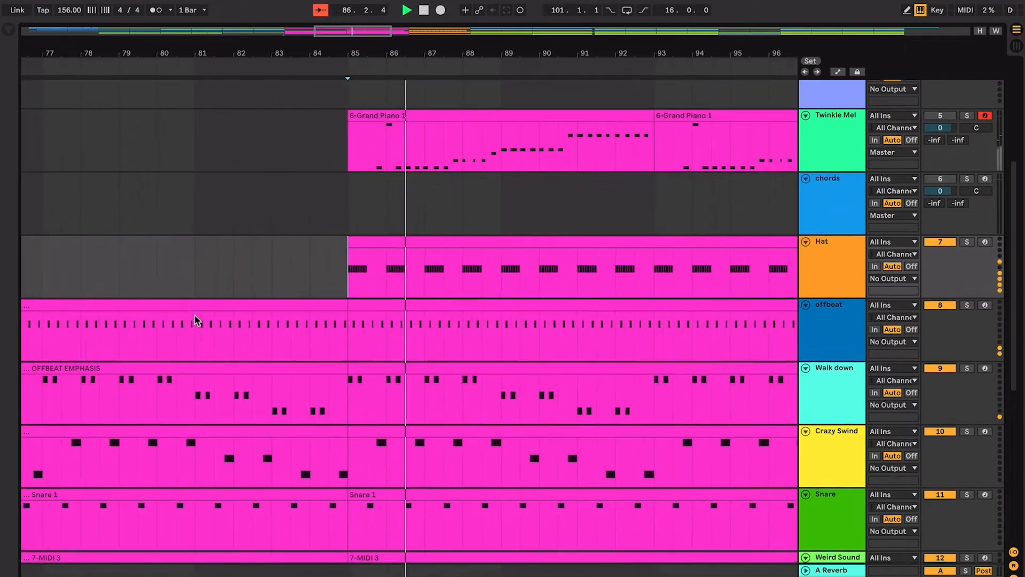
scroll(195, 320, up, 2)
scroll(399, 313, up, 5)
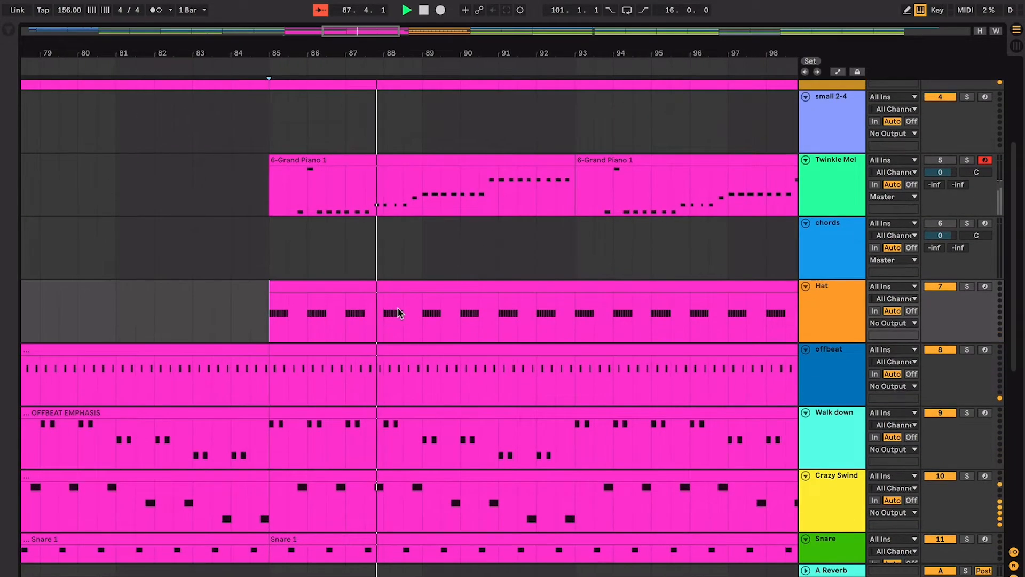
scroll(399, 312, down, 8)
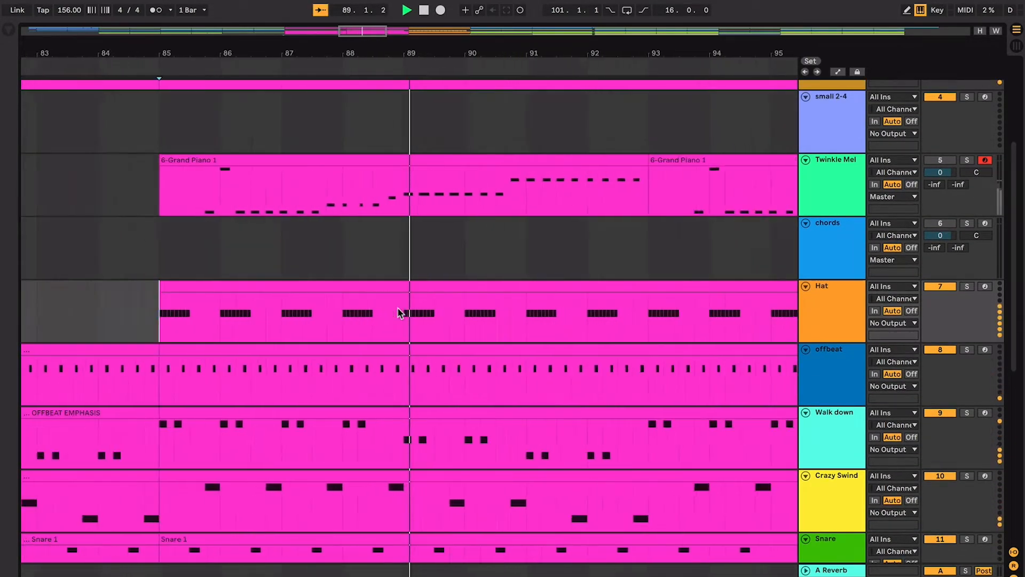
key(space)
- Play the arrangement from bar 89 into the orange section at bar 101
click(408, 259)
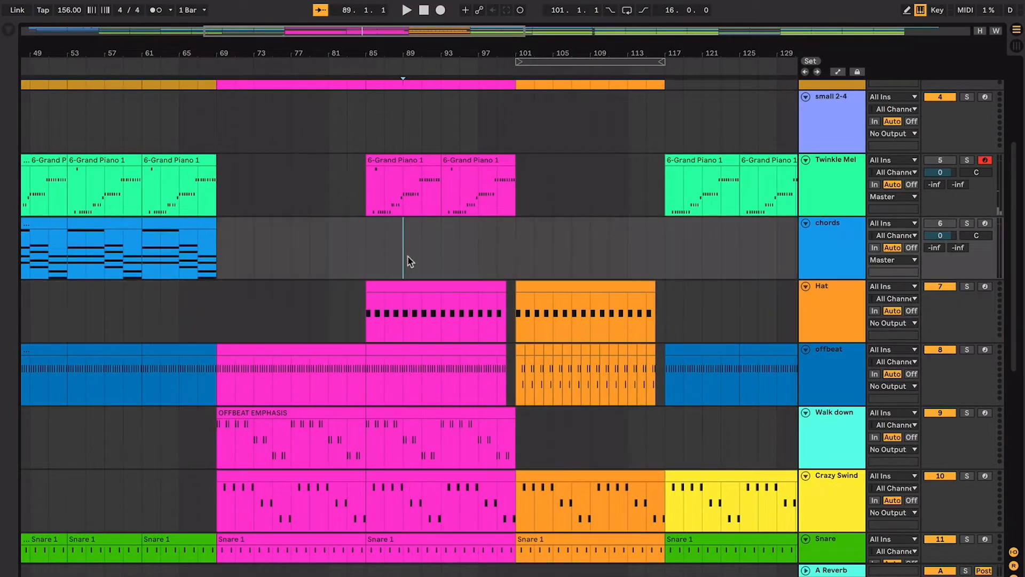
key(space)
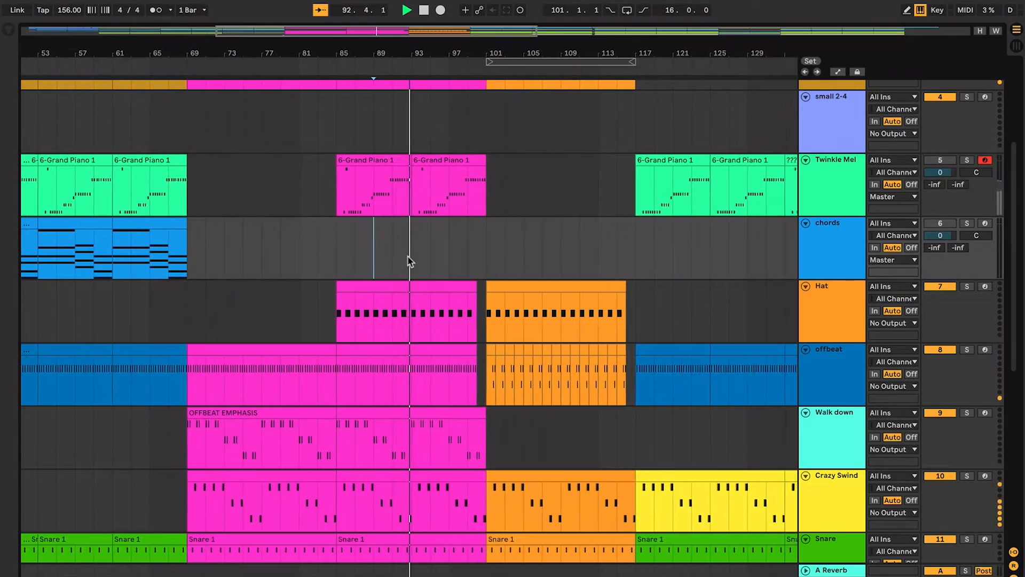
scroll(409, 261, up, 6)
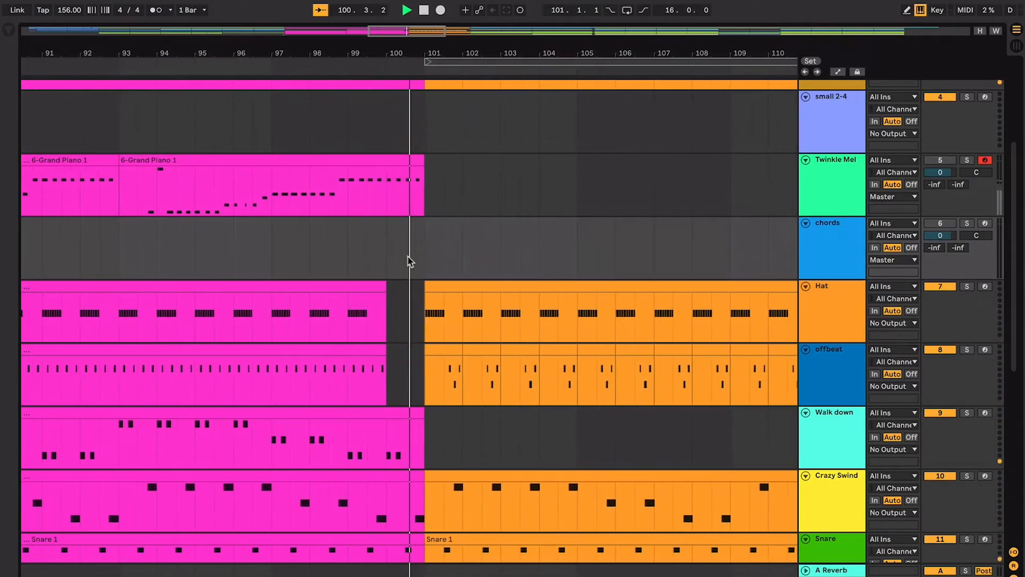
- Move the Bass Two track up between the Weird Sound and Sub/Bass tracks
scroll(408, 261, down, 5)
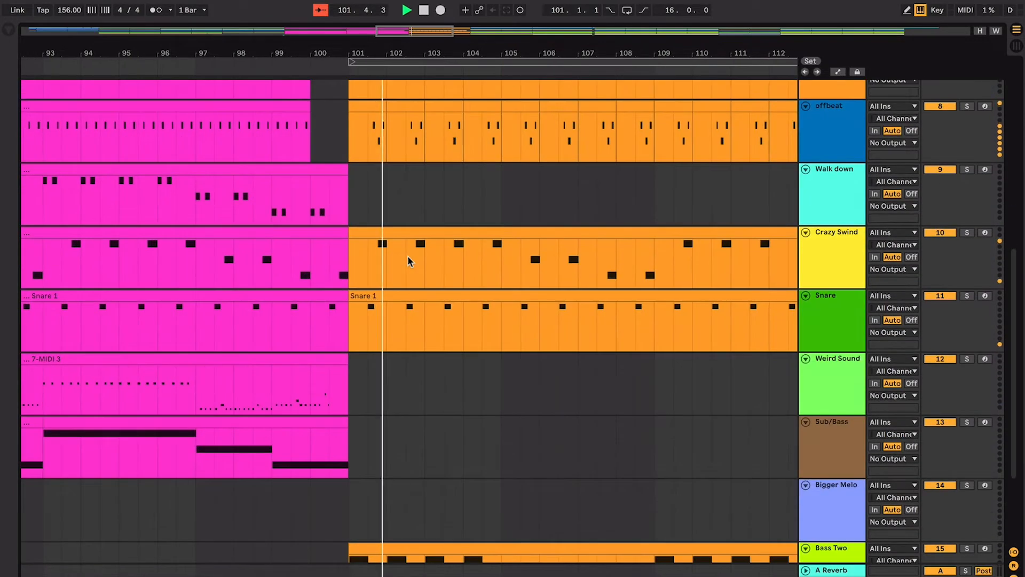
scroll(408, 255, down, 2)
drag(825, 466, 808, 283)
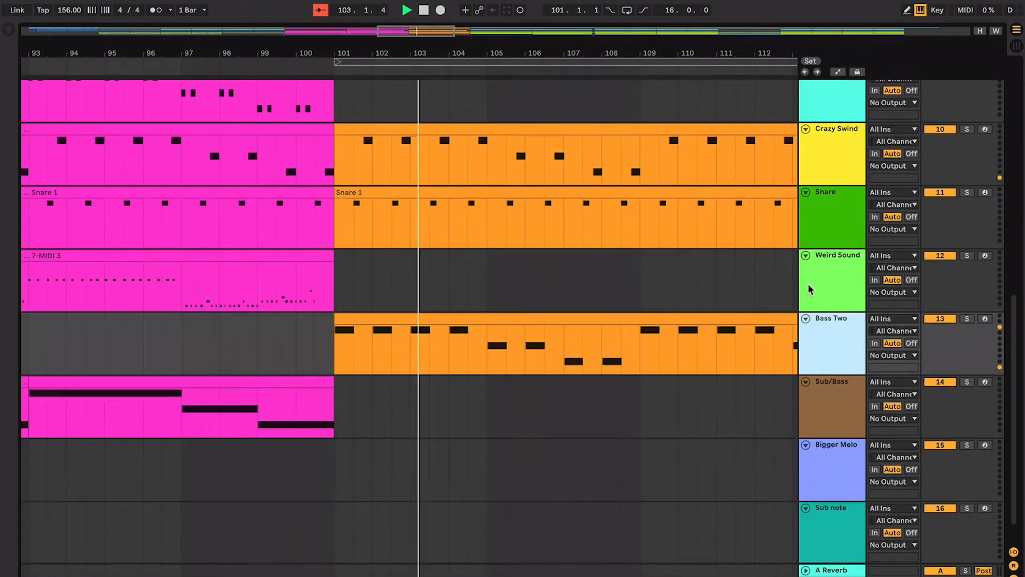
- Follow the playback from bar 103 to bar 117, examining Bass Two against the offbeat, Crazy Swind and Snare parts
scroll(570, 239, up, 1)
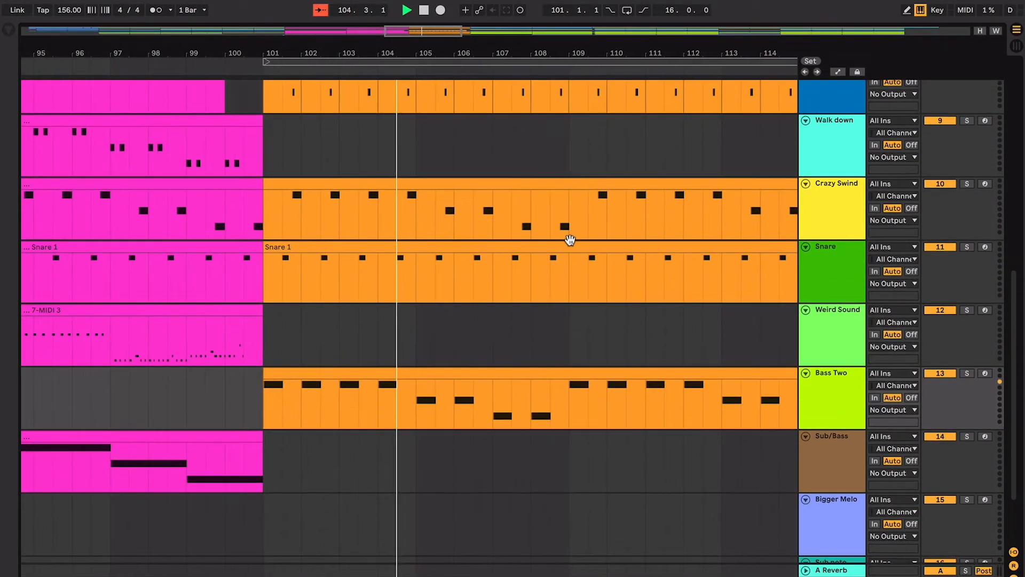
scroll(571, 245, up, 1)
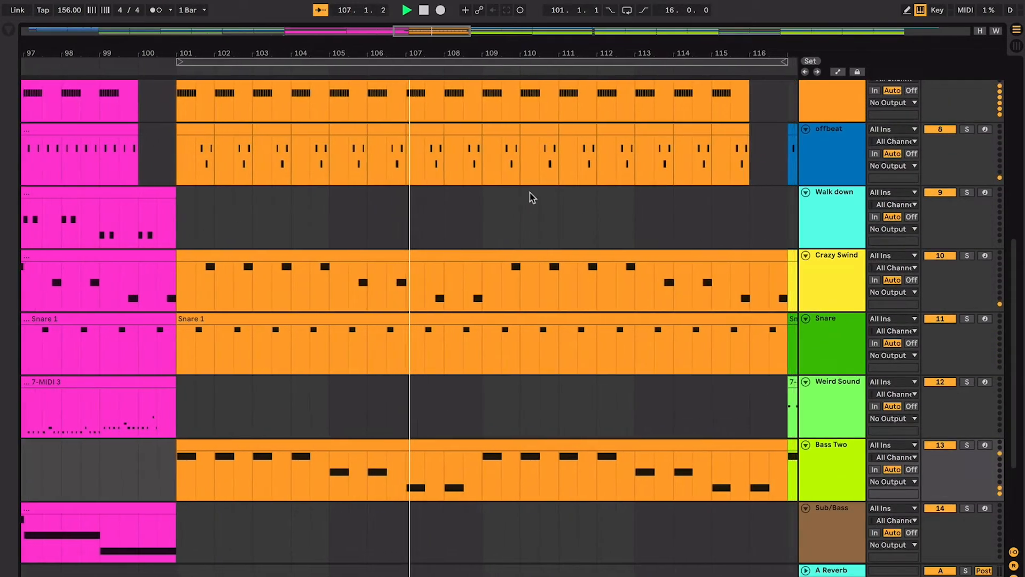
scroll(532, 198, down, 2)
key(plus)
key(plus)
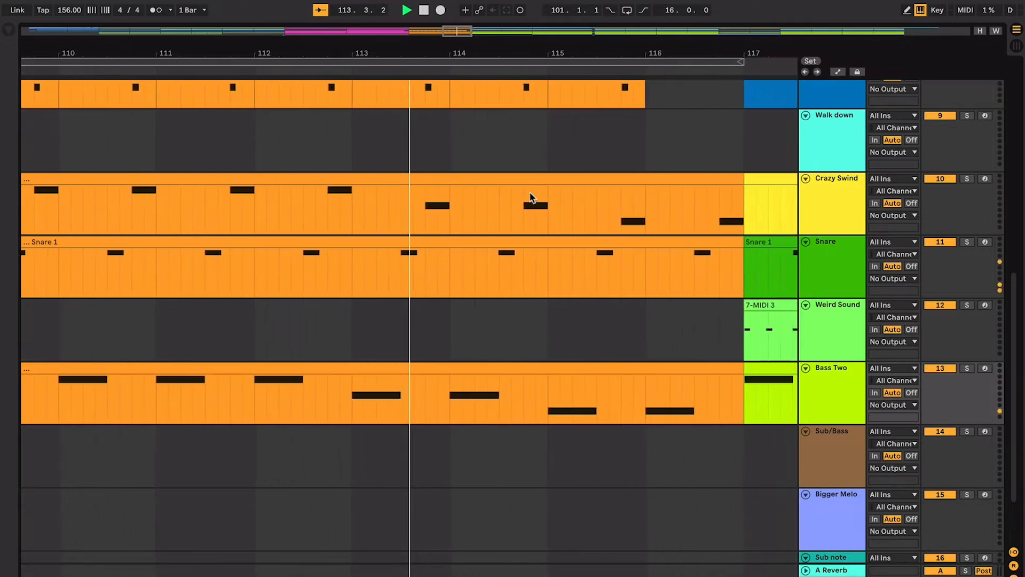
key(minus)
key(minus)
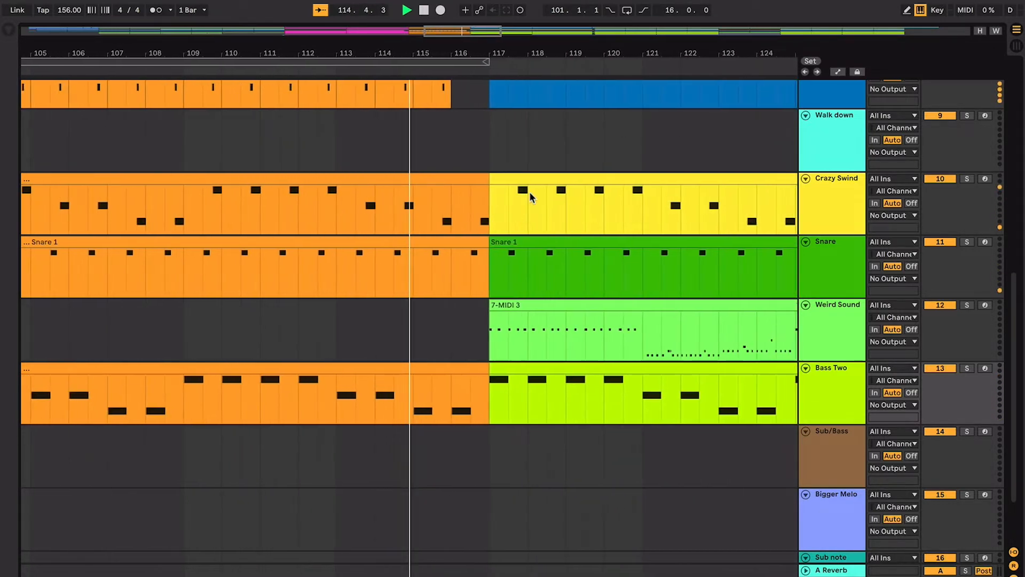
key(minus)
key(minus)
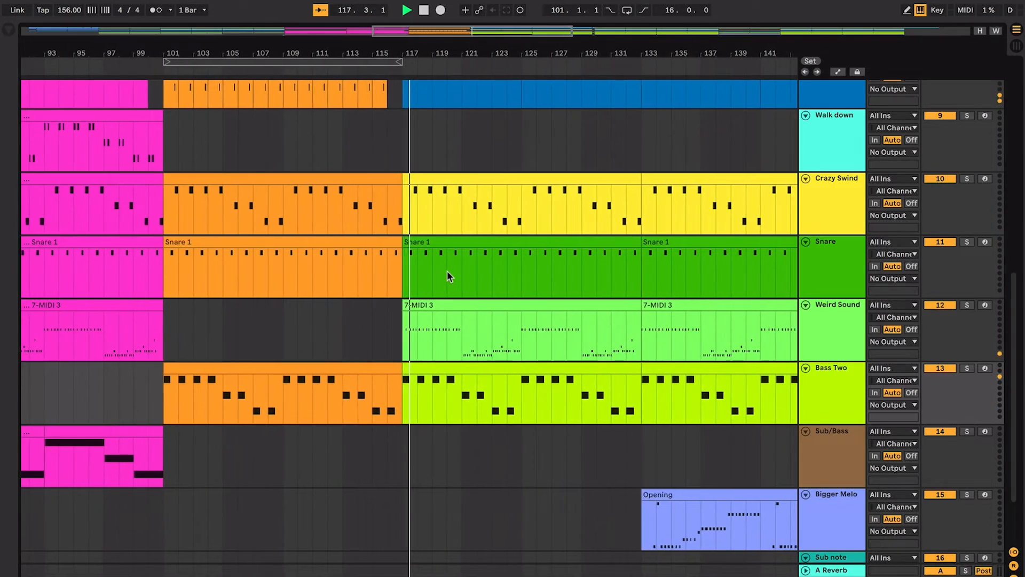
- Check the tracks in the section after bar 117, stop the playback and place the insert marker at bar 101
scroll(447, 276, up, 3)
scroll(446, 272, up, 8)
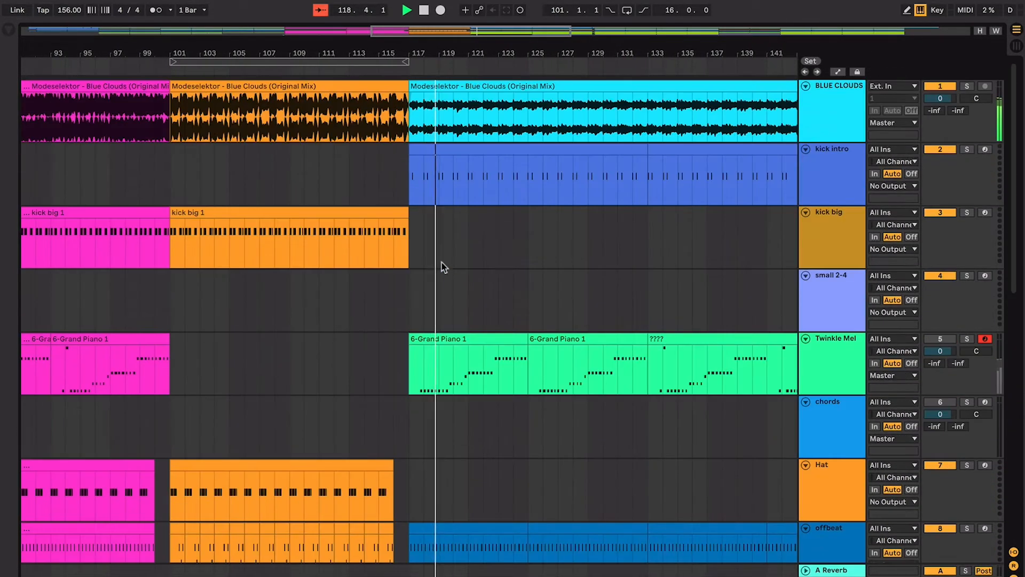
scroll(404, 111, down, 8)
key(space)
scroll(403, 109, up, 8)
scroll(403, 109, left, 3)
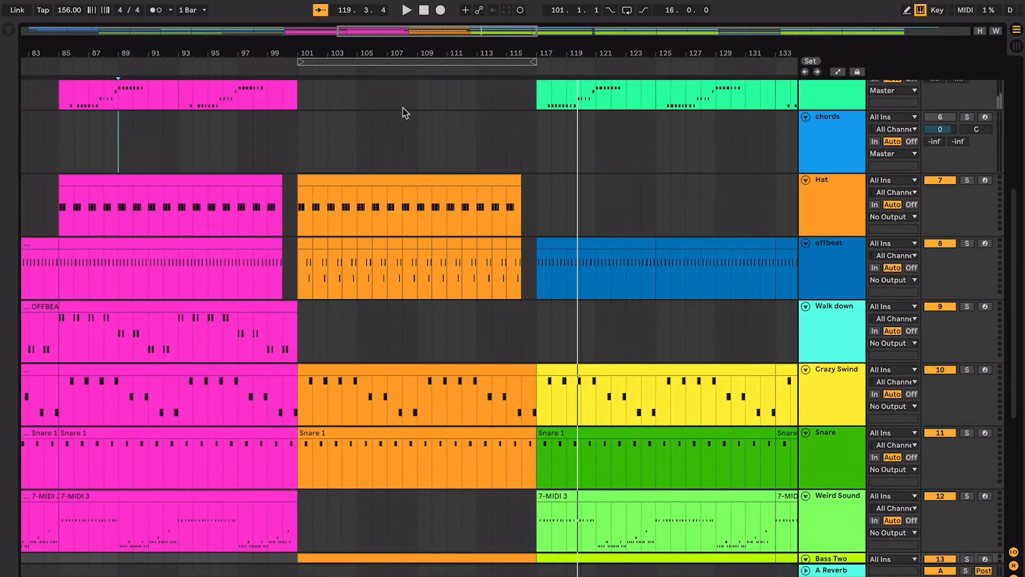
click(304, 155)
- Compare the kick big, Twinkle Mel and Hat clips of the pink and orange sections within the wider arrangement
scroll(297, 167, down, 2)
scroll(298, 167, left, 3)
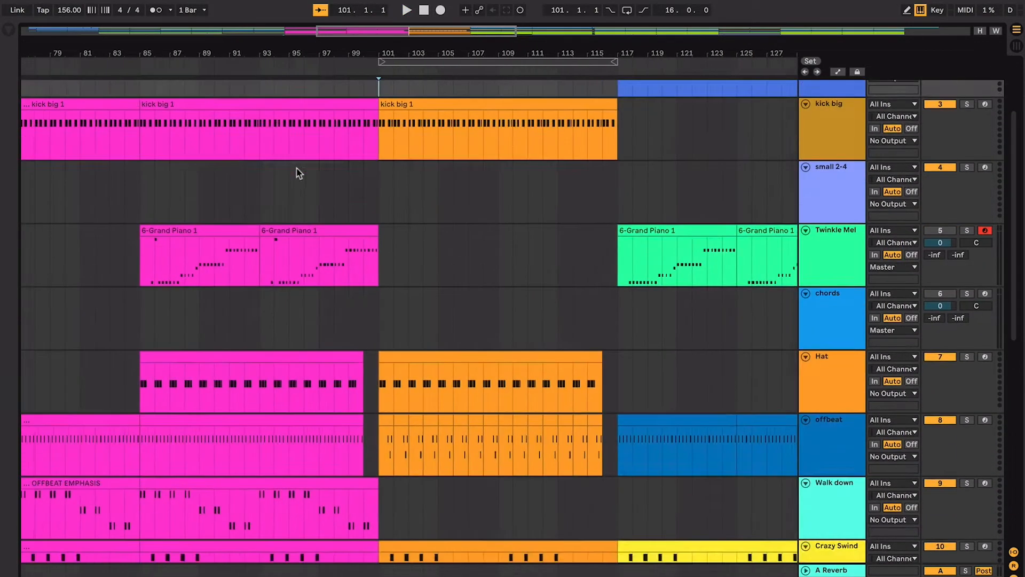
click(296, 231)
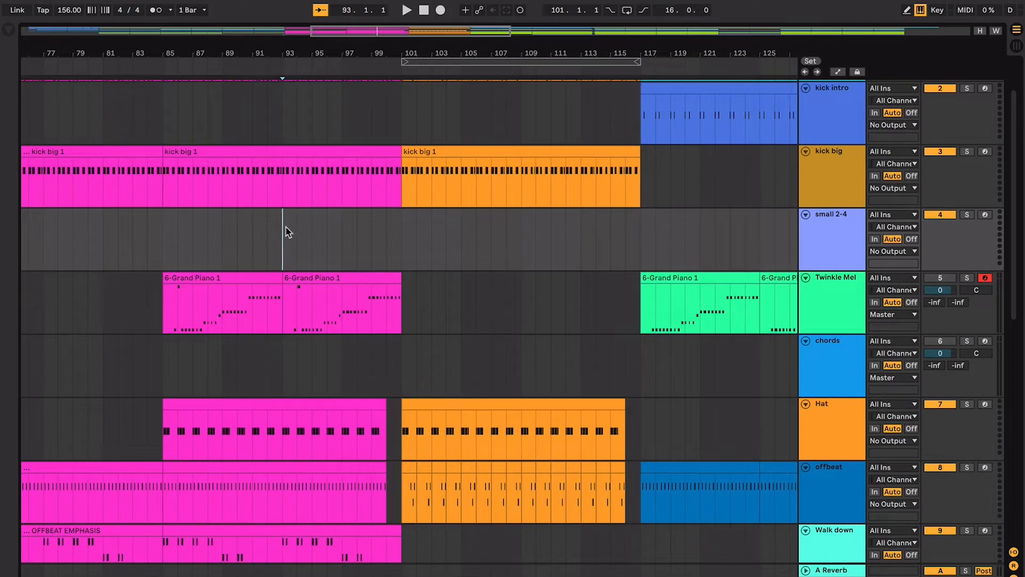
key(minus)
key(minus)
click(347, 204)
scroll(354, 218, up, 2)
scroll(353, 218, left, 5)
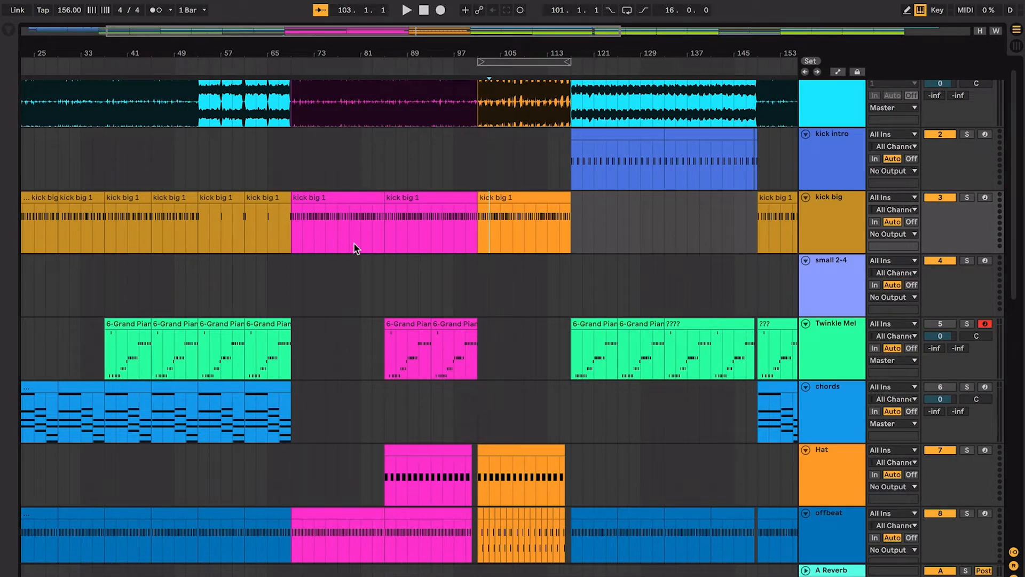
- Play a short passage from bar 37 and move the insert marker to bar 69
scroll(353, 244, up, 1)
scroll(354, 243, left, 5)
click(221, 178)
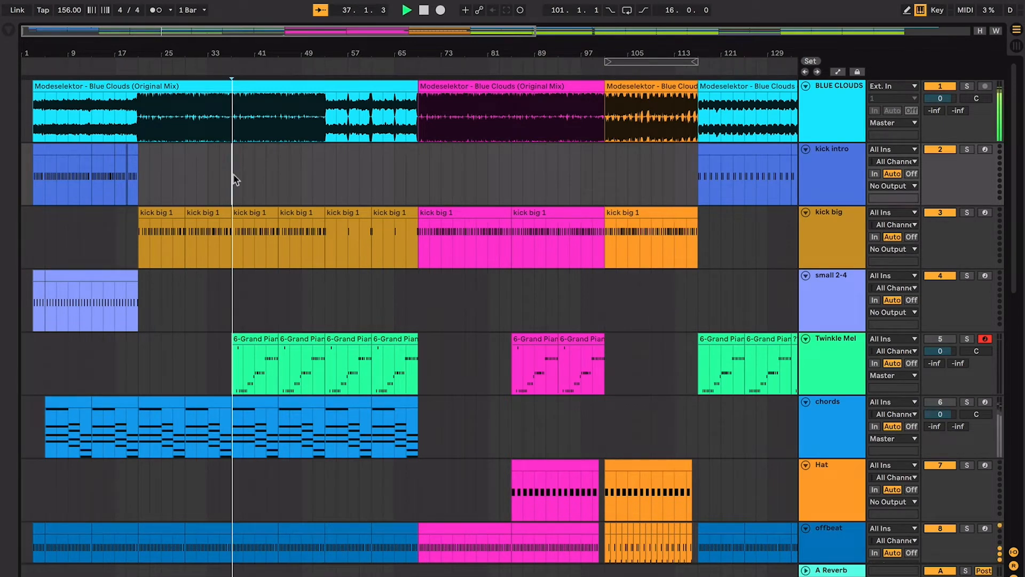
click(418, 187)
key(space)
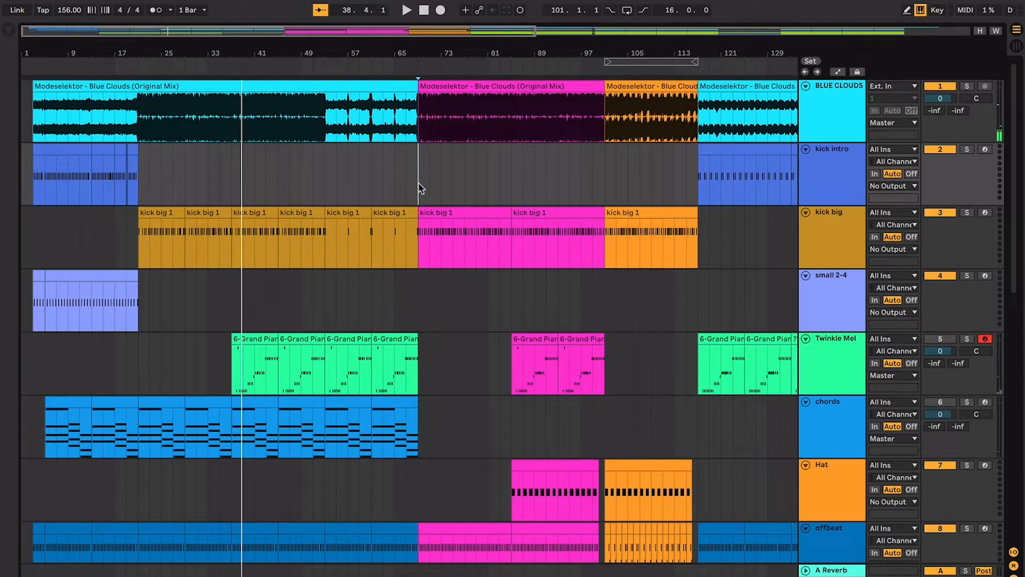
- Audition the pink section from bar 69 against the orange section from bar 101, selecting the orange kick big clip as the playback start
key(space)
click(625, 209)
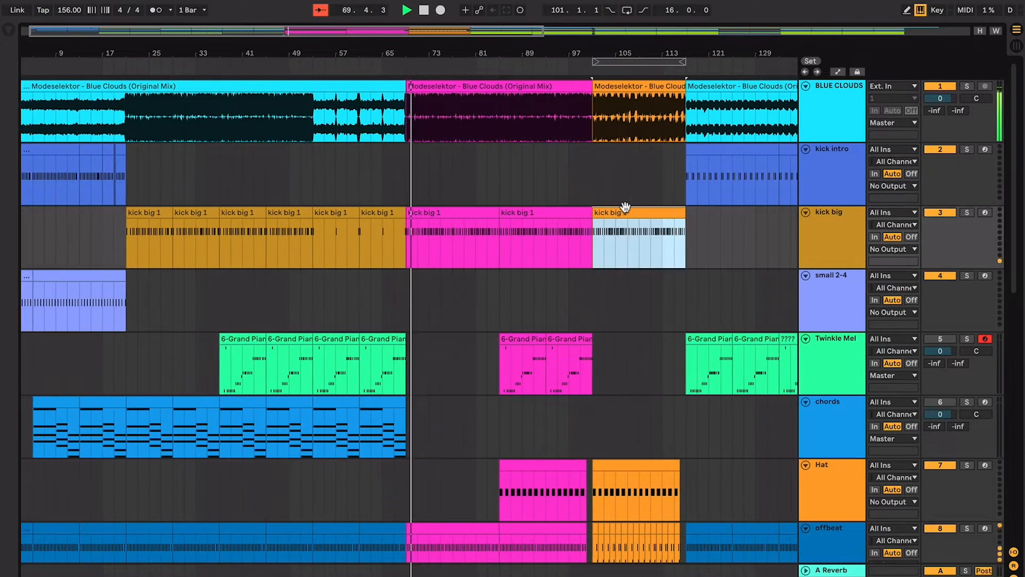
key(space)
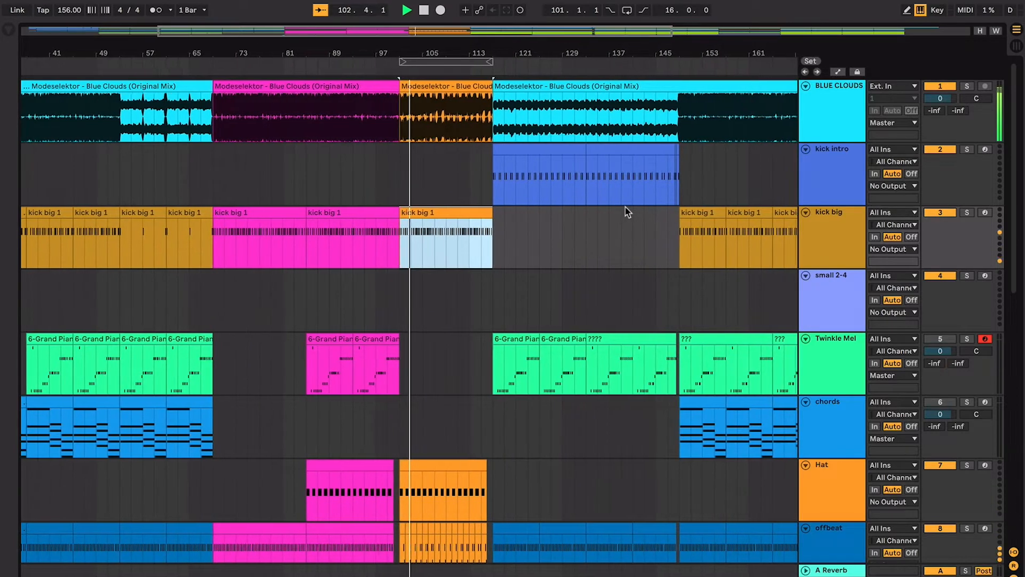
key(space)
key(space)
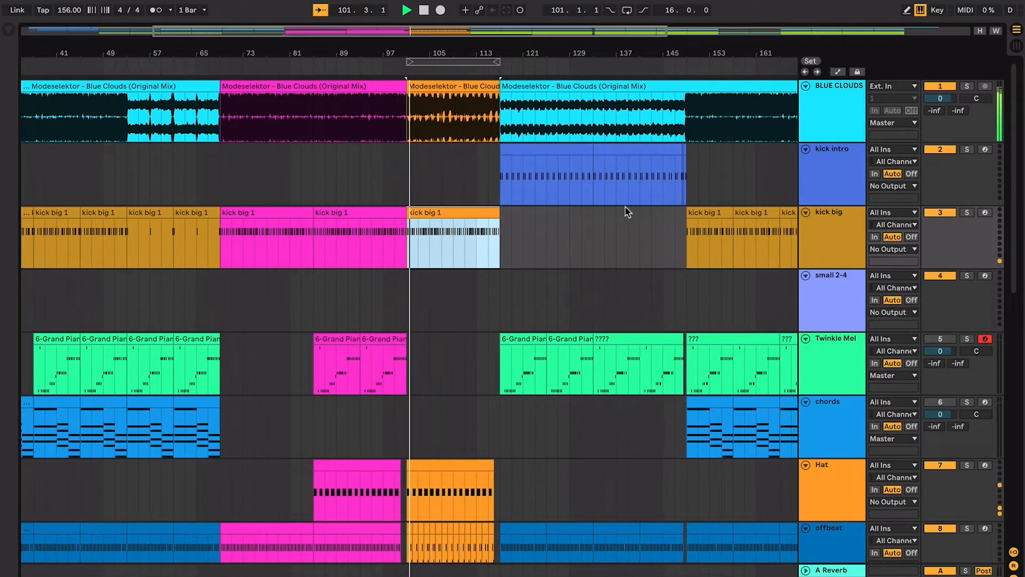
key(space)
- Examine the orange section against the sections around it and select its kick big clip spanning bars 101 to 117
key(plus)
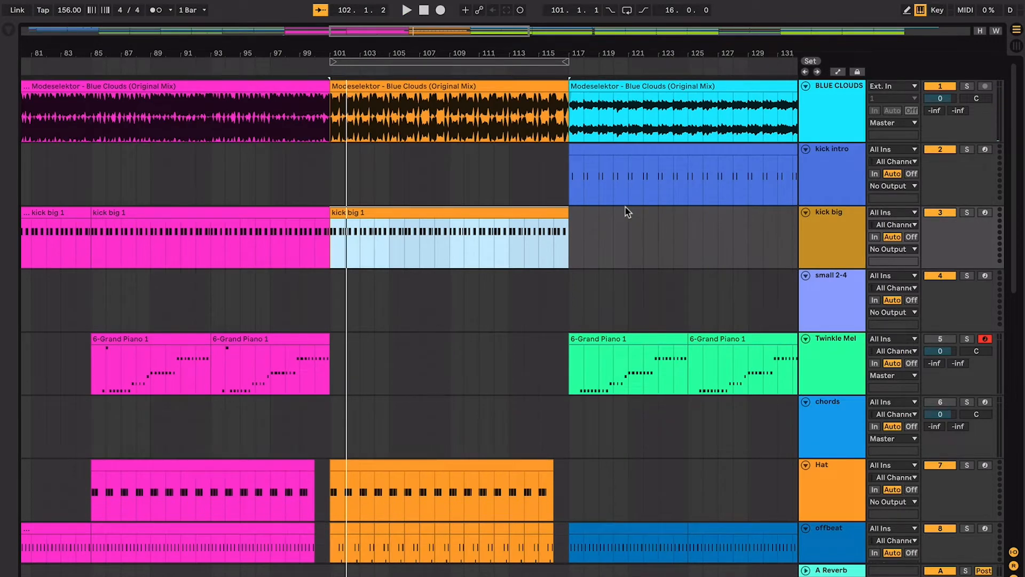
key(w)
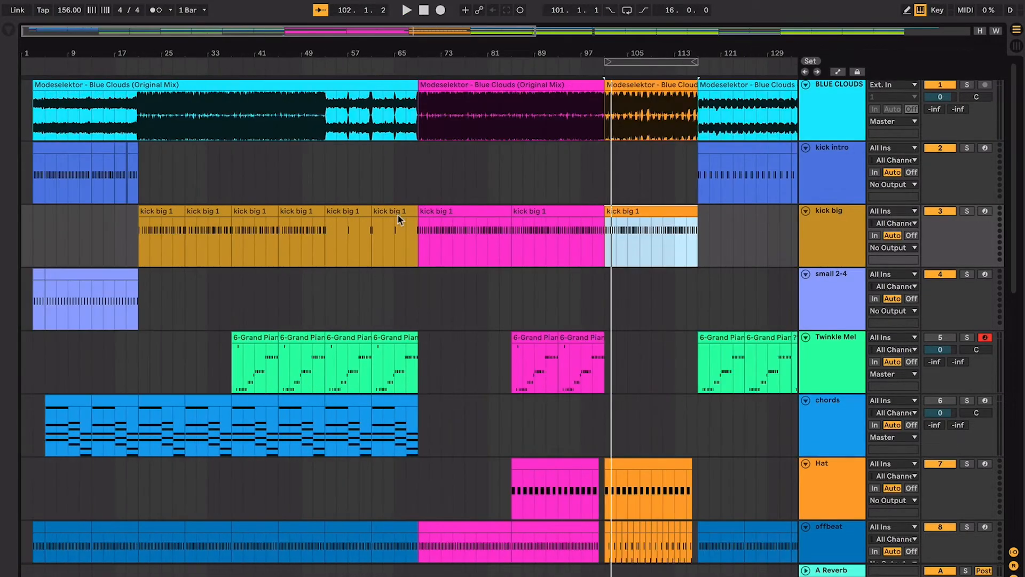
click(255, 170)
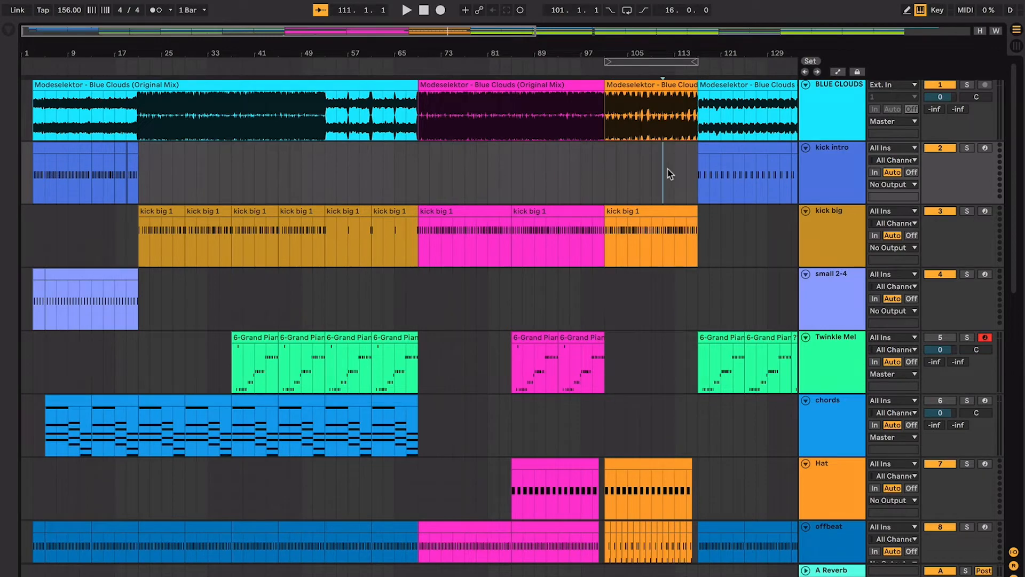
scroll(669, 173, right, 10)
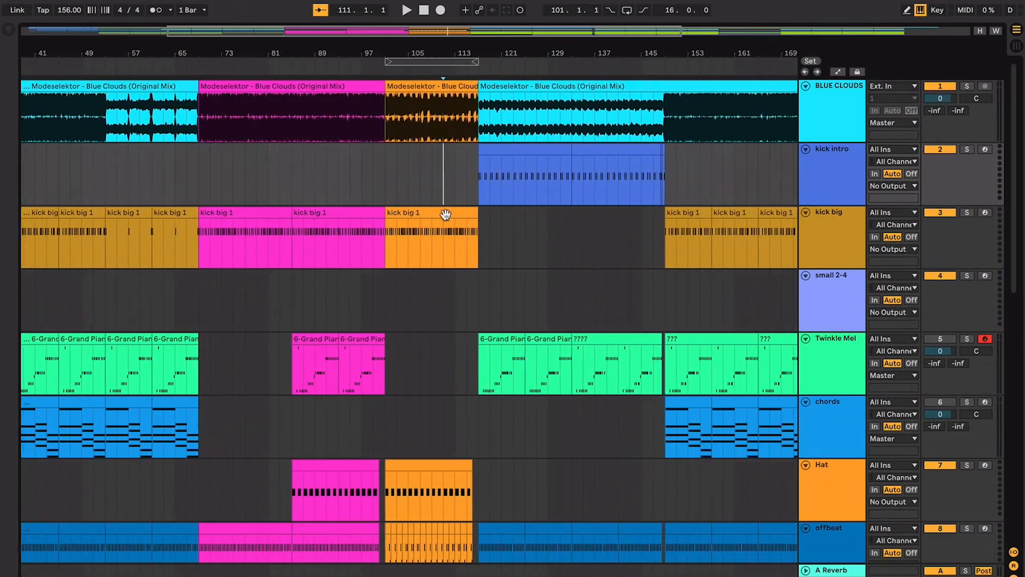
click(446, 214)
key(z)
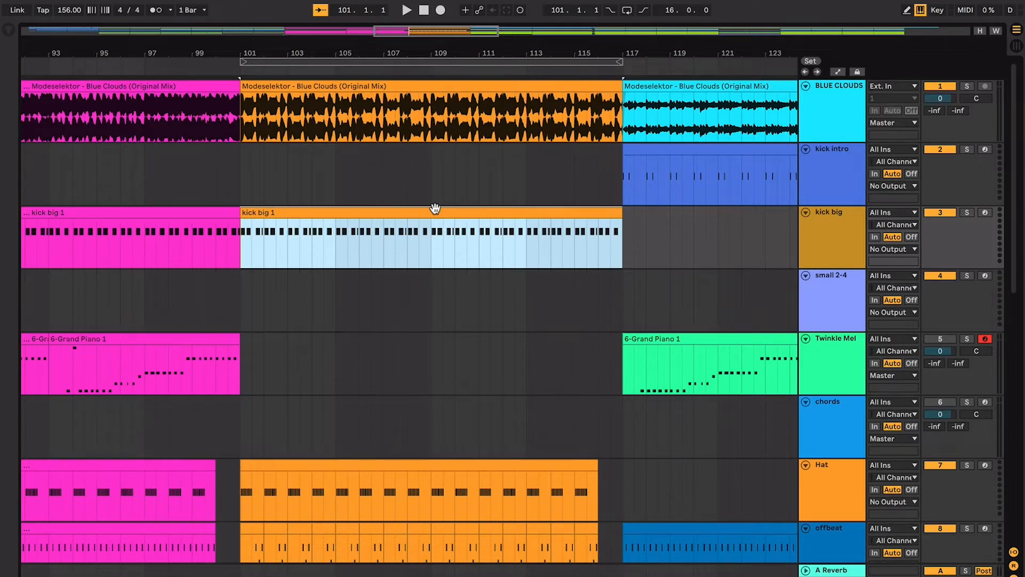
- Select the orange Bass Two clip to inspect its notes and place the insert marker at its repeat at bar 109
scroll(435, 208, down, 5)
scroll(435, 209, down, 10)
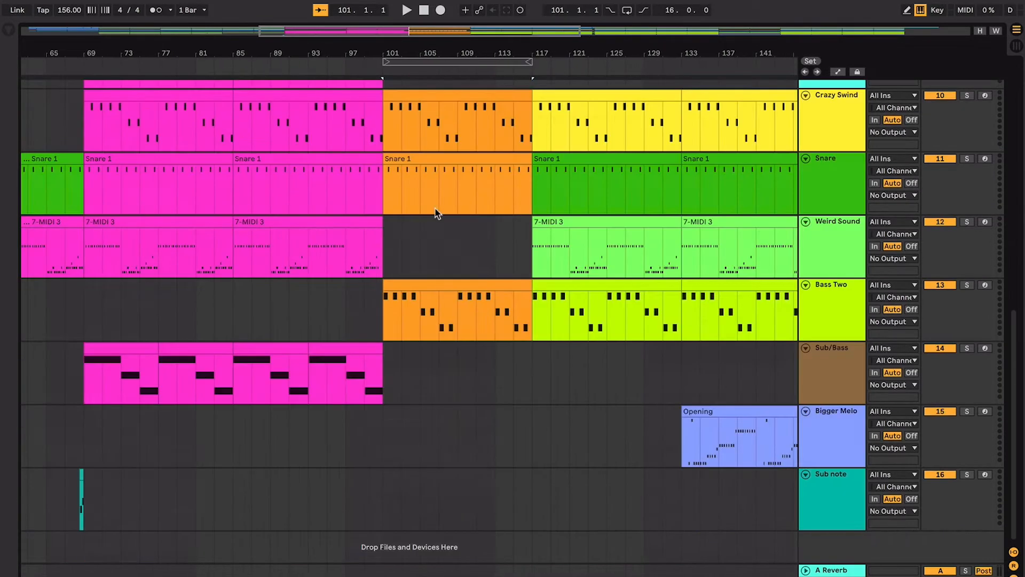
click(428, 288)
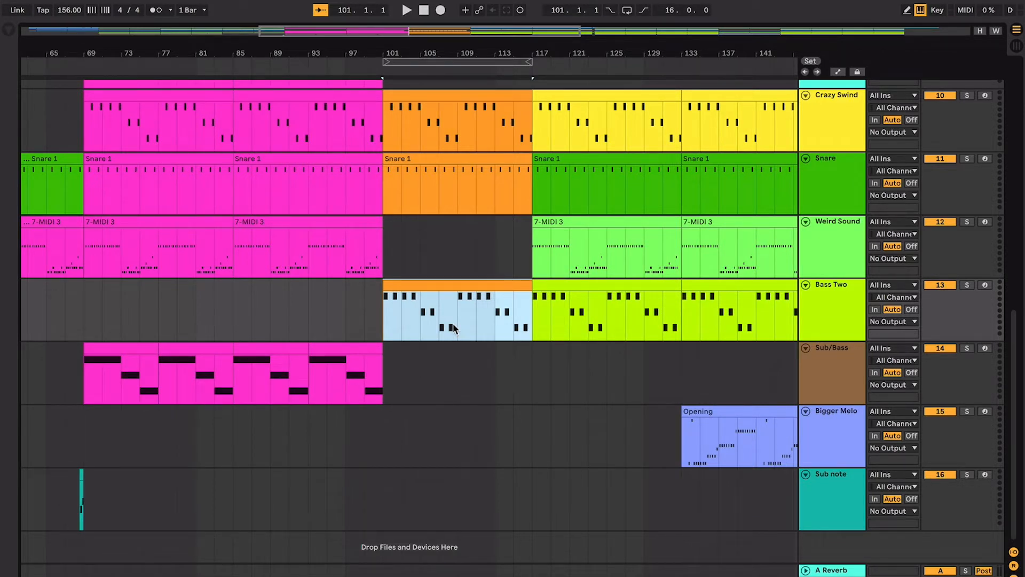
scroll(452, 324, up, 5)
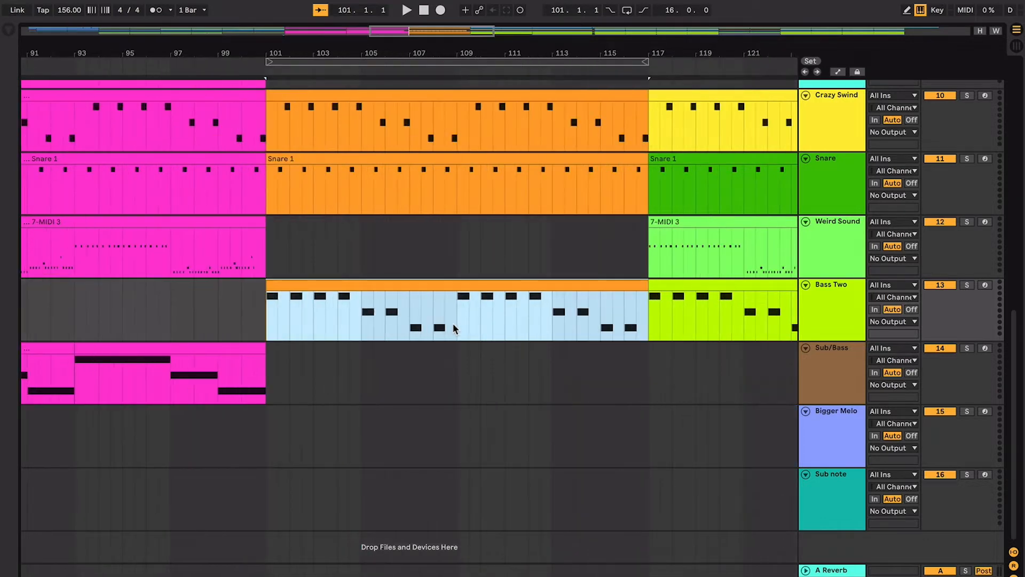
click(457, 326)
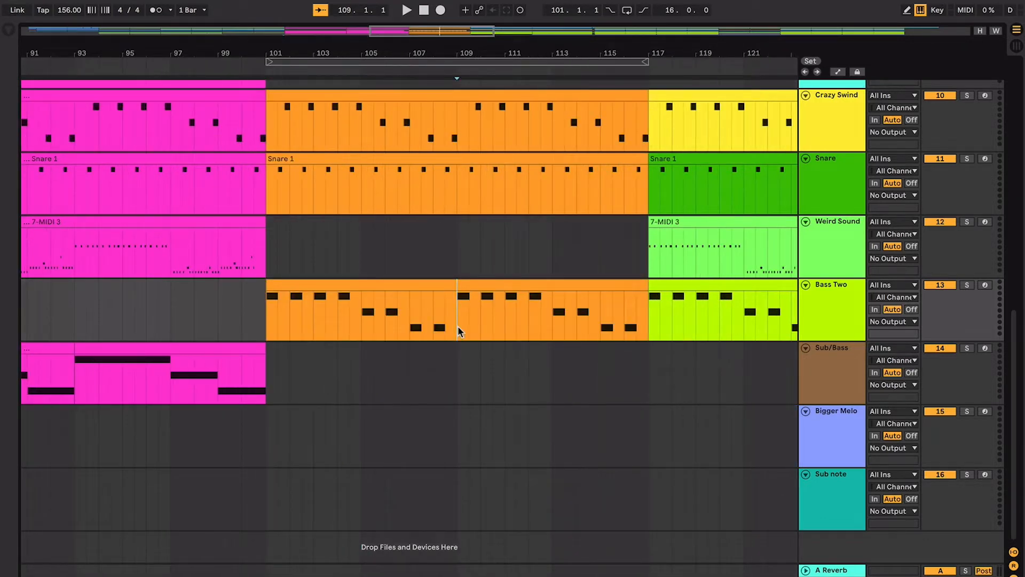
- Reselect the orange Bass Two clip and compare its note positions with the Crazy Swind and Snare parts
scroll(457, 325, up, 1)
scroll(457, 325, left, 1)
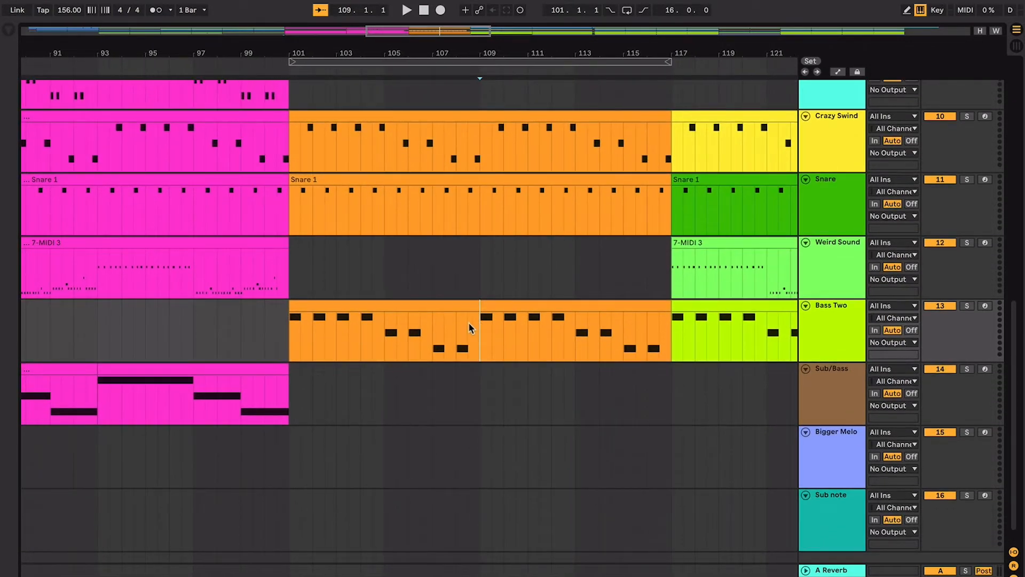
scroll(469, 322, up, 1)
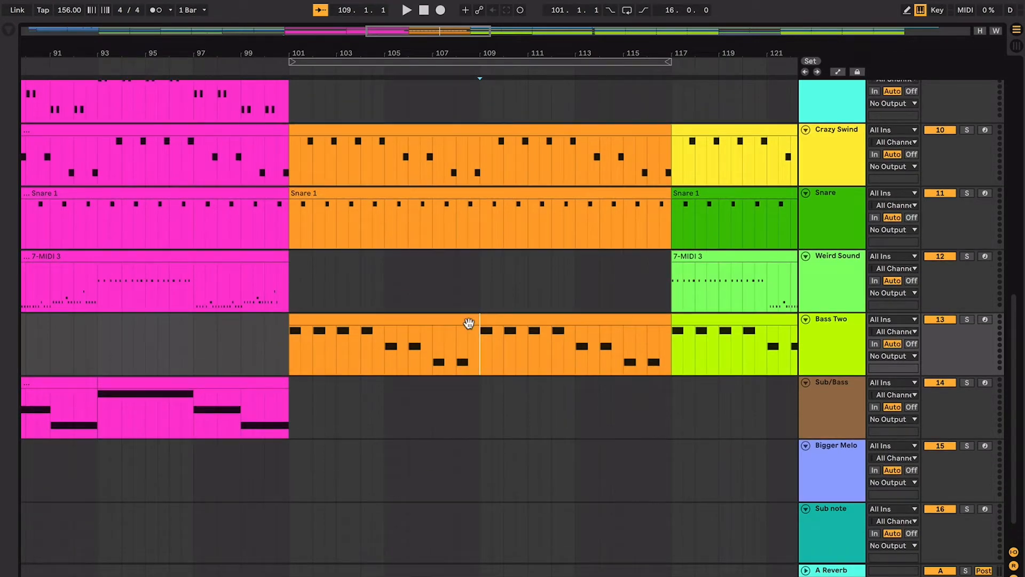
click(468, 324)
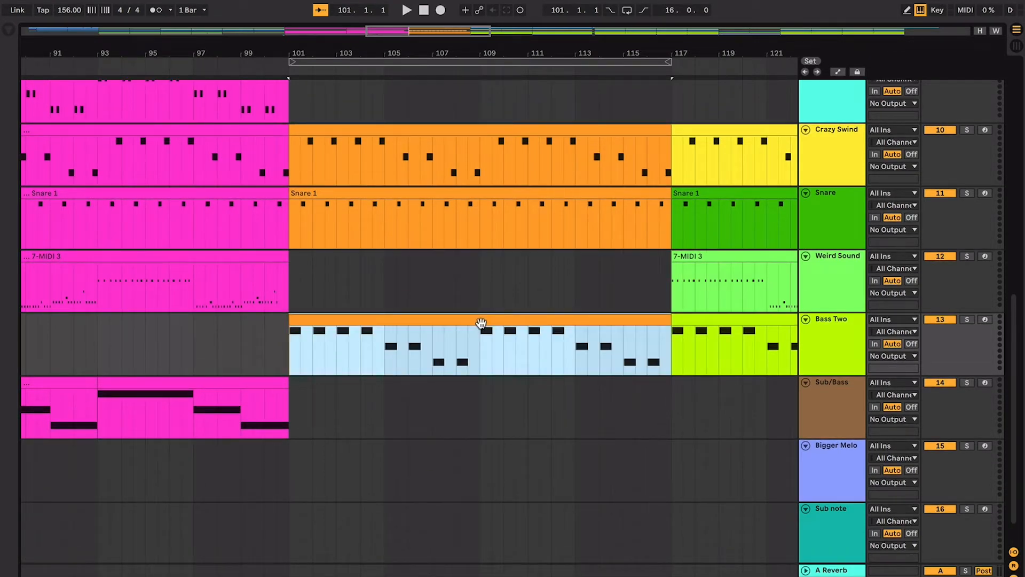
scroll(545, 313, up, 3)
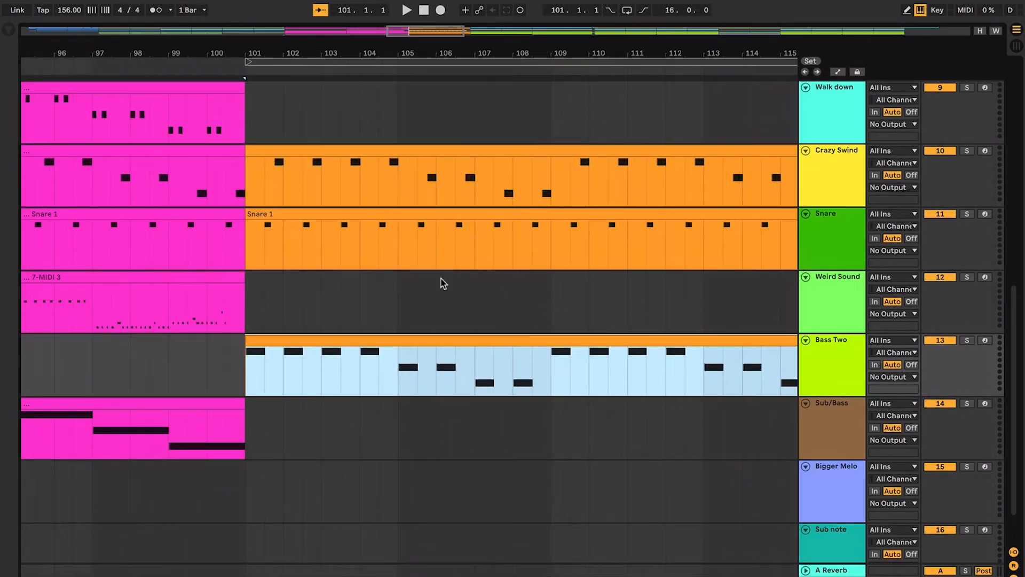
scroll(328, 247, up, 4)
scroll(326, 247, down, 3)
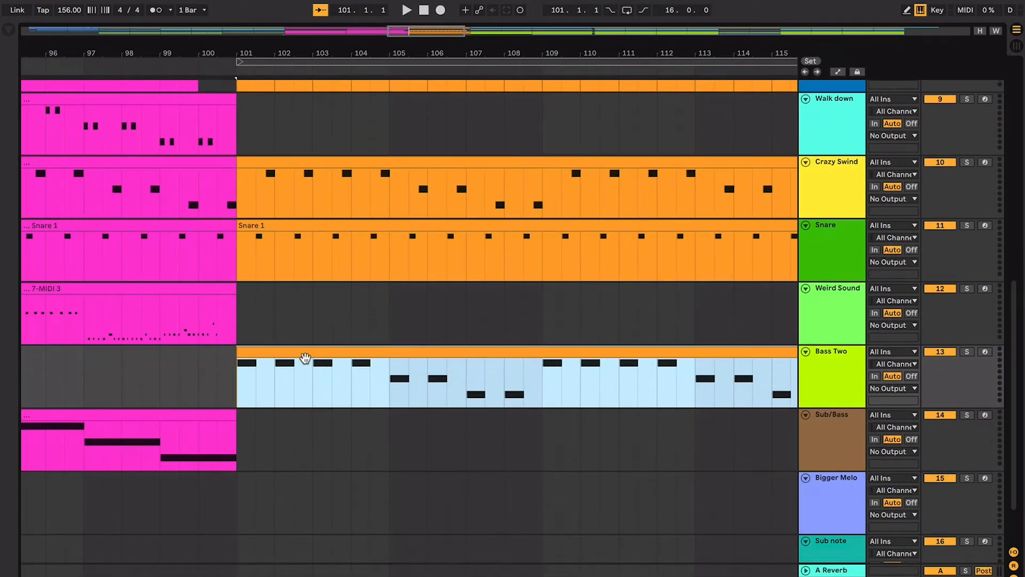
- Play Bass Two from bar 101 into bar 103 and select the second half of bar 103 in the Crazy Swind clip
key(space)
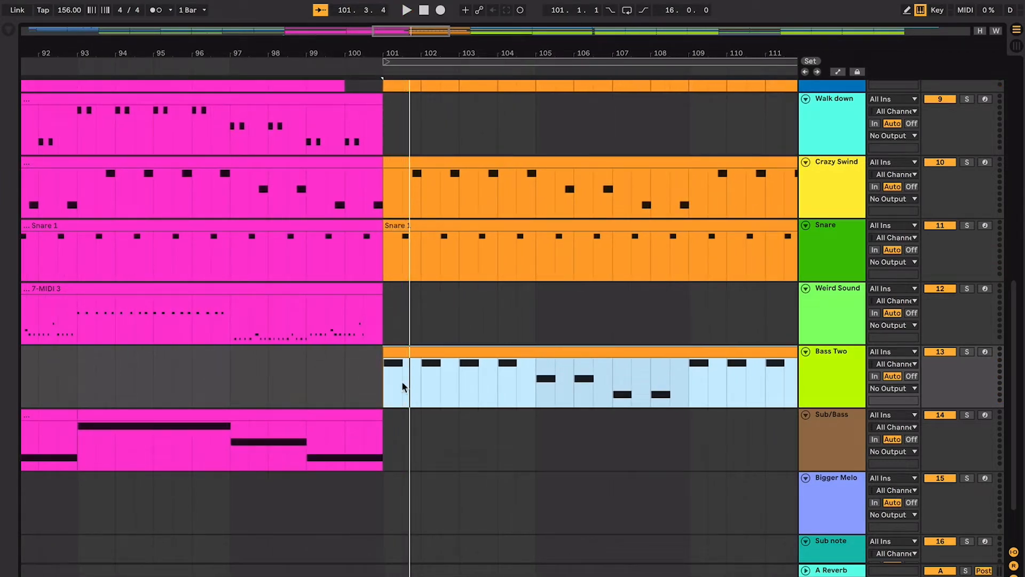
key(space)
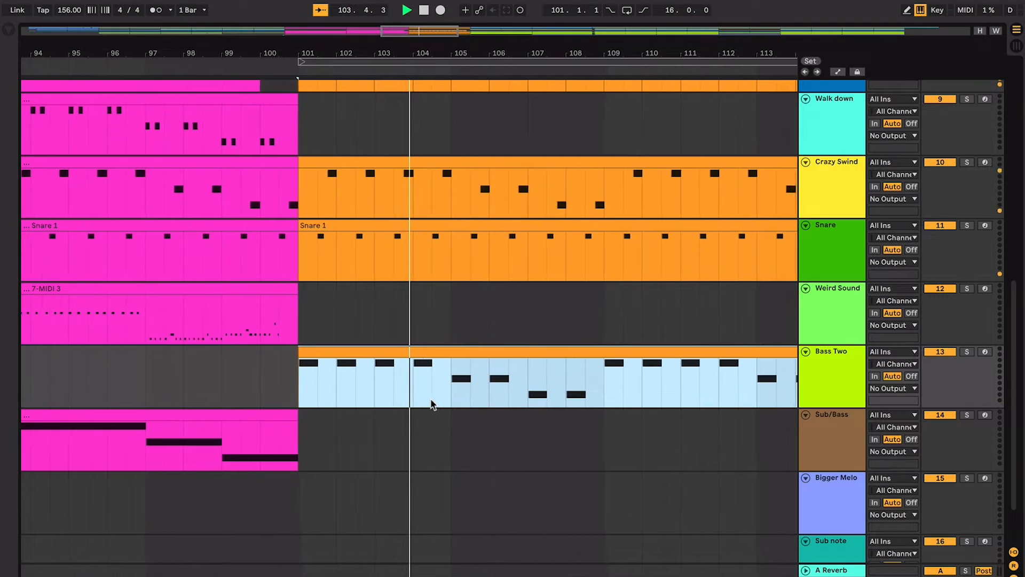
key(space)
drag(410, 182, 396, 182)
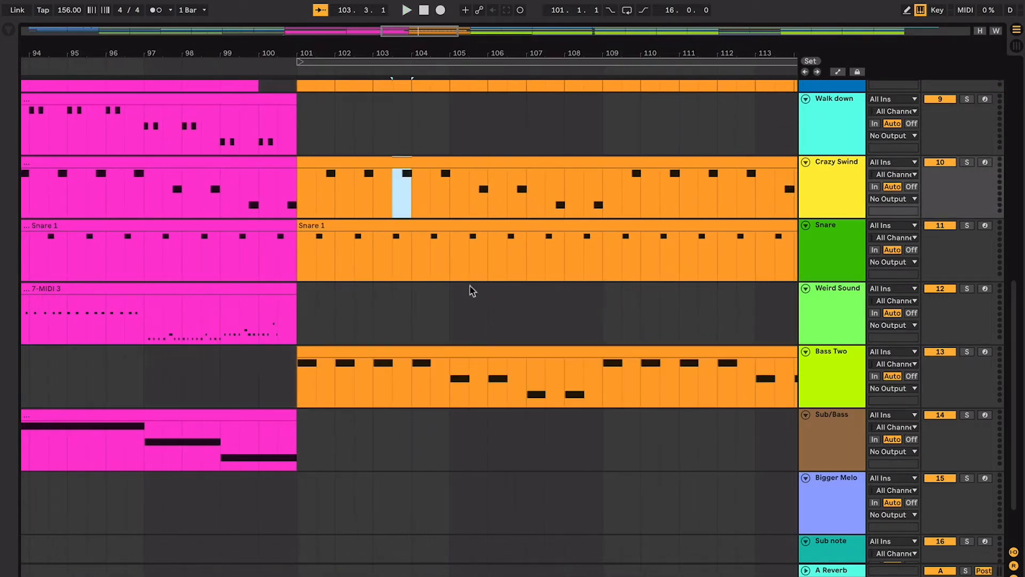
- Play the Bass Two pattern from bar 105 past bar 109, stop, and set the insert marker at bar 113
click(404, 372)
click(441, 374)
key(space)
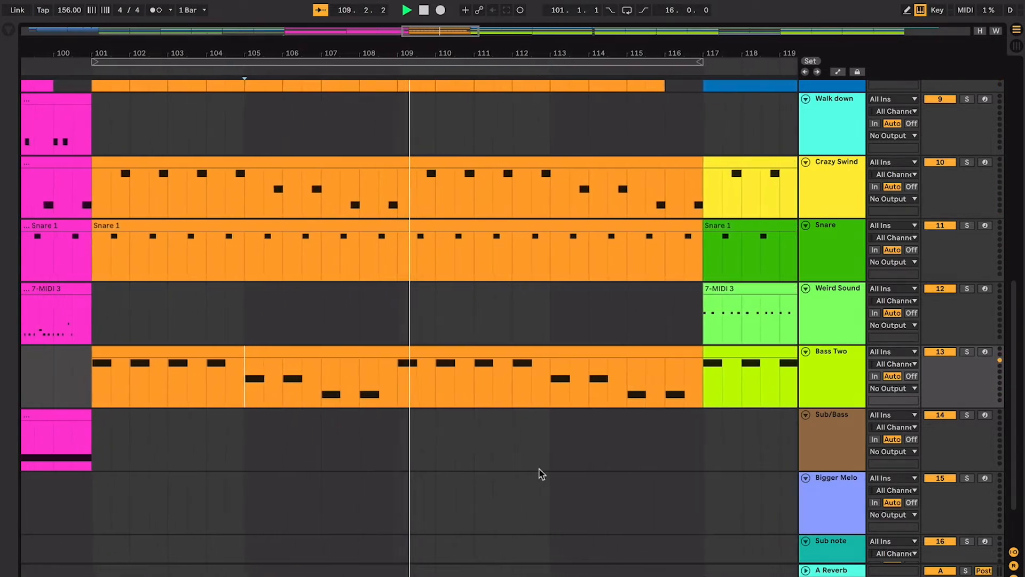
click(469, 392)
key(space)
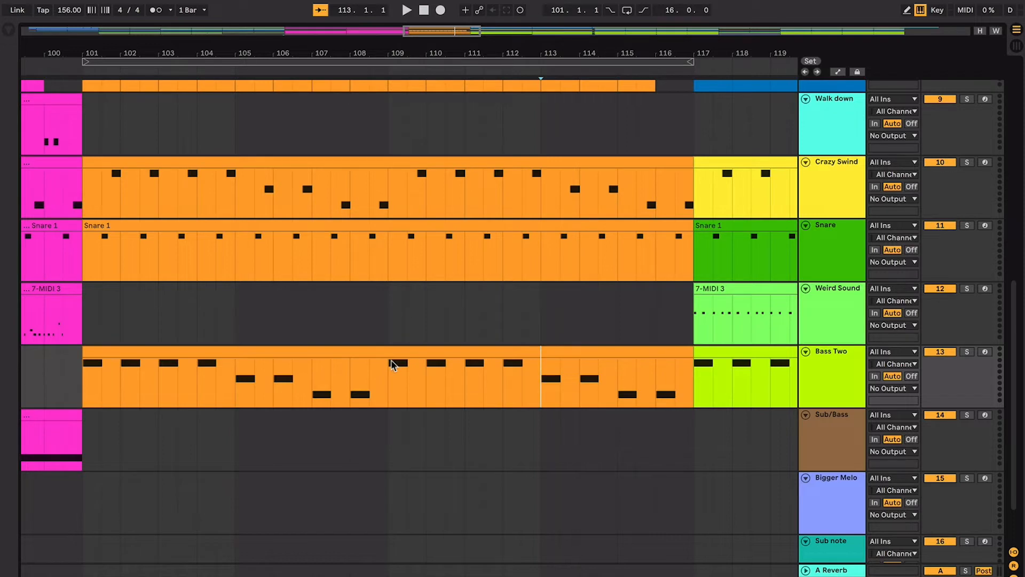
- Compare the orange Bass Two clip with the Bass Two, Sub/Bass and Bigger Melo clips in the sections up to bar 153
key(minus)
key(minus)
key(minus)
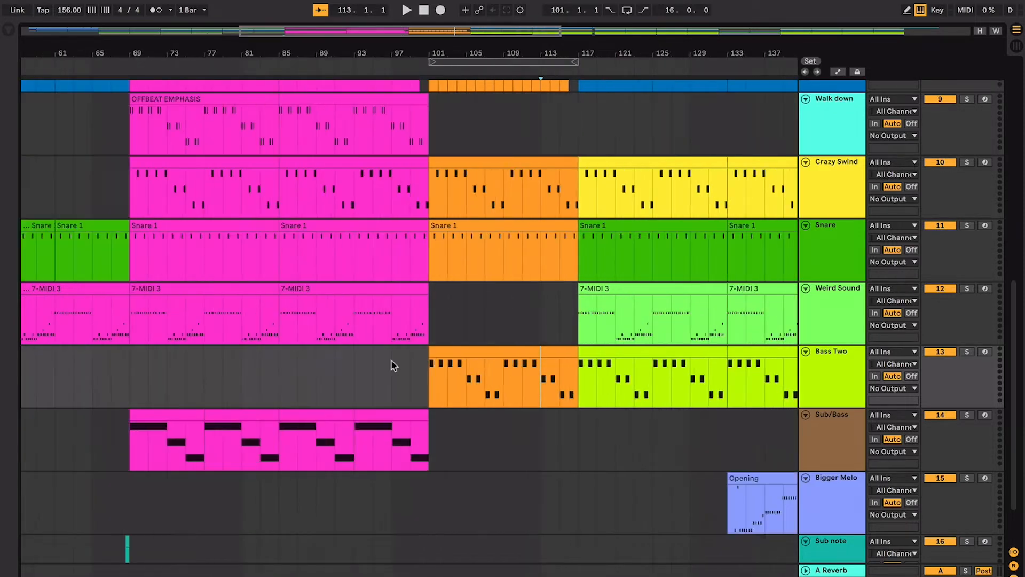
click(655, 383)
scroll(662, 379, right, 5)
scroll(662, 379, down, 1)
click(680, 372)
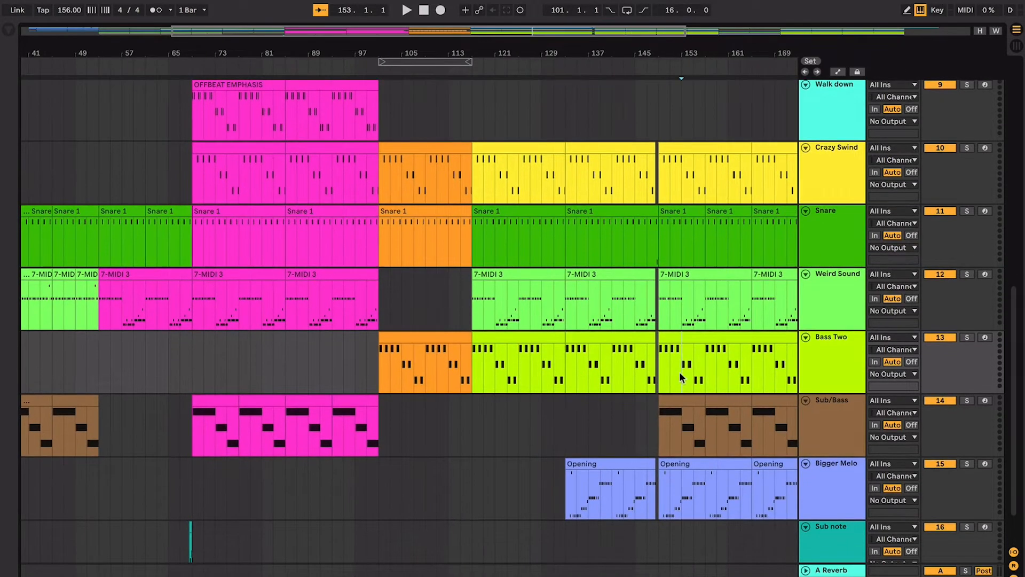
key(plus)
key(plus)
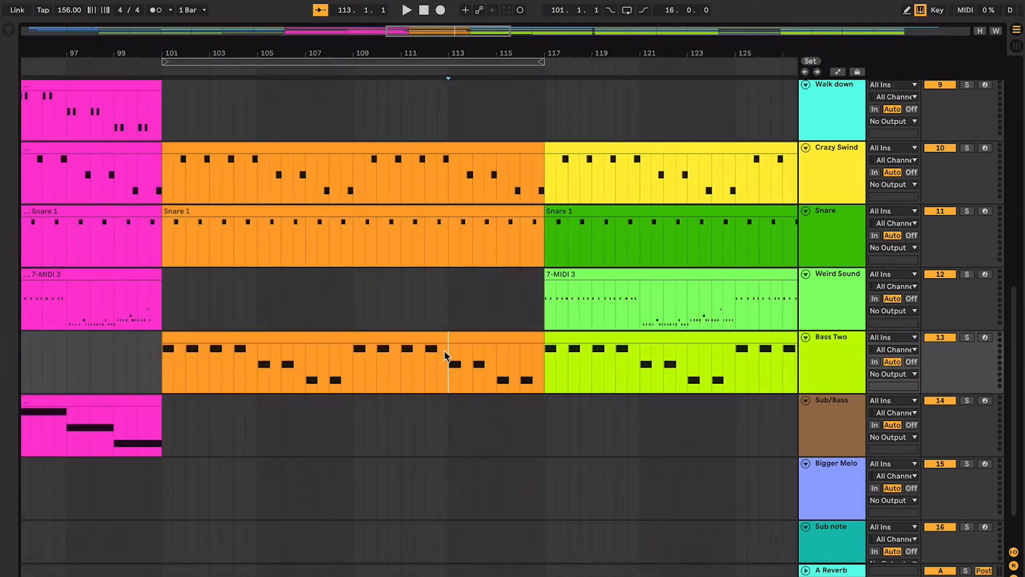
- Return the insert marker to bar 109 and examine the Bass Two pattern against the offbeat, Crazy Swind and Snare clips
click(355, 363)
scroll(356, 363, right, 1)
scroll(356, 368, right, 1)
scroll(355, 369, up, 1)
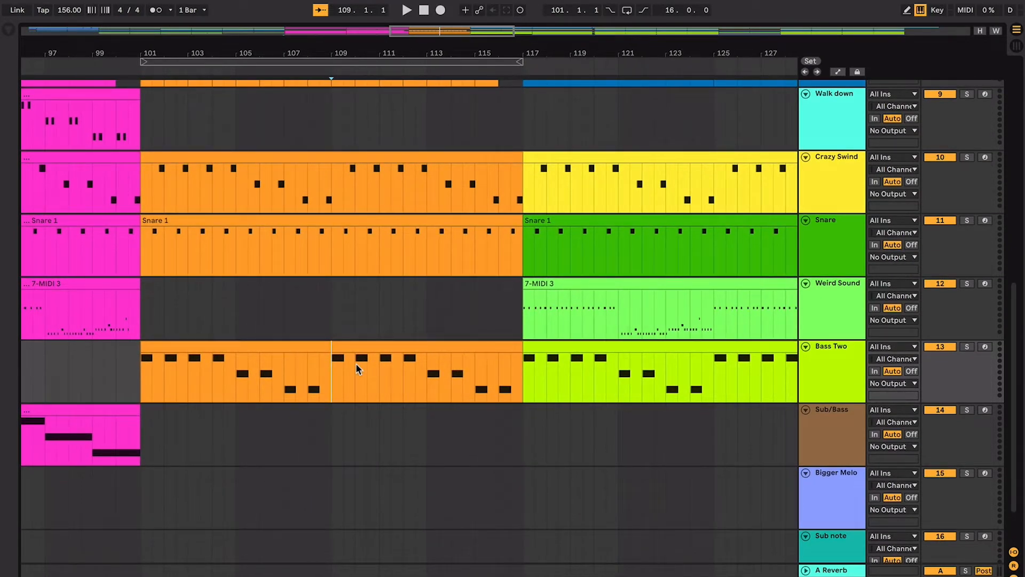
scroll(242, 278, left, 5)
scroll(243, 277, up, 3)
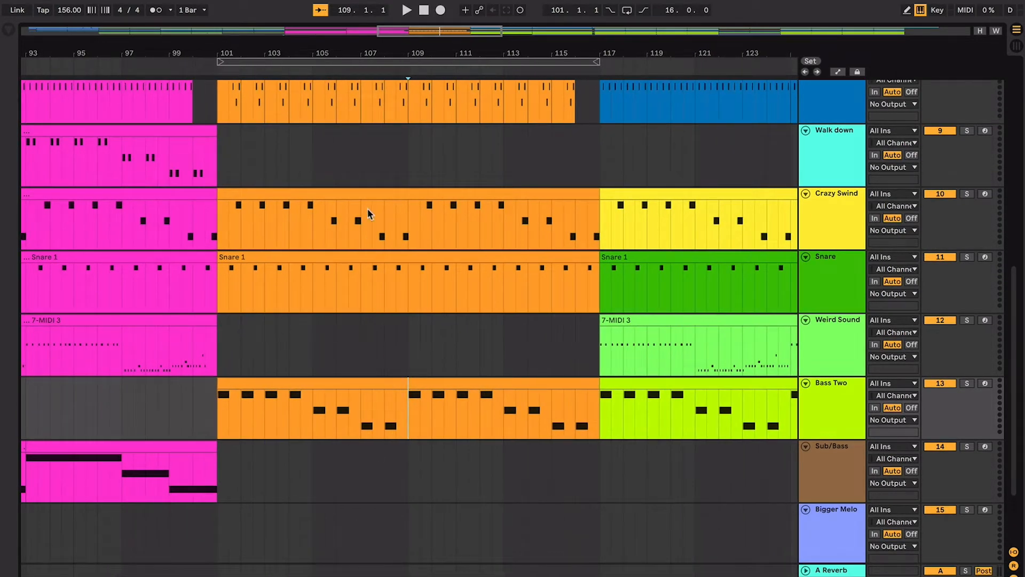
scroll(368, 214, up, 10)
scroll(364, 219, down, 12)
scroll(364, 219, left, 3)
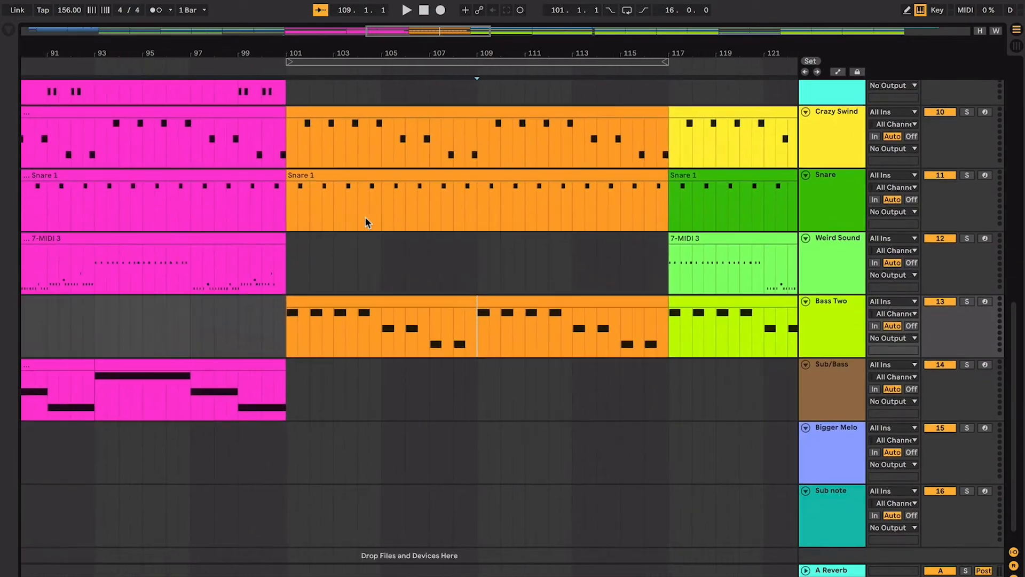
- Select the orange Bass Two clip, return the insert marker to bar 109, and compare its pattern with the tracks above
scroll(365, 222, left, 2)
scroll(365, 222, down, 1)
click(448, 298)
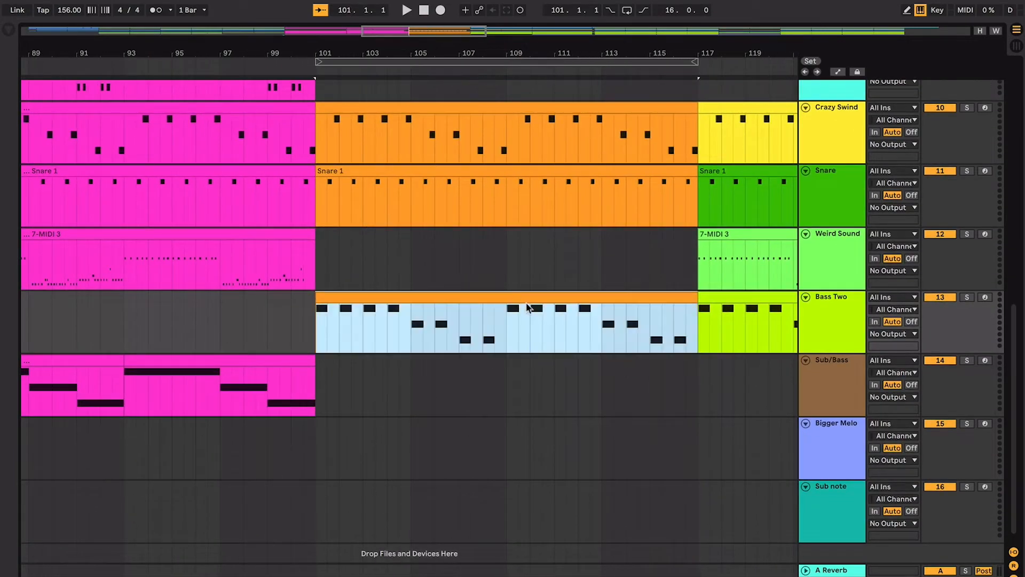
click(500, 327)
scroll(500, 325, up, 8)
scroll(501, 323, right, 3)
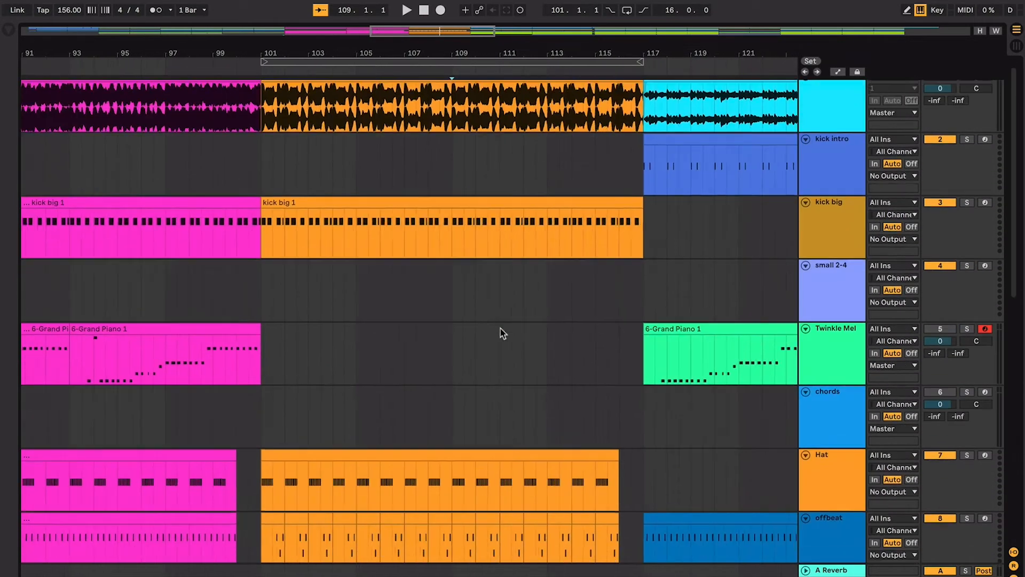
scroll(501, 320, down, 9)
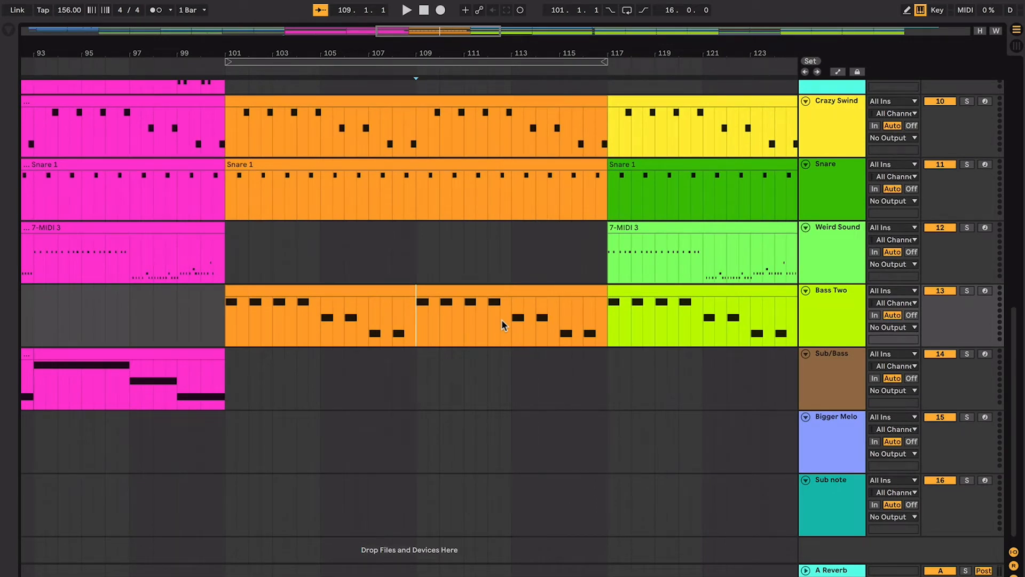
- Play the arrangement from bar 109 into the section at bar 117 and select the yellow Crazy Swind clip there
key(space)
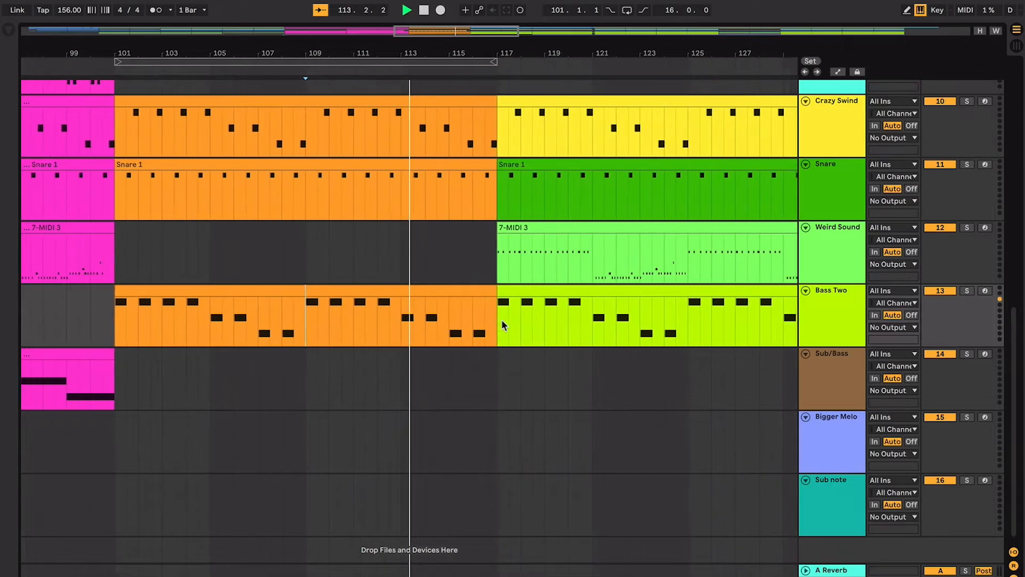
scroll(502, 319, up, 4)
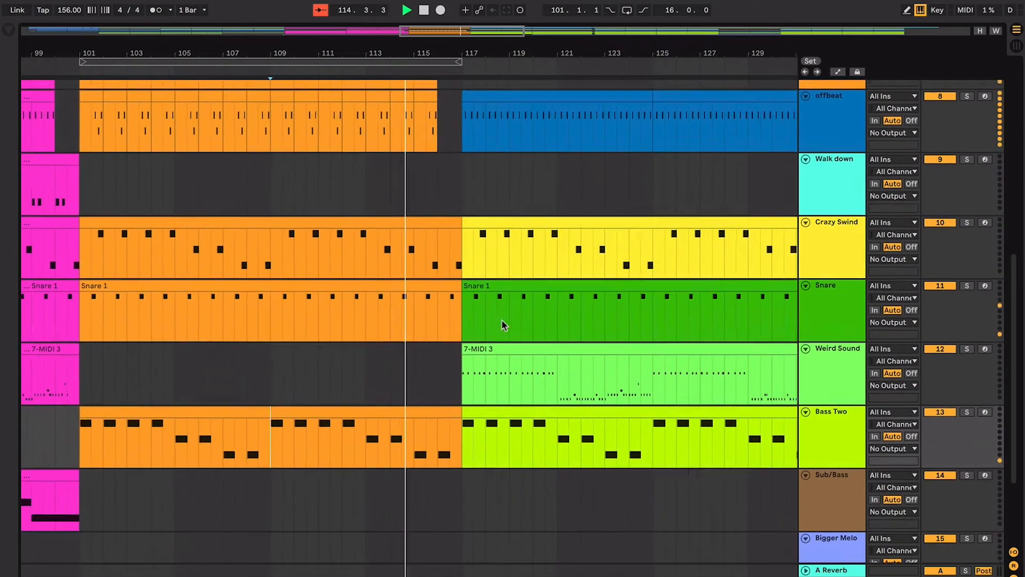
scroll(501, 319, up, 2)
scroll(501, 320, up, 1)
key(ctrl+f)
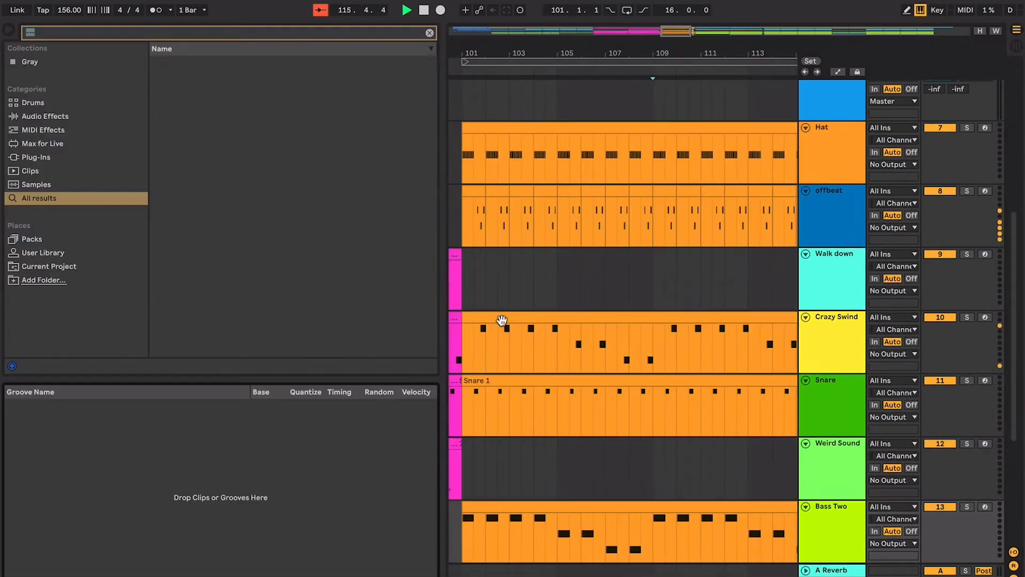
key(ctrl+alt+b)
click(501, 320)
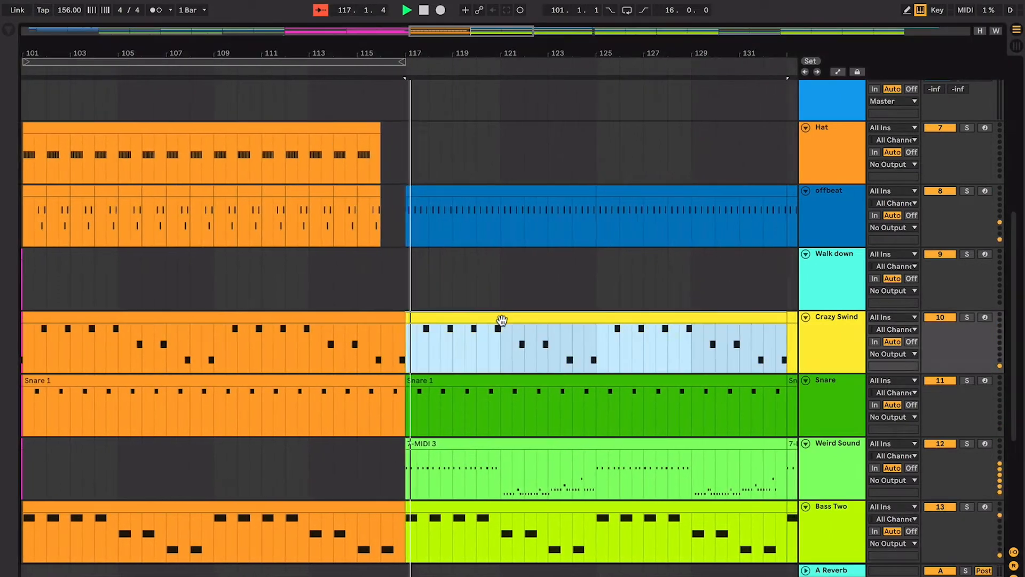
- Shorten the fade-in at the start of the Blue Clouds audio clip at bar 117
scroll(502, 321, up, 5)
scroll(502, 320, left, 1)
scroll(502, 320, up, 5)
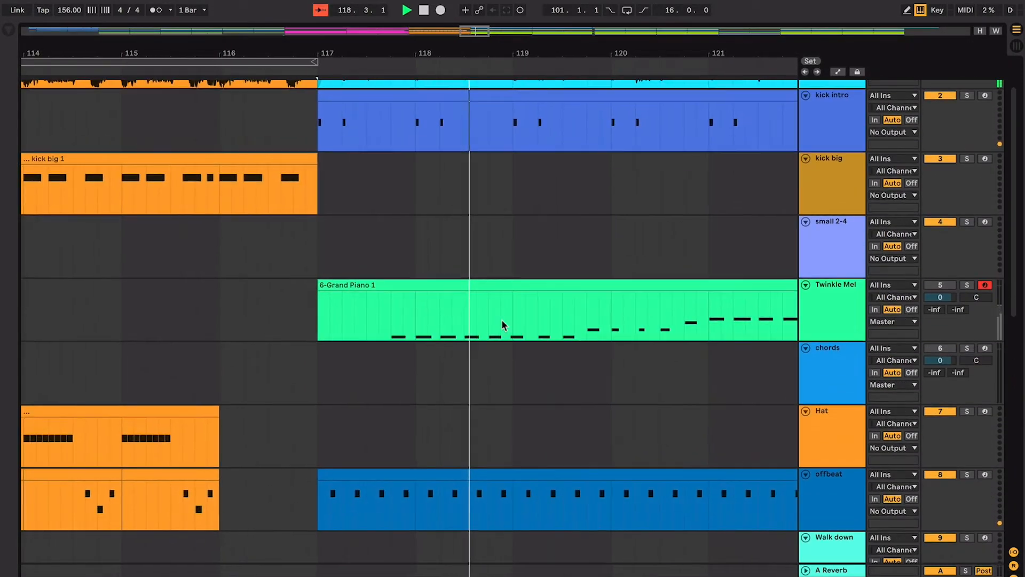
scroll(501, 319, up, 2)
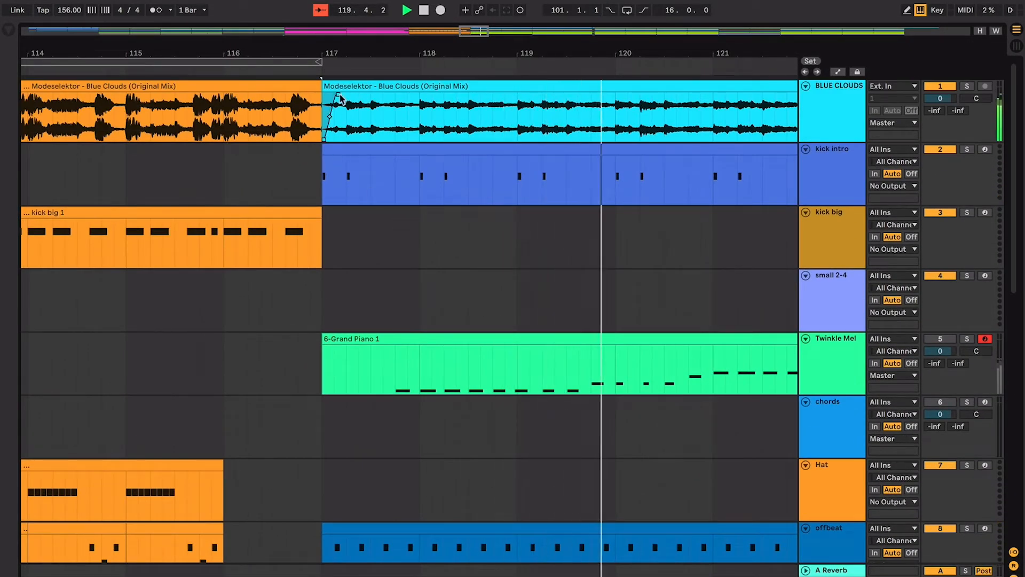
drag(339, 95, 320, 96)
key(super+f)
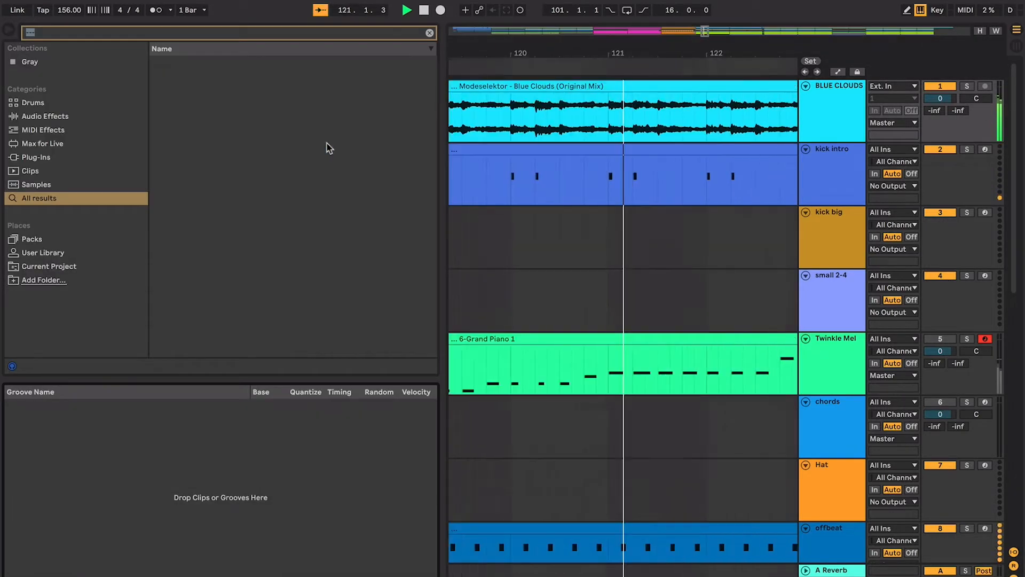
key(super+alt+b)
- Move the Crazy Swind track above Walk down so it sits directly beneath offbeat
scroll(327, 143, down, 2)
scroll(327, 143, down, 8)
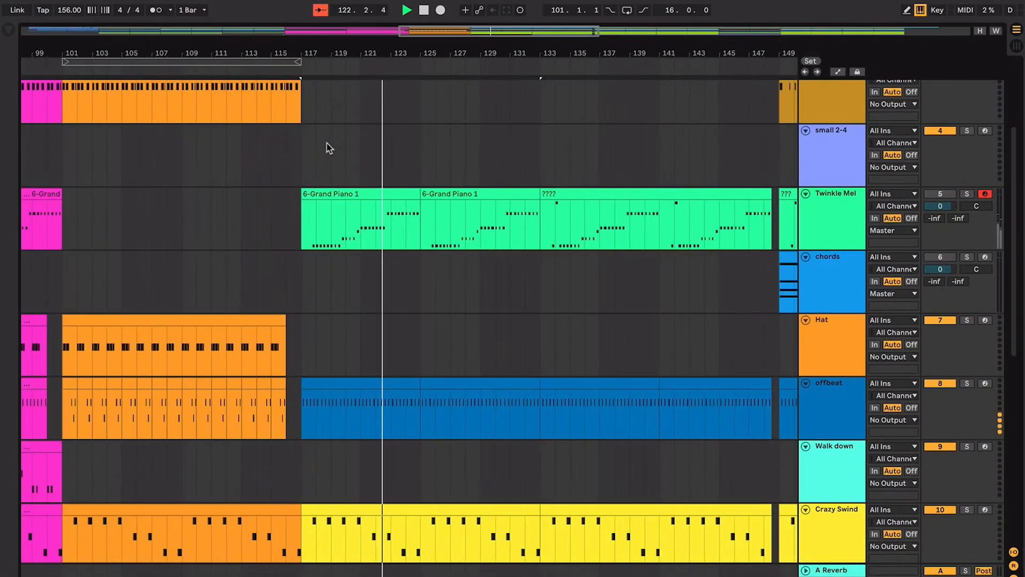
click(818, 319)
key(super+a)
click(812, 321)
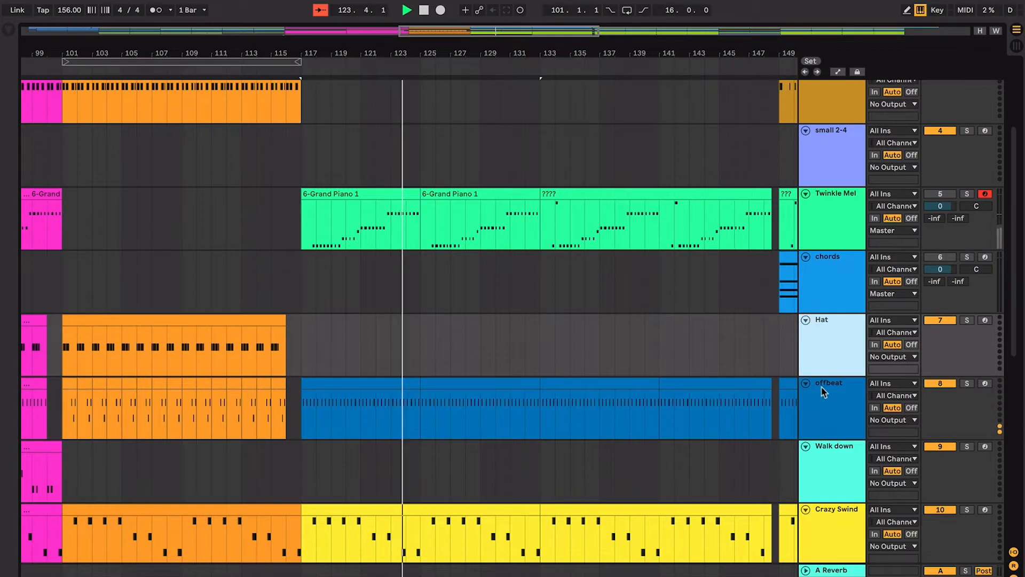
drag(825, 509, 844, 449)
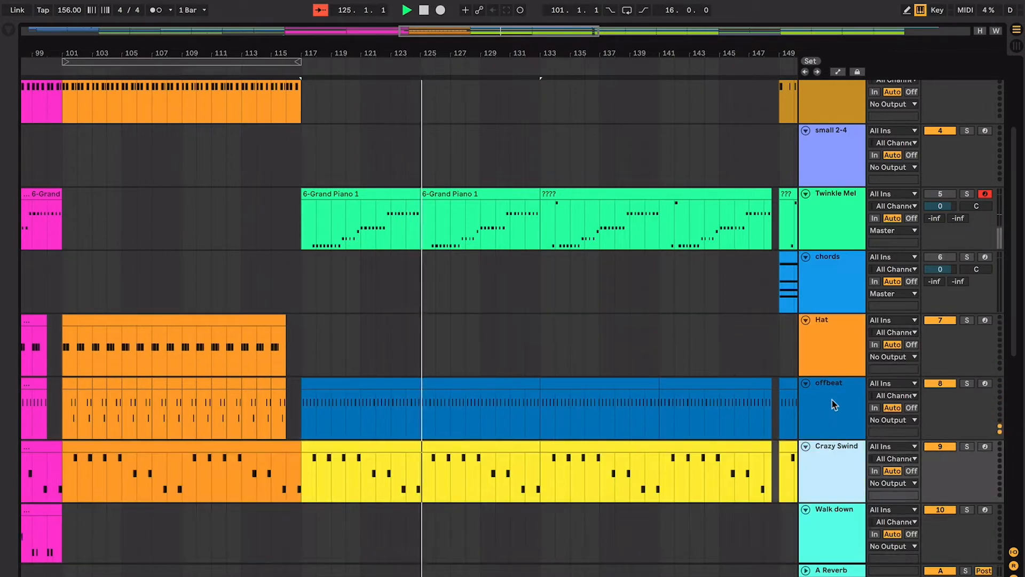
- Move the Snare, Weird Sound and Bass Two tracks together to directly beneath Crazy Swind
scroll(844, 450, down, 6)
click(835, 357)
shift+click(835, 488)
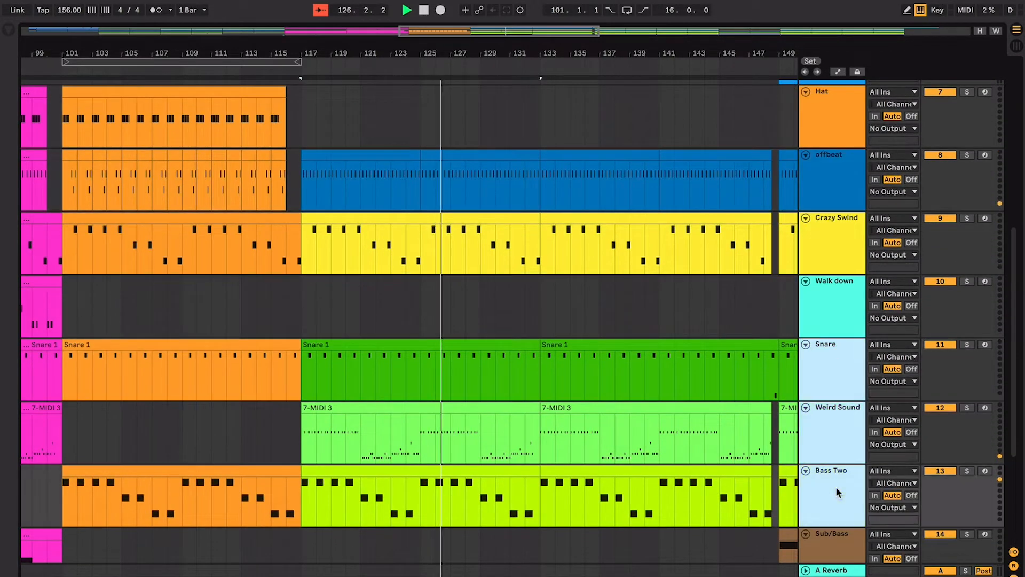
drag(832, 360, 827, 261)
- Move the five tracks from offbeat through Bass Two above chords, directly beneath Twinkle Mel
scroll(829, 277, up, 3)
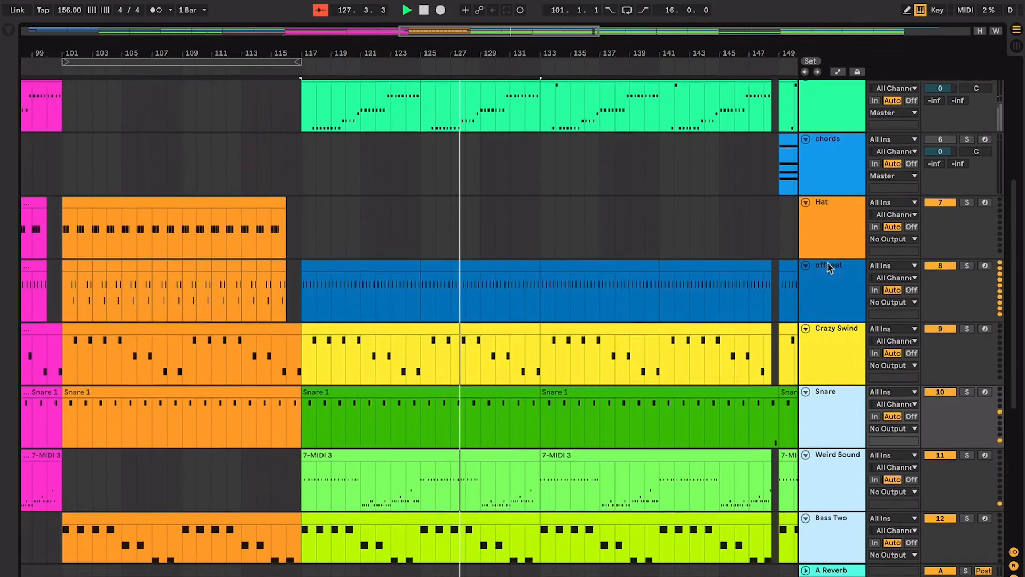
click(831, 293)
scroll(826, 463, down, 2)
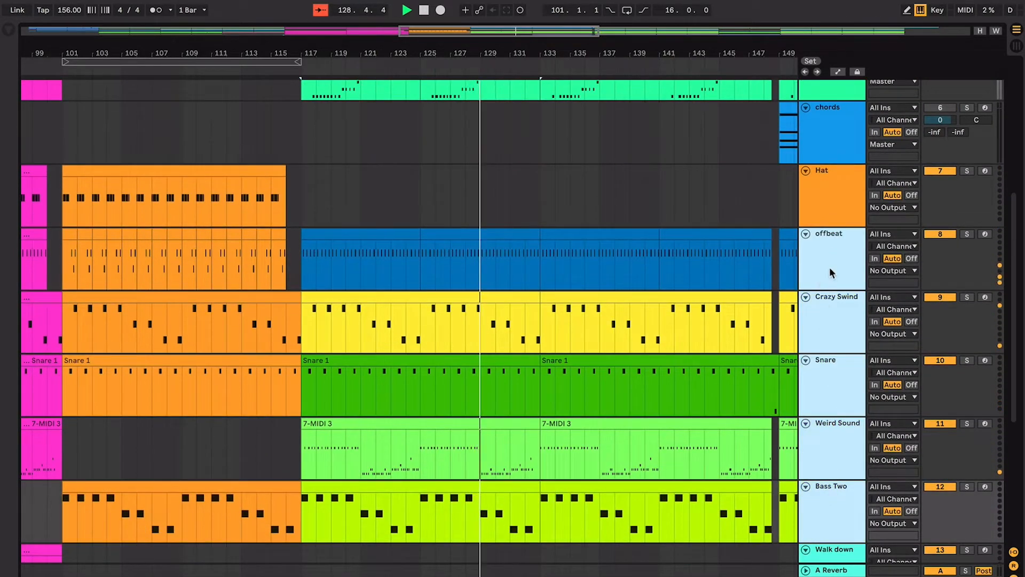
drag(829, 267, 834, 129)
- Move the Bigger Melo track up between Twinkle Mel and offbeat
click(724, 159)
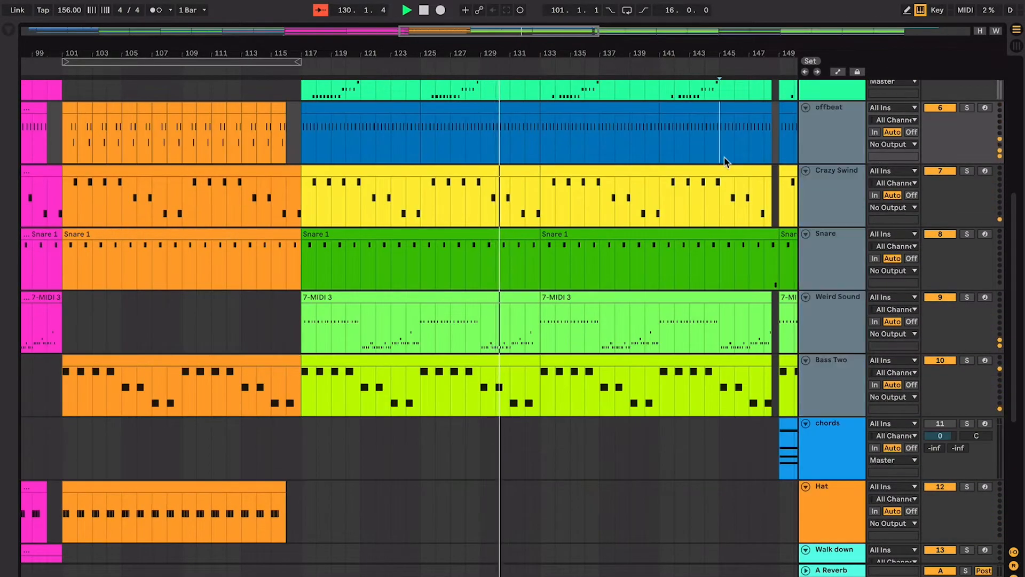
key(plus)
key(plus)
key(plus)
key(plus)
scroll(724, 162, up, 4)
key(minus)
key(minus)
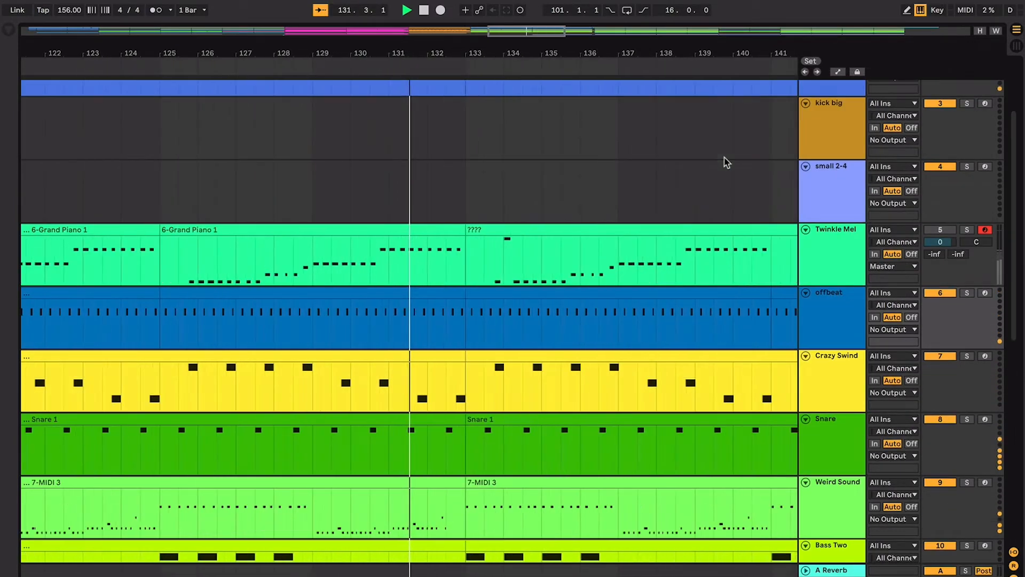
scroll(725, 162, down, 7)
drag(817, 426, 799, 197)
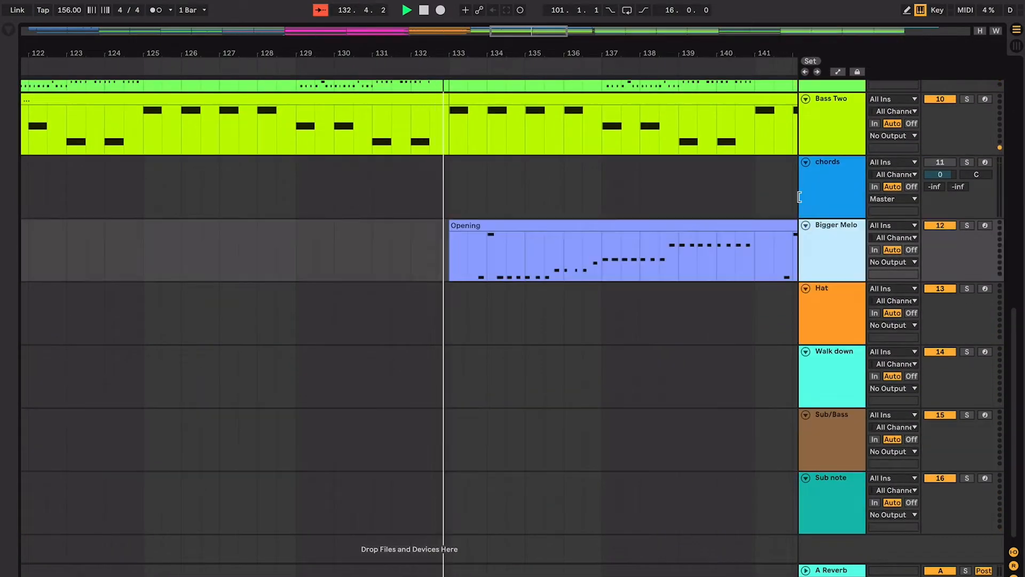
scroll(599, 155, up, 5)
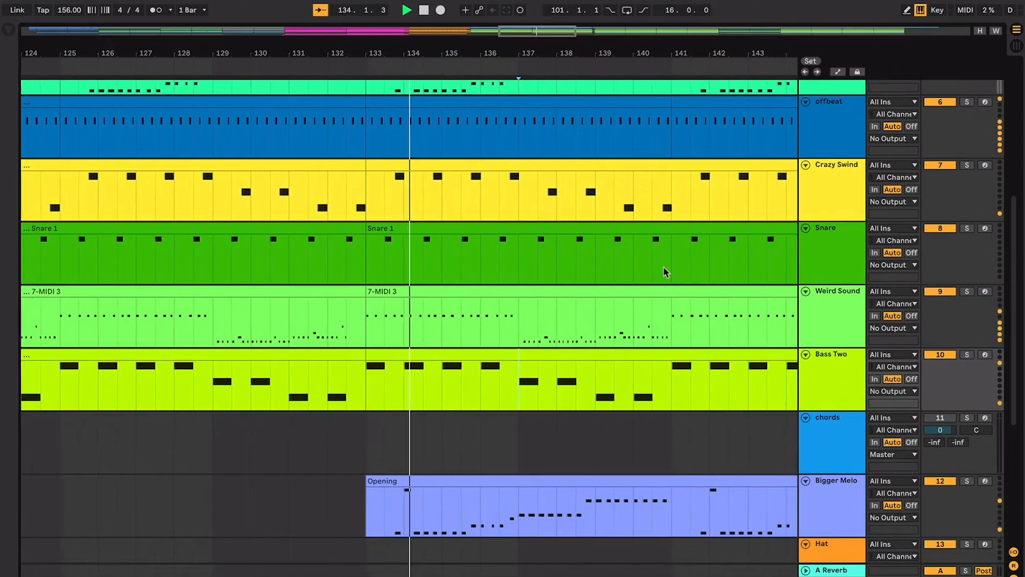
drag(834, 498, 821, 88)
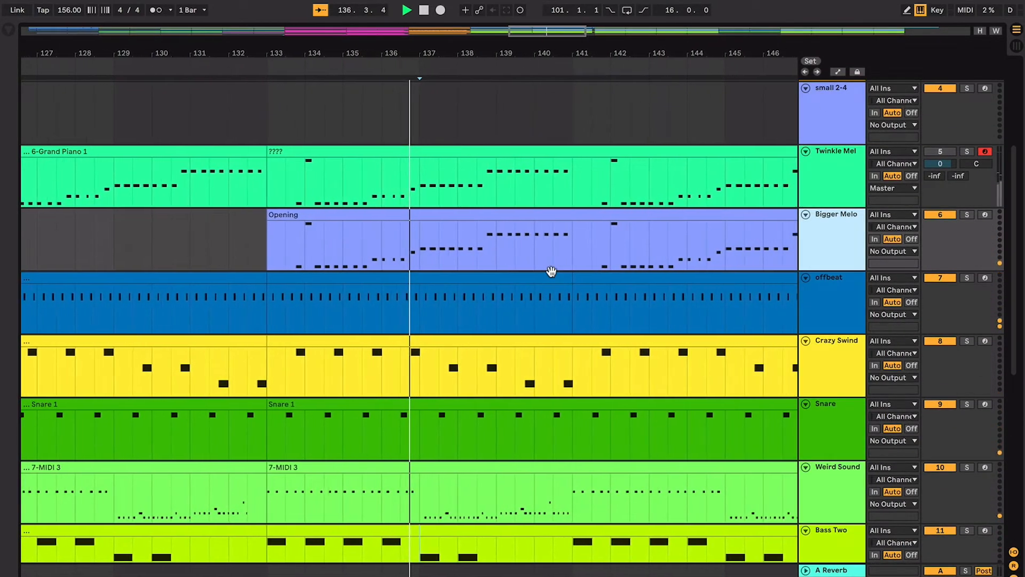
- Select the offbeat clip spanning bars 133 to 141 and compare the Twinkle Mel and Bigger Melo patterns over those bars
click(552, 273)
key(minus)
key(minus)
key(minus)
key(plus)
key(plus)
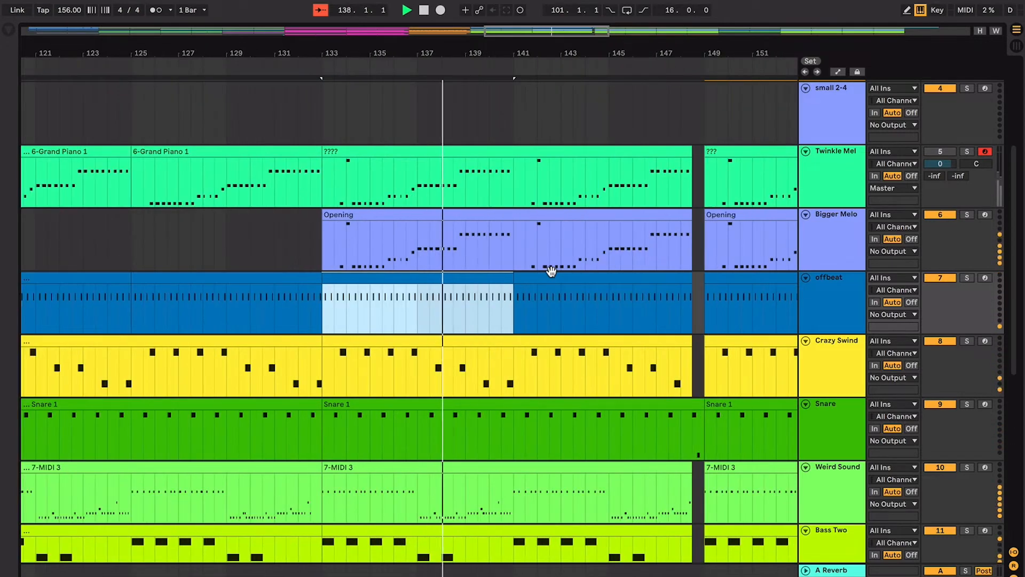
key(plus)
key(plus)
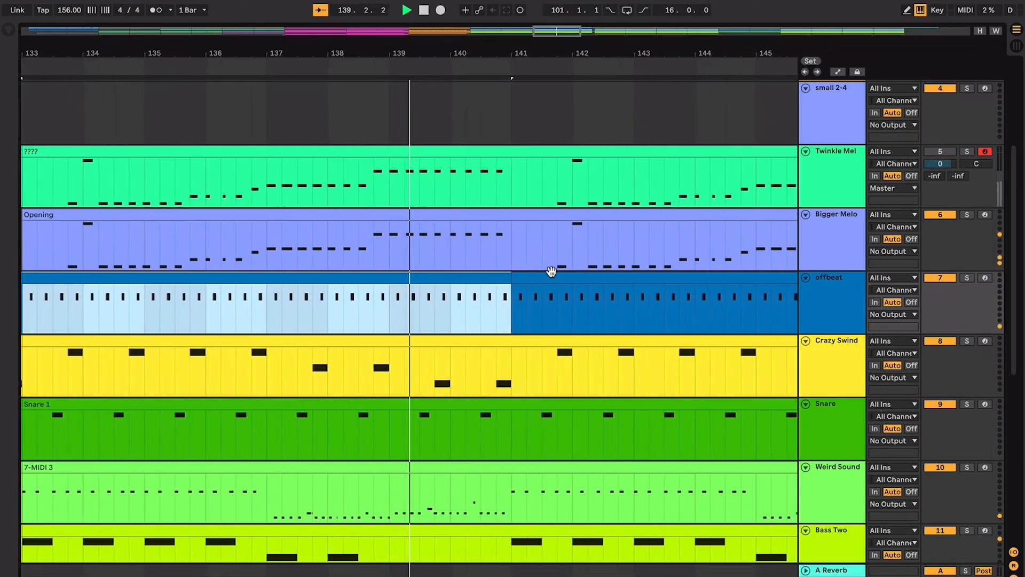
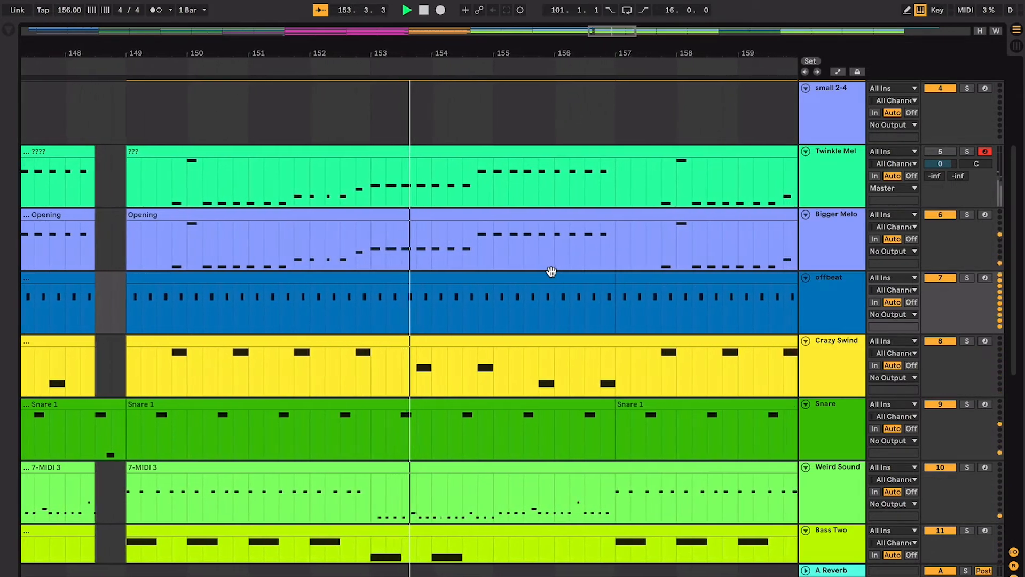
- Play on from bar 153 to bar 167, following the melody, drum and bass parts, and stop playback there
scroll(552, 273, down, 2)
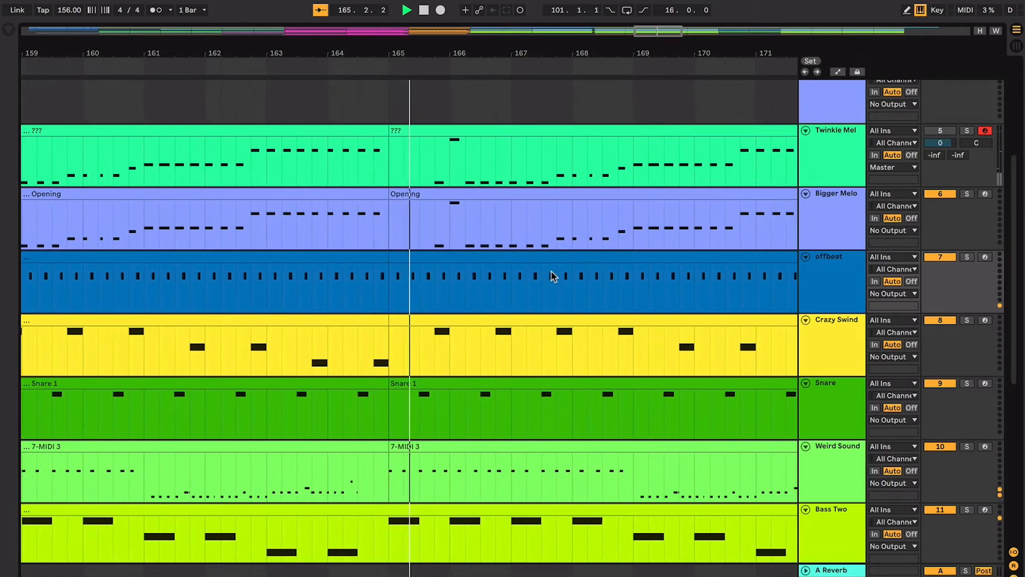
scroll(551, 276, down, 5)
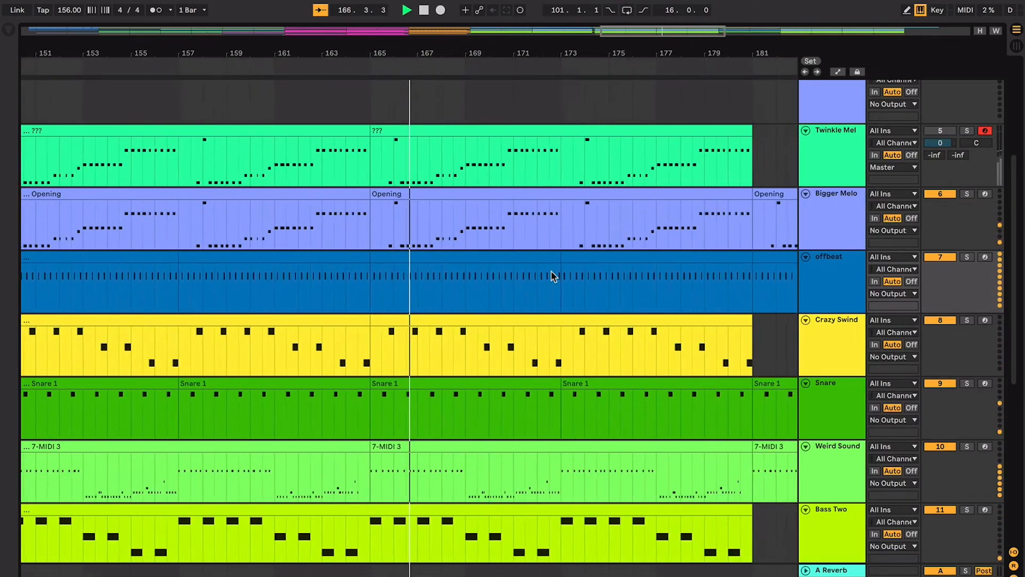
scroll(551, 276, down, 5)
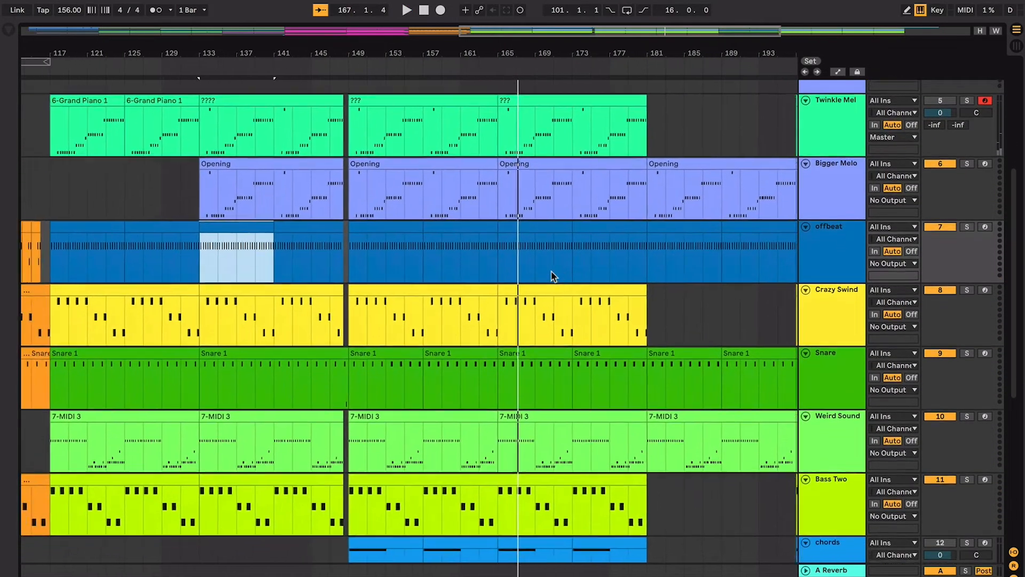
- Place the insert marker at bar 115 on Twinkle Mel and compare the sections on either side of bar 117
scroll(554, 277, up, 5)
scroll(554, 276, left, 5)
click(421, 290)
scroll(422, 290, left, 8)
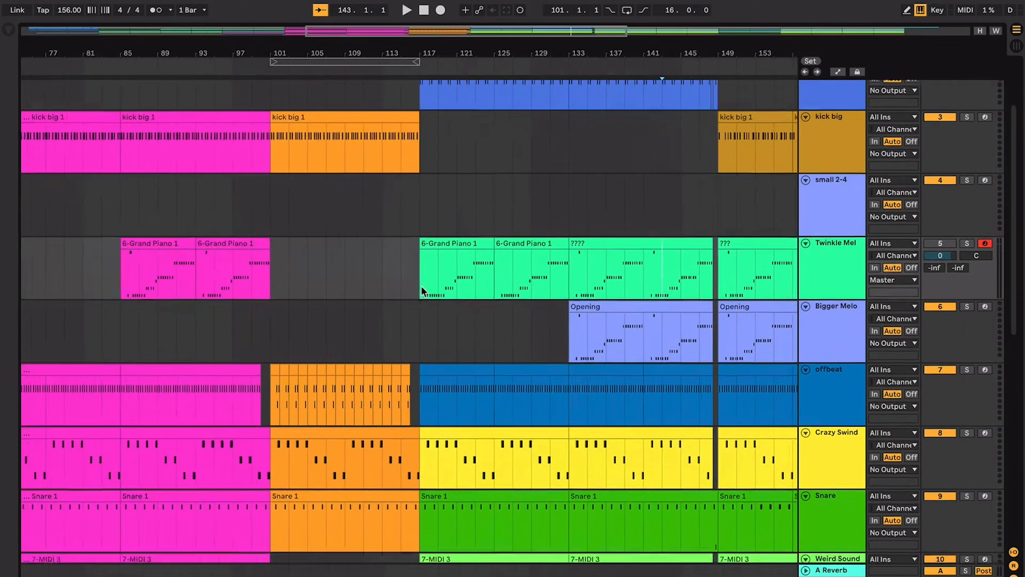
scroll(433, 287, left, 5)
scroll(445, 288, up, 1)
scroll(482, 289, up, 5)
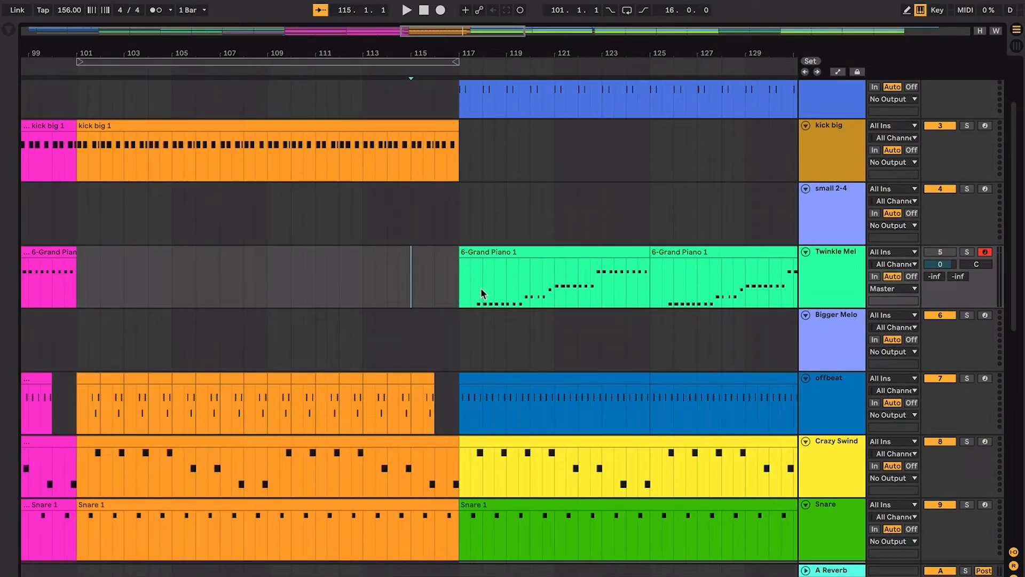
scroll(481, 287, down, 1)
scroll(482, 289, left, 5)
scroll(481, 289, up, 2)
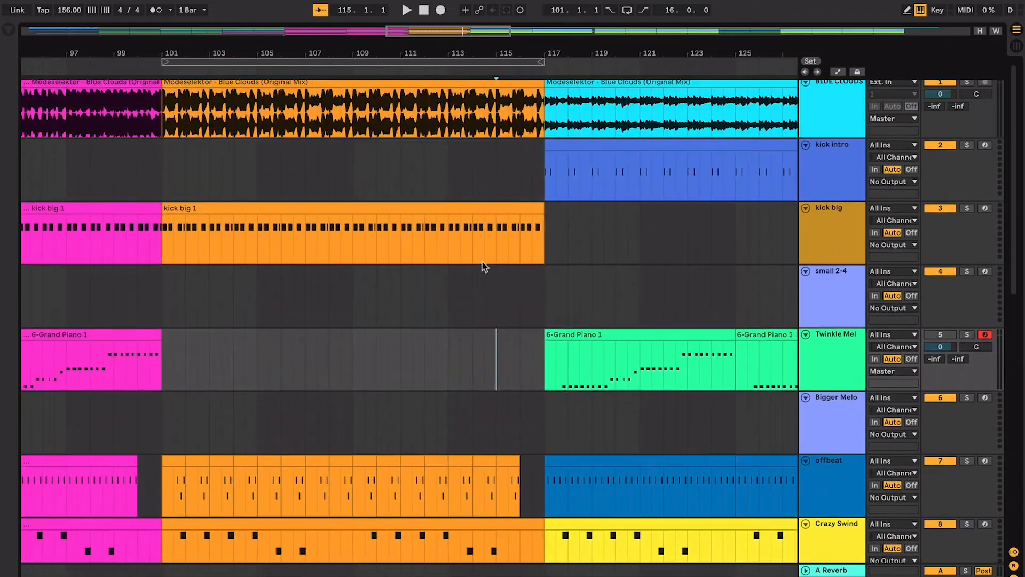
- Set the playback start to bar 117 on small 2-4, play the first two bars of that section and stop
scroll(510, 266, down, 2)
scroll(511, 266, right, 8)
scroll(490, 249, down, 2)
scroll(490, 248, right, 2)
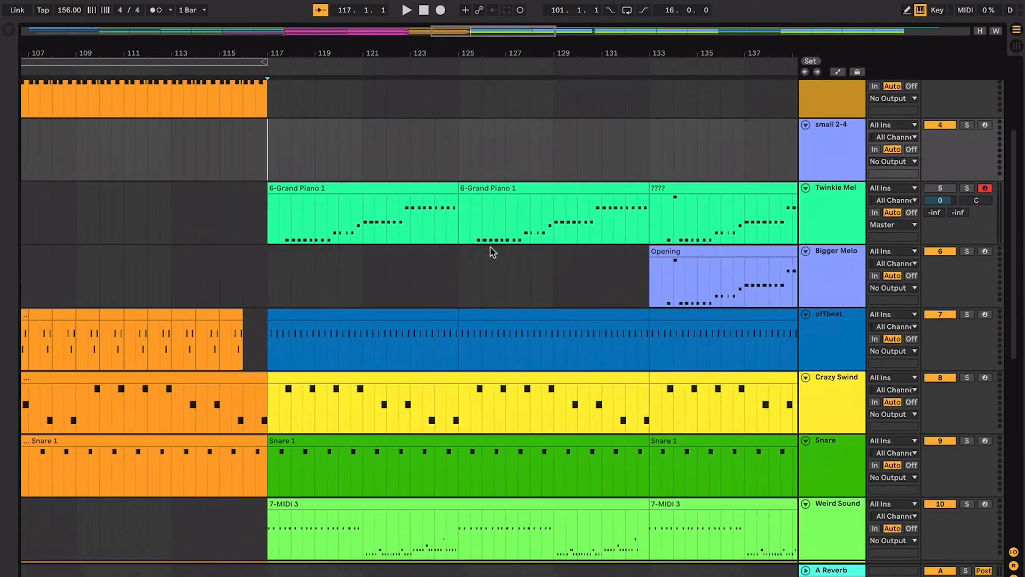
scroll(380, 254, up, 3)
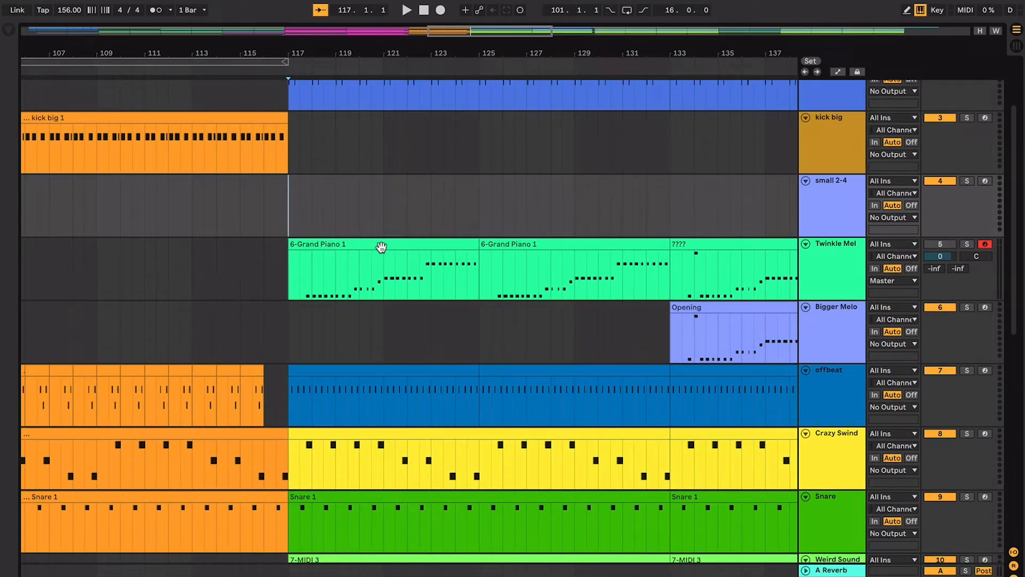
key(space)
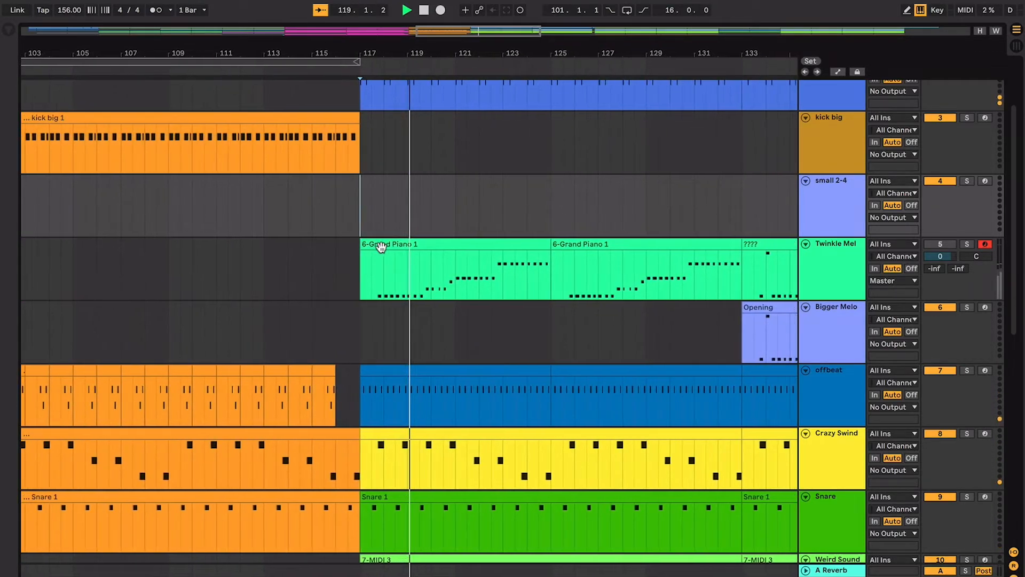
key(space)
- Set the playback start to bar 53 on kick intro and briefly play that earlier section for comparison
key(plus)
key(minus)
key(minus)
key(minus)
scroll(381, 248, left, 10)
scroll(381, 248, up, 3)
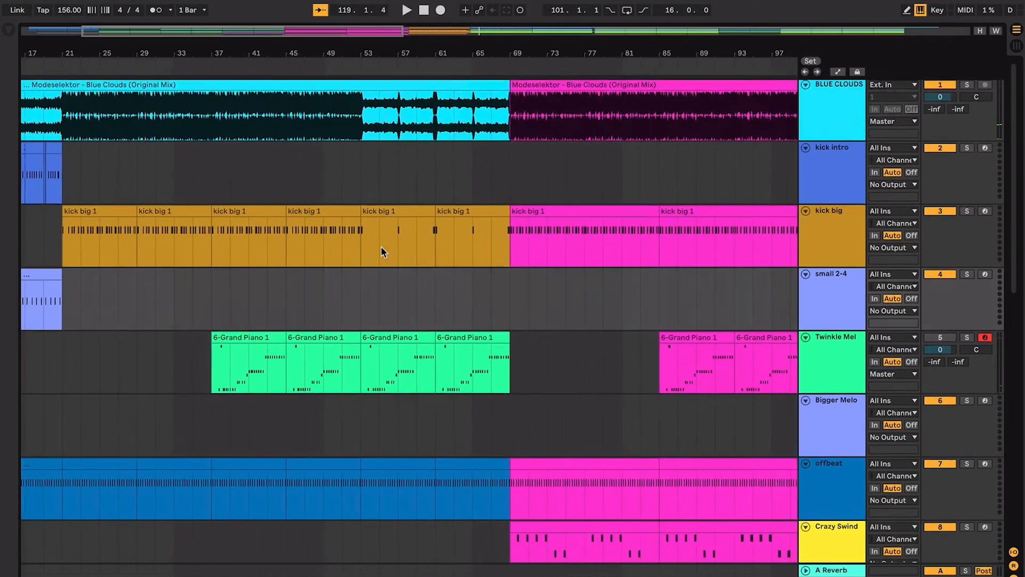
click(352, 159)
key(space)
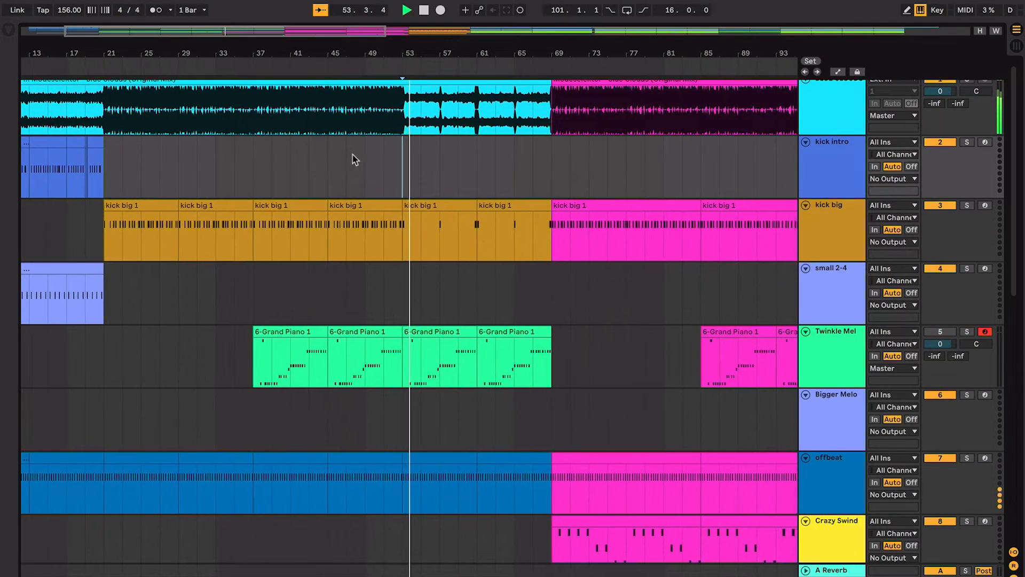
scroll(353, 159, right, 10)
scroll(352, 160, down, 2)
key(space)
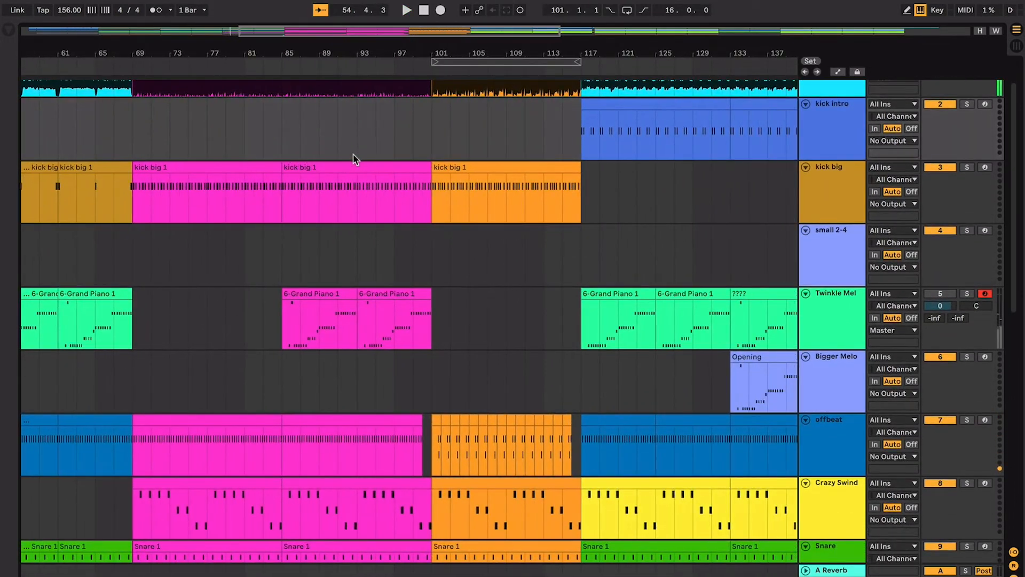
- Mark bar 117 on small 2-4 and select the Crazy Swind and Bass Two clips beginning there in turn
click(581, 256)
scroll(581, 256, right, 2)
scroll(581, 256, down, 1)
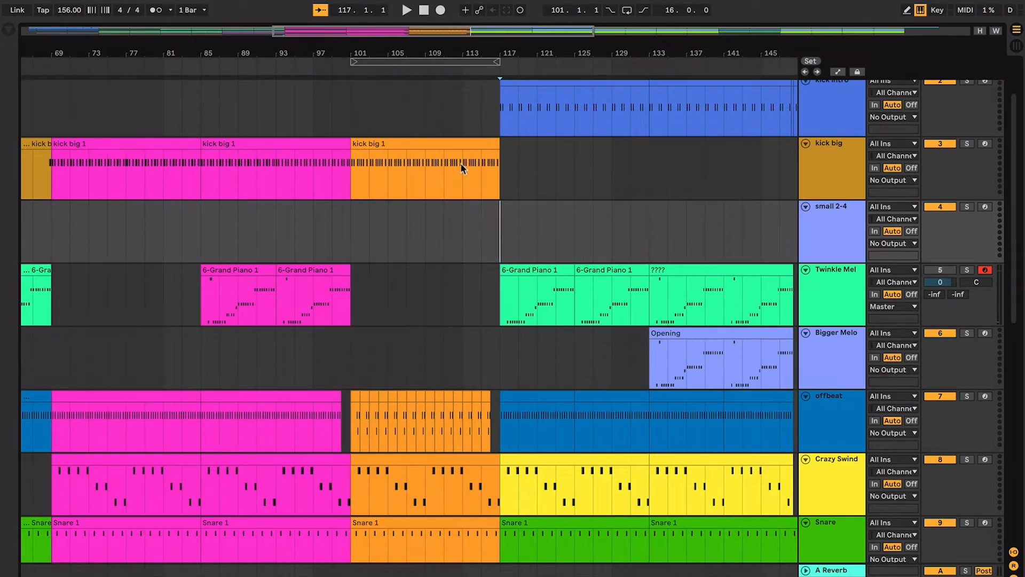
scroll(567, 226, right, 1)
scroll(567, 226, down, 1)
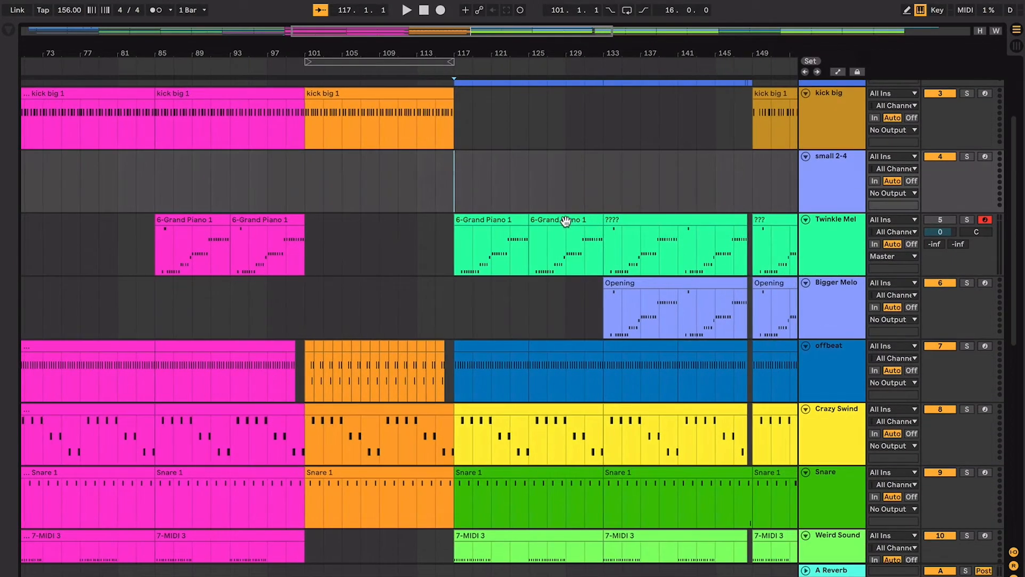
click(555, 407)
scroll(553, 414, down, 4)
click(550, 363)
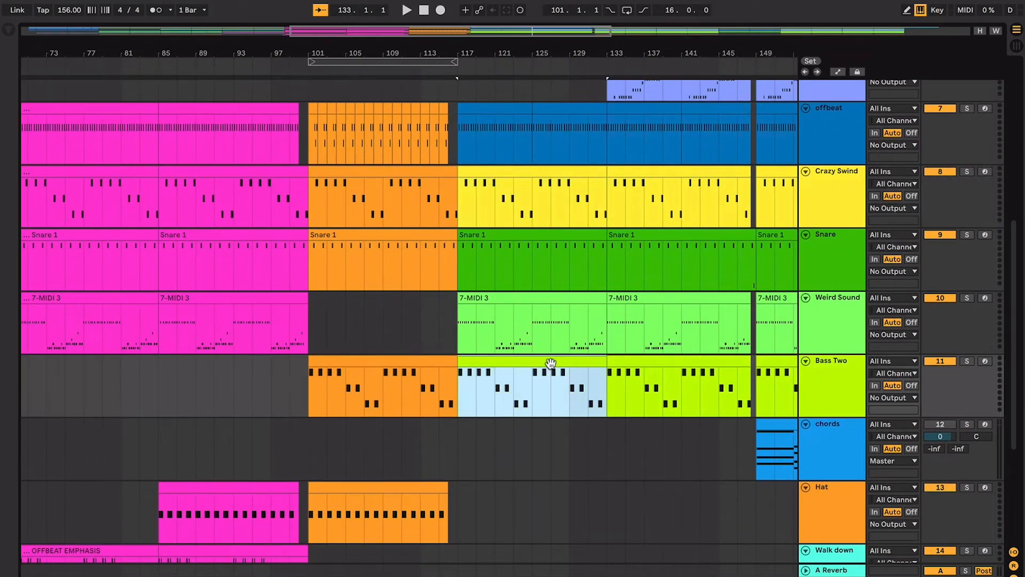
- Compare the arrangement before and after bar 117 across all tracks and place the insert marker at bar 125 on Bigger Melo
scroll(550, 364, up, 4)
scroll(550, 363, right, 1)
key(minus)
key(minus)
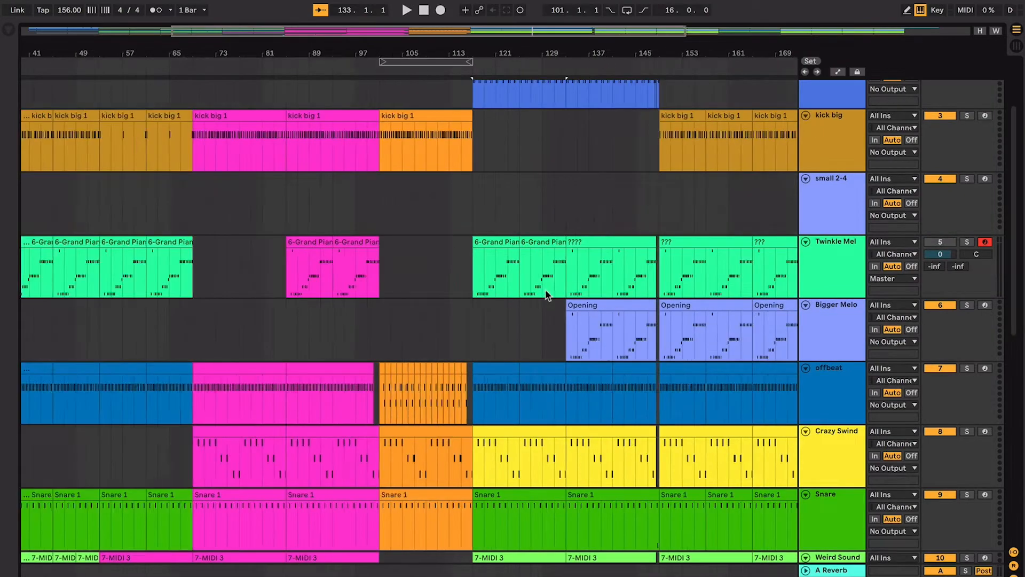
scroll(463, 242, down, 2)
key(plus)
key(plus)
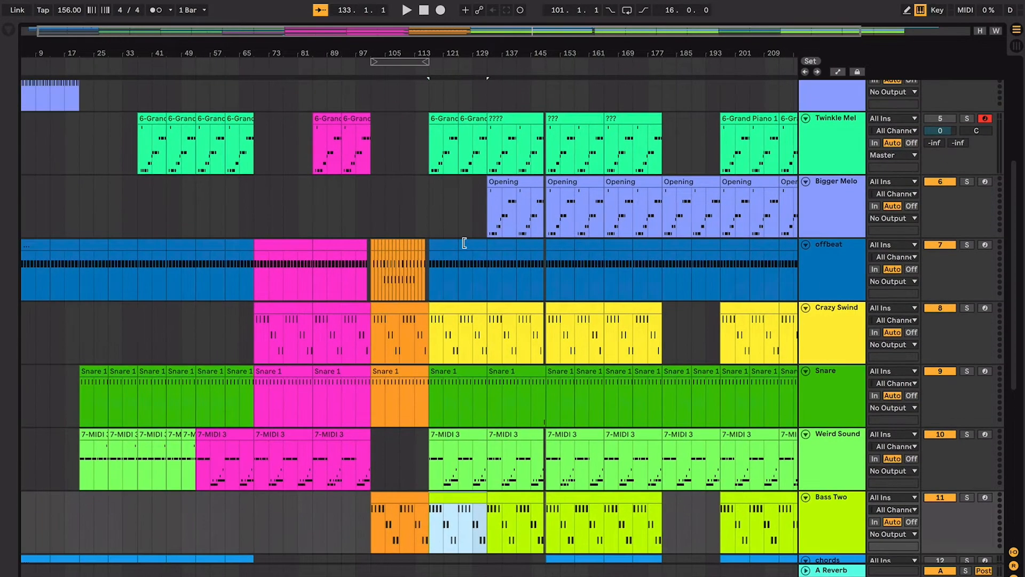
scroll(460, 235, up, 1)
click(451, 229)
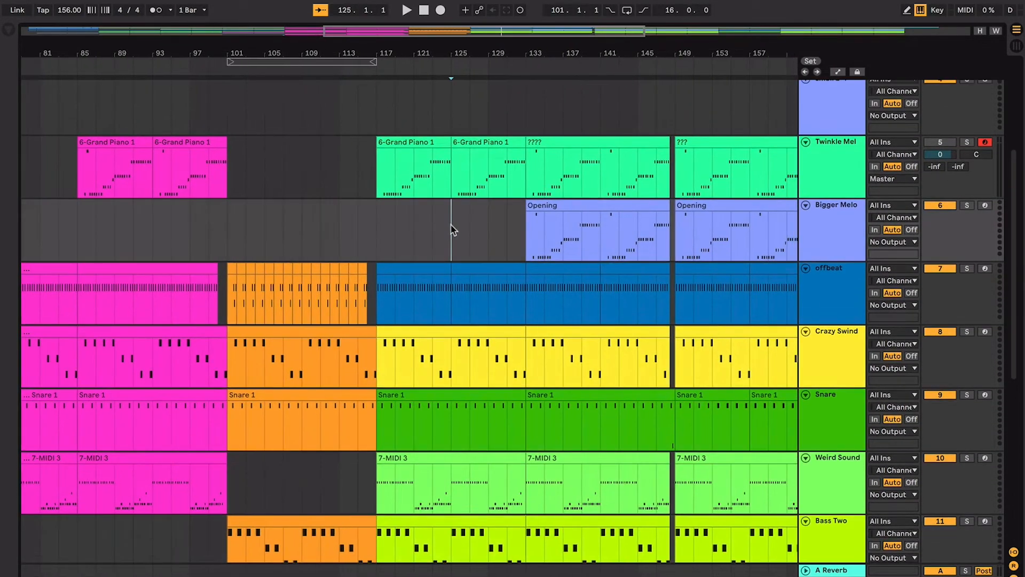
scroll(450, 228, up, 2)
key(plus)
key(plus)
key(plus)
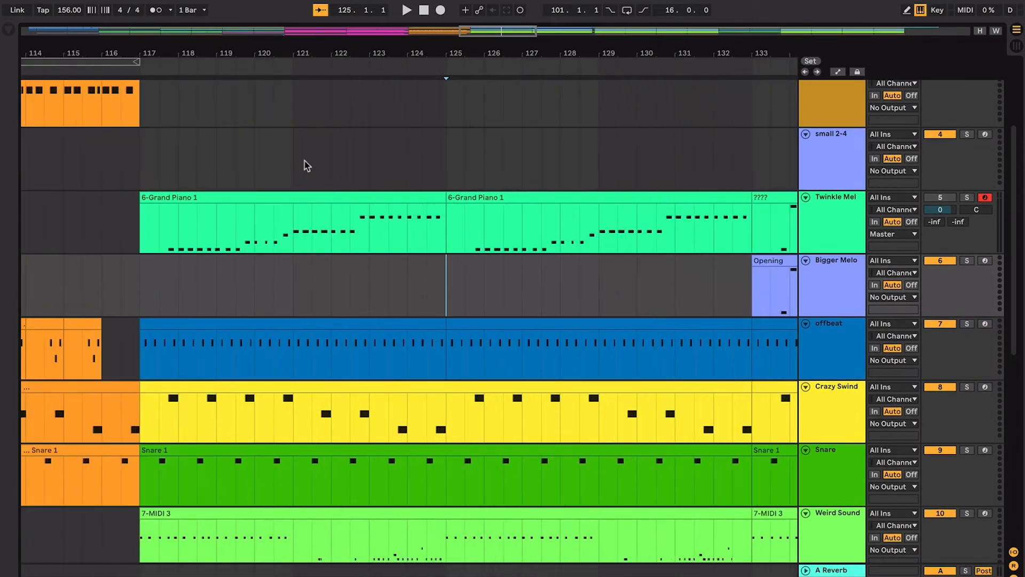
double_click(147, 153)
key(alt+super+l)
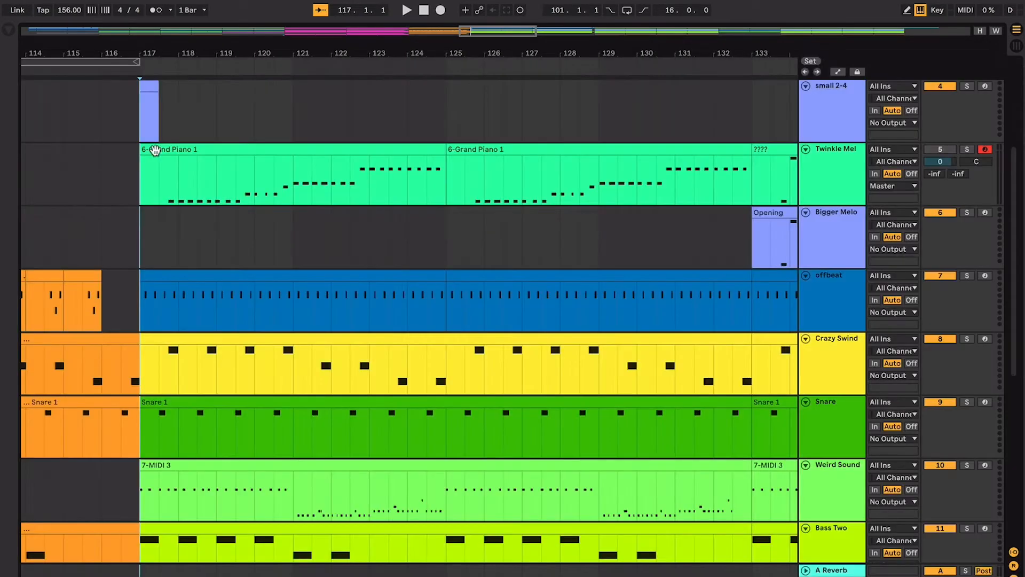
click(150, 86)
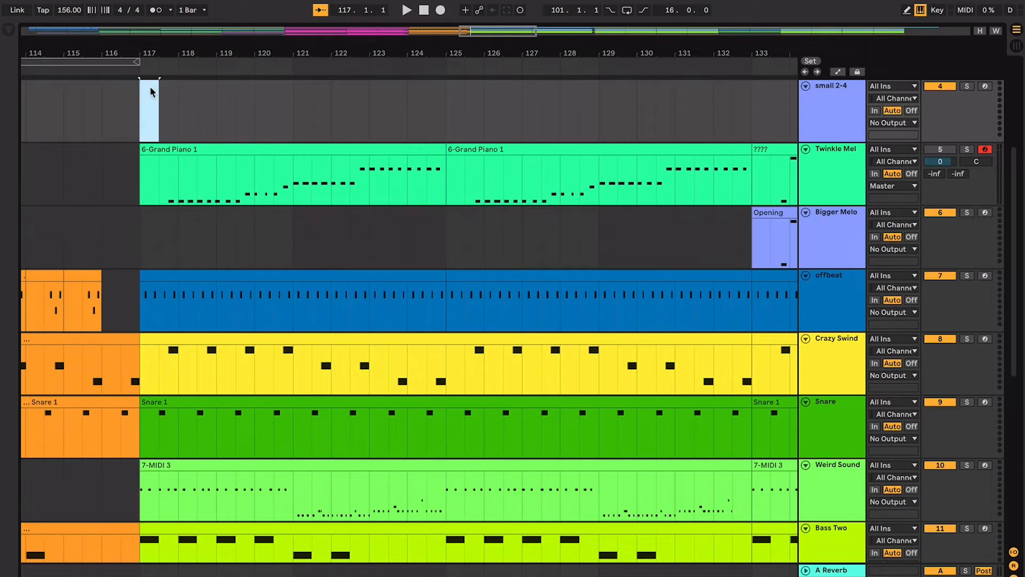
drag(131, 126, 740, 163)
- Compare the Twinkle Mel and Bigger Melo patterns from bar 133 and select the Twinkle Mel clip starting there
scroll(694, 157, right, 5)
click(570, 155)
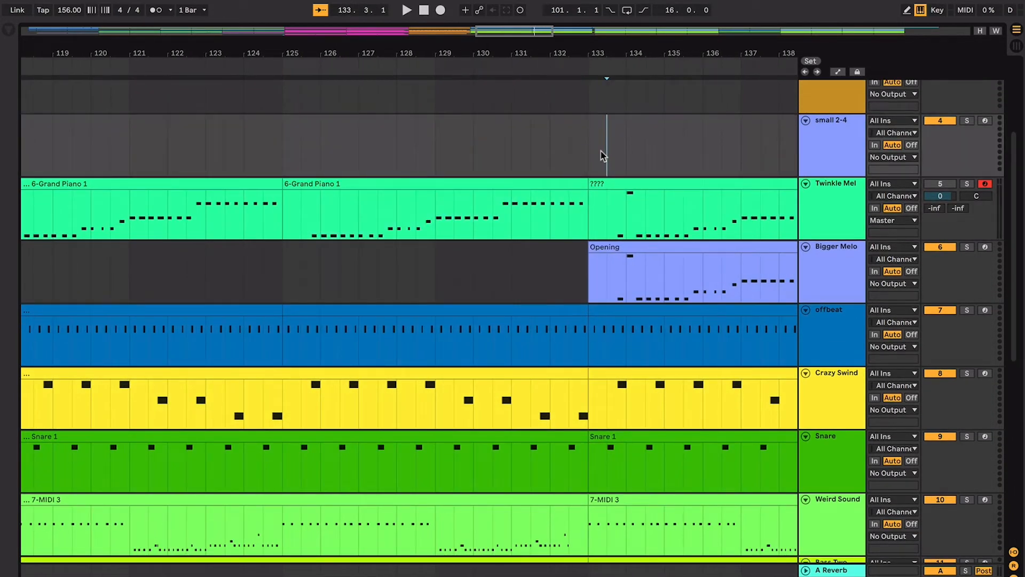
scroll(603, 156, down, 3)
scroll(602, 156, right, 6)
click(624, 181)
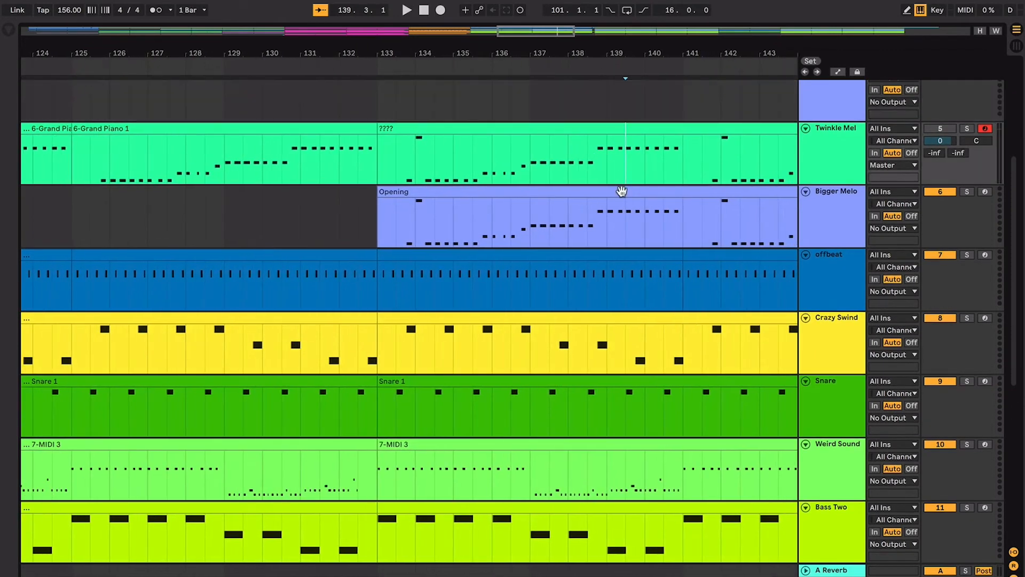
click(622, 191)
scroll(620, 192, right, 3)
click(589, 125)
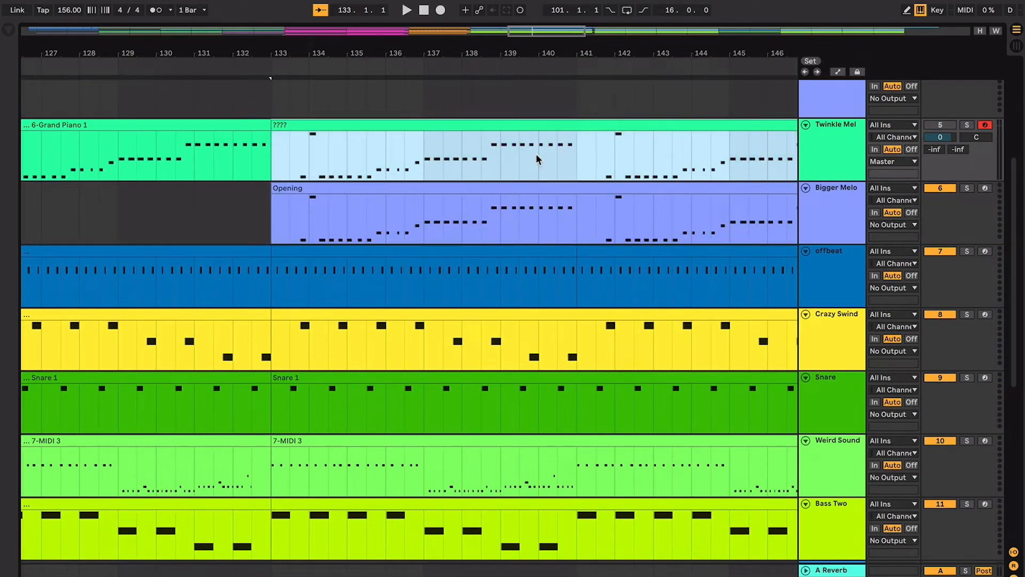
- Show the Twinkle Mel track's Grand Piano device and reselect its clip starting at bar 133
double_click(844, 138)
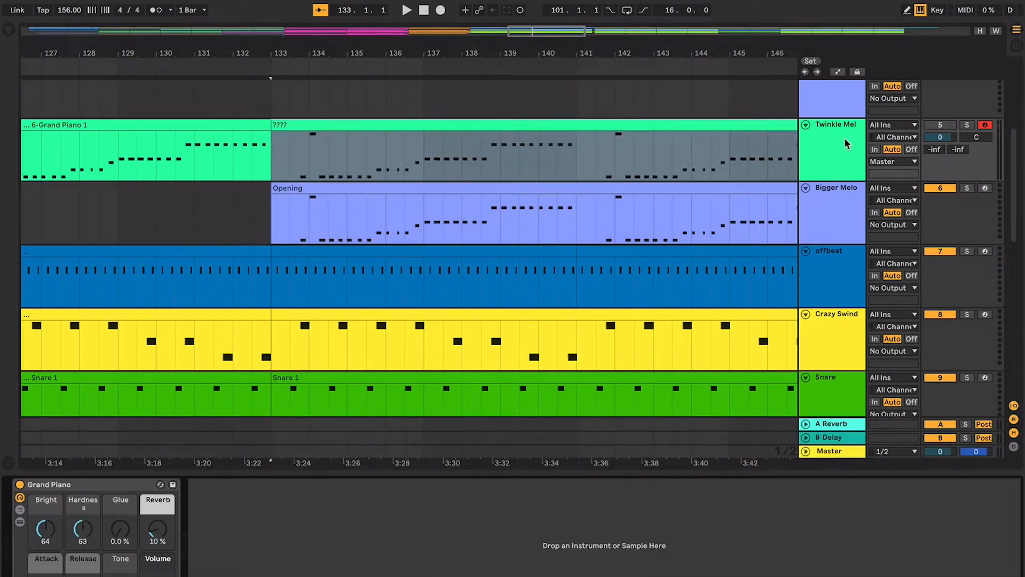
click(400, 124)
scroll(411, 160, right, 2)
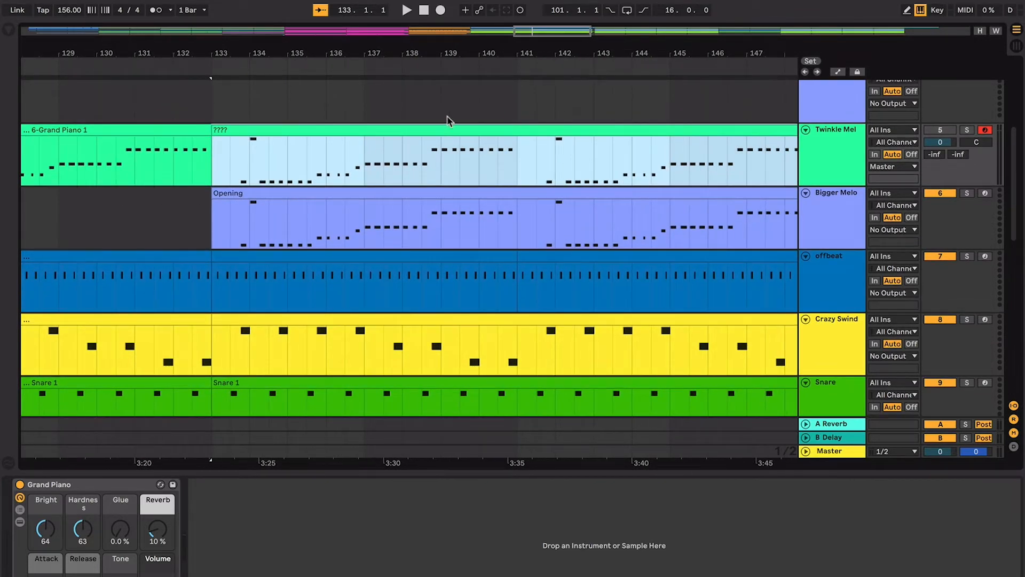
- Try the section without the Twinkle Mel clip at bar 133 by deleting it, and undo the deletion
key(Delete)
key(super+z)
key(Delete)
key(super+z)
- Select the Bigger Melo clip named Opening that starts at bar 133
key(minus)
key(minus)
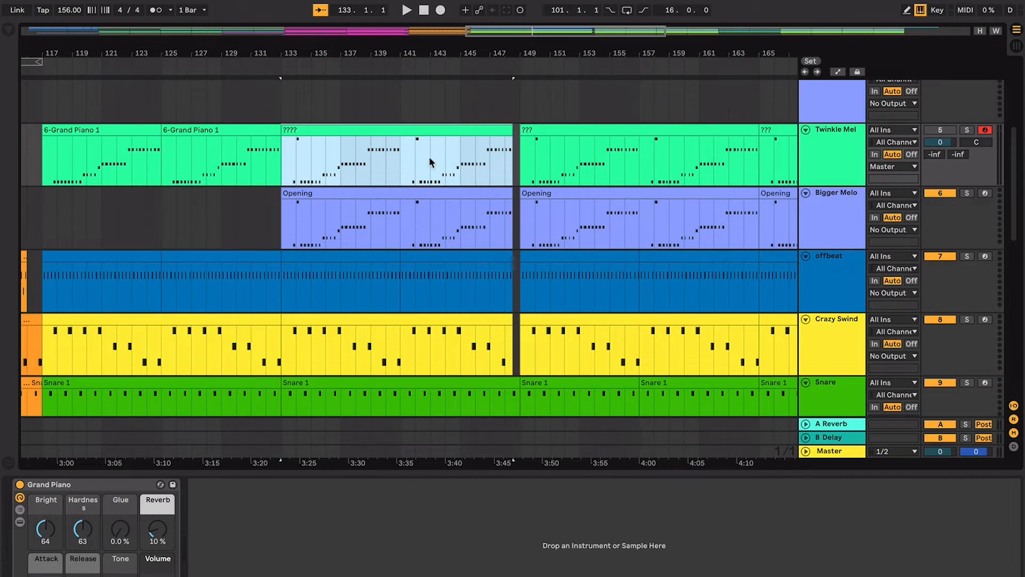
click(422, 201)
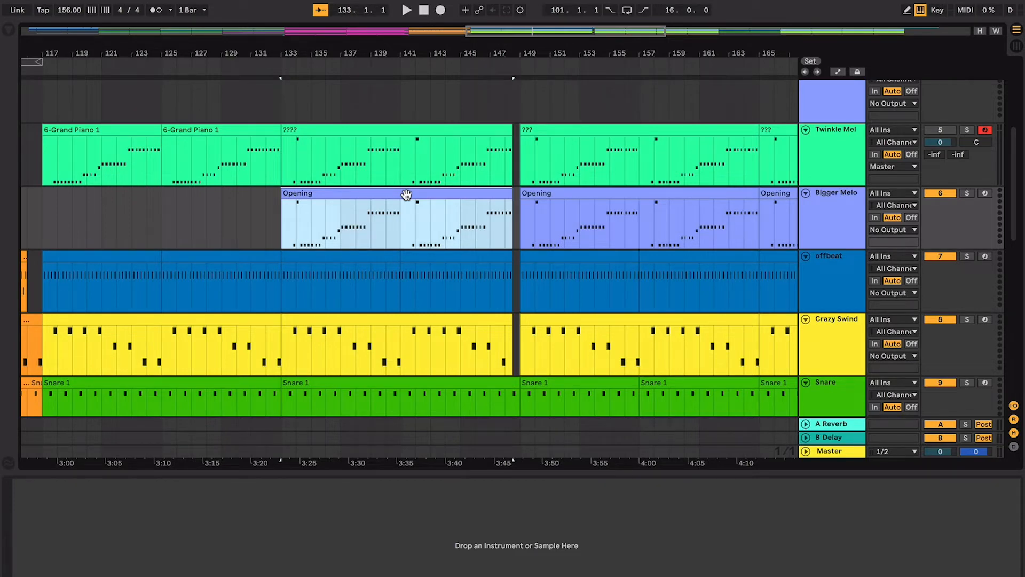
- Examine the break just before bar 149 on the melody and offbeat tracks, marking its edges at 148.3 and 149
key(plus)
key(plus)
key(plus)
scroll(407, 196, up, 4)
scroll(406, 196, right, 10)
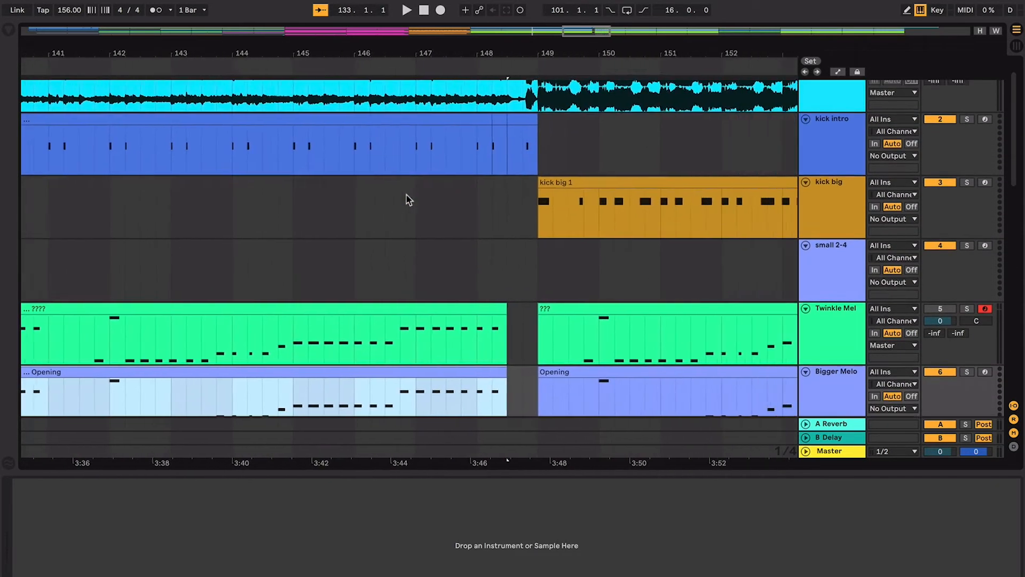
scroll(406, 195, down, 2)
scroll(406, 195, right, 2)
click(477, 206)
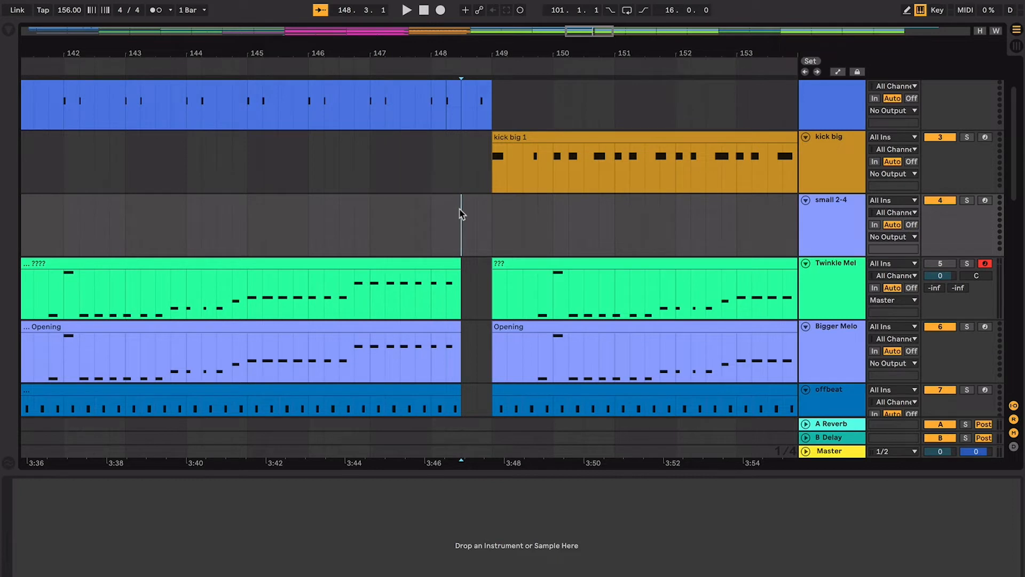
key(plus)
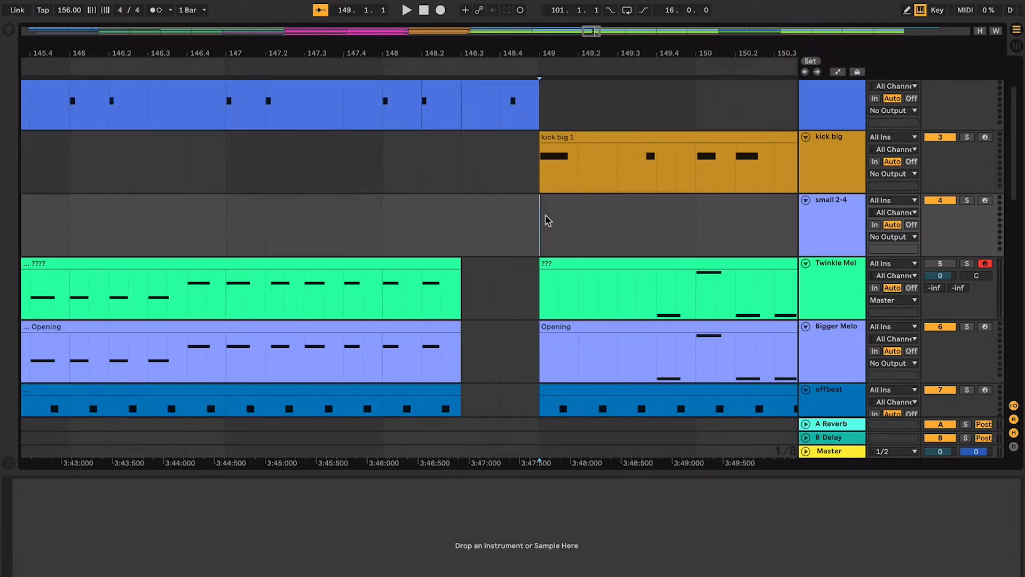
- Select the first bars after 149 on small 2-4 and Twinkle Mel, and play the transition from late in bar 147
drag(547, 220, 740, 301)
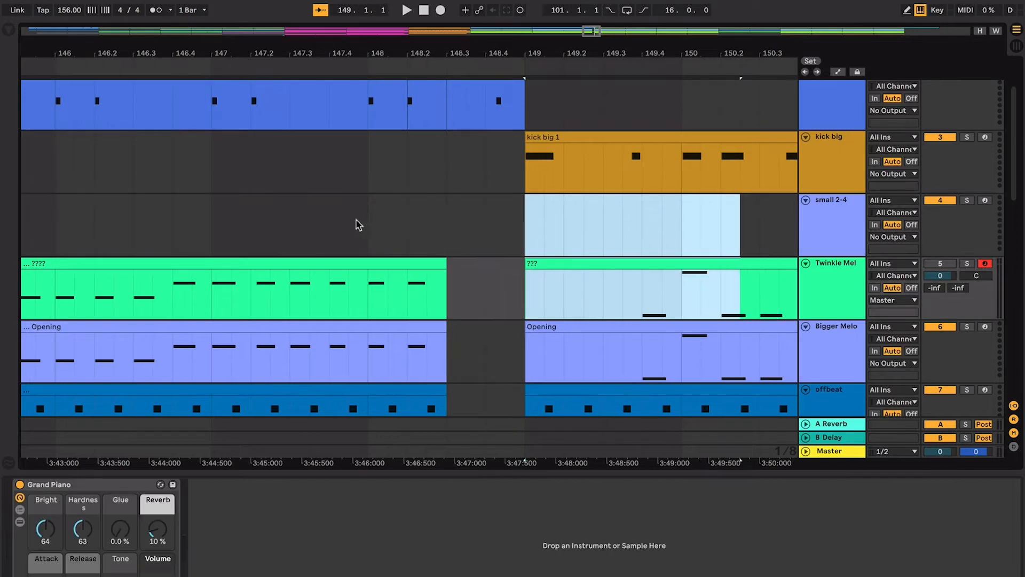
click(357, 224)
key(space)
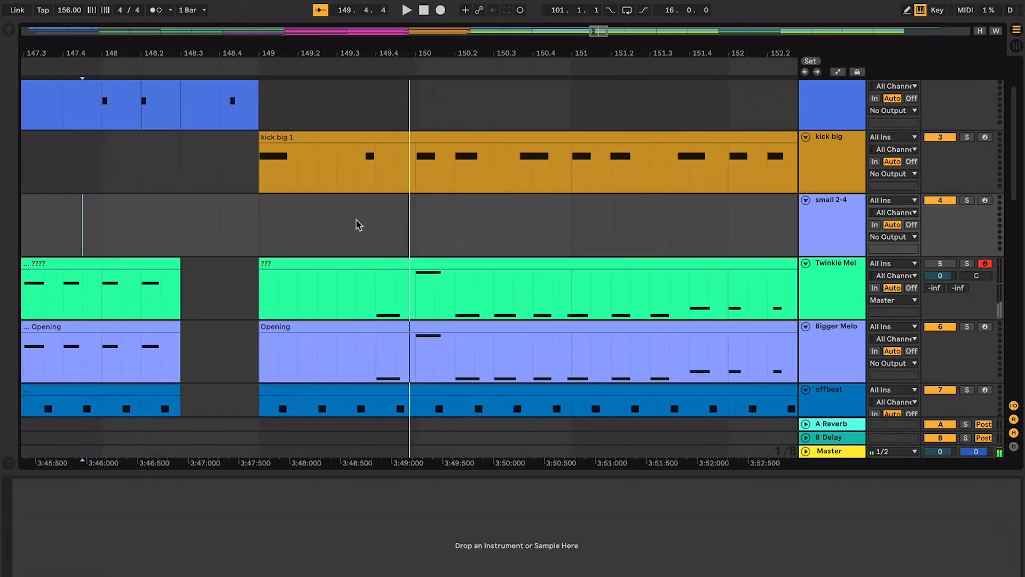
- Move the playback start back to bar 145 on small 2-4 and replay the transition into bar 149
key(minus)
key(minus)
scroll(357, 223, left, 4)
scroll(356, 222, up, 1)
click(157, 235)
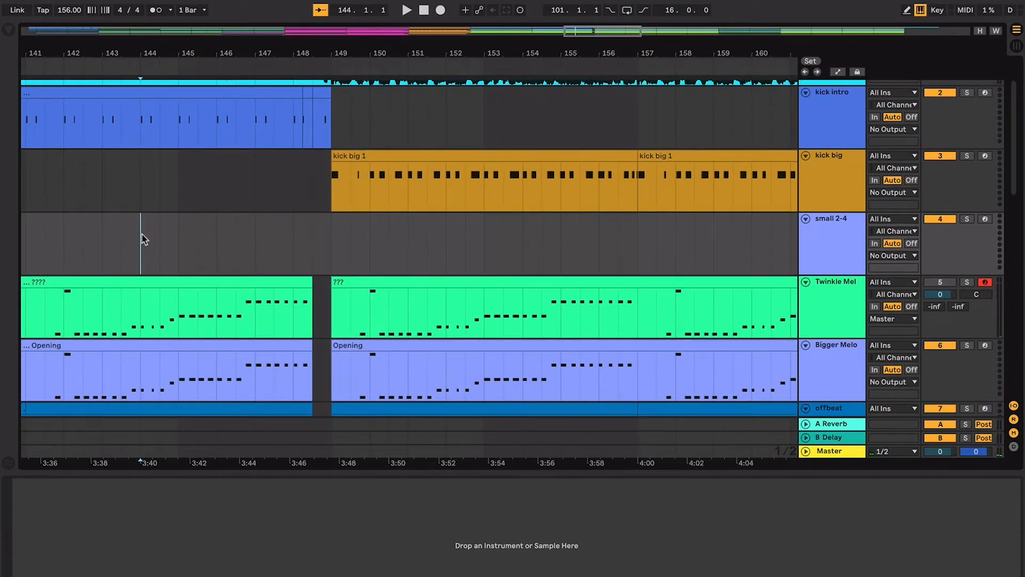
key(space)
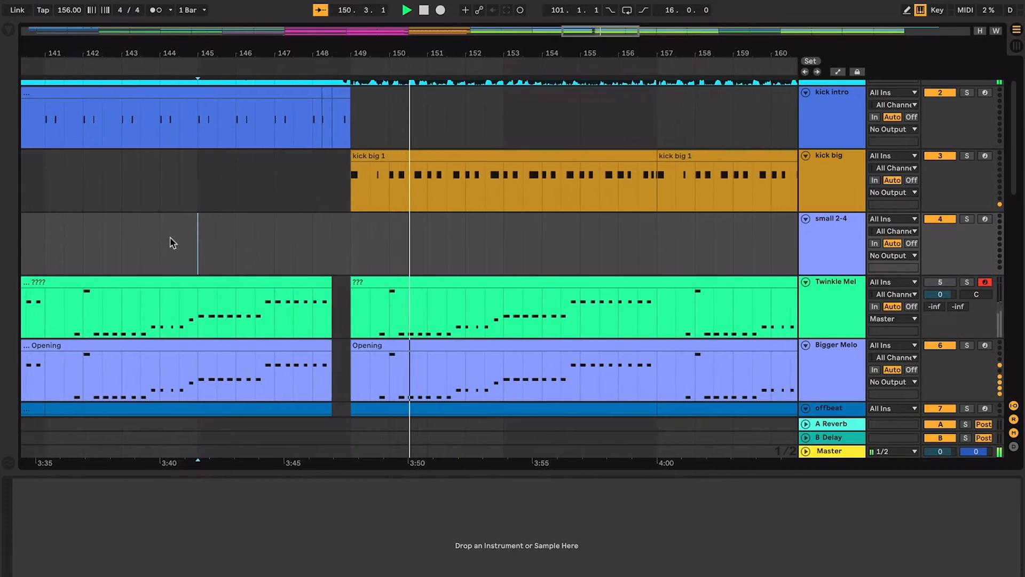
- Stop playback and move the playback start to bar 162 on the small 2-4 track
key(minus)
key(minus)
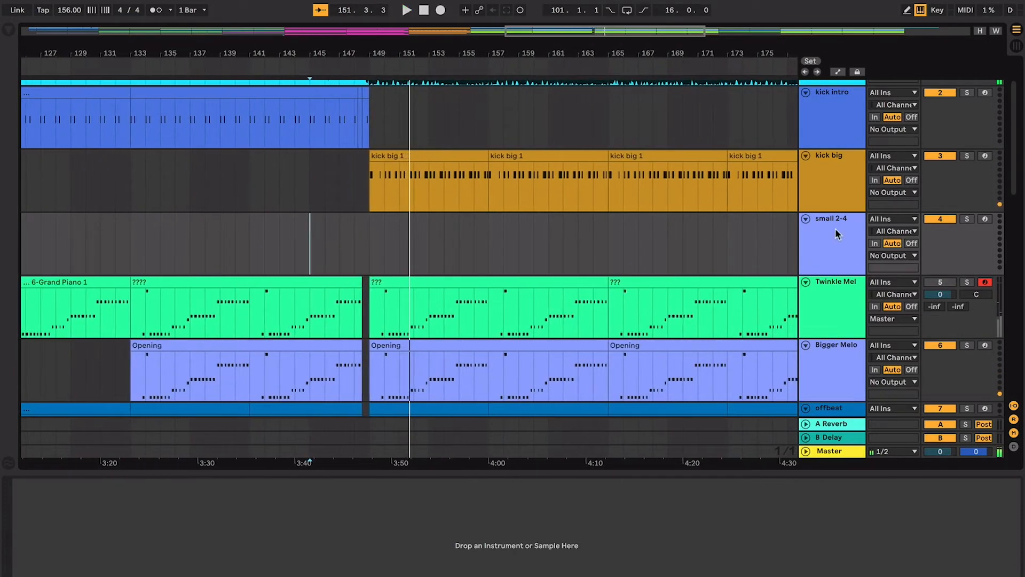
key(space)
click(560, 229)
- Move the Sub/Bass track up so that it sits directly below the chords track
scroll(559, 230, down, 5)
scroll(559, 230, down, 12)
scroll(561, 222, up, 5)
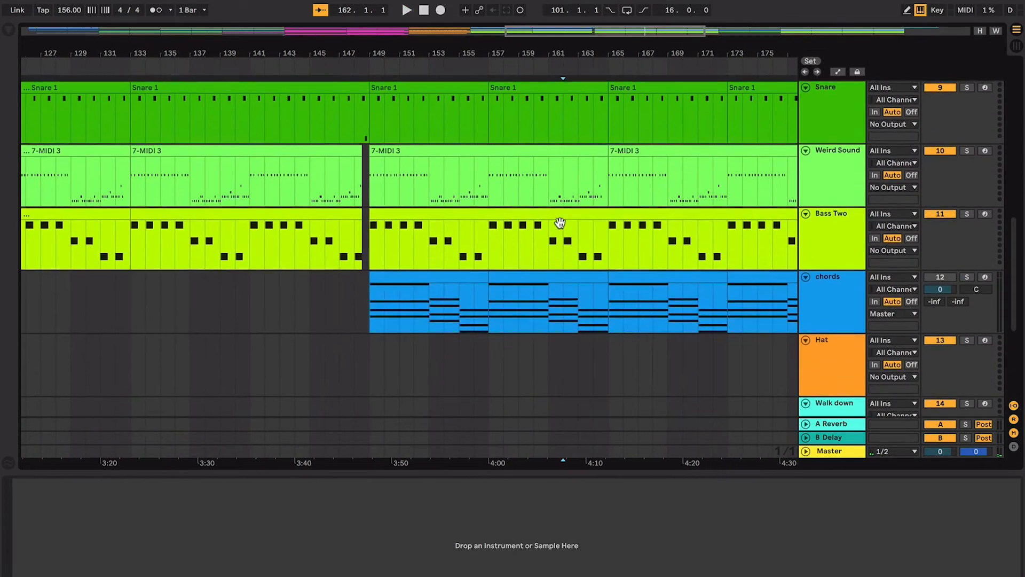
scroll(556, 229, down, 5)
drag(833, 299, 848, 140)
scroll(847, 140, up, 7)
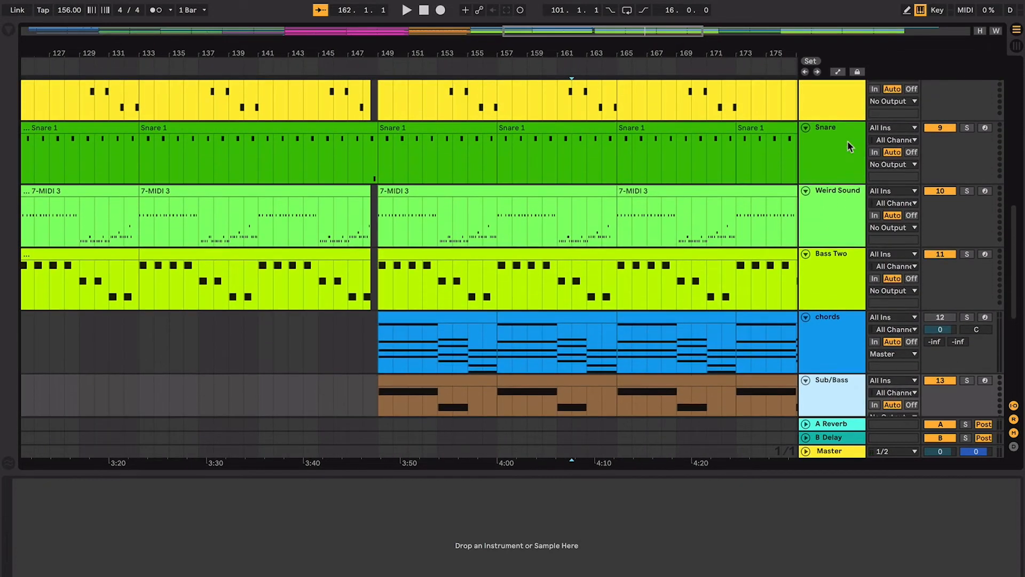
- Select the Weird Sound clip at bar 21 in the full arrangement and play from there
click(847, 140)
click(756, 150)
key(minus)
key(minus)
key(minus)
key(minus)
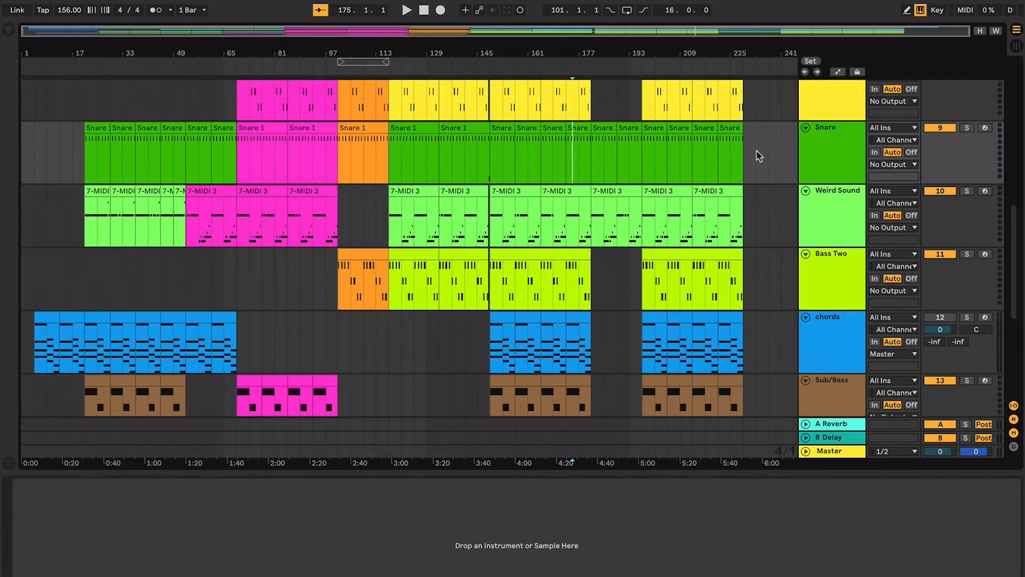
click(104, 188)
key(space)
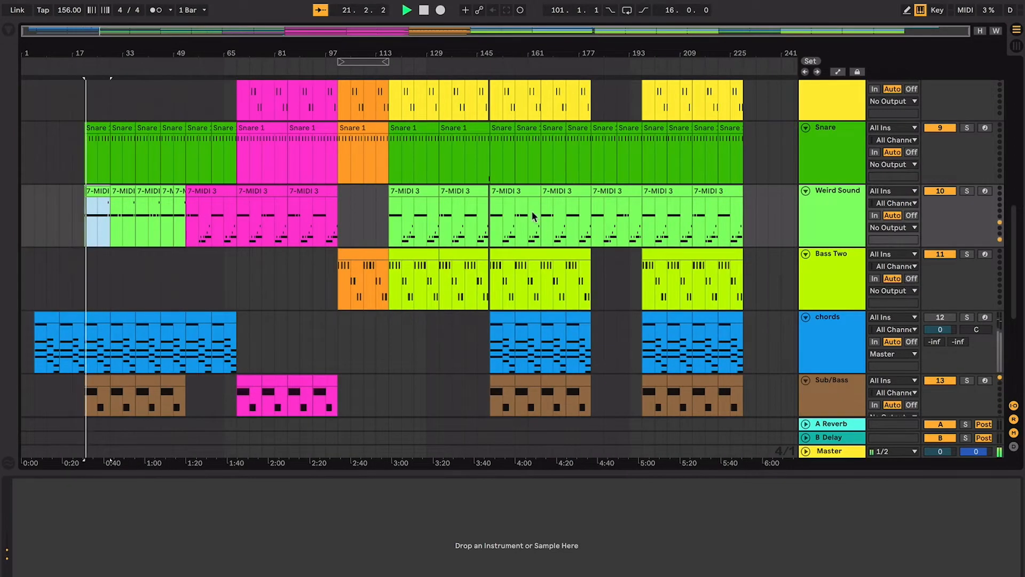
- Select the kick big clip that starts at bar 149 and stop playback
scroll(537, 240, up, 10)
click(502, 214)
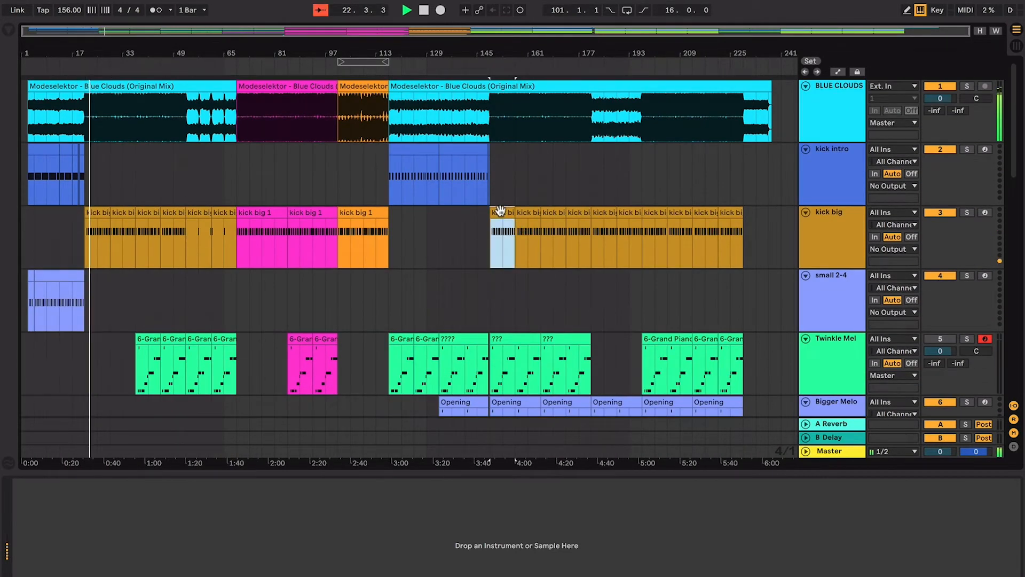
key(space)
scroll(502, 213, down, 5)
scroll(516, 199, up, 2)
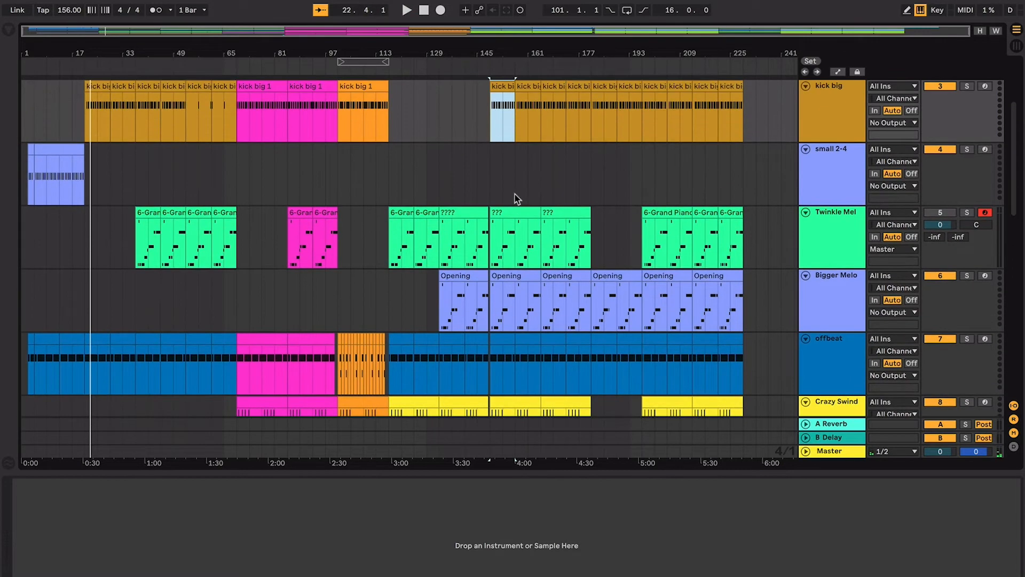
scroll(517, 199, down, 2)
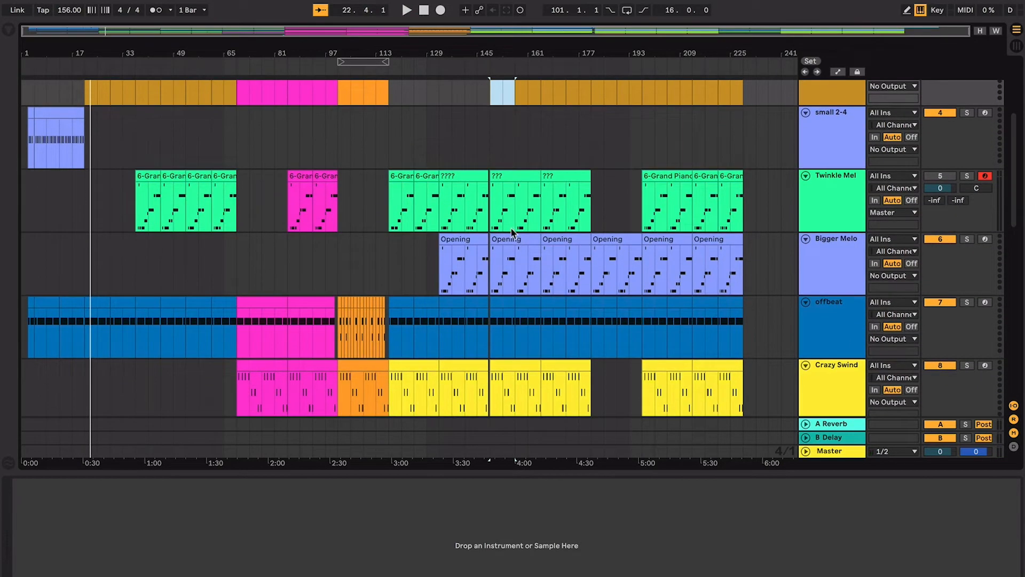
- Select the Crazy Swind clip at bar 149 and compare it with the neighbouring melody, offbeat and snare tracks
click(514, 229)
scroll(512, 232, down, 4)
click(512, 228)
scroll(525, 218, down, 3)
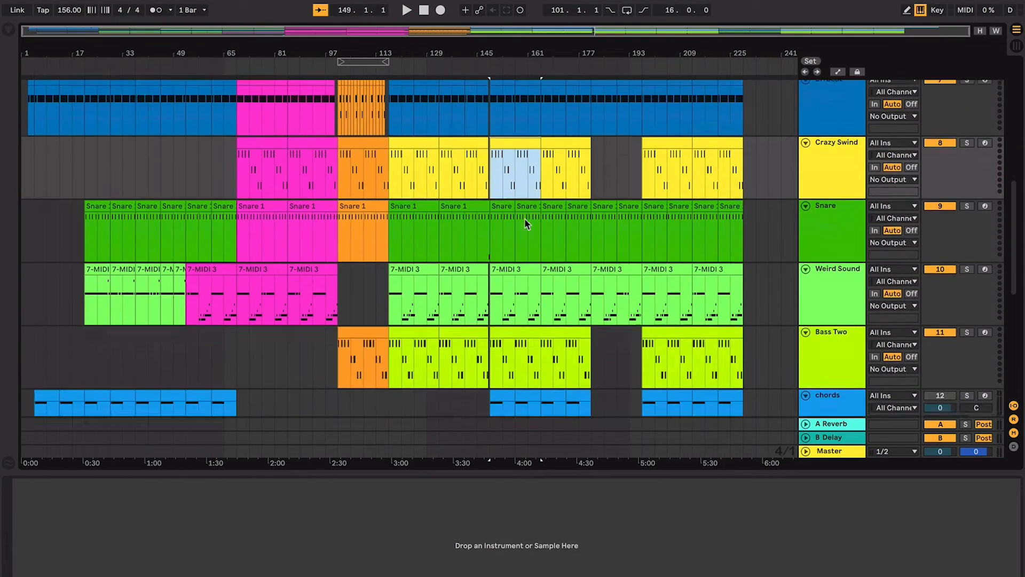
scroll(525, 217, up, 2)
scroll(524, 223, down, 2)
scroll(525, 223, down, 2)
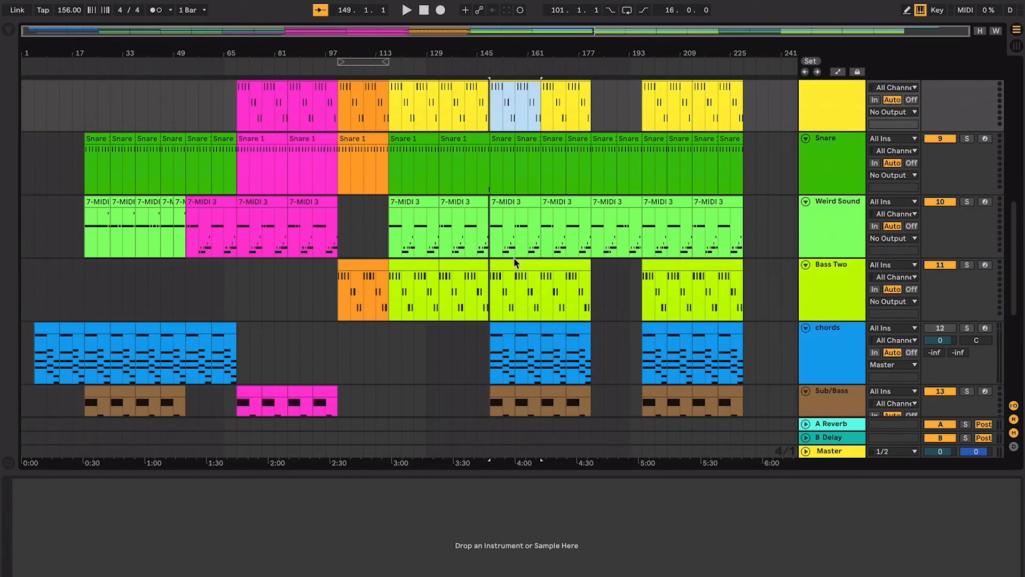
- Go through the clips at bar 149 on Weird Sound, chords and Sub/Bass, selecting each in turn
click(517, 264)
click(518, 199)
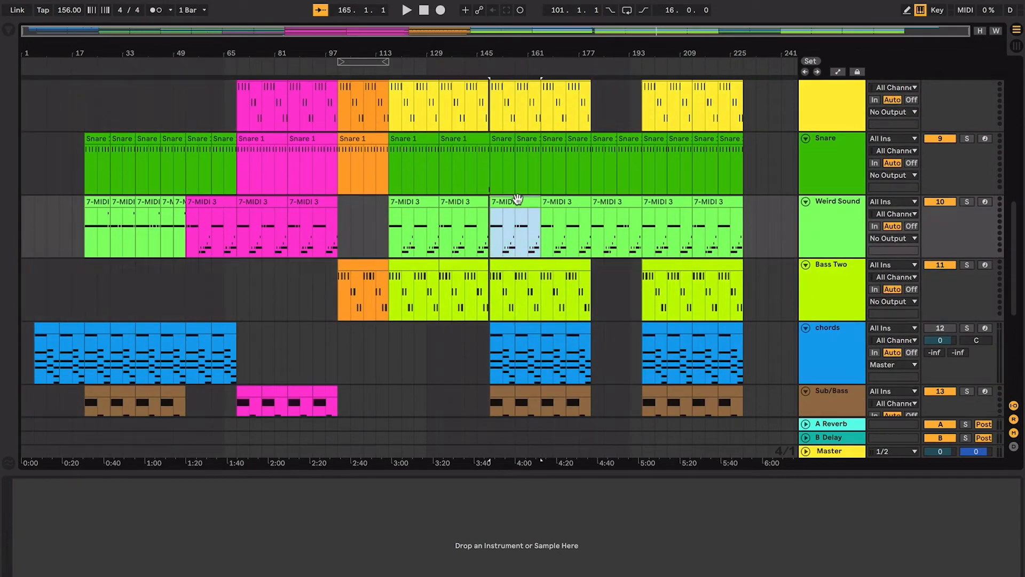
scroll(522, 225, down, 3)
click(505, 209)
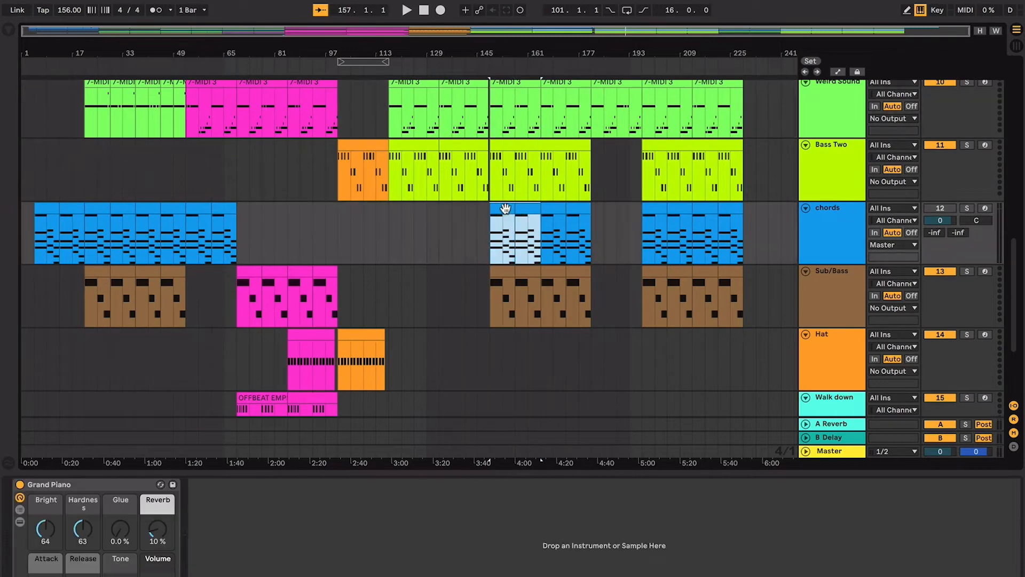
click(526, 269)
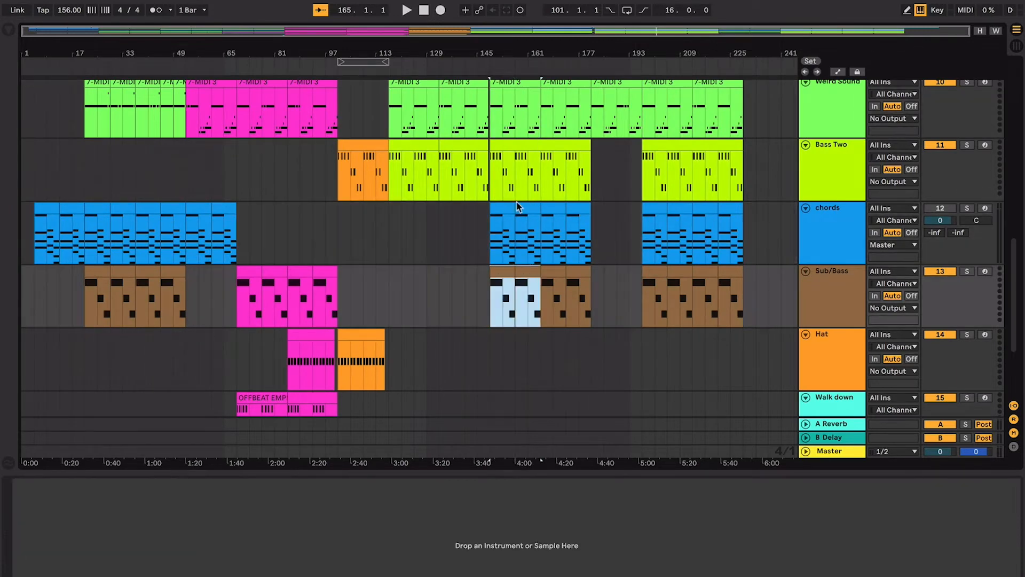
- Select the Bass Two clip from bar 149, play the section from there and review which tracks are active
click(508, 159)
scroll(506, 151, up, 5)
click(506, 150)
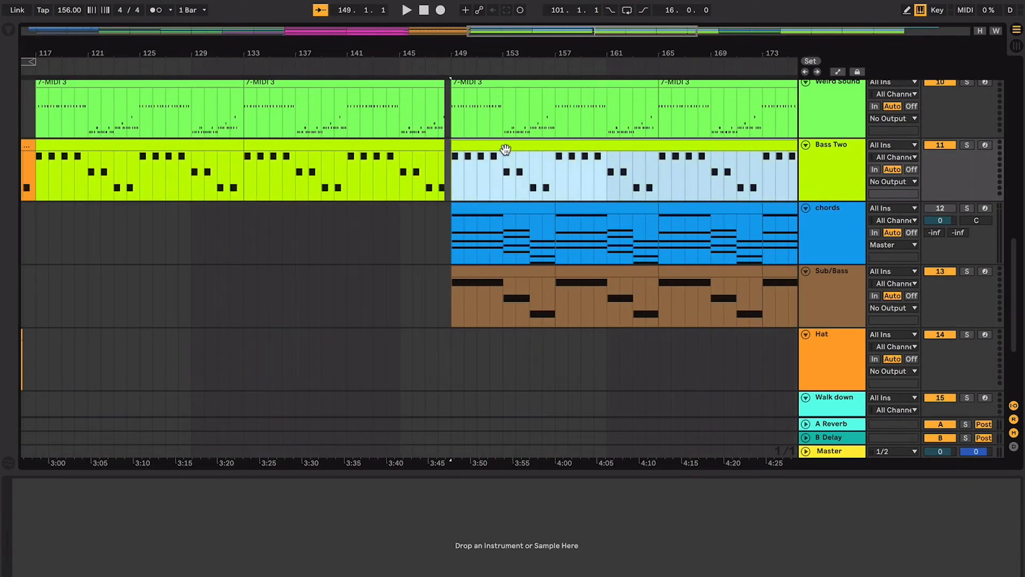
key(space)
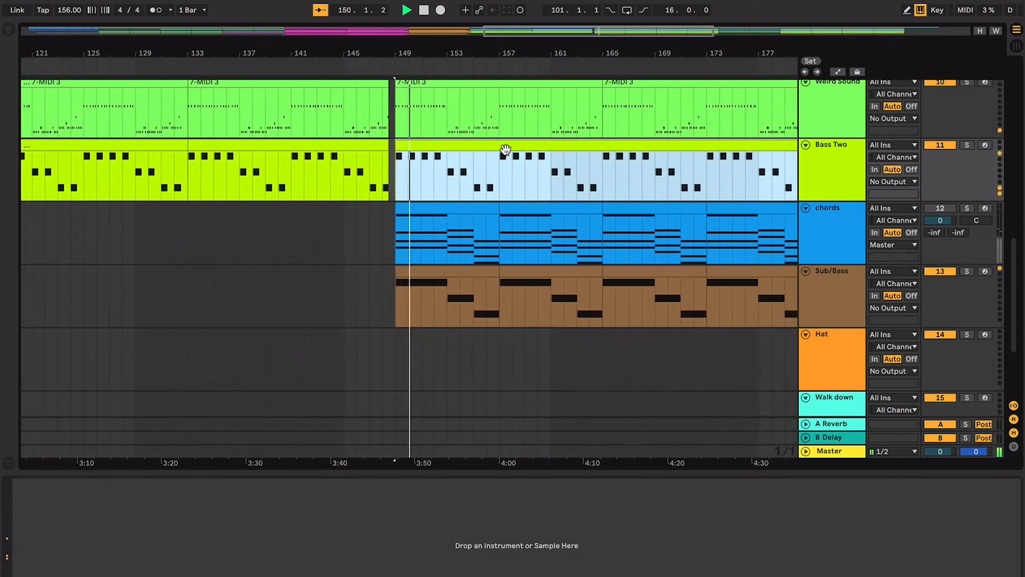
scroll(507, 152, up, 3)
scroll(507, 153, up, 1)
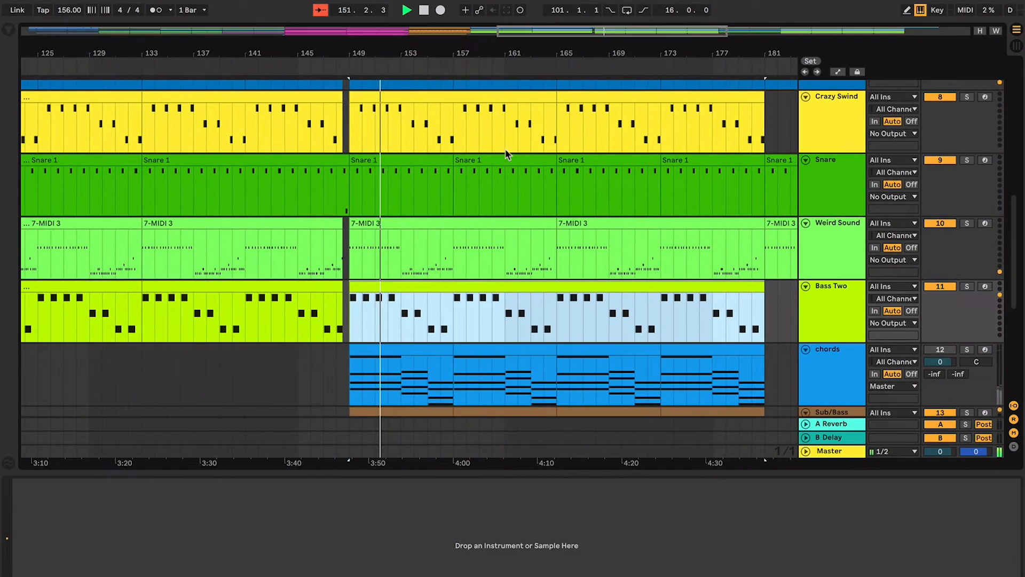
scroll(716, 227, up, 4)
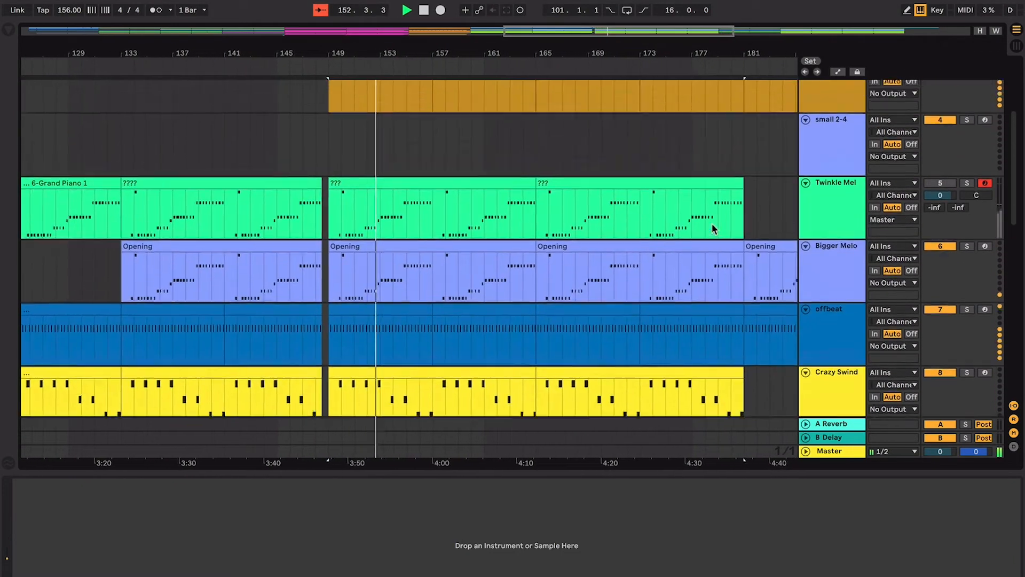
scroll(714, 229, down, 8)
scroll(714, 229, up, 4)
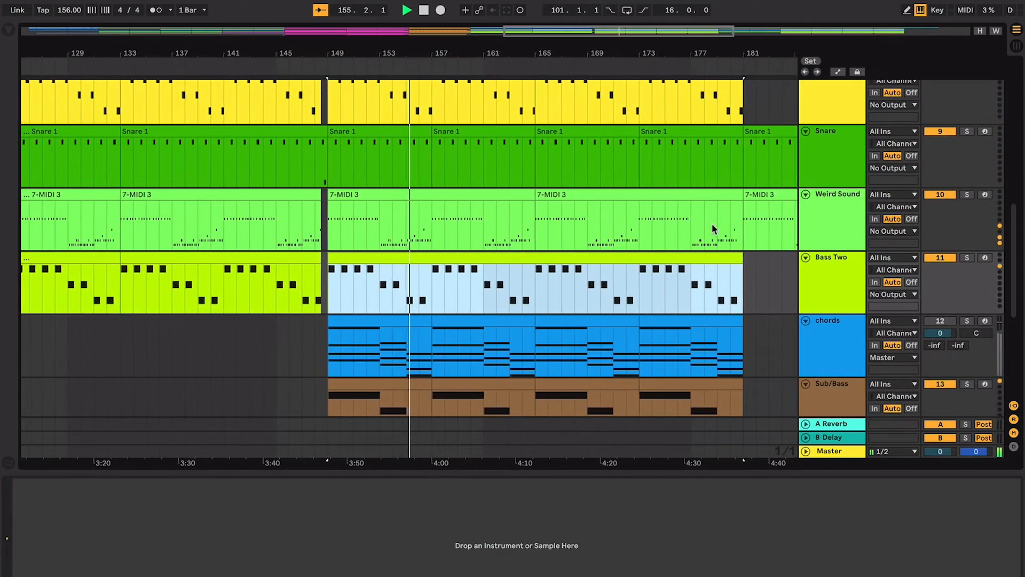
scroll(585, 199, down, 5)
key(space)
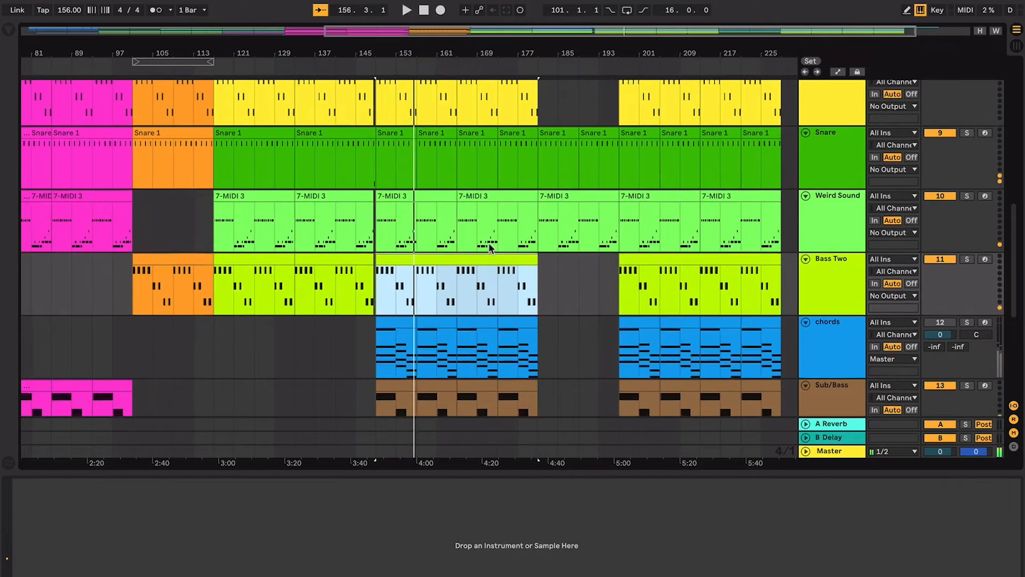
- Select the Snare 1 clip at bar 101 in the orange section for comparison
scroll(371, 214, left, 3)
scroll(371, 214, up, 2)
click(341, 198)
scroll(341, 197, left, 1)
scroll(342, 197, up, 2)
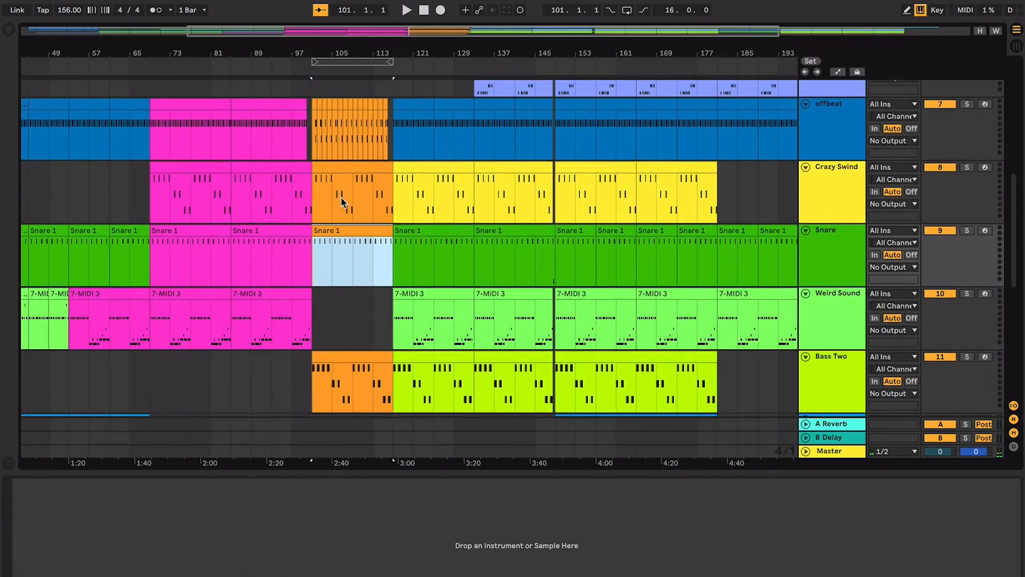
- Audition the Walk down clips from bar 85 and bar 69, leaving the OFFBEAT EMPHASIS clip at bar 69 selected
scroll(340, 197, down, 8)
click(274, 267)
key(space)
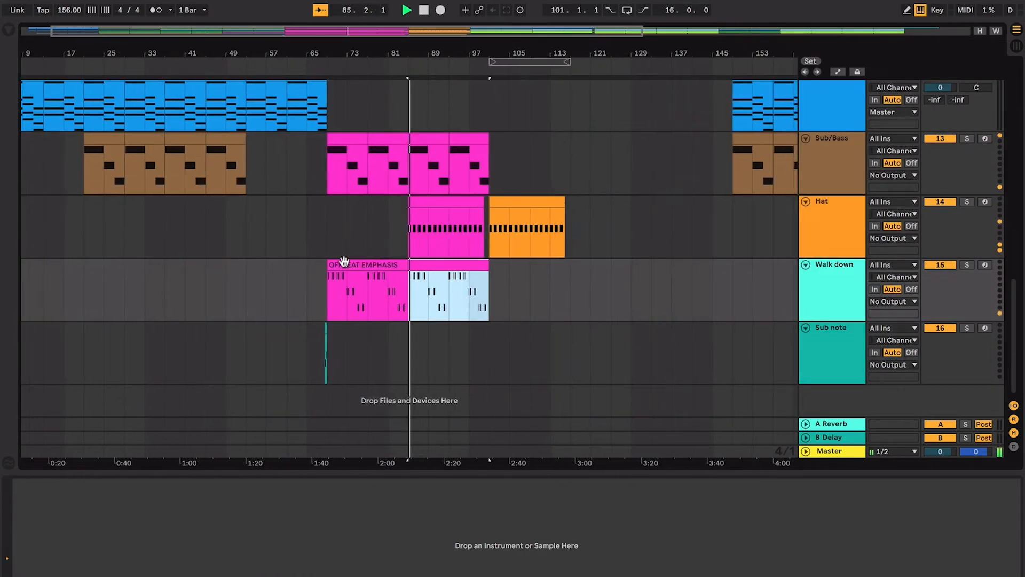
click(382, 264)
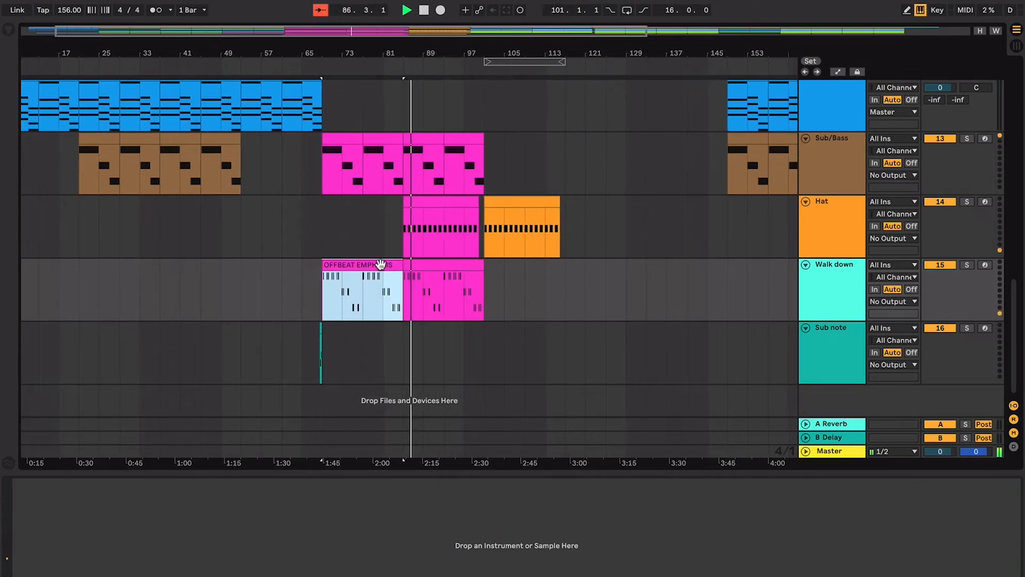
key(space)
key(space)
- Paste the OFFBEAT EMPHASIS clip at bar 149 on the Walk down track and duplicate it directly behind
scroll(537, 280, right, 5)
click(521, 280)
key(space)
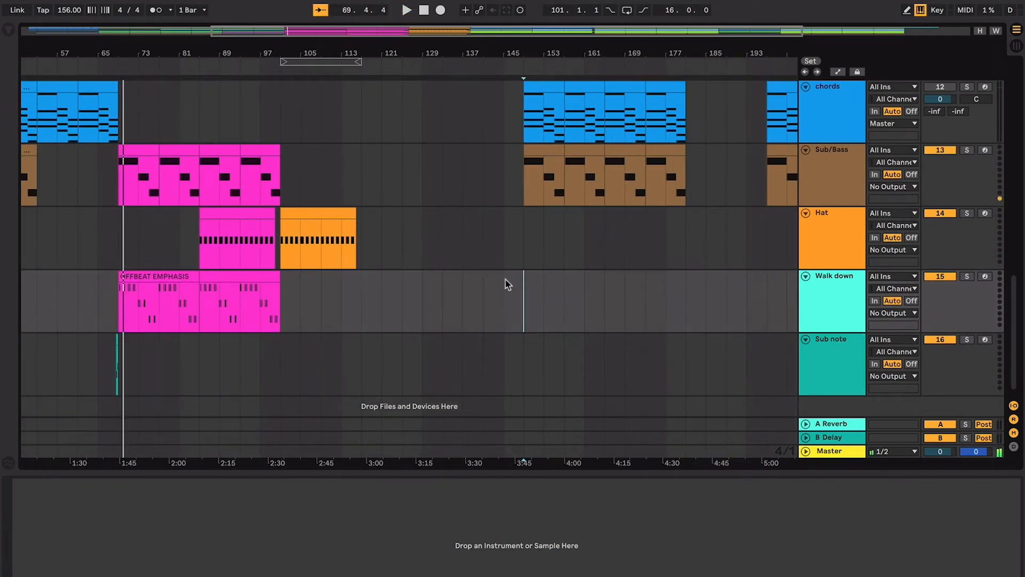
key(super+v)
key(space)
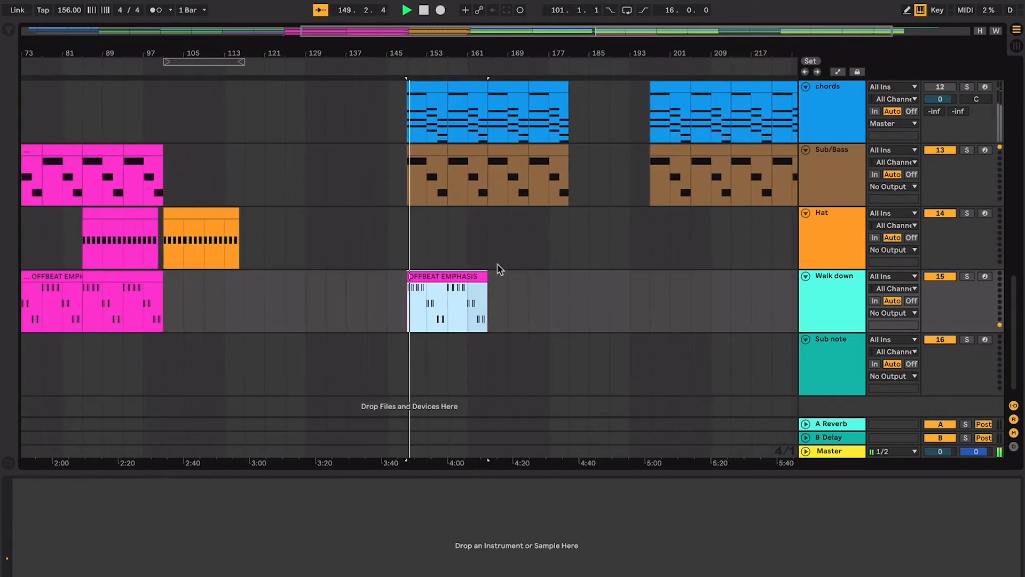
key(super+d)
- Select the OFFBEAT EMPHASIS clip at bar 69 and play its note pattern close up from the beginning
scroll(461, 269, left, 6)
click(374, 283)
key(space)
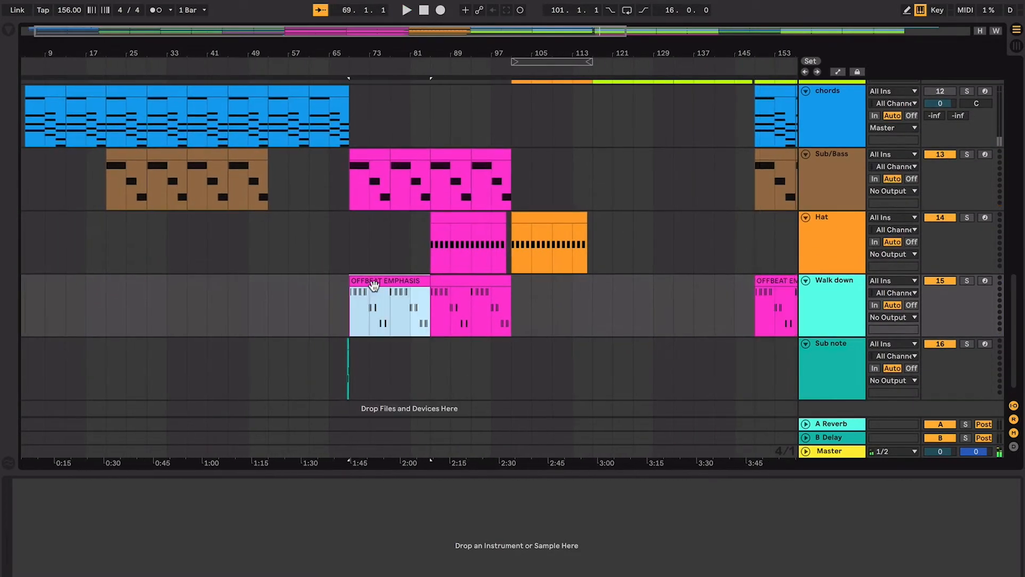
key(plus)
key(plus)
key(plus)
key(plus)
key(plus)
key(plus)
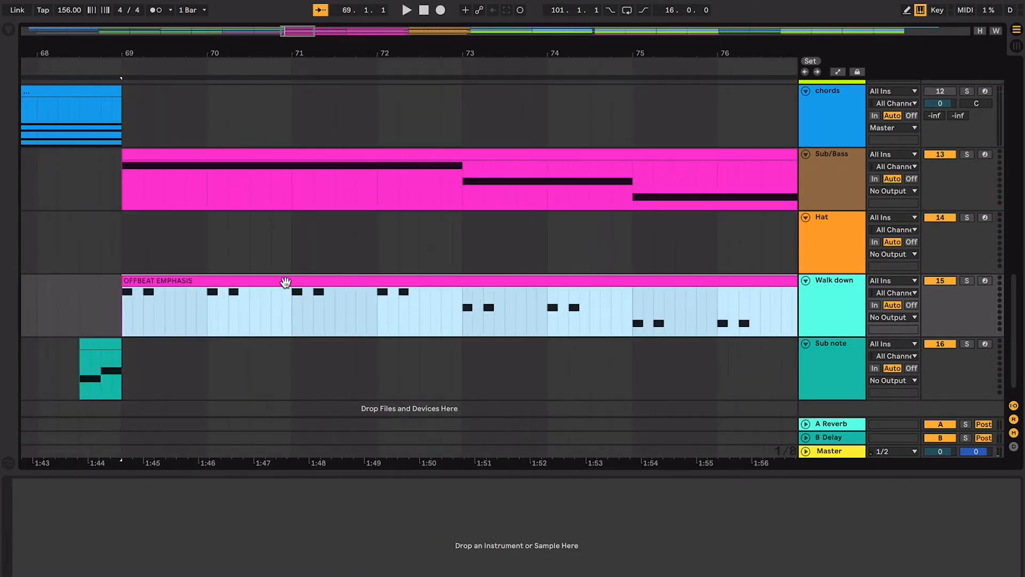
key(space)
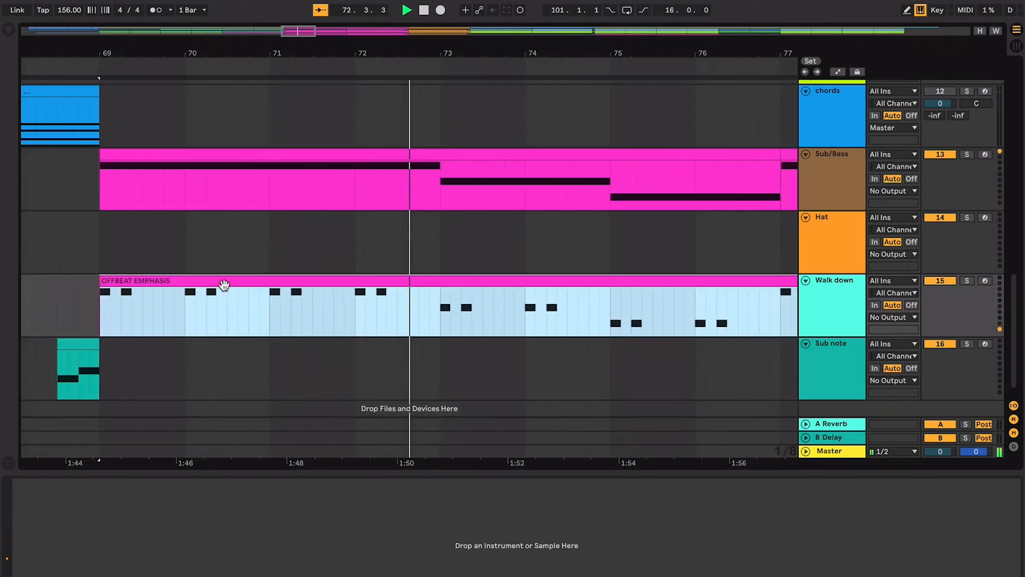
key(space)
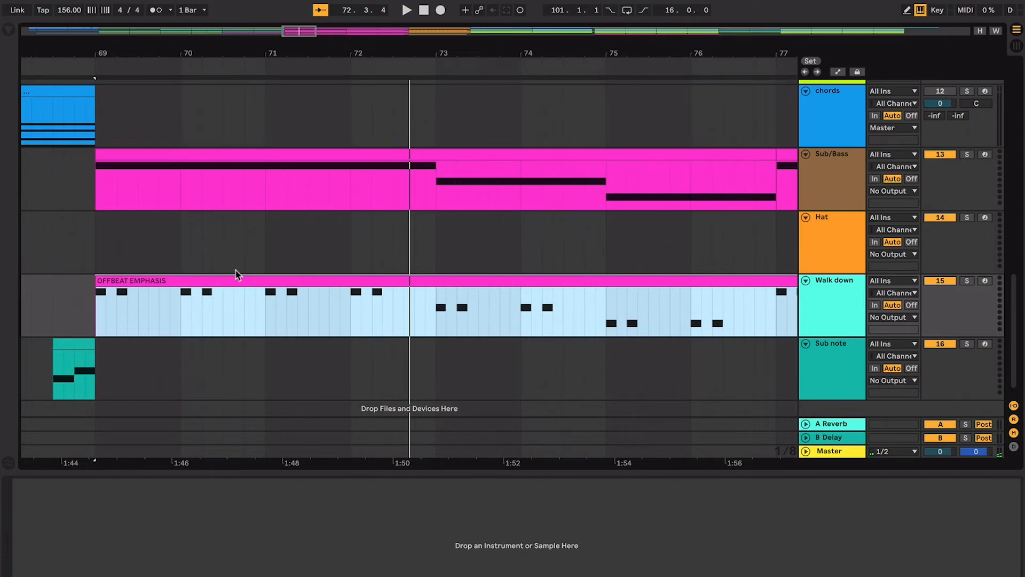
- Select the pasted OFFBEAT EMPHASIS clip at bar 149 on the Walk down track
key(minus)
key(minus)
key(minus)
key(minus)
key(minus)
scroll(285, 279, right, 5)
scroll(285, 279, up, 1)
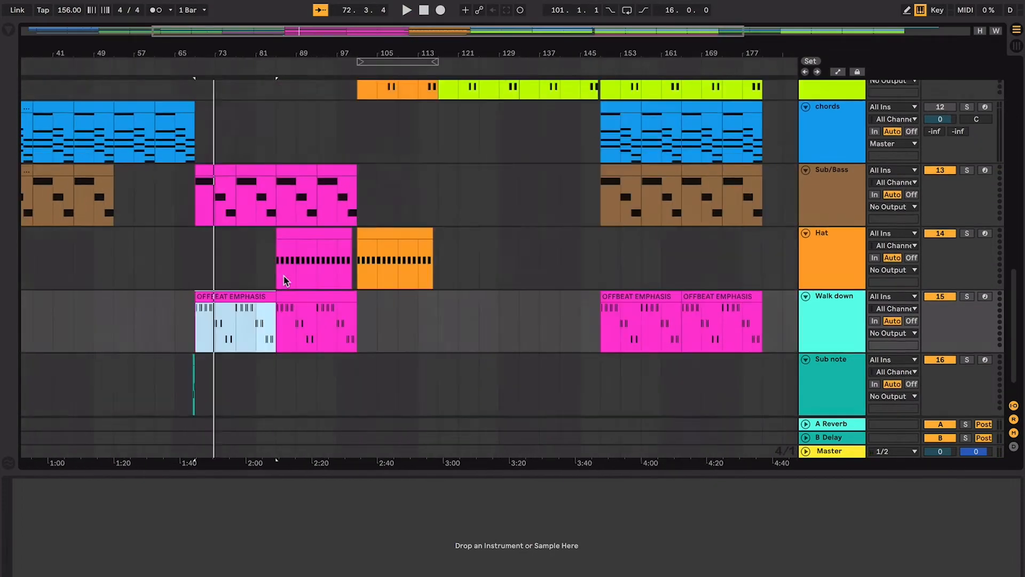
click(547, 318)
- Review the kick, melody, bass, chords and sub tracks across the section from bar 149
scroll(547, 319, right, 3)
scroll(546, 318, up, 10)
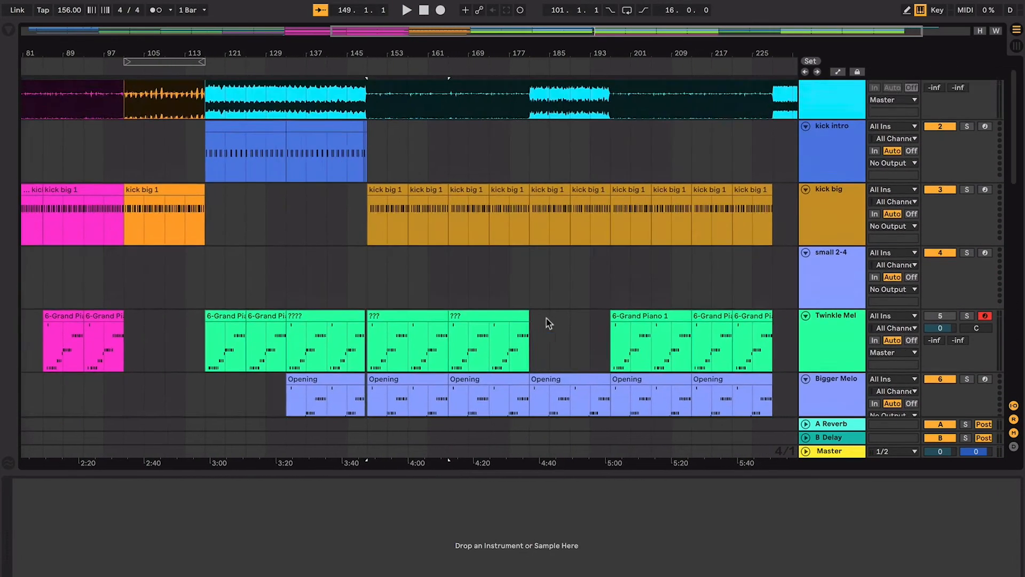
scroll(396, 186, down, 13)
scroll(396, 186, left, 1)
scroll(396, 186, up, 3)
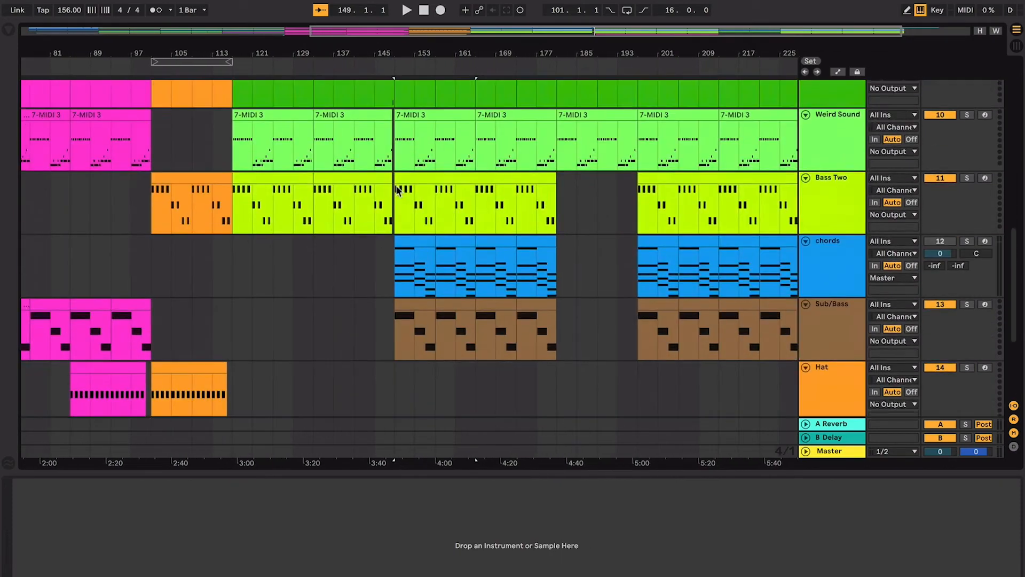
scroll(396, 186, down, 2)
scroll(396, 185, up, 3)
scroll(397, 186, down, 1)
- Fold all tracks to show the whole arrangement in one view, and select the Bass Two clip from bar 149
click(831, 289)
key(super+a)
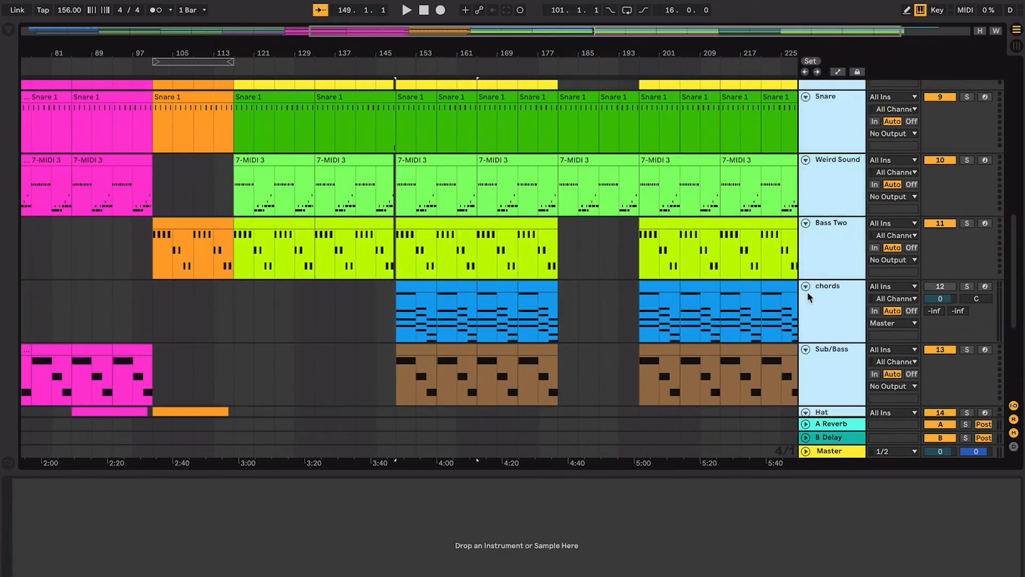
click(806, 286)
click(469, 176)
key(w)
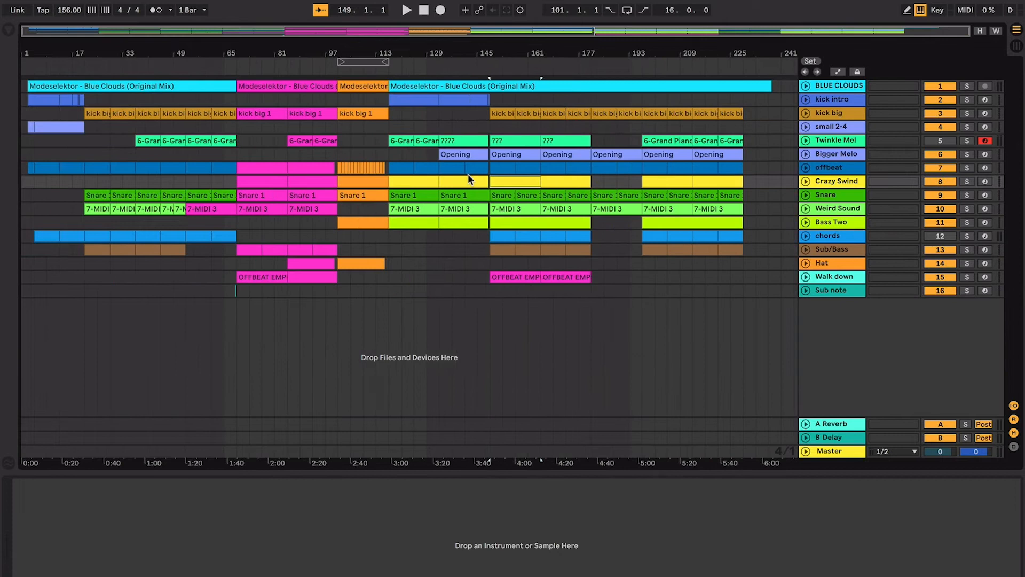
click(494, 247)
click(512, 219)
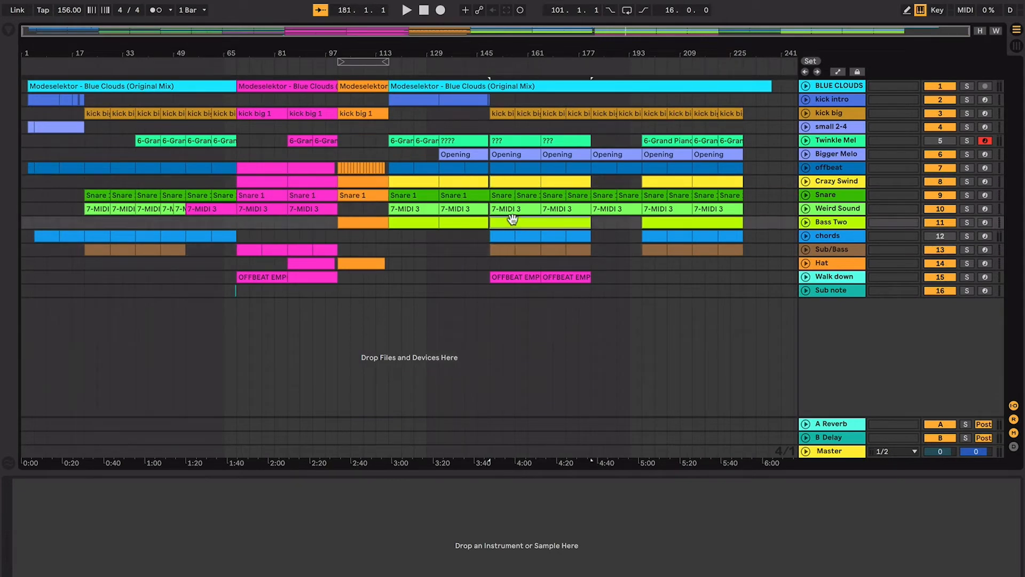
- Find Auto Filter in the browser, add it to the Master track, and lower its cutoff frequency to 133 Hz
click(818, 452)
key(ctrl+alt+b)
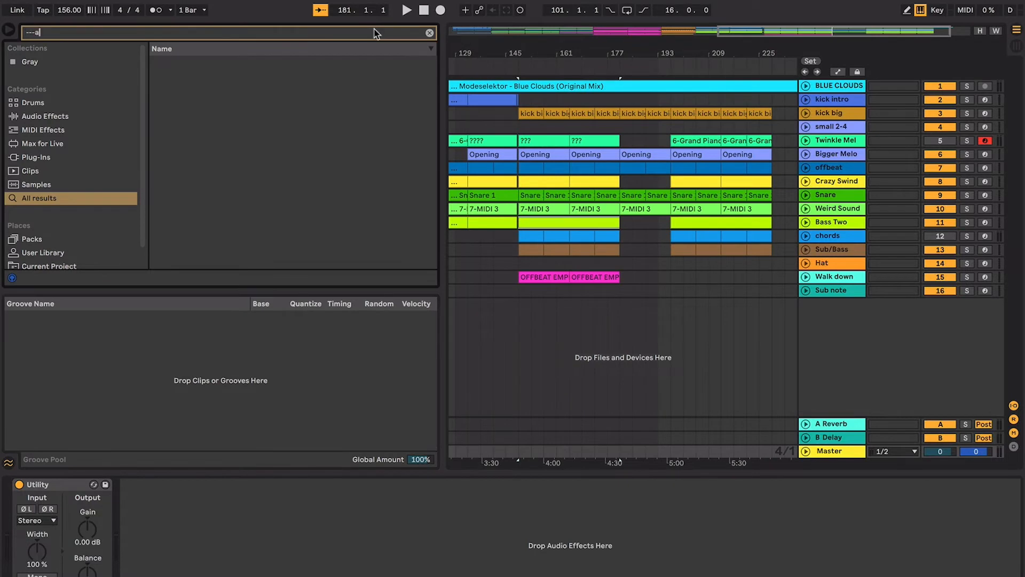
text(uto)
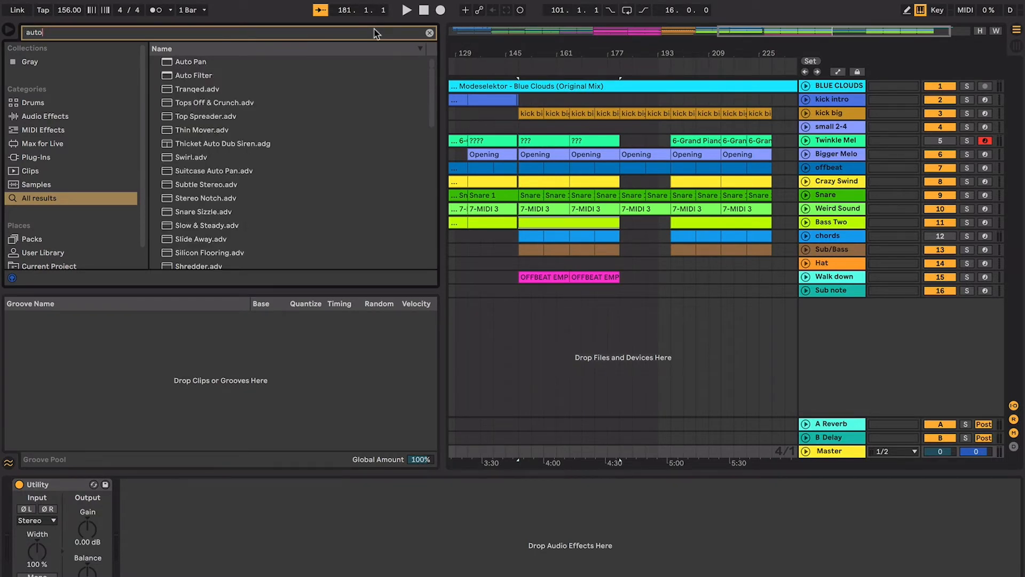
drag(188, 75, 243, 144)
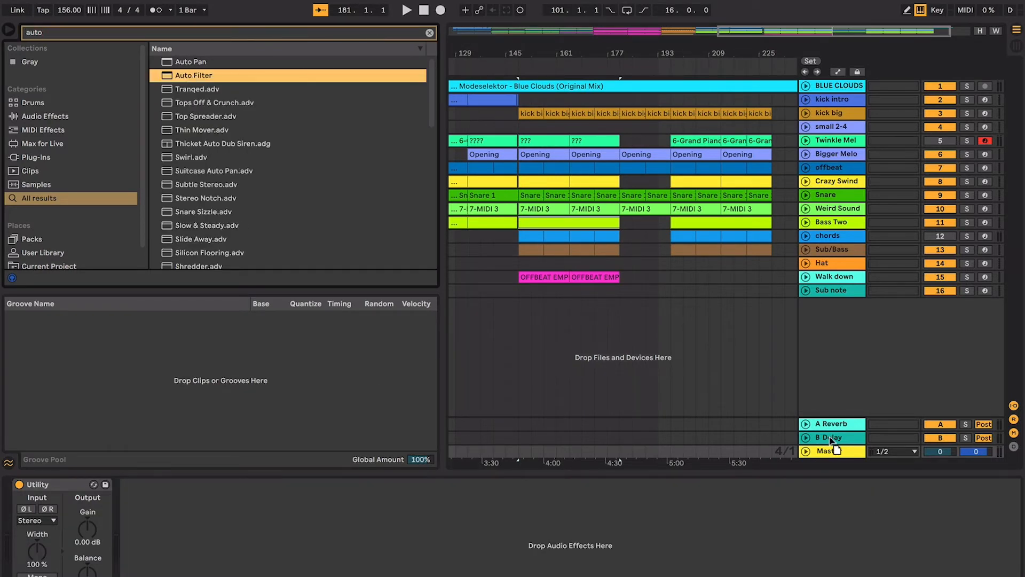
drag(612, 575, 608, 575)
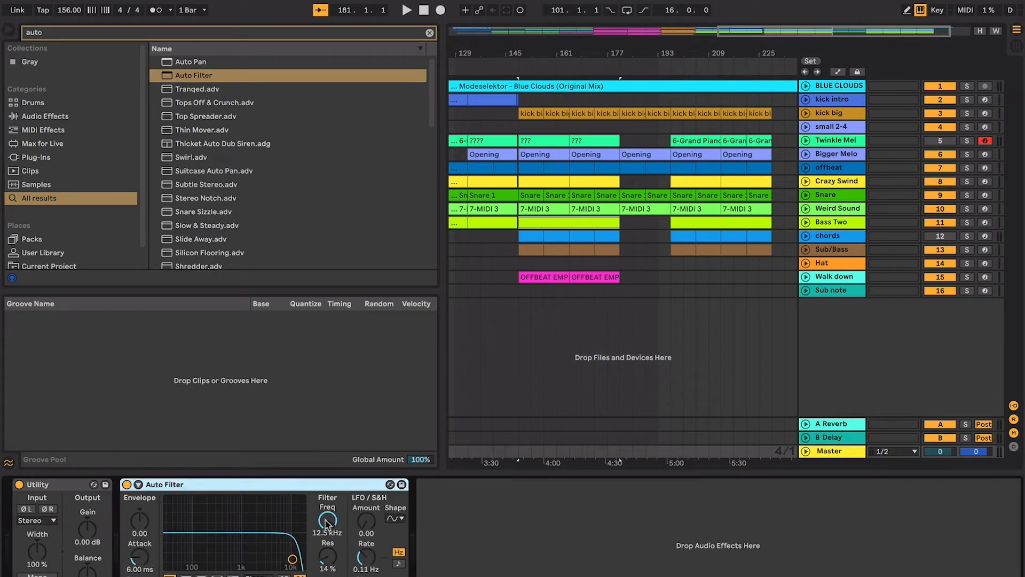
drag(327, 524, 327, 555)
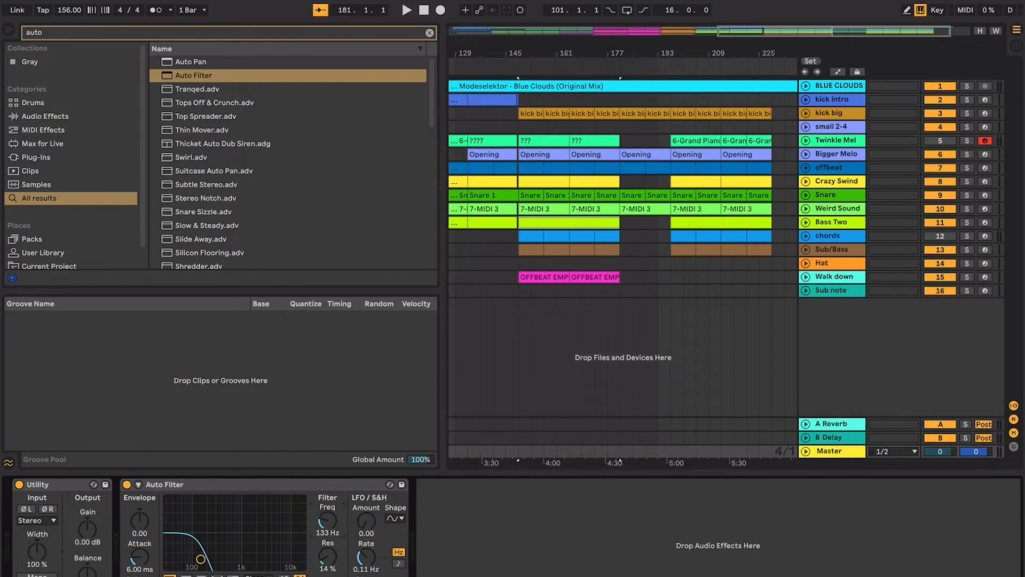
- Unfold the BLUE CLOUDS track and play the low-passed arrangement from bar 21
scroll(698, 314, right, 1)
click(526, 221)
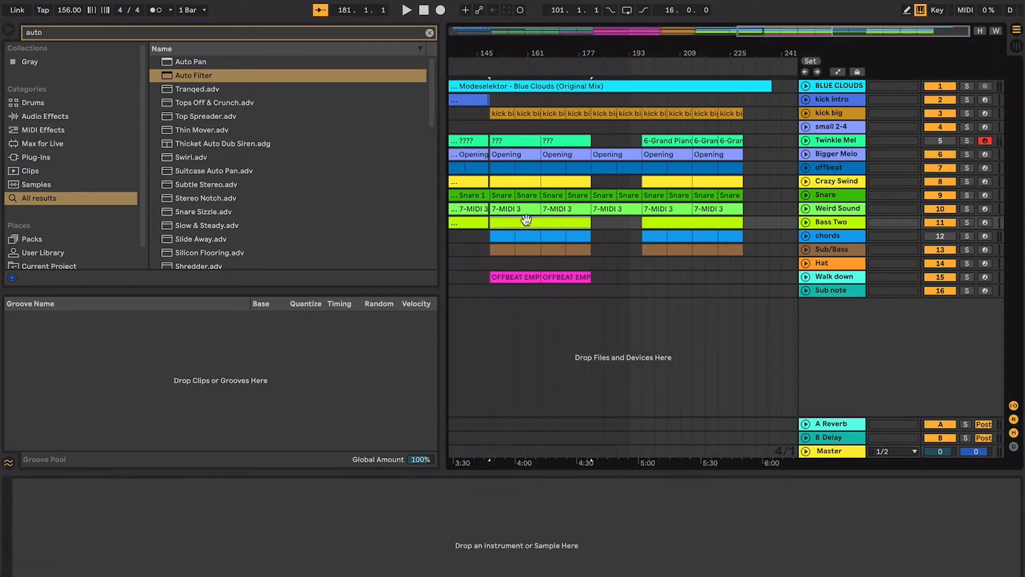
scroll(525, 220, left, 3)
key(w)
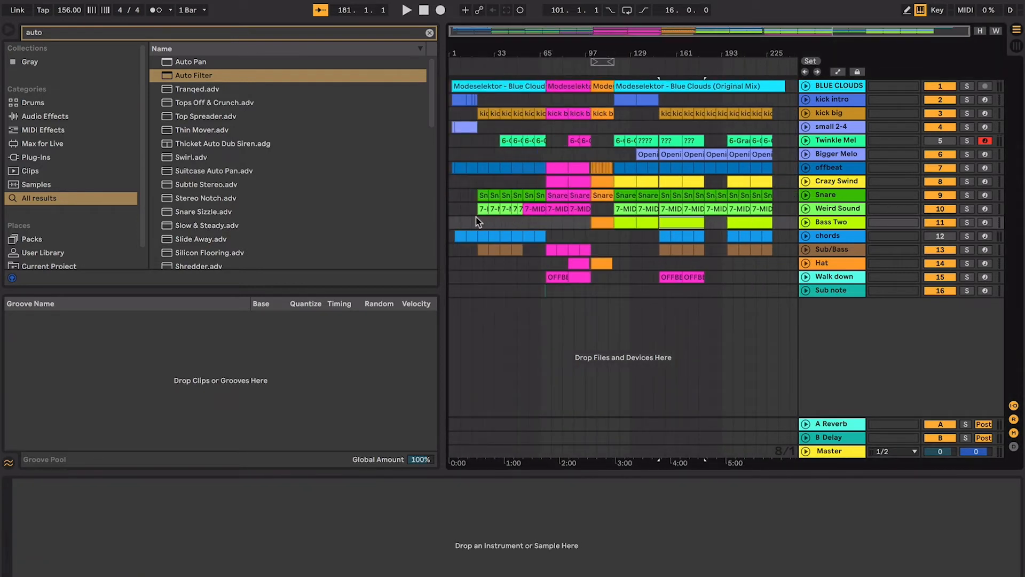
click(805, 86)
click(487, 127)
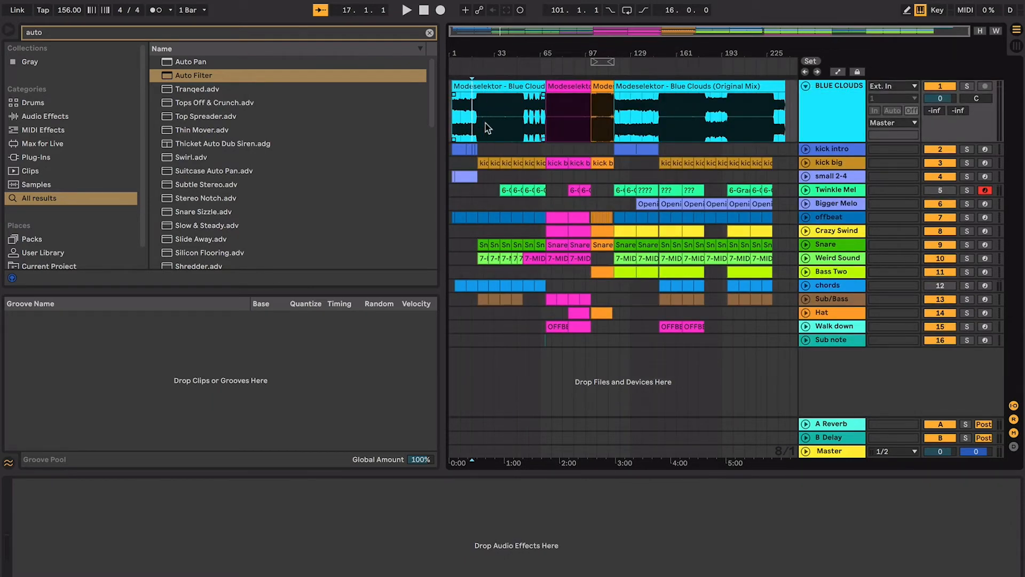
key(plus)
key(plus)
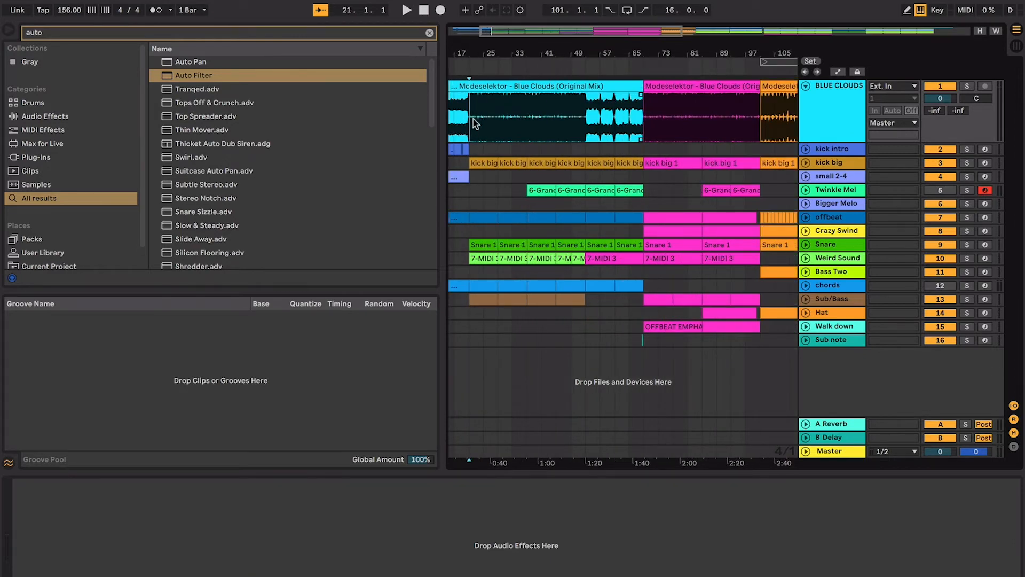
key(space)
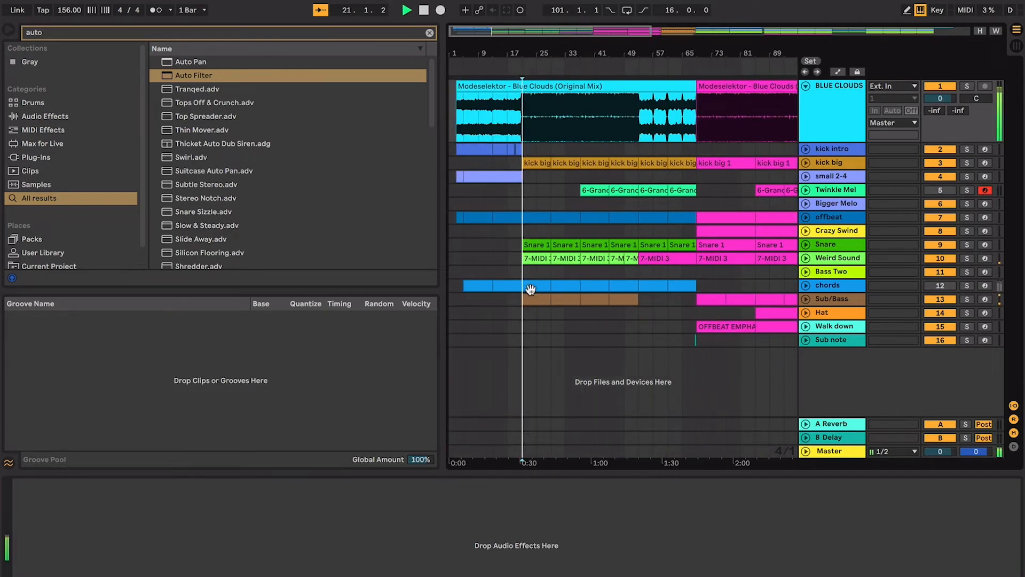
- Unfold the Bass Two track and bring its clip at bar 149 into close view
scroll(531, 291, right, 10)
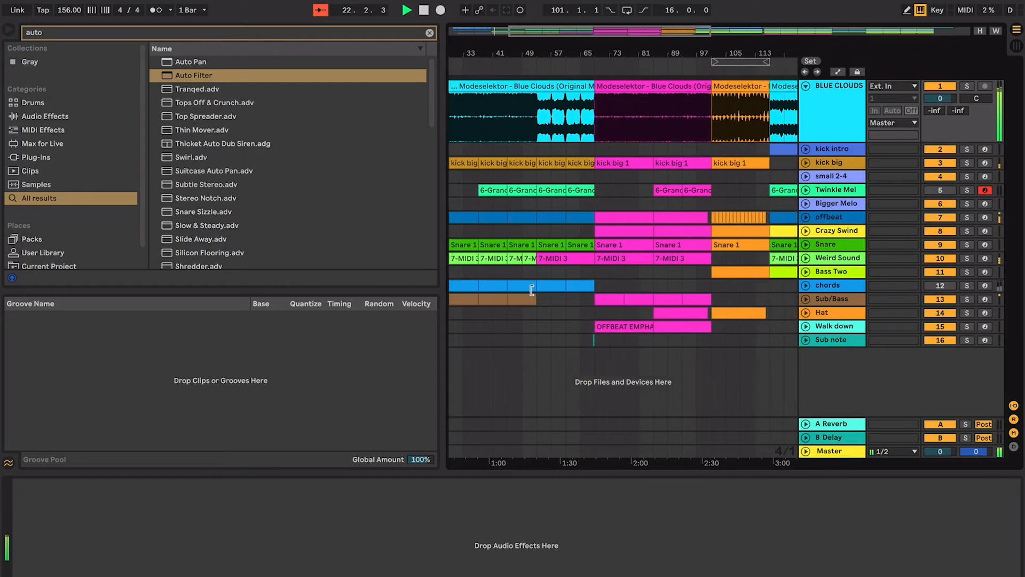
scroll(659, 281, right, 8)
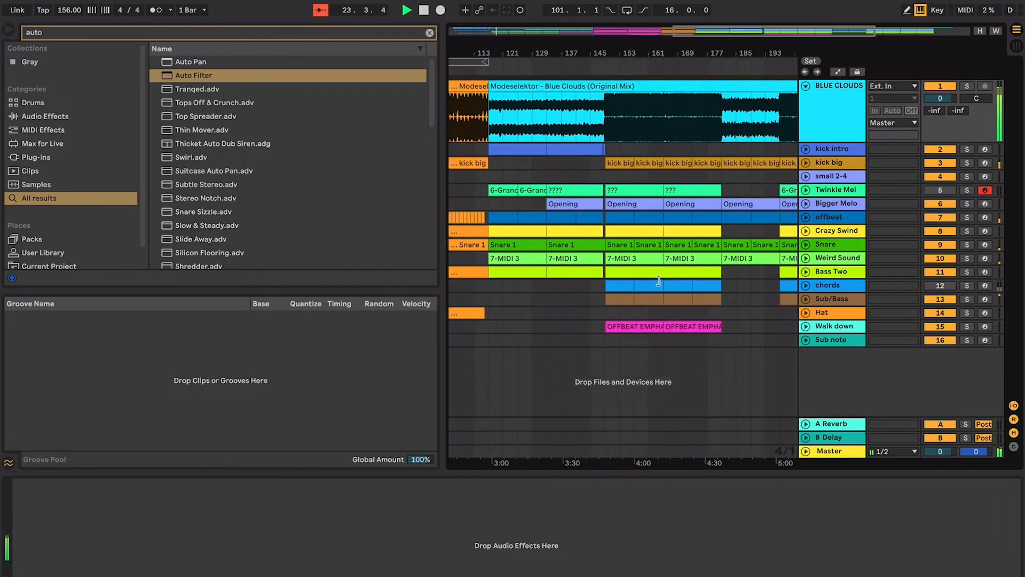
click(647, 268)
click(806, 270)
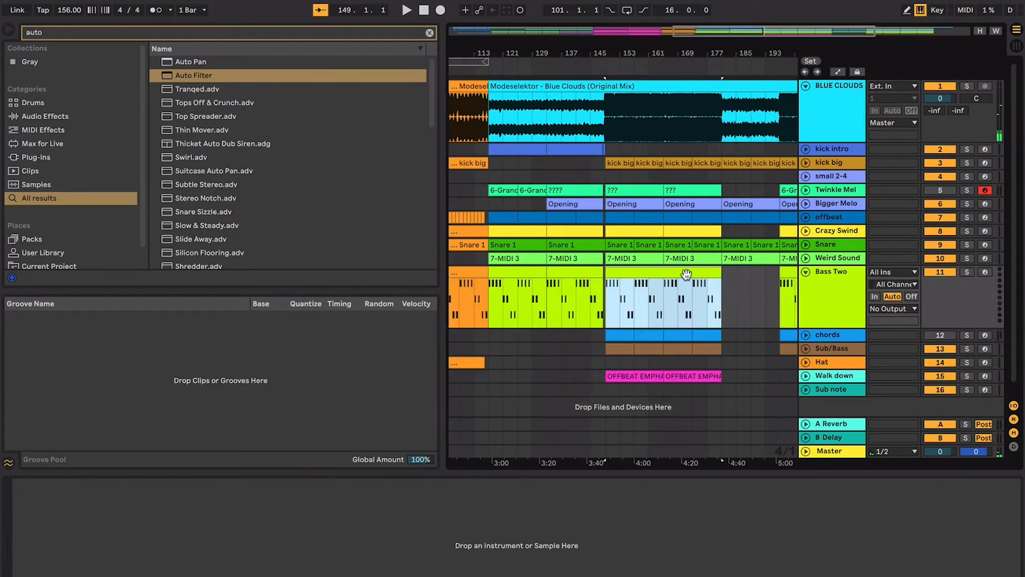
key(z)
- Play the low-passed section from bar 149 several times to compare the bass with the Bass Two notes
click(516, 297)
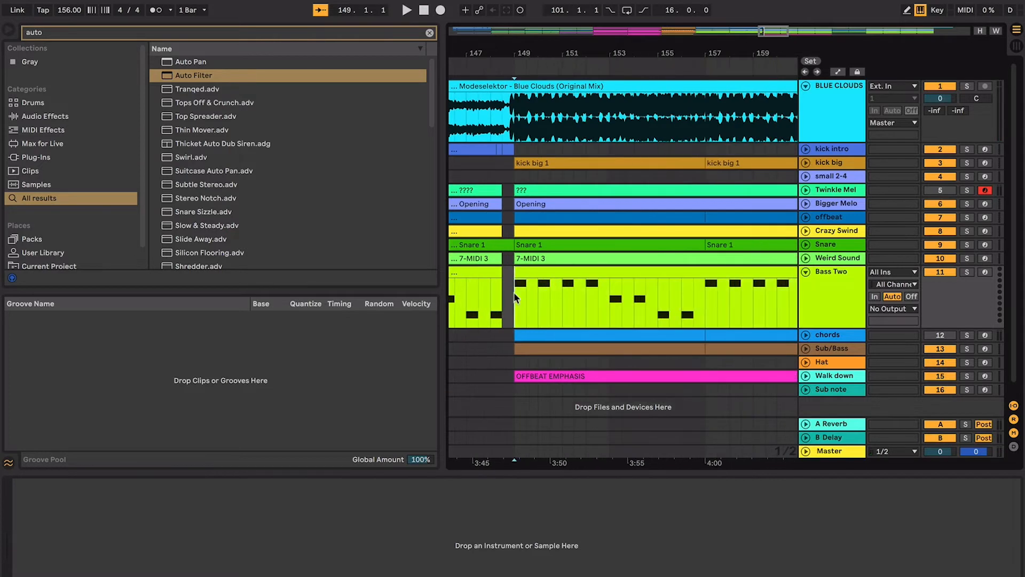
key(space)
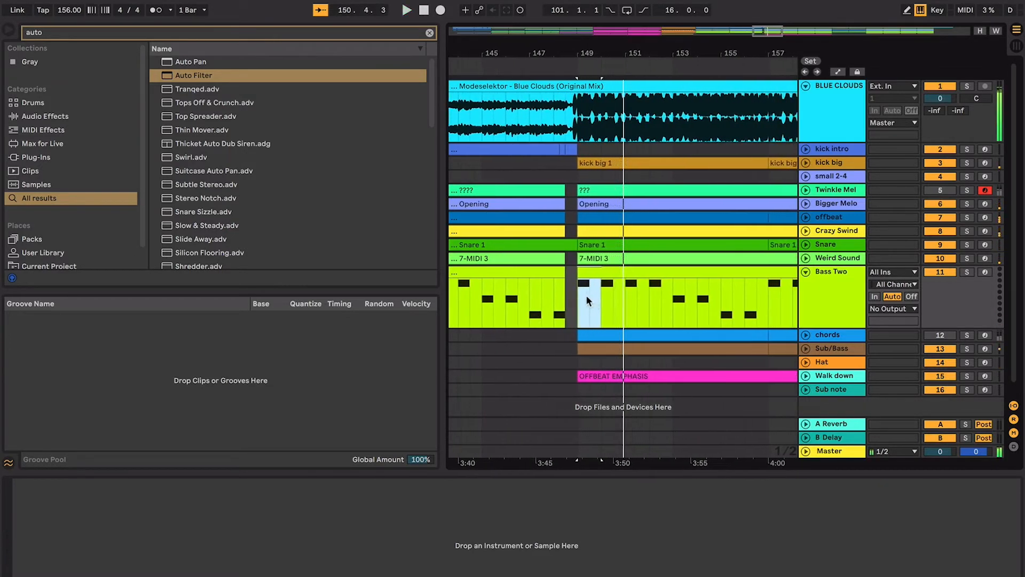
key(space)
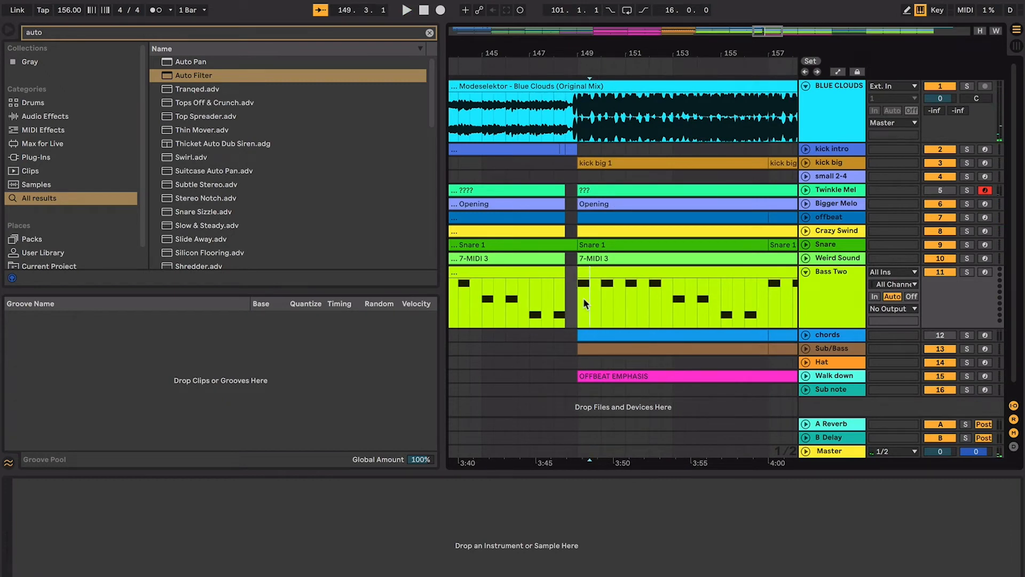
key(space)
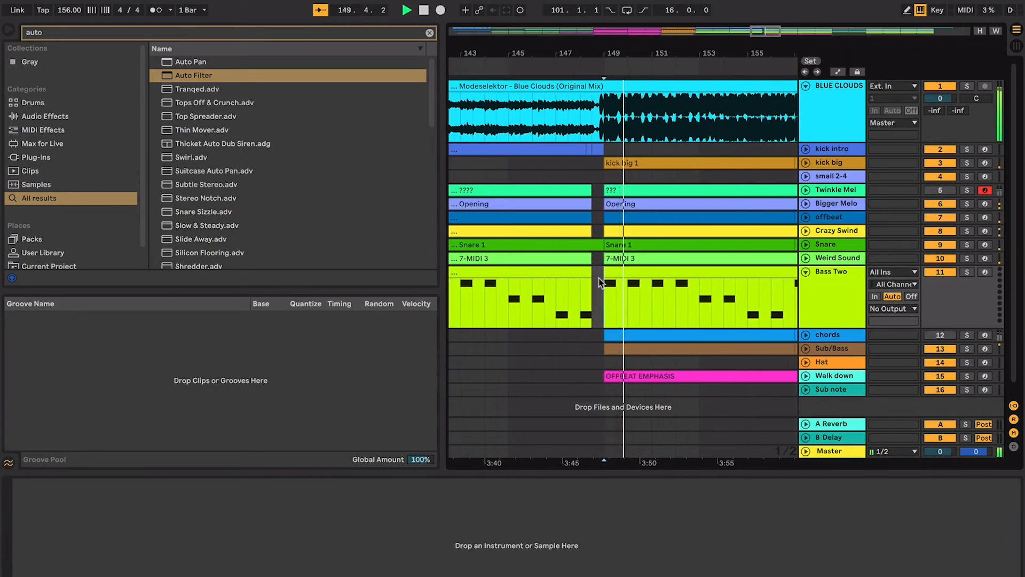
key(minus)
key(minus)
key(minus)
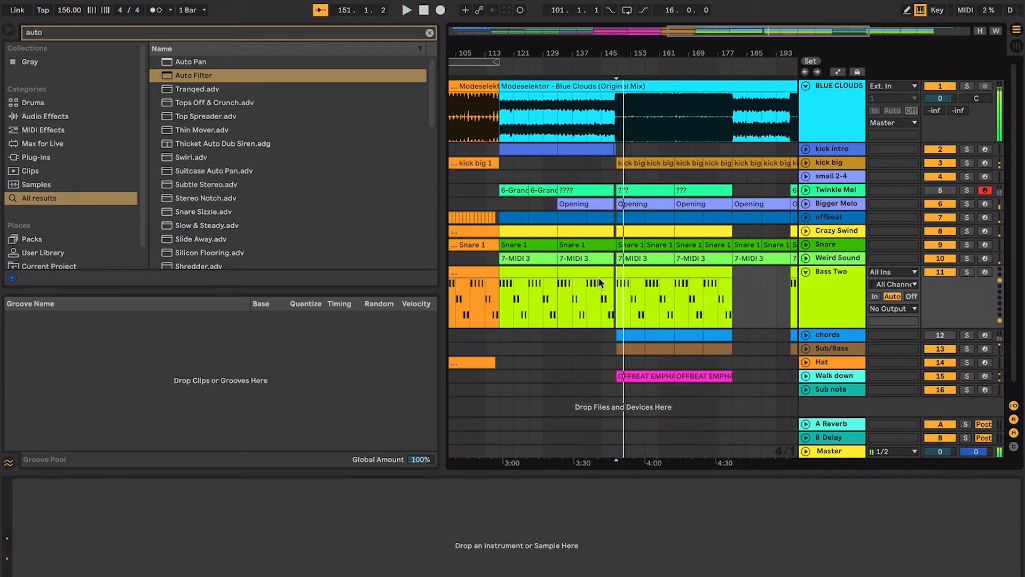
- Delete the Auto Filter from the Master track and hide the device view
click(850, 452)
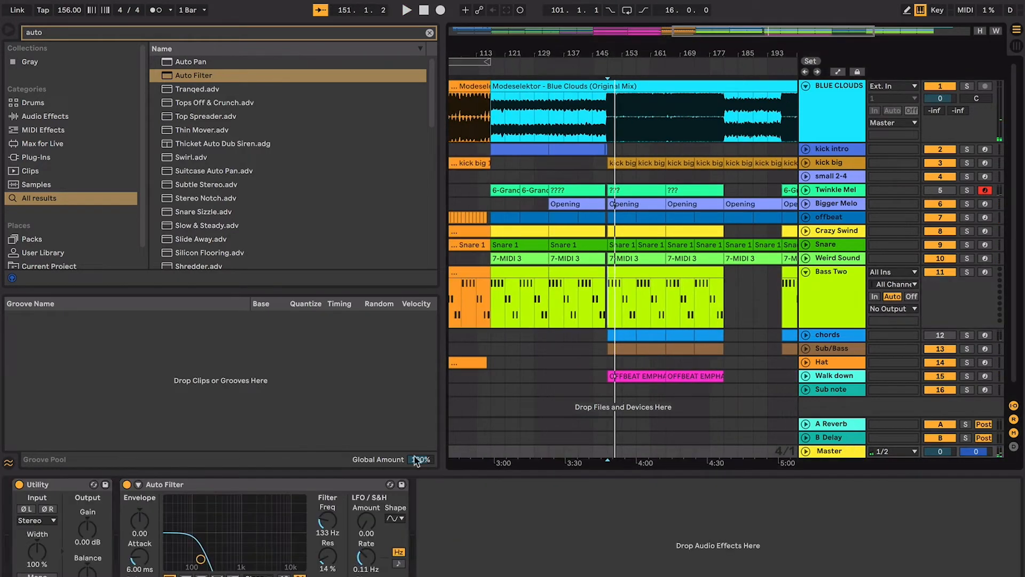
click(375, 481)
key(Delete)
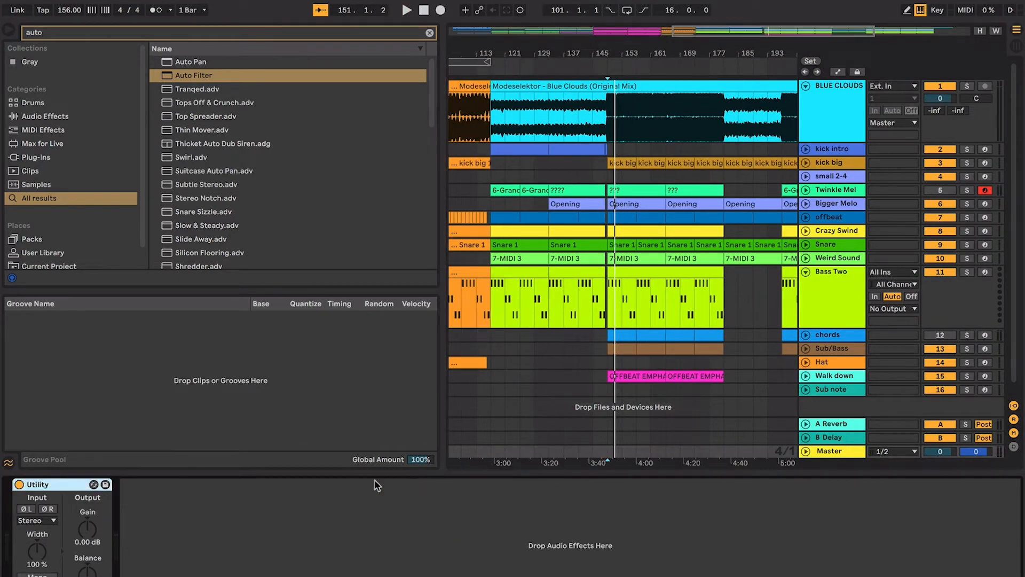
key(super+alt+l)
- Select the Bass Two clip at bar 149 and unfold the Hat and Sub/Bass tracks
click(607, 293)
key(plus)
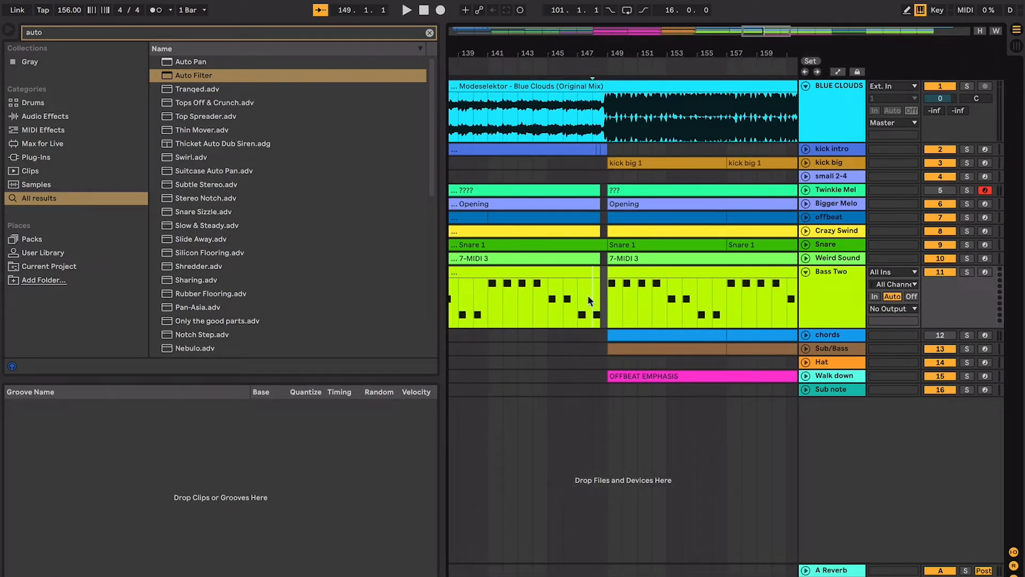
click(654, 278)
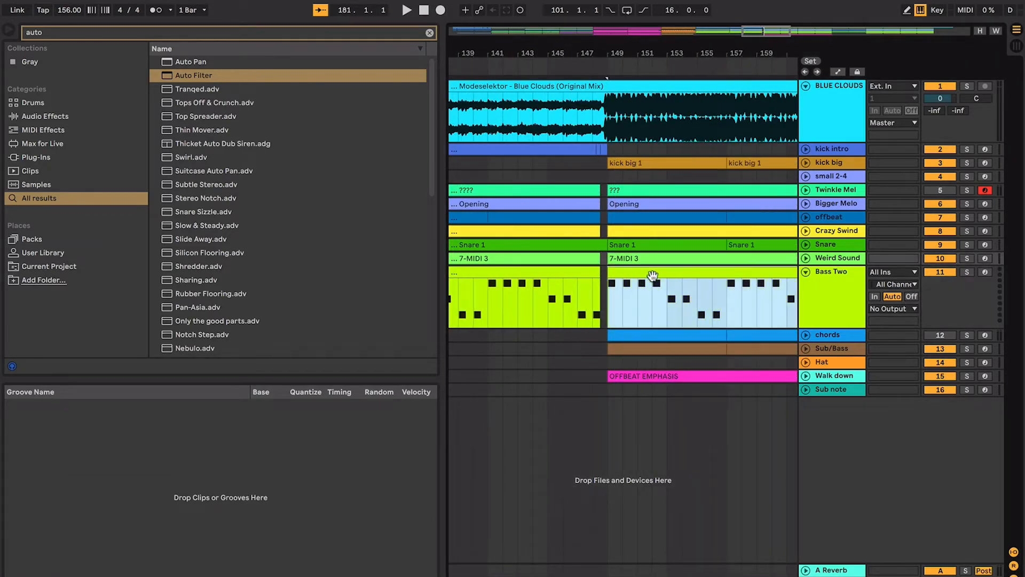
click(805, 362)
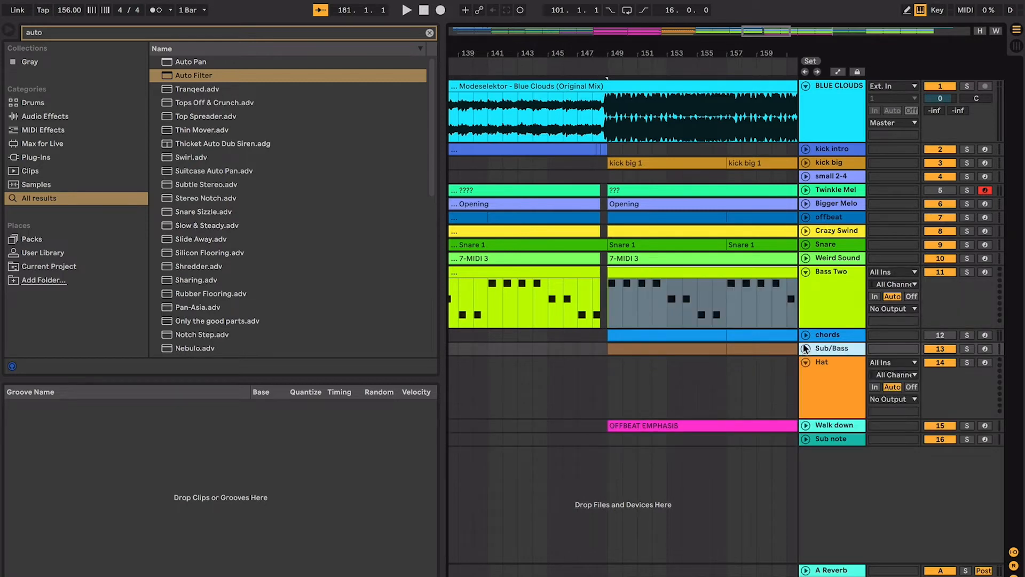
click(805, 348)
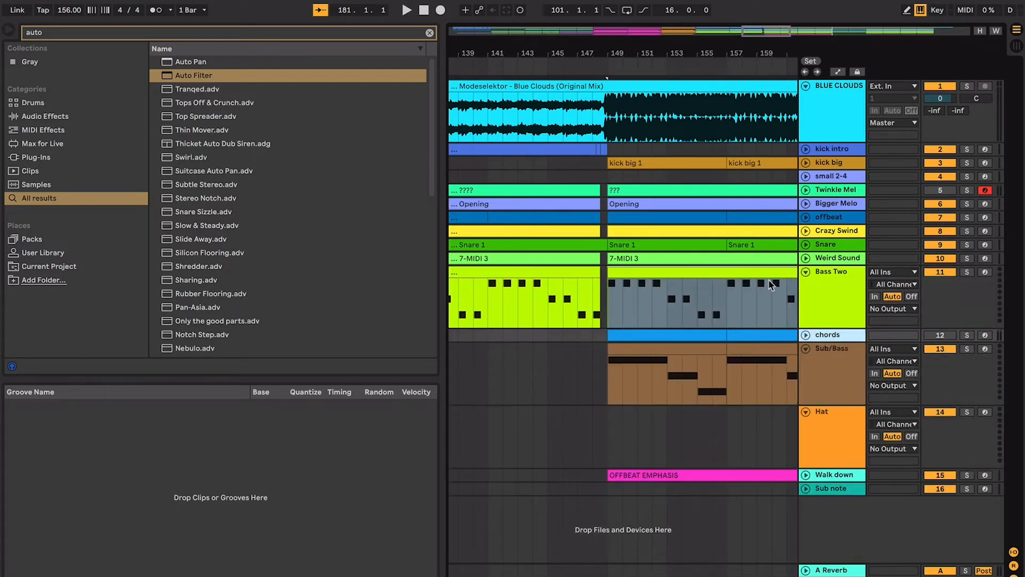
- Compare the Bass Two and Sub/Bass note patterns in the section from bar 149
click(679, 275)
click(680, 347)
click(686, 260)
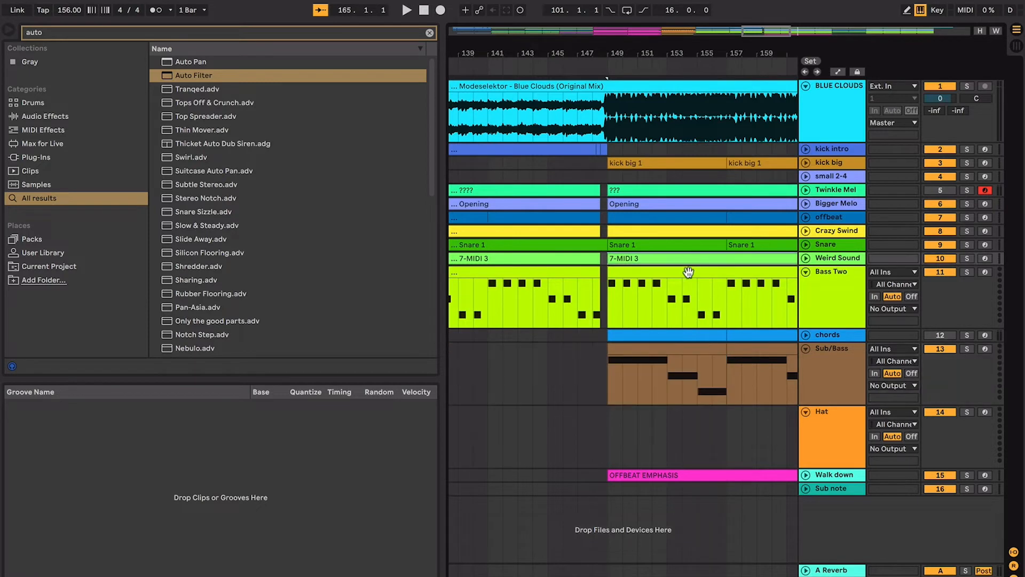
click(688, 273)
click(686, 352)
click(718, 268)
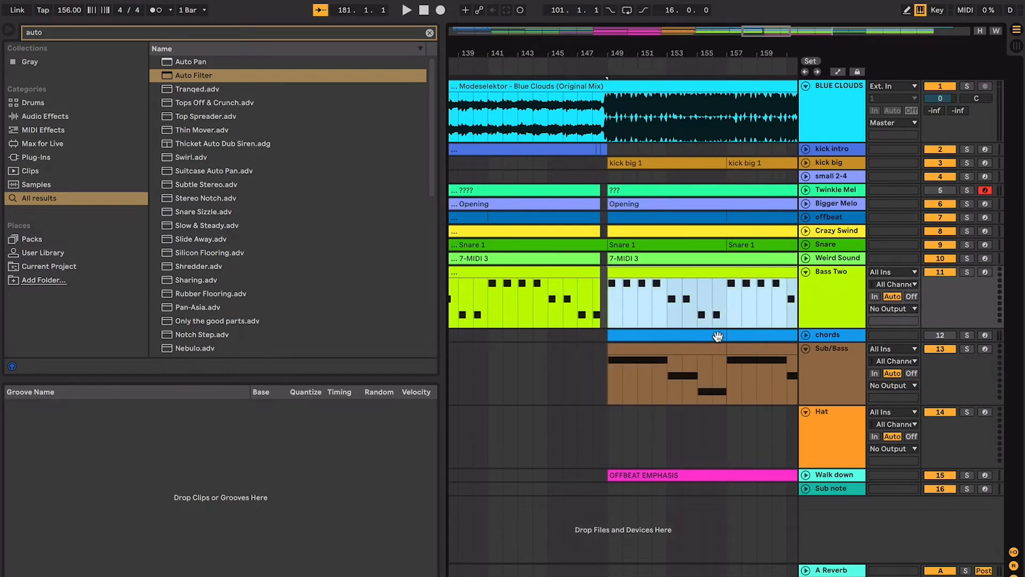
- Set the start position to bar 149 and add an Auto Filter to the Master track with 111 Hz cutoff and 20% resonance
click(605, 290)
scroll(604, 291, right, 1)
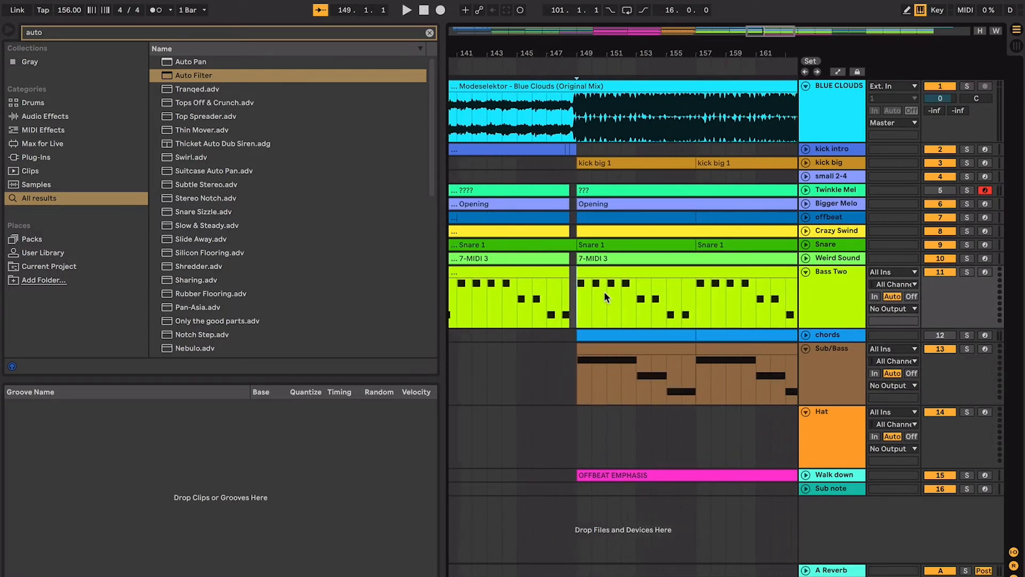
key(minus)
key(minus)
double_click(829, 576)
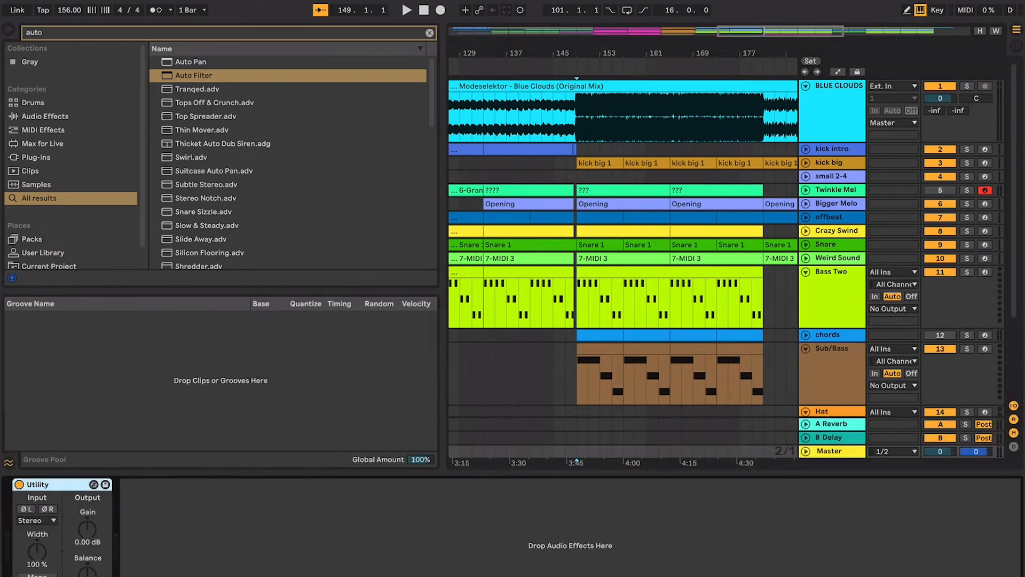
double_click(263, 76)
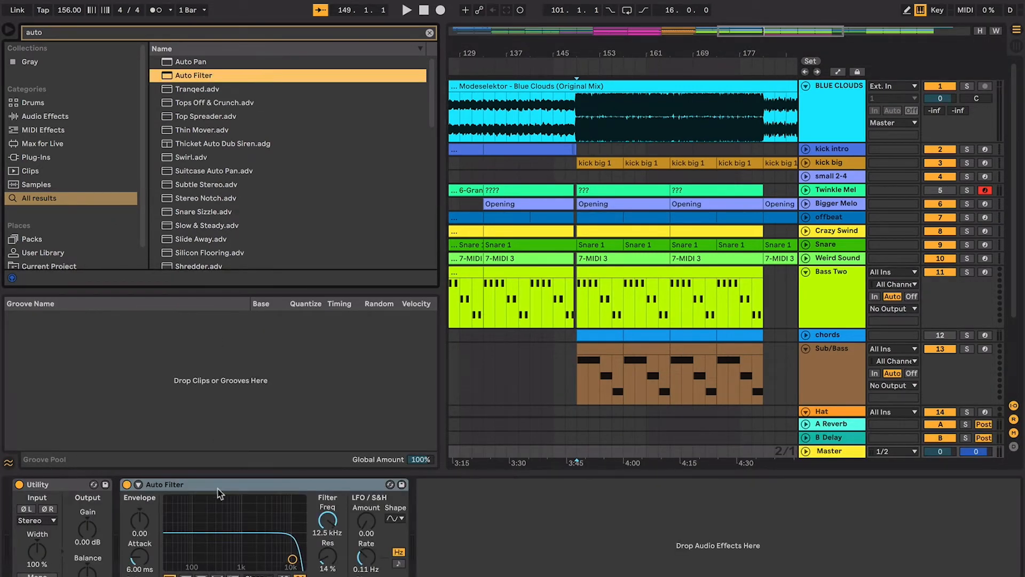
drag(200, 550, 197, 556)
- Play the low-passed mix from bar 149 and compare it with the Sub/Bass section from bar 21
key(space)
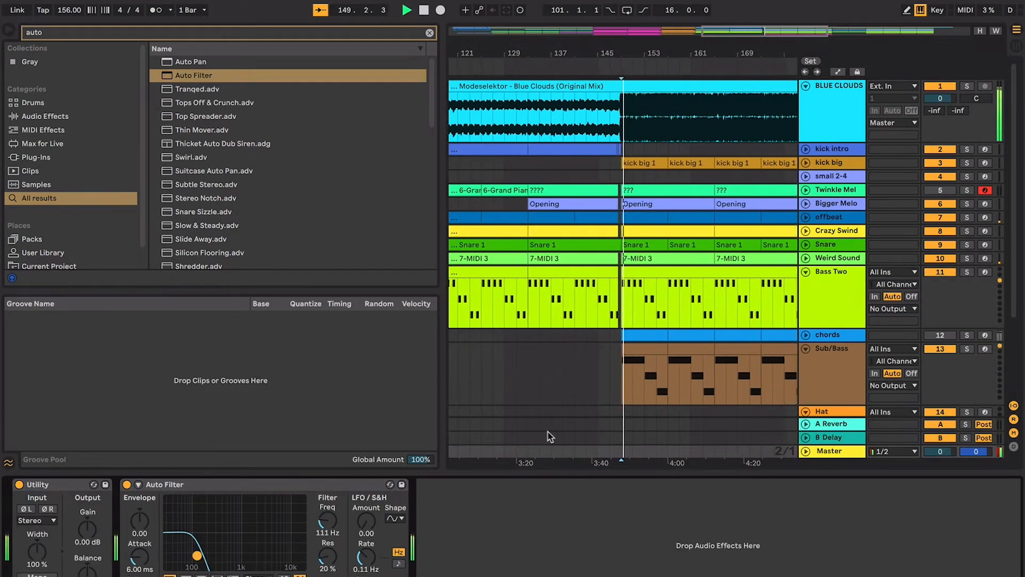
scroll(546, 406, left, 10)
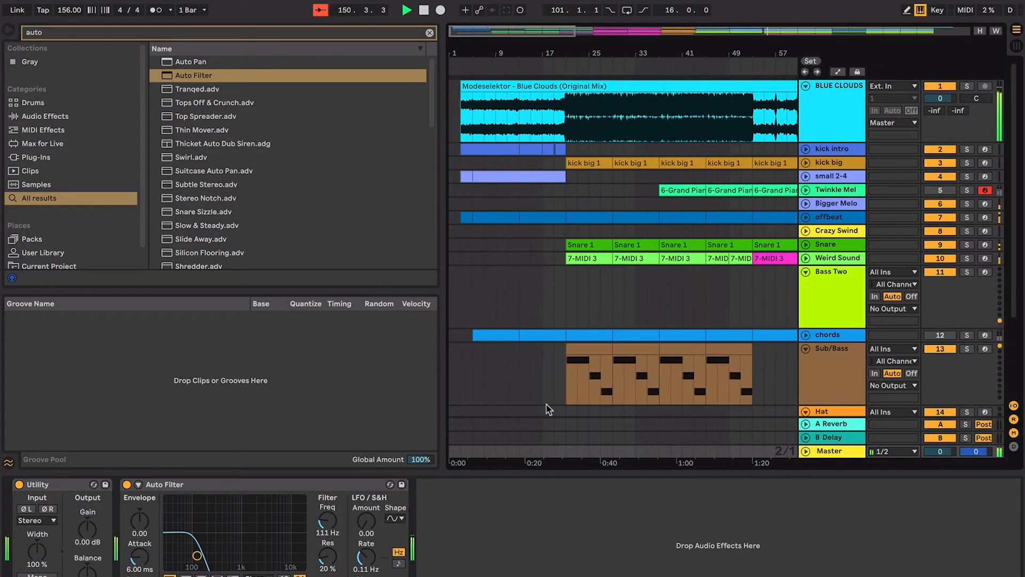
click(603, 346)
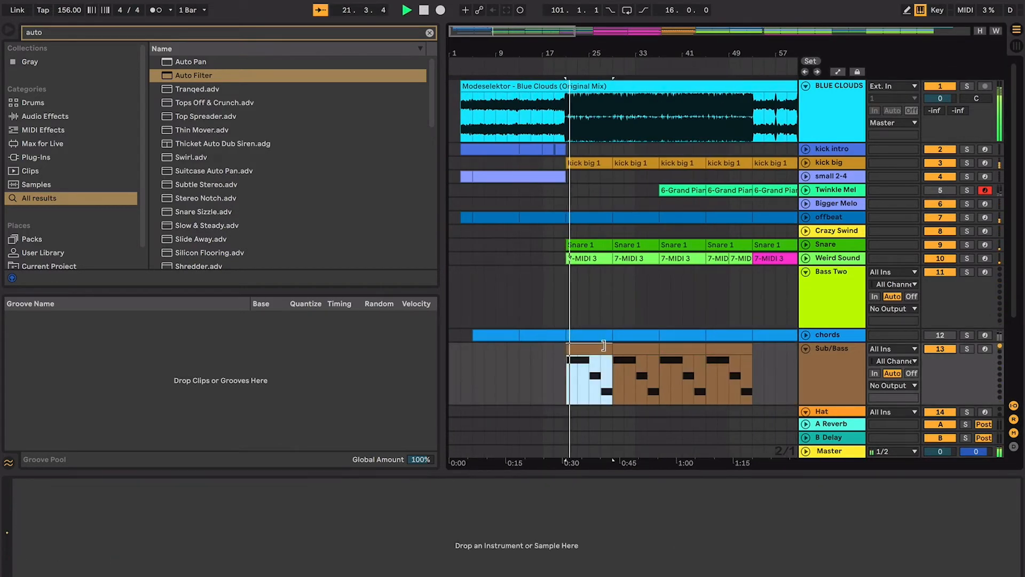
key(space)
- Return to the Sub/Bass clips after bar 149 and remove the Auto Filter from the Master track
scroll(607, 348, right, 12)
scroll(608, 350, down, 2)
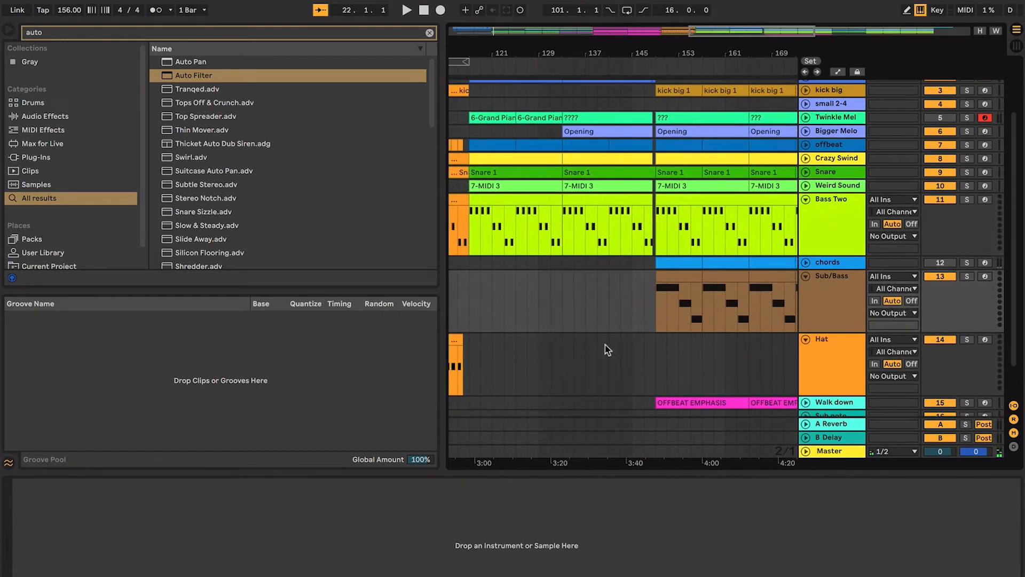
click(713, 272)
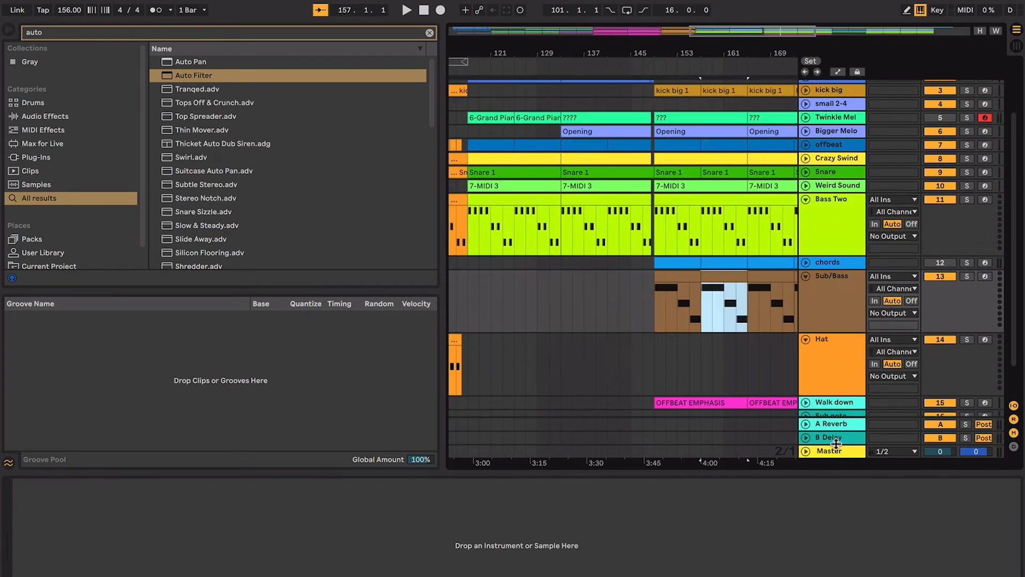
drag(836, 444, 837, 451)
click(285, 484)
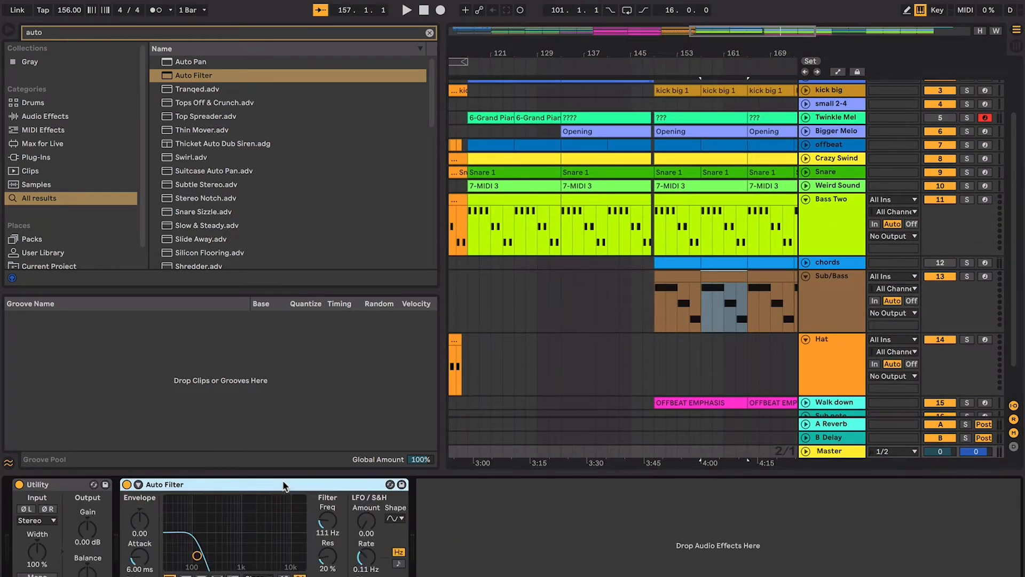
key(Delete)
- Examine how the Sub/Bass notes line up with the Bass Two notes between bars 149 and 181
click(656, 316)
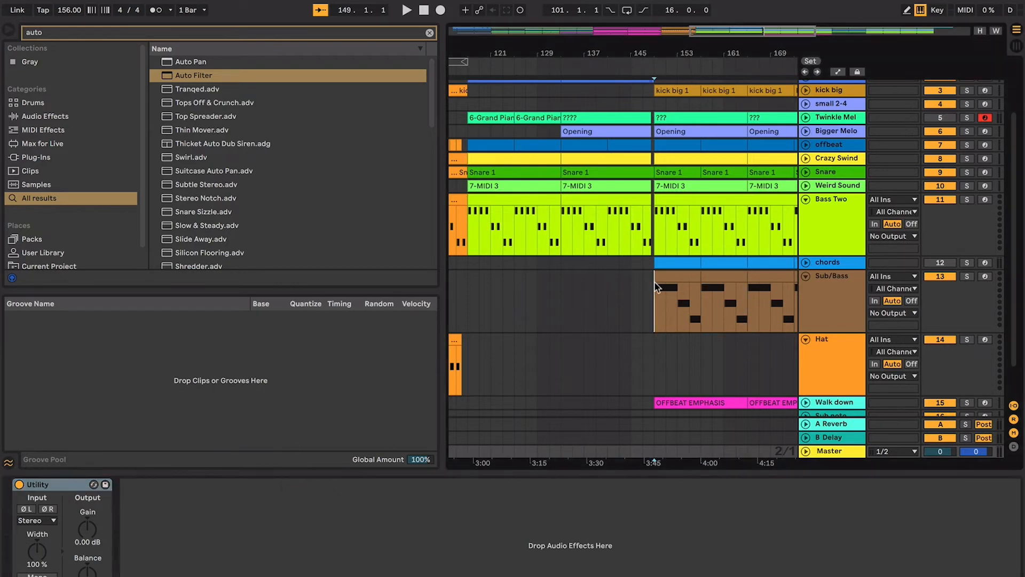
scroll(655, 283, up, 2)
scroll(655, 283, right, 4)
click(614, 315)
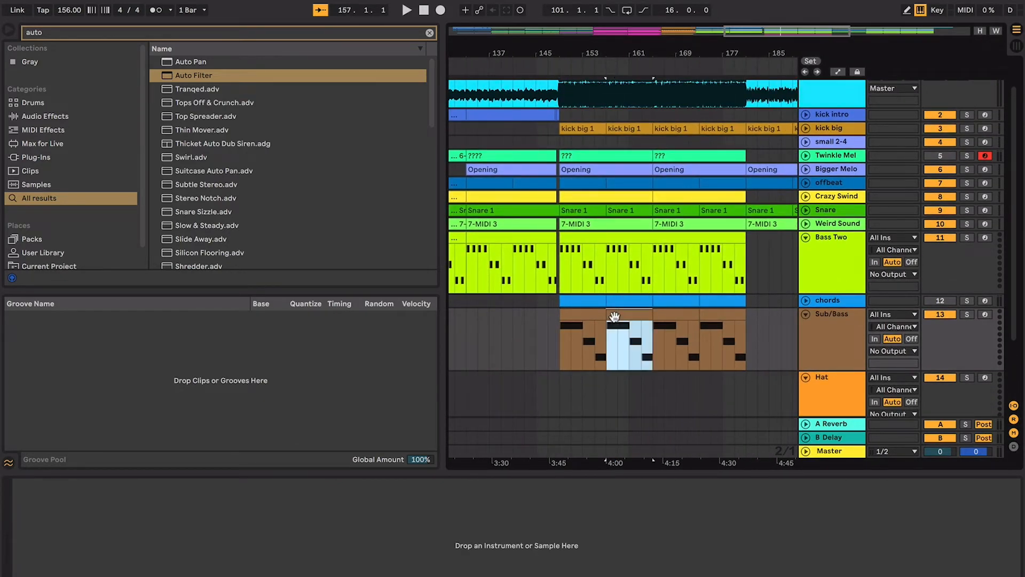
click(587, 314)
click(621, 251)
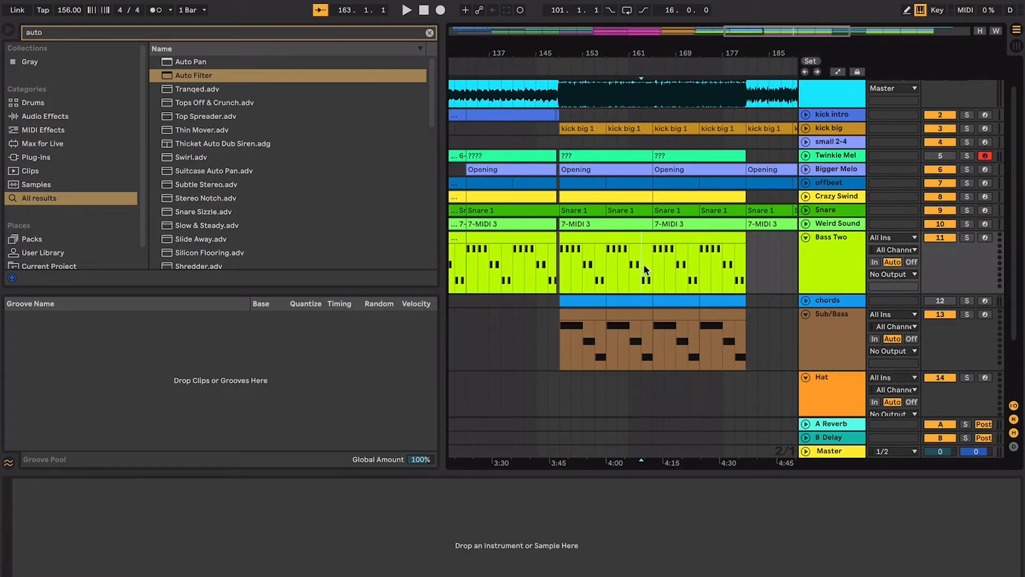
scroll(643, 264, up, 2)
scroll(642, 263, right, 3)
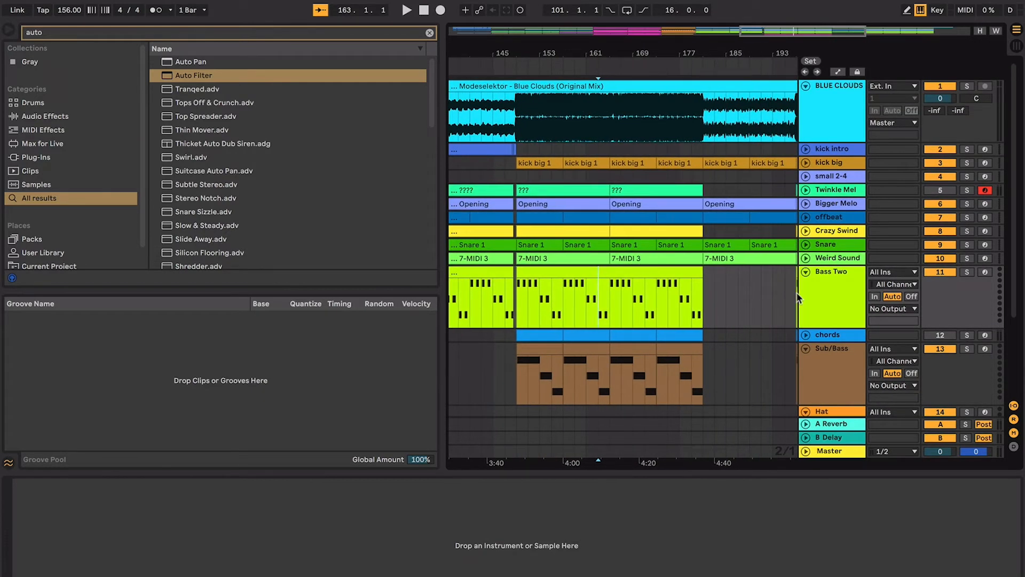
- Unfold the Snare track and examine its hit pattern across the section from bar 149
click(805, 244)
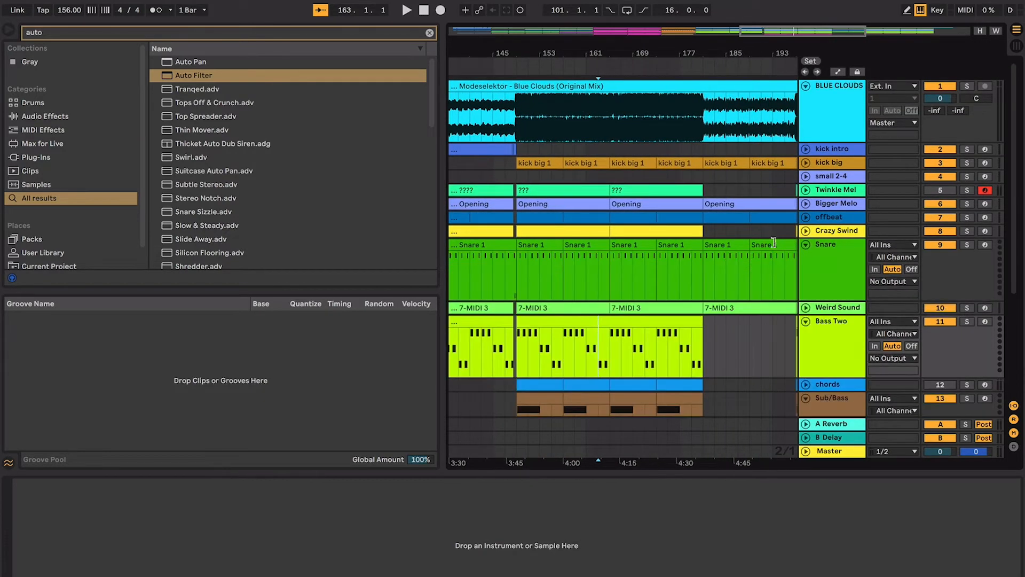
click(597, 267)
key(minus)
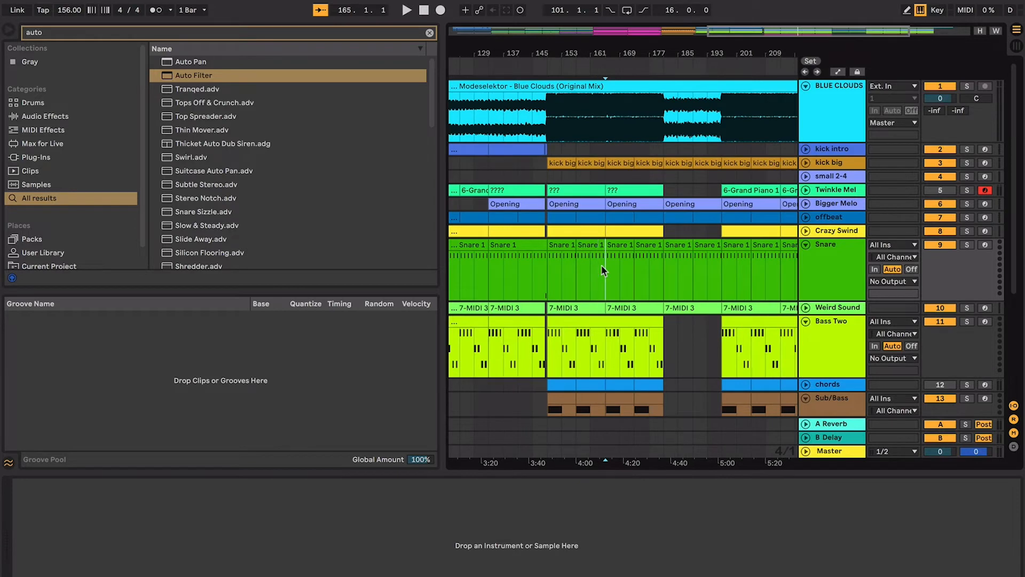
key(plus)
key(plus)
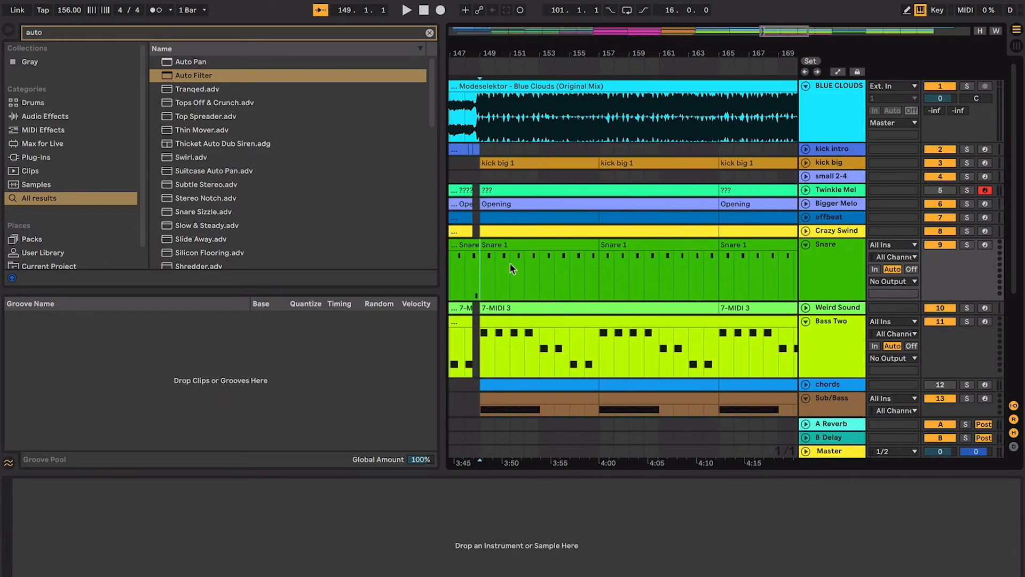
drag(510, 261, 684, 262)
scroll(684, 262, right, 5)
scroll(685, 262, down, 1)
drag(614, 238, 665, 244)
key(minus)
key(minus)
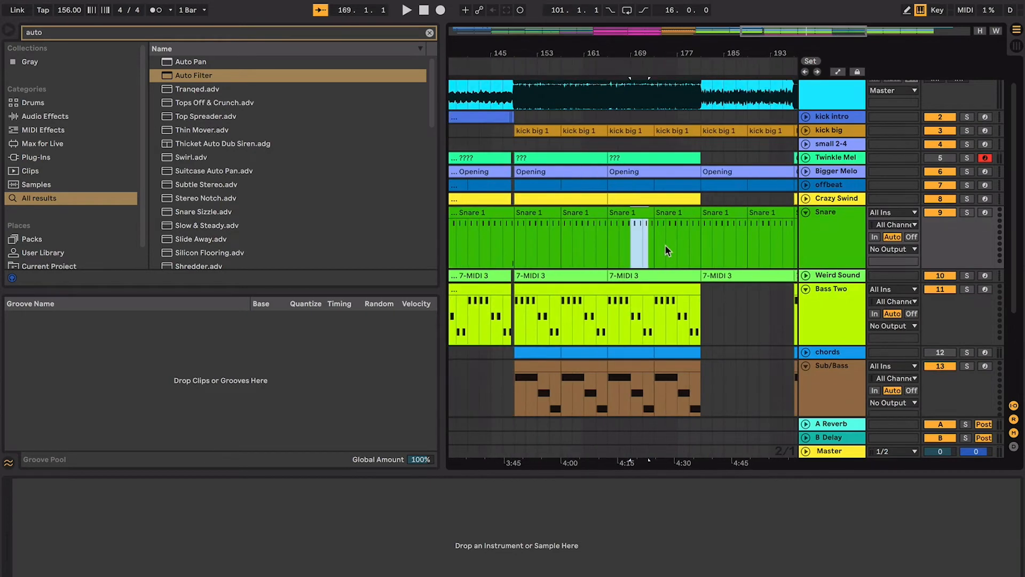
scroll(607, 230, down, 5)
scroll(608, 229, up, 6)
scroll(607, 229, right, 4)
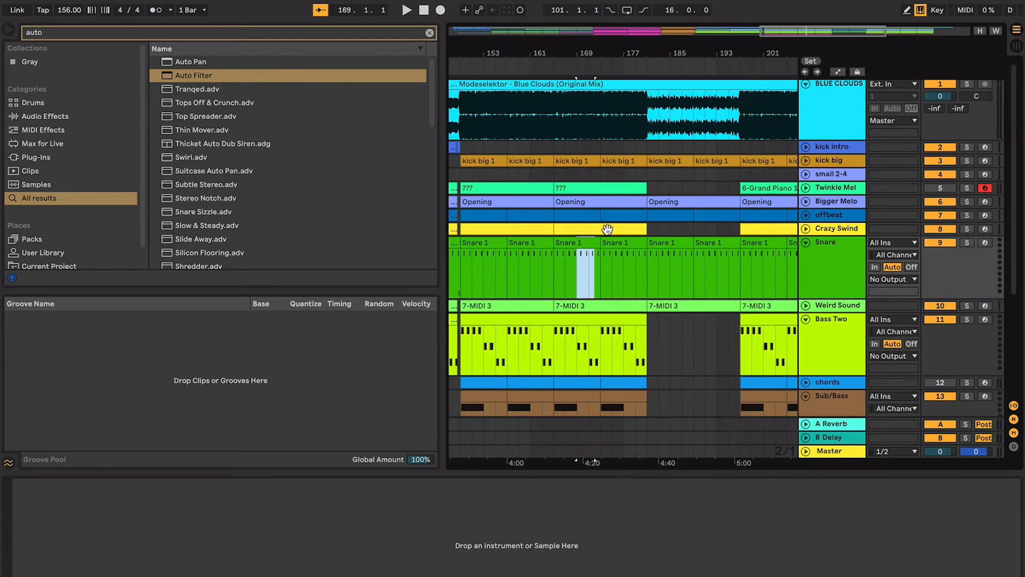
- Play the section from bar 165 and unfold the Weird Sound track to follow its note pattern
key(space)
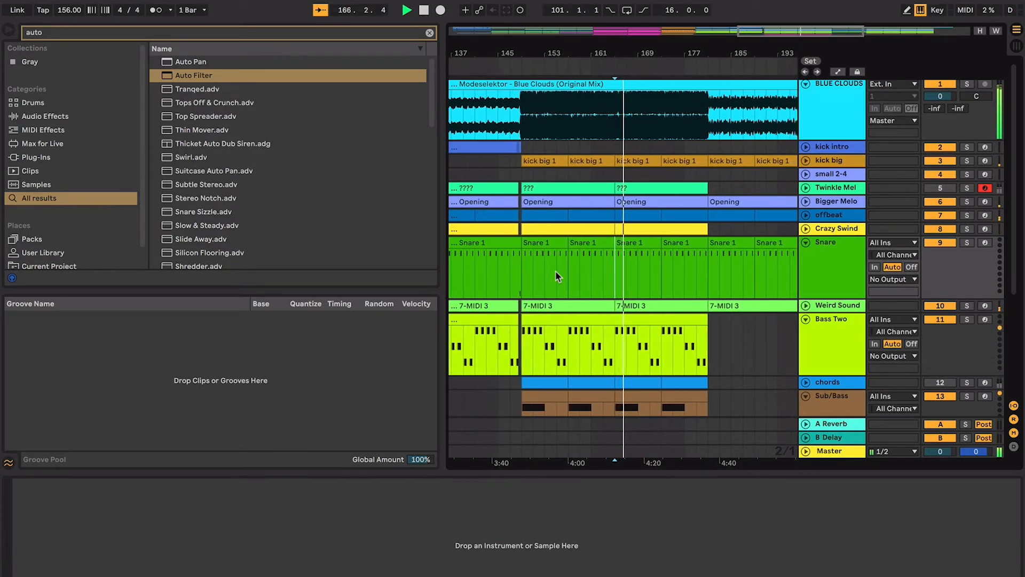
click(806, 306)
click(630, 316)
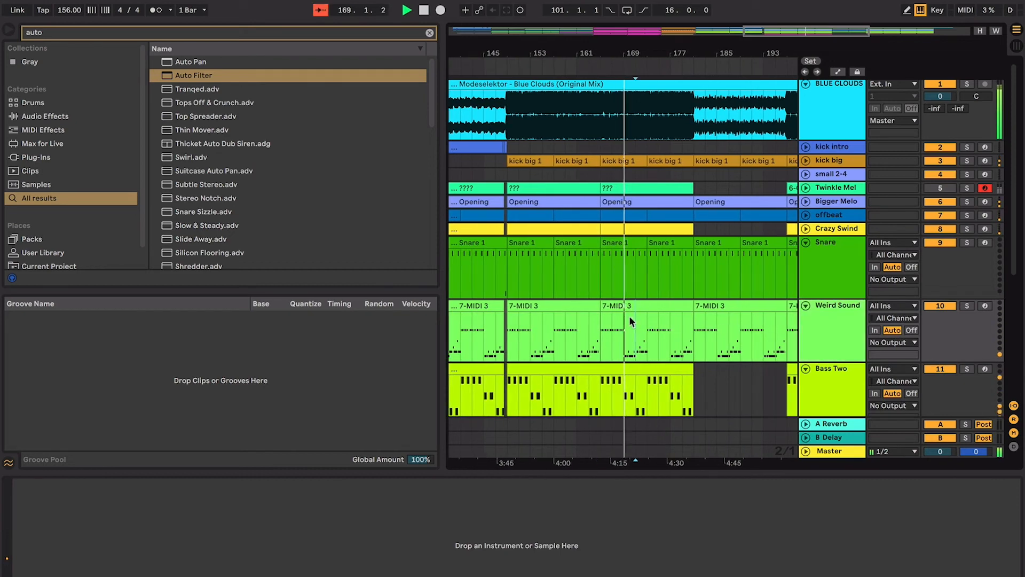
key(plus)
key(plus)
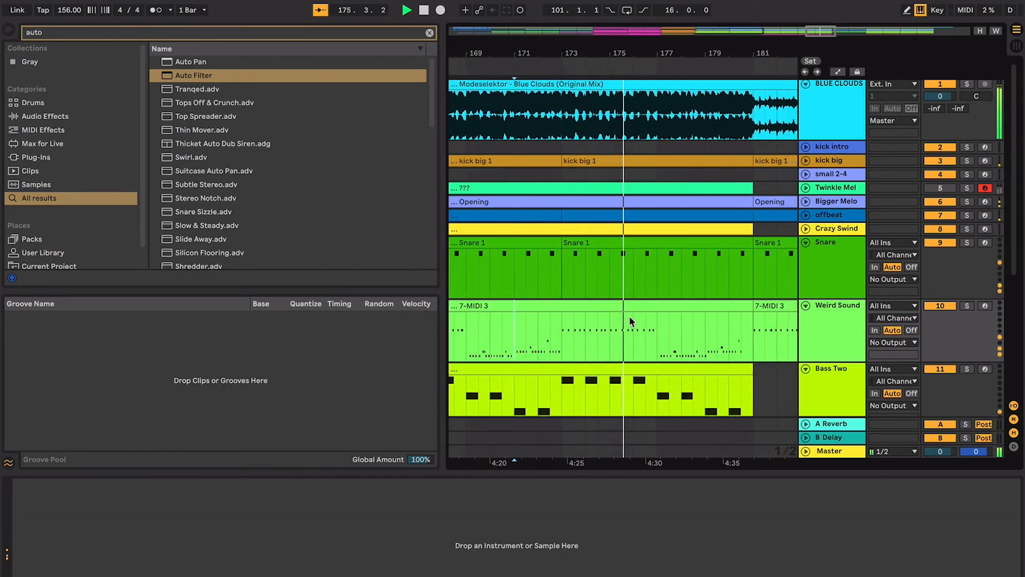
- Hide the device view and browser, and unfold the offbeat, Crazy Swind, Bigger Melo and kick big tracks
key(ctrl+alt+l)
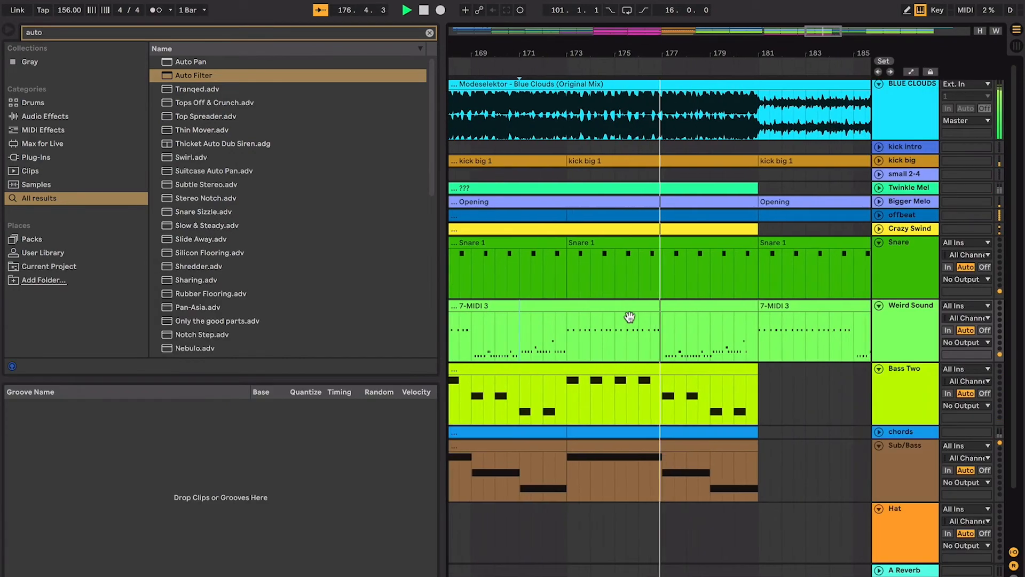
key(ctrl+alt+b)
click(879, 215)
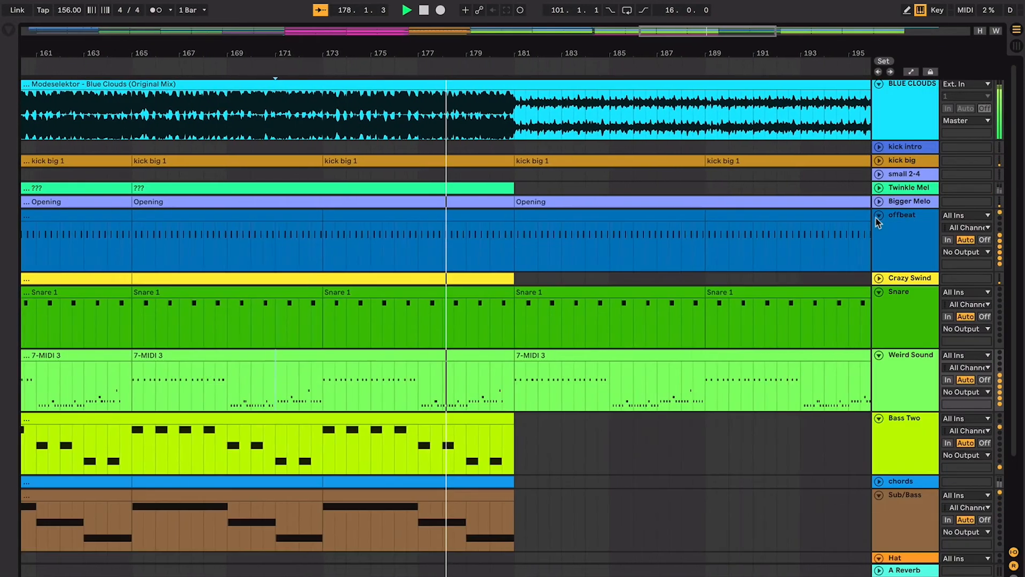
click(879, 278)
click(878, 201)
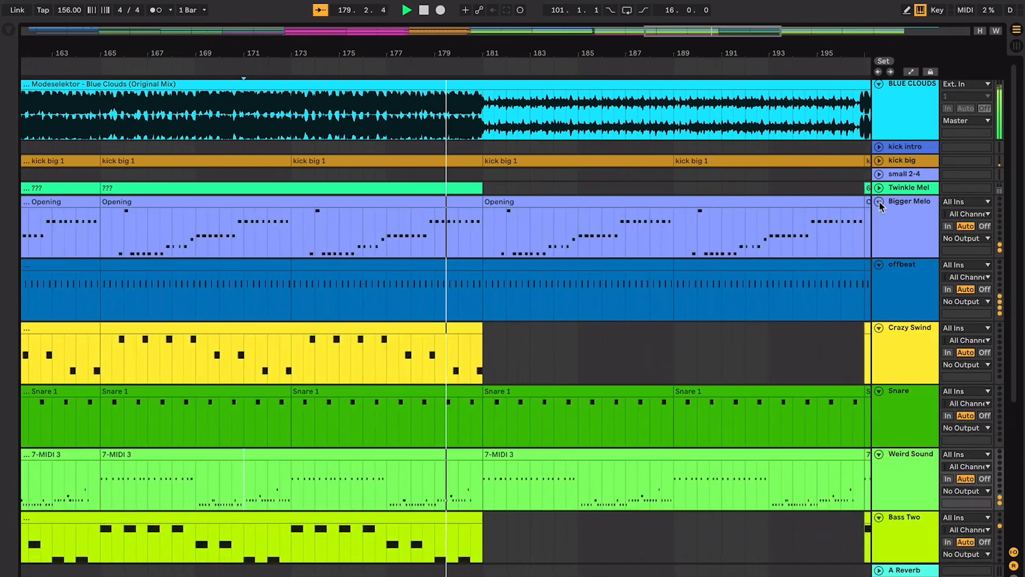
click(878, 160)
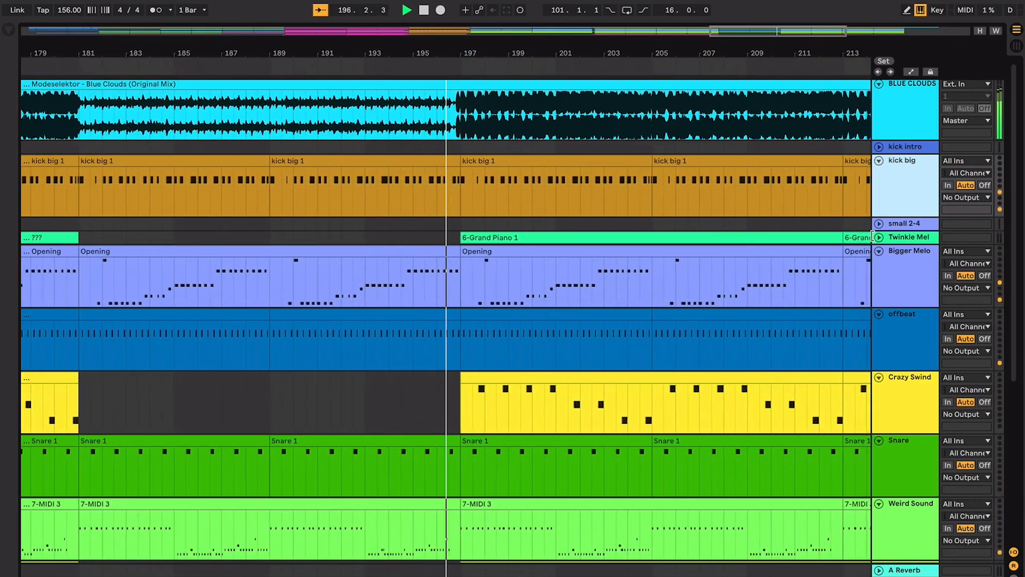
- Unfold the Twinkle Mel track and delete its clips from bar 197 onward
click(878, 237)
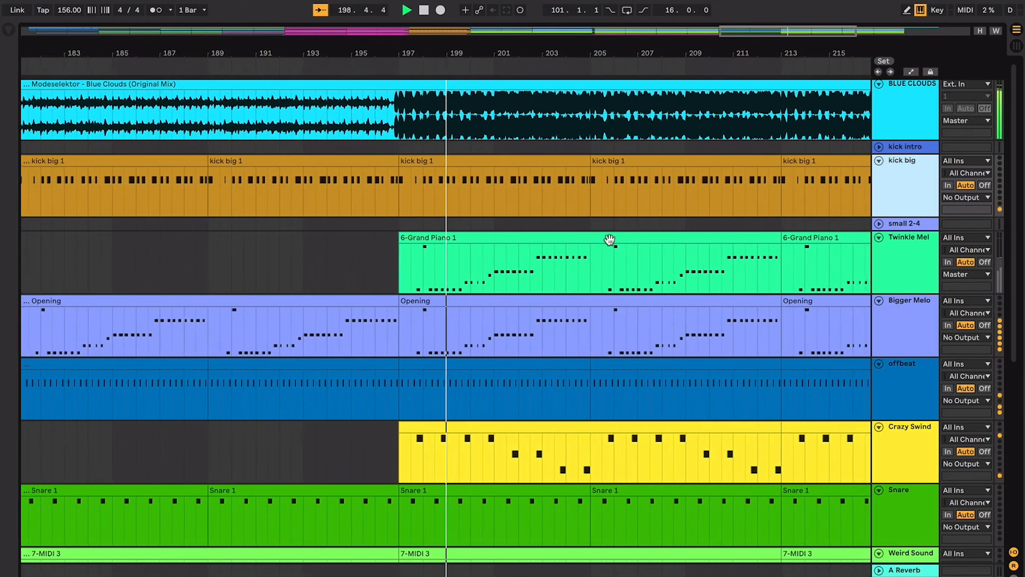
click(610, 237)
key(Delete)
key(minus)
key(minus)
key(minus)
shift+click(800, 232)
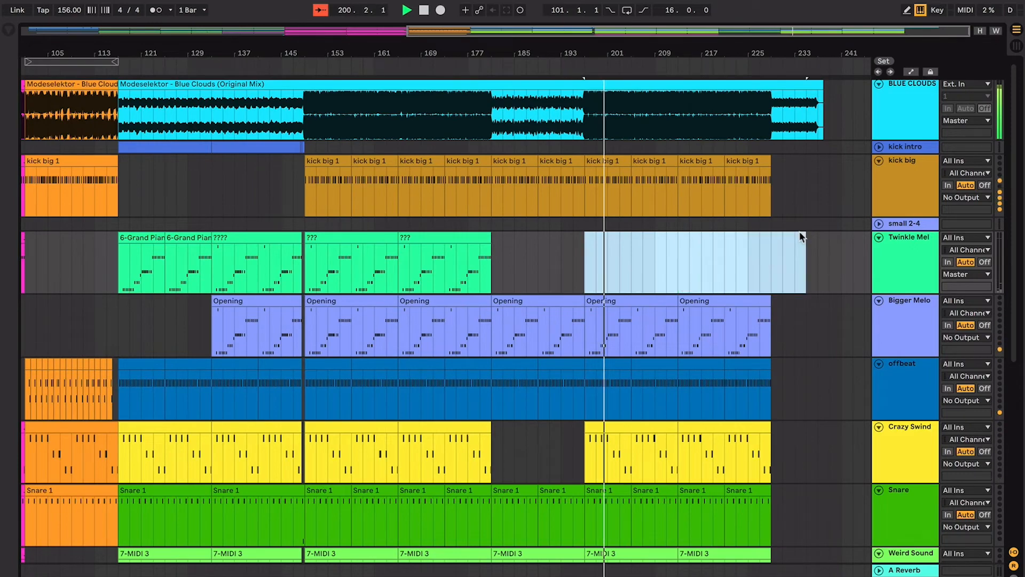
- Unfold the chords track and bring the OFFBEAT EMPHASIS clips at bar 149 on the Walk down track into view
key(plus)
key(plus)
key(plus)
key(minus)
key(minus)
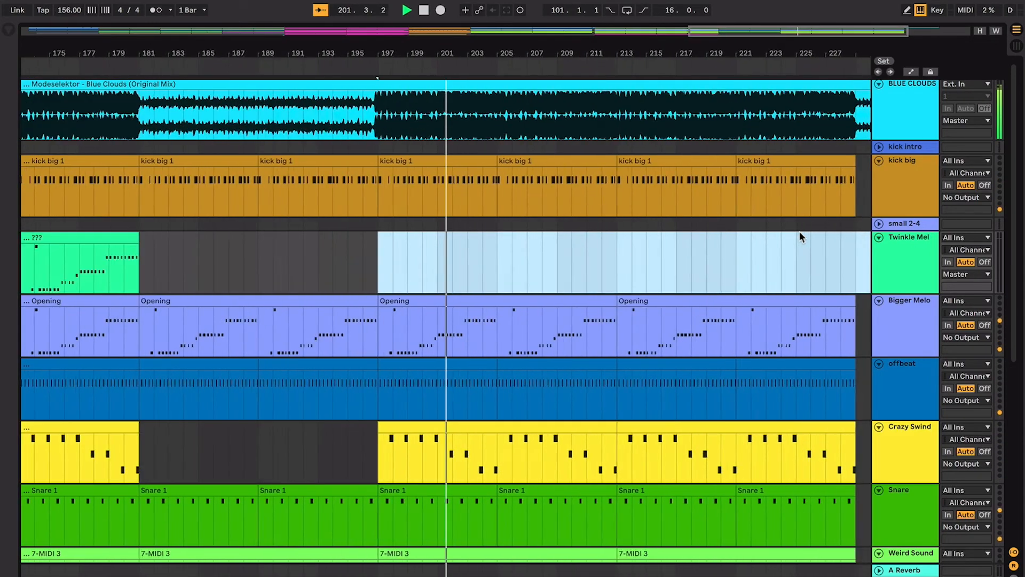
scroll(799, 232, down, 8)
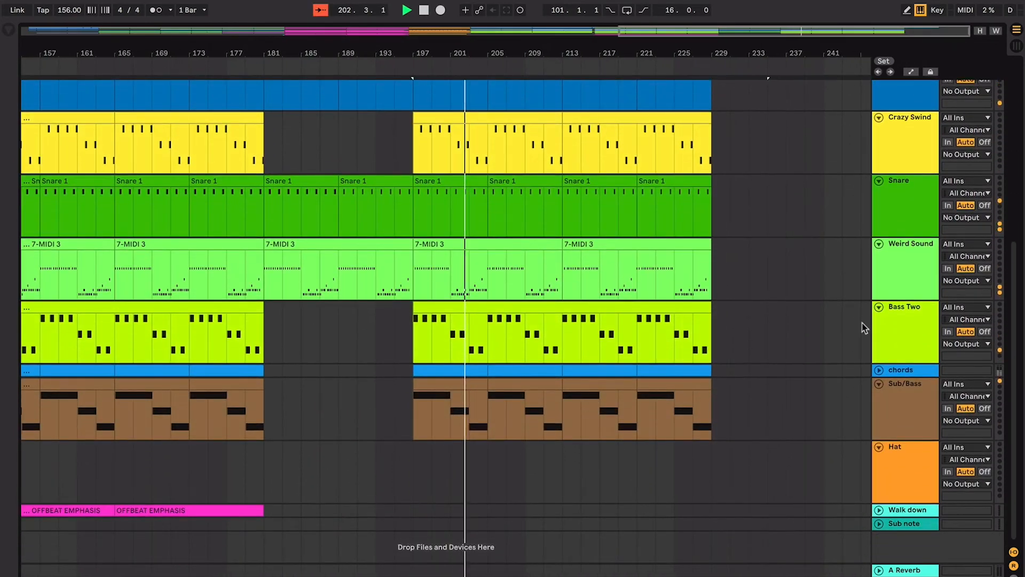
click(878, 370)
scroll(560, 521, down, 2)
scroll(435, 508, left, 5)
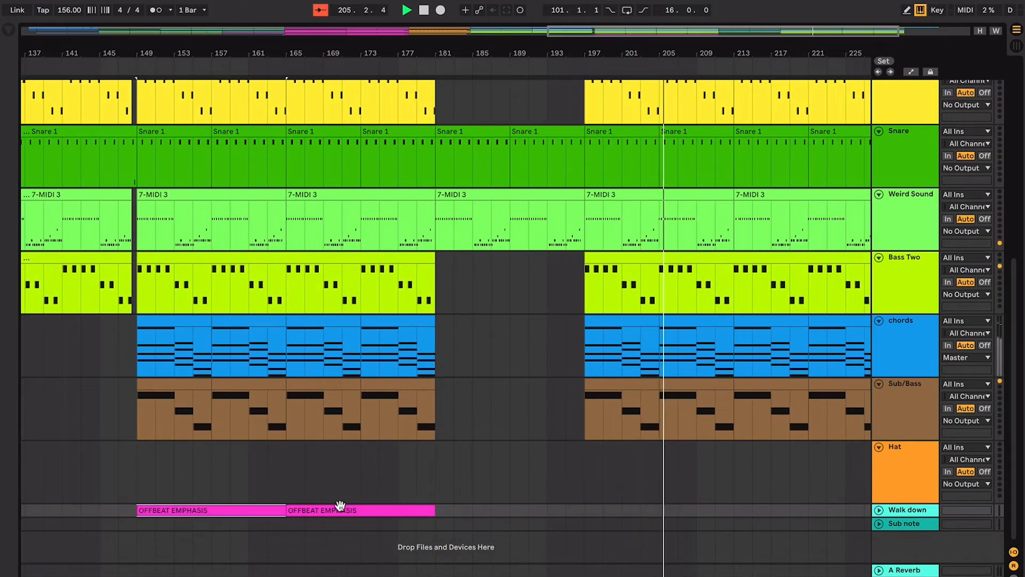
- Duplicate the two OFFBEAT EMPHASIS clips on the Walk down track to the section starting at bar 197
shift+click(355, 513)
shift+click(581, 508)
key(super+d)
key(plus)
key(plus)
key(plus)
key(plus)
key(plus)
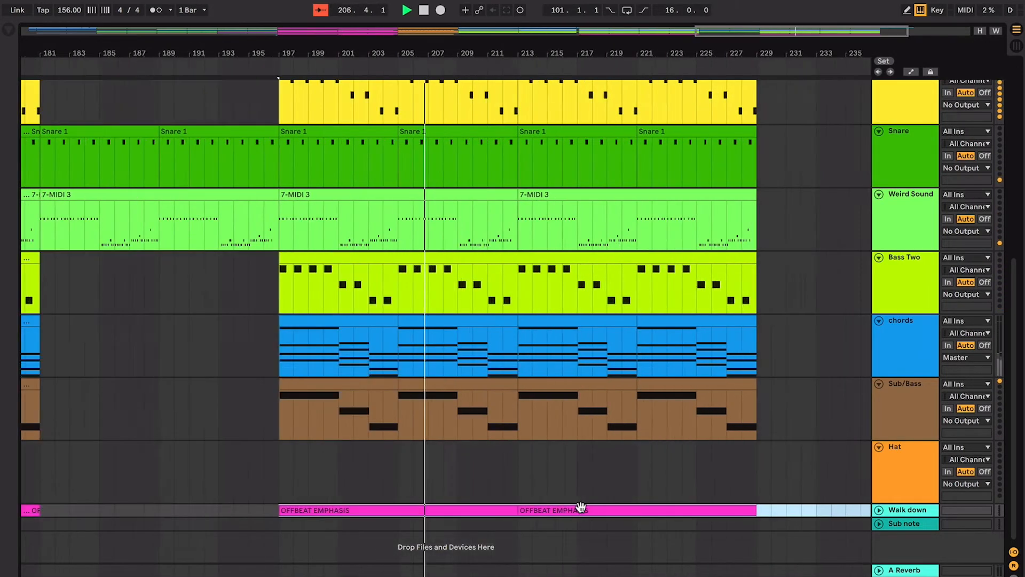
- Follow the playback through the final full section up to bar 229, checking the layered track patterns
scroll(581, 510, up, 2)
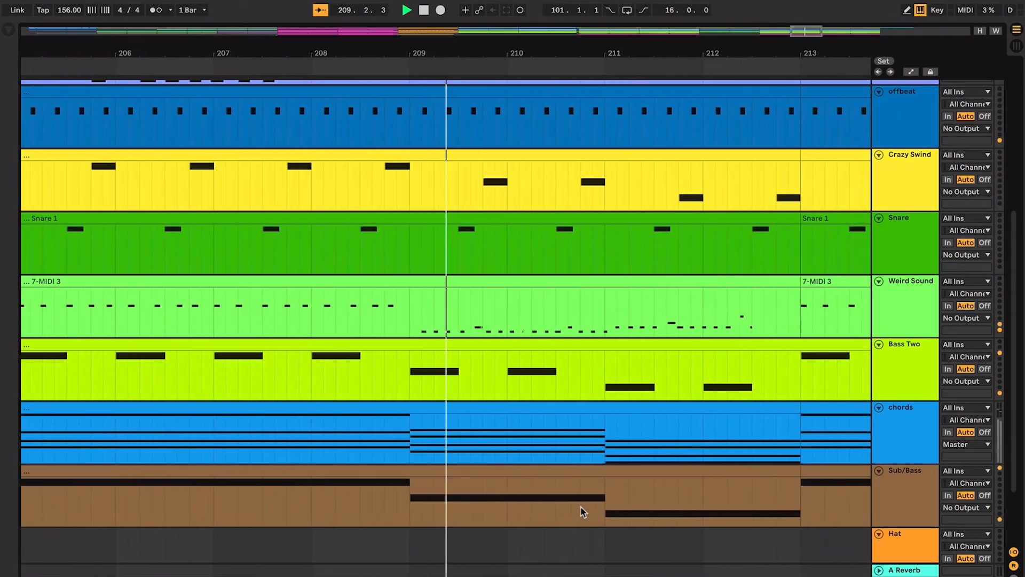
scroll(581, 508, up, 3)
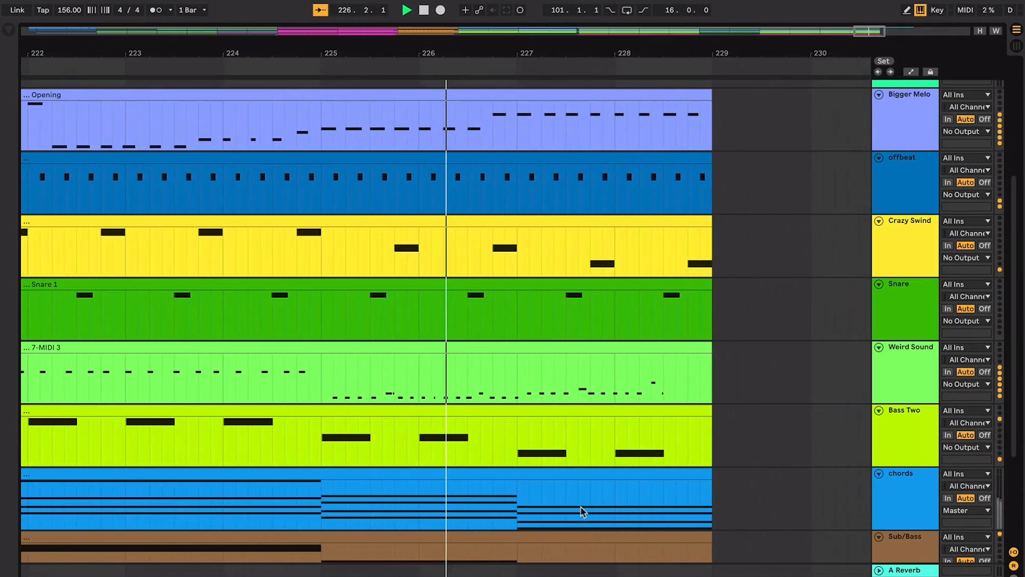
scroll(581, 507, down, 5)
scroll(581, 507, up, 5)
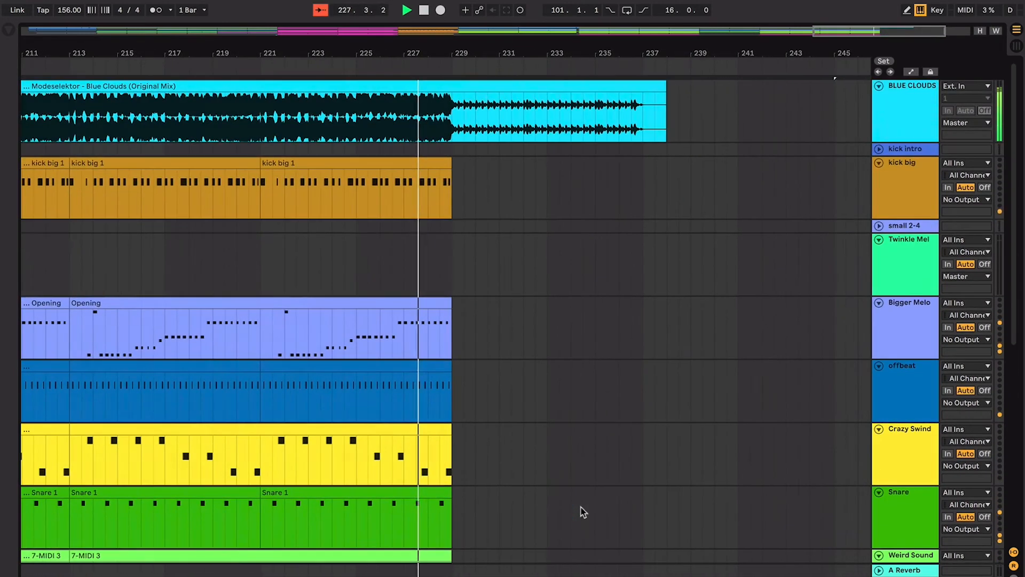
key(plus)
key(plus)
key(plus)
key(super+shift+f)
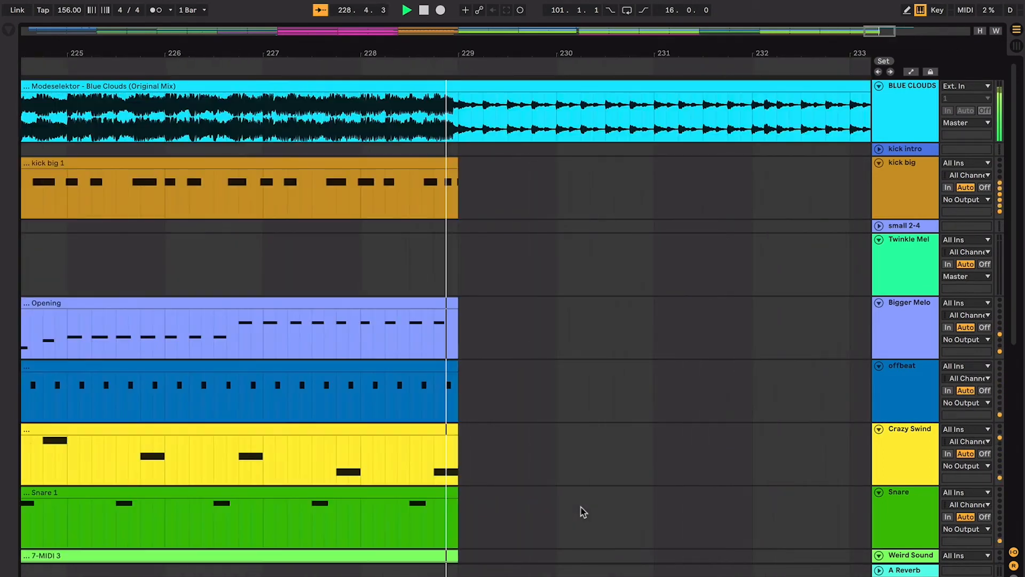
- Listen to the outro after bar 229, stop playback and place the start position at bar 237
key(minus)
key(minus)
key(minus)
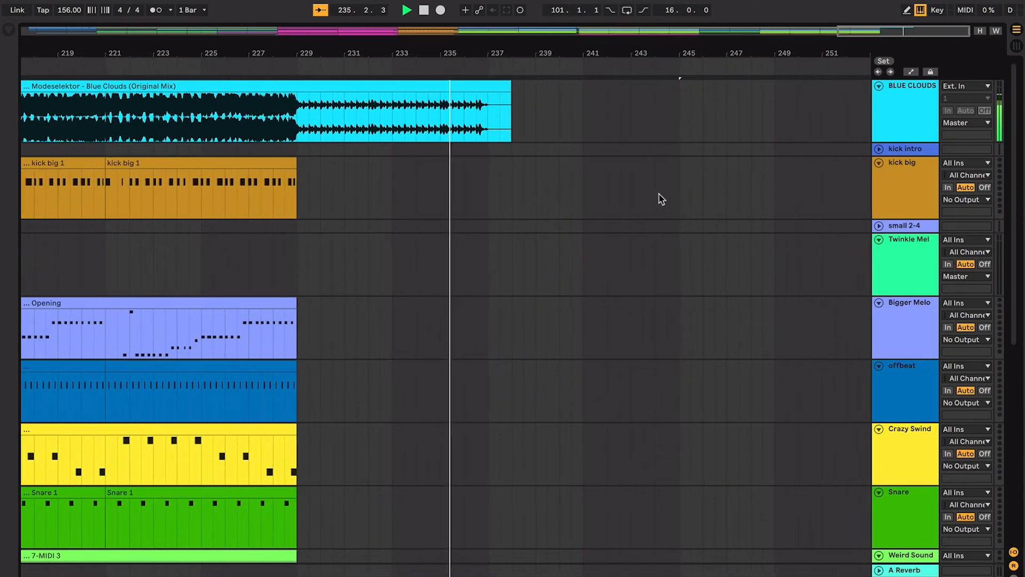
key(plus)
key(plus)
key(plus)
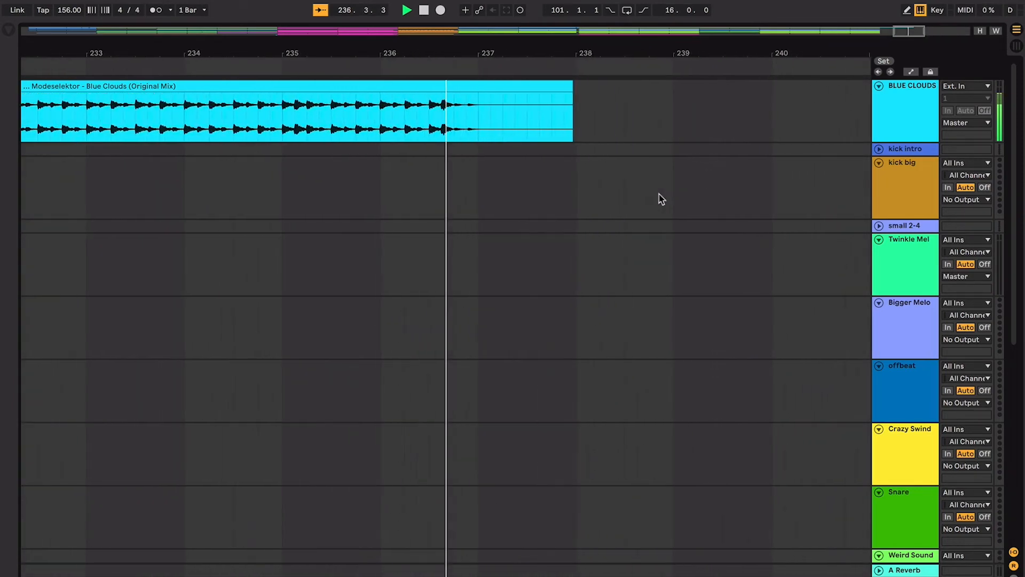
key(space)
click(425, 129)
- Fit the whole arrangement in view for review and set the start position to bar 13 on the BLUE CLOUDS track
key(minus)
key(minus)
key(minus)
key(minus)
key(minus)
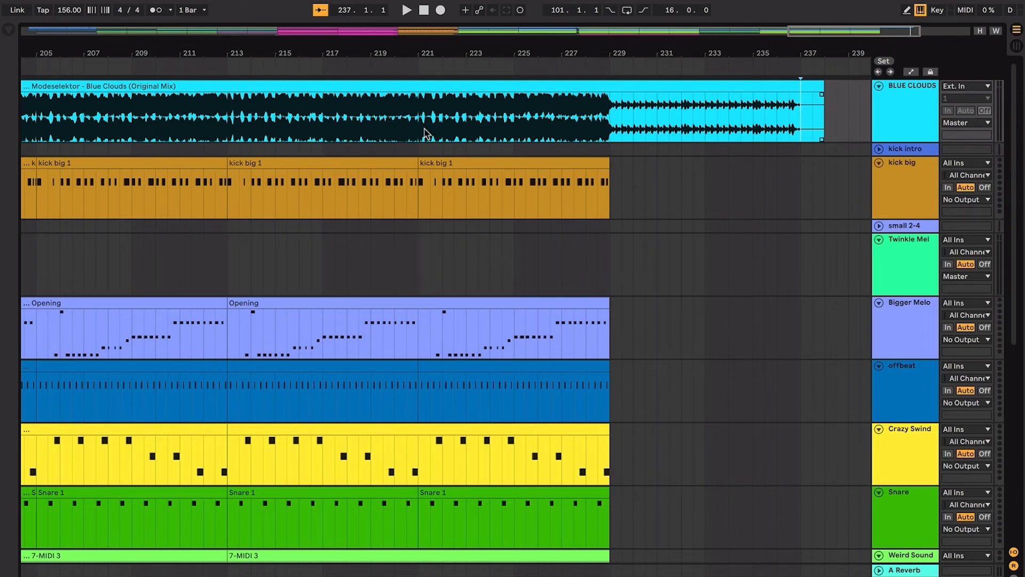
scroll(427, 134, left, 3)
scroll(427, 134, down, 3)
click(447, 214)
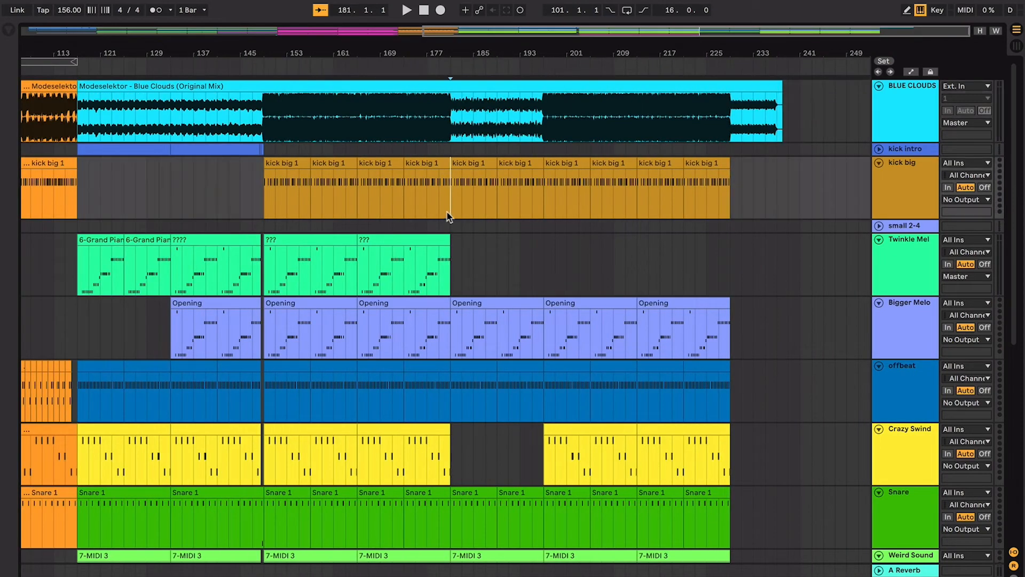
key(w)
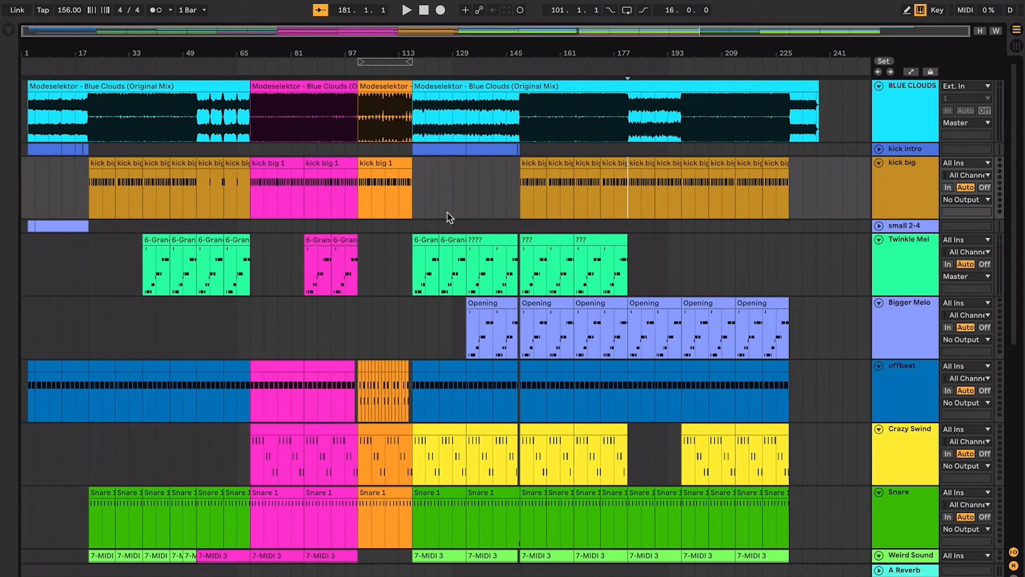
scroll(448, 214, down, 1)
scroll(448, 213, up, 1)
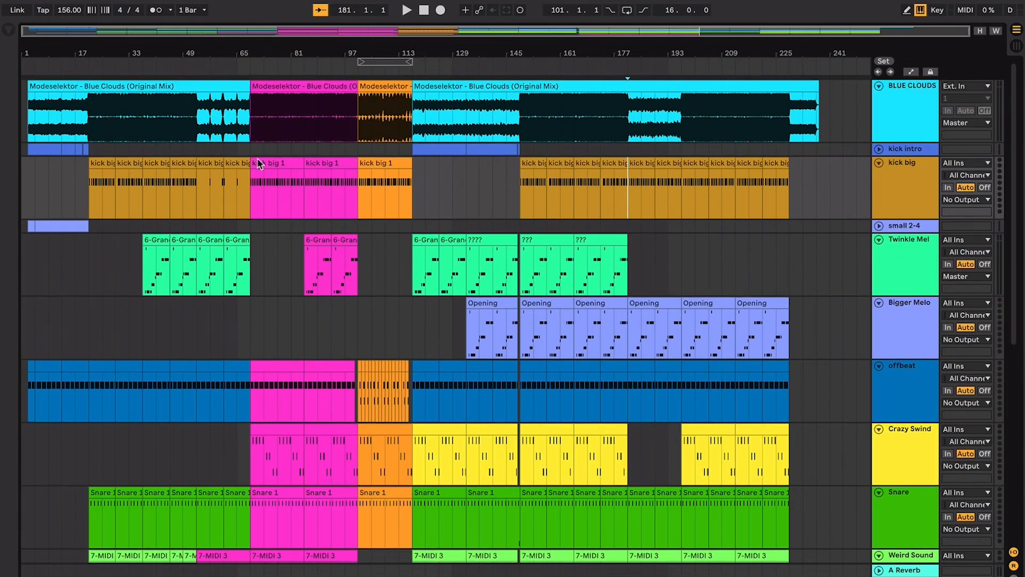
click(62, 126)
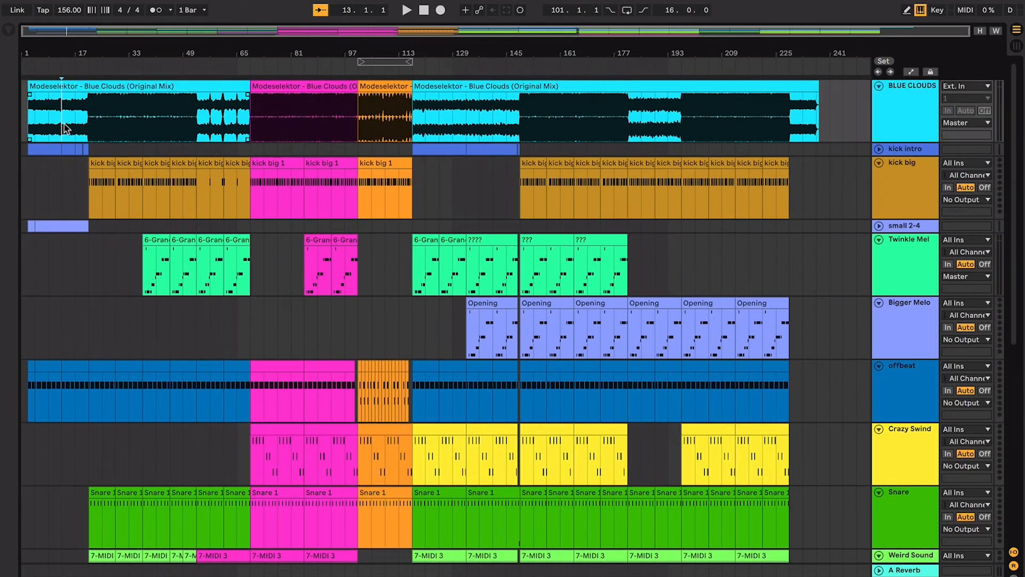
- Select the intro from bar 3 to bar 21 on the BLUE CLOUDS track and examine which tracks play up to bar 21
key(plus)
key(plus)
drag(46, 119, 188, 137)
scroll(856, 202, down, 8)
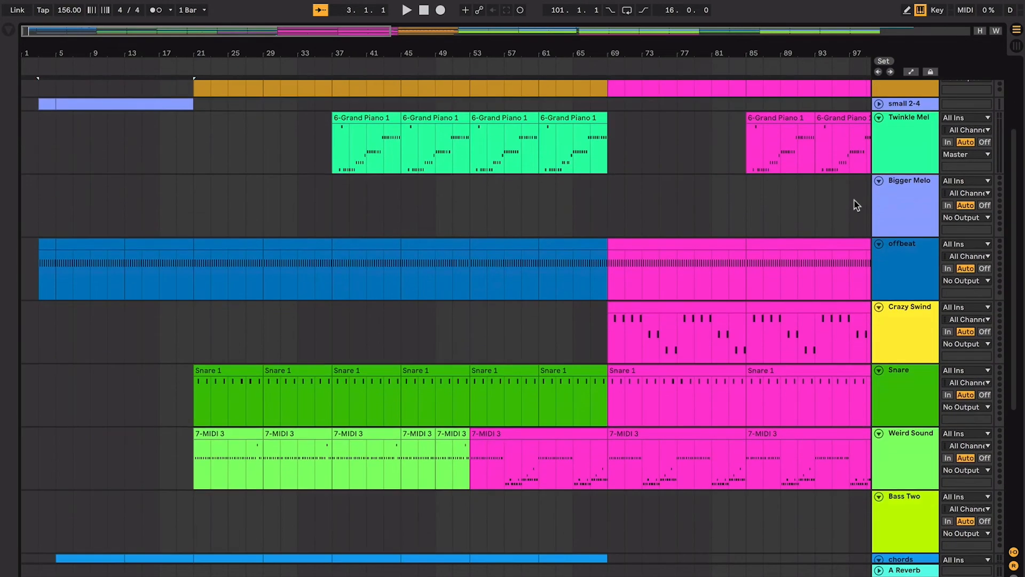
click(195, 357)
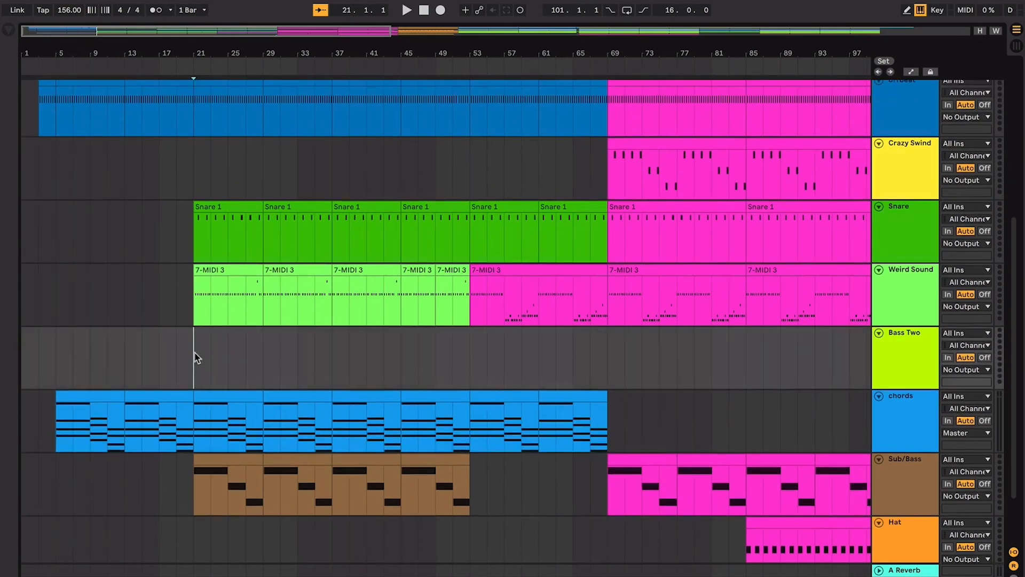
scroll(194, 354, up, 5)
click(178, 239)
scroll(178, 240, up, 1)
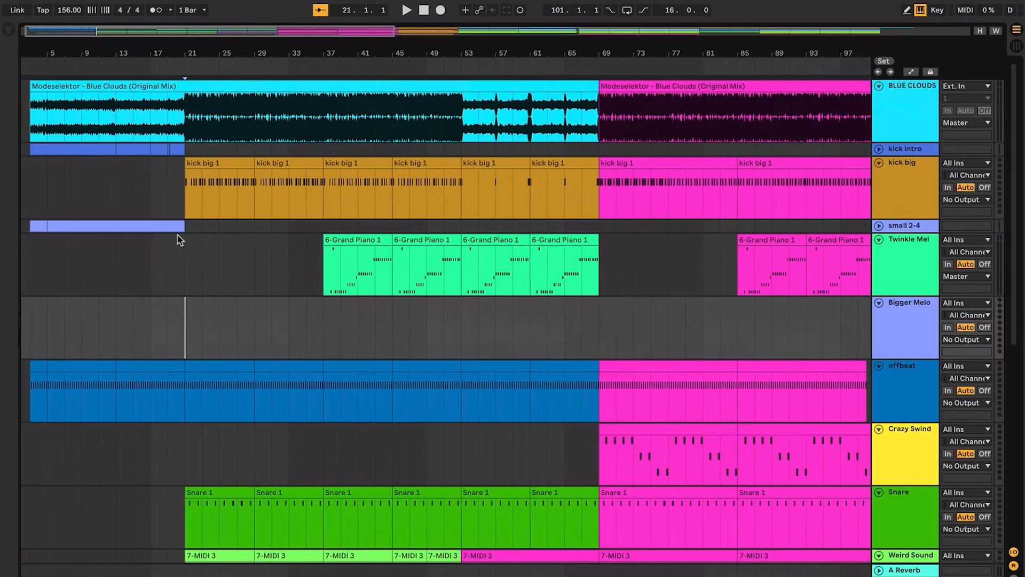
- Check where the melody enters at bar 37 by selecting the first two 6-Grand Piano 1 clips on Twinkle Mel
click(329, 137)
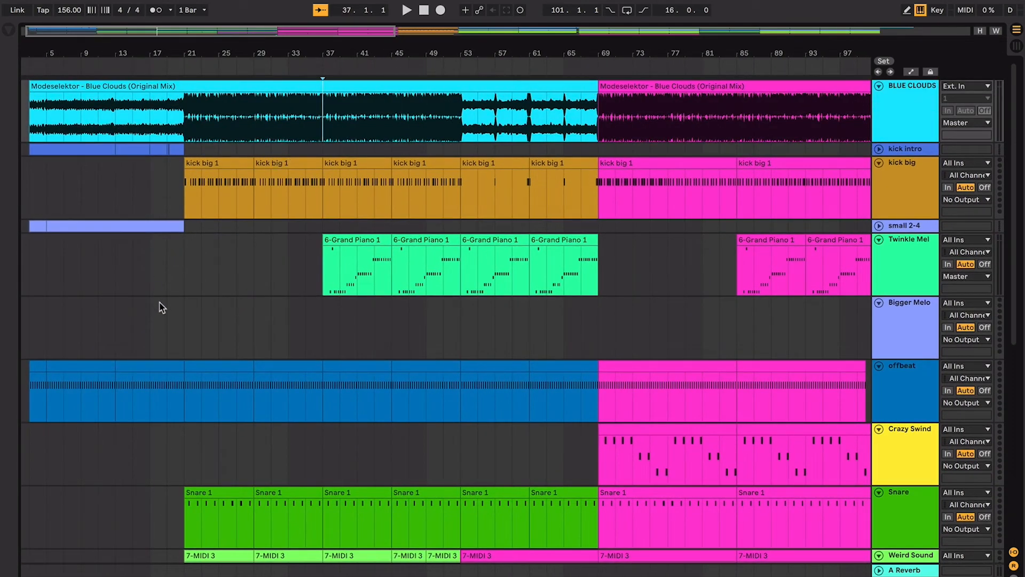
click(187, 302)
click(340, 237)
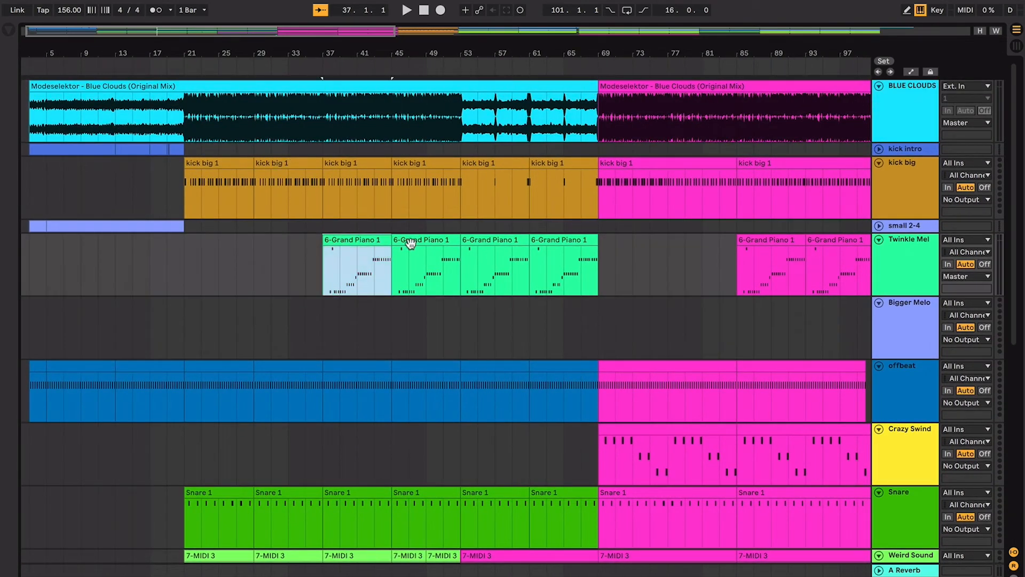
click(412, 243)
- Select bars 53 to 69 on the BLUE CLOUDS track and check the Twinkle Mel clips against the other parts
scroll(457, 255, right, 5)
drag(400, 116, 535, 116)
scroll(481, 118, down, 1)
scroll(482, 119, right, 1)
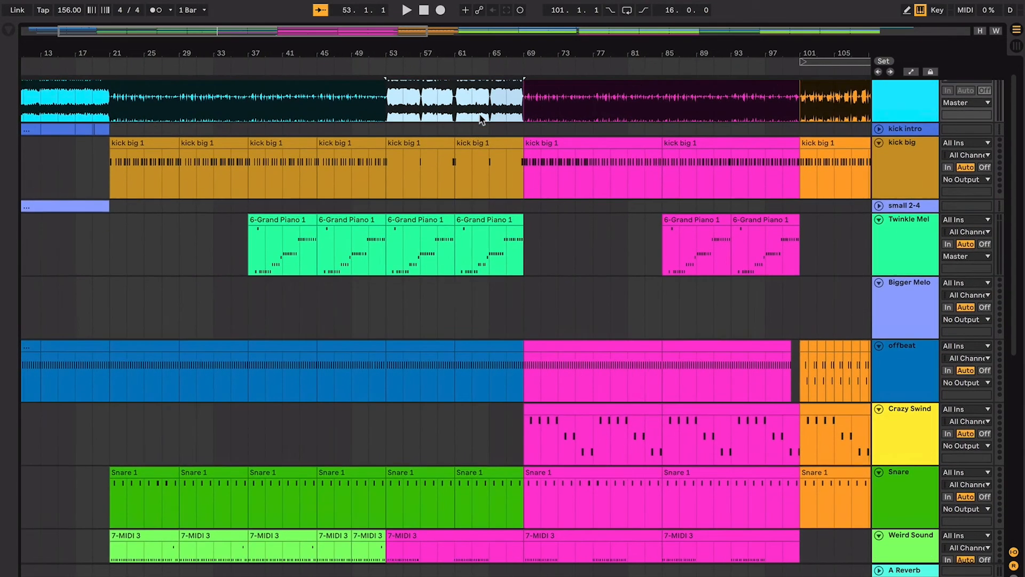
scroll(481, 118, up, 1)
click(436, 236)
click(464, 236)
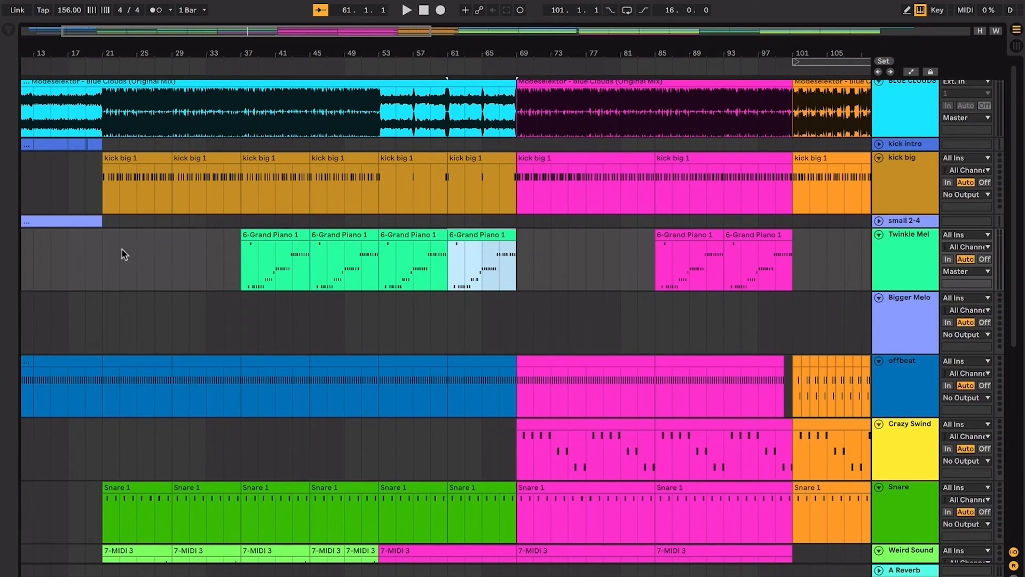
mouse_move(94, 254)
mouse_down()
mouse_move(537, 288)
mouse_move(515, 276)
mouse_move(281, 293)
mouse_move(52, 325)
mouse_up()
click(259, 309)
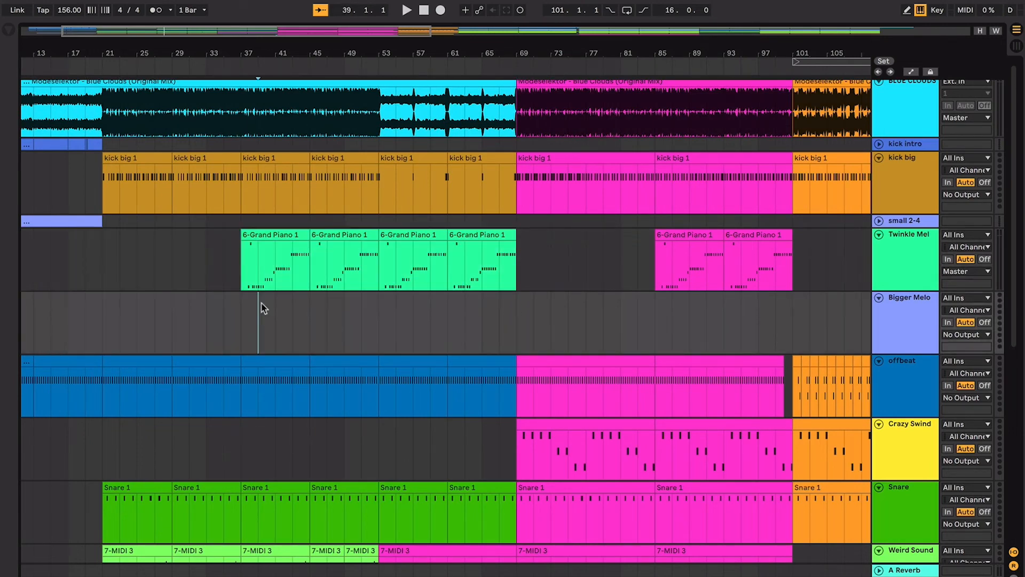
- Examine the section starting at bar 69 across the tracks down to chords, Sub/Bass and Hat
scroll(320, 291, right, 3)
click(401, 272)
scroll(380, 286, down, 10)
scroll(380, 286, right, 2)
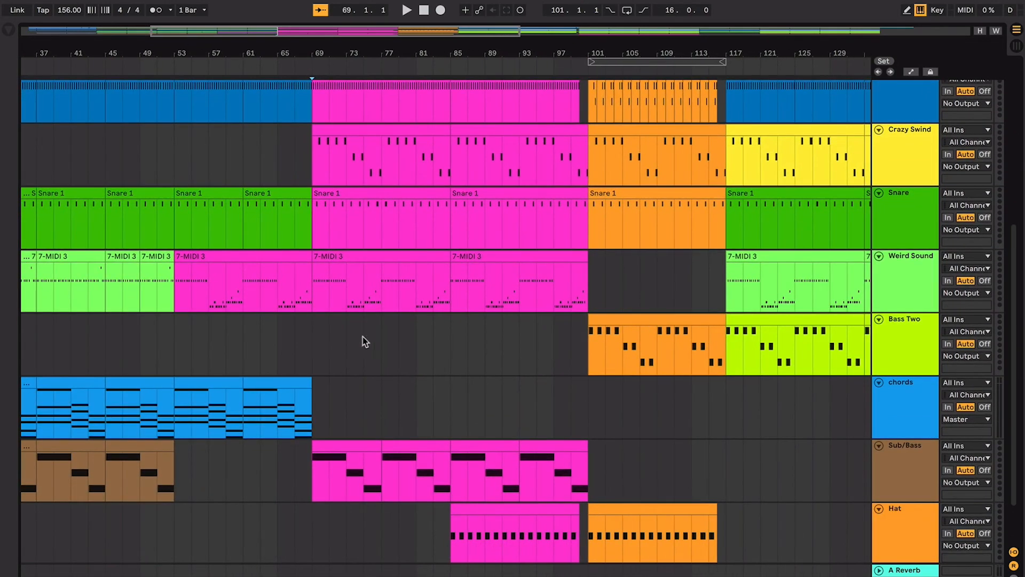
click(339, 406)
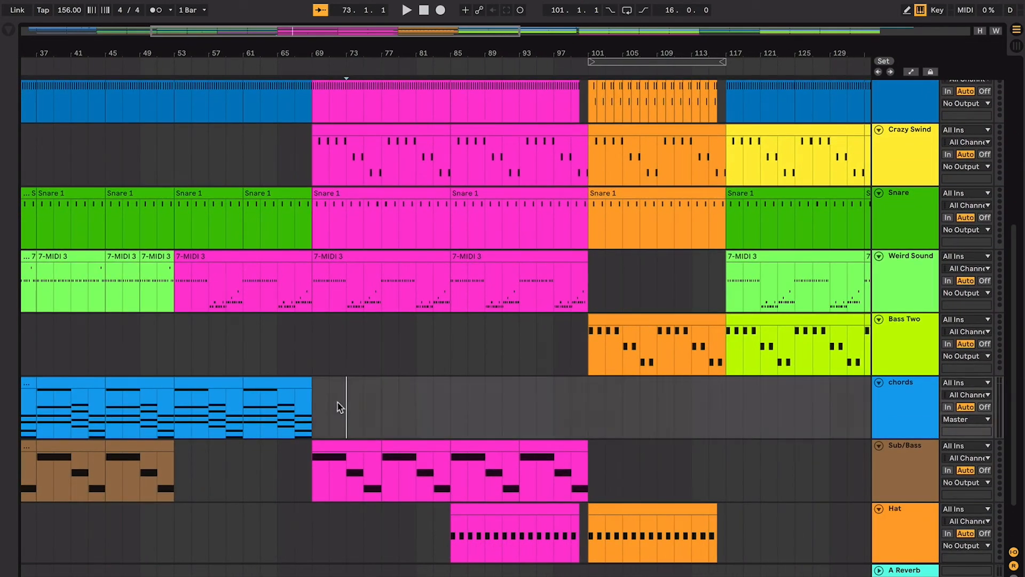
scroll(344, 428, down, 3)
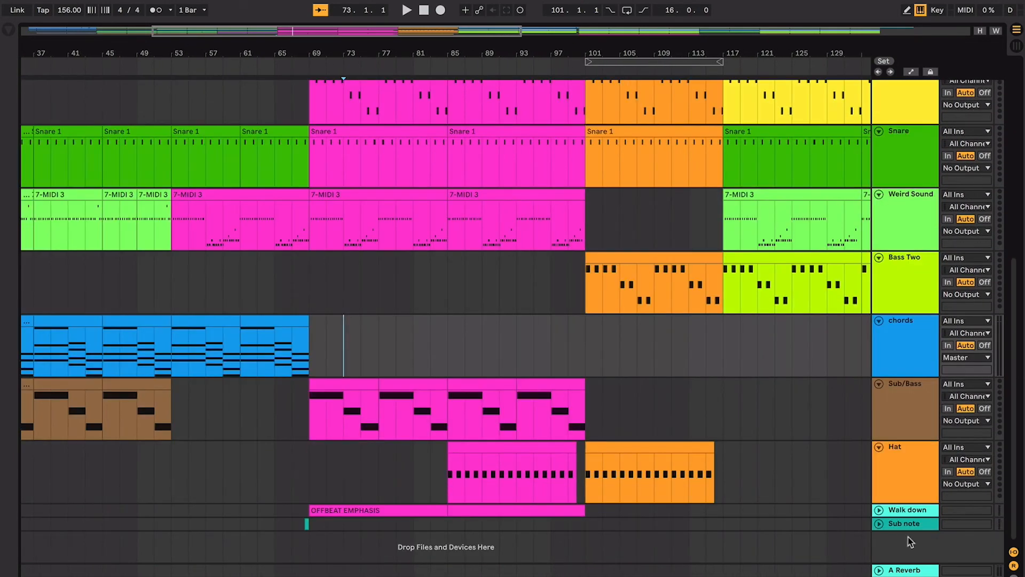
- Unfold the Walk down track and move it directly below the Crazy Swind track
click(879, 510)
scroll(481, 421, down, 2)
scroll(482, 421, up, 5)
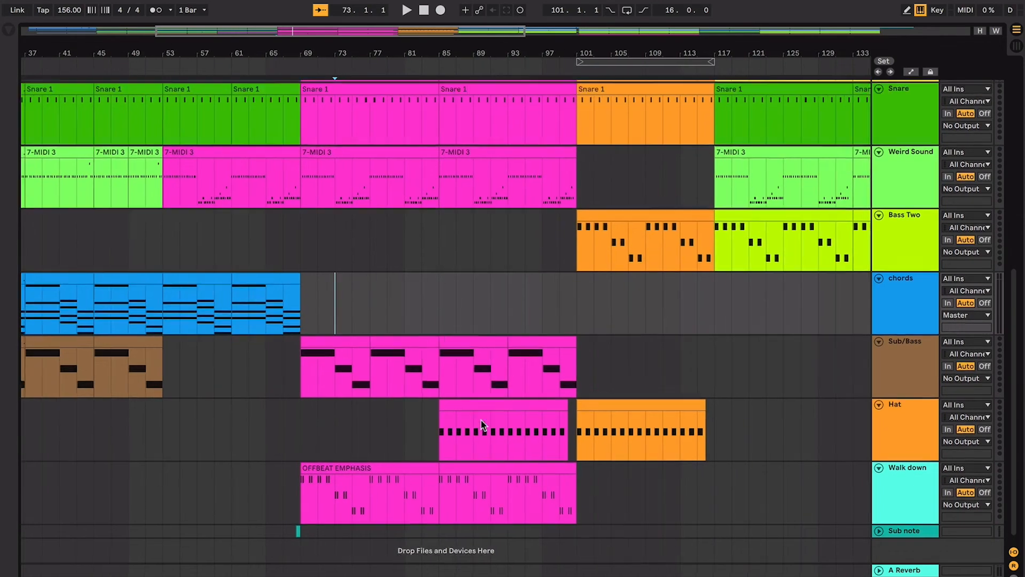
click(407, 161)
scroll(419, 202, down, 6)
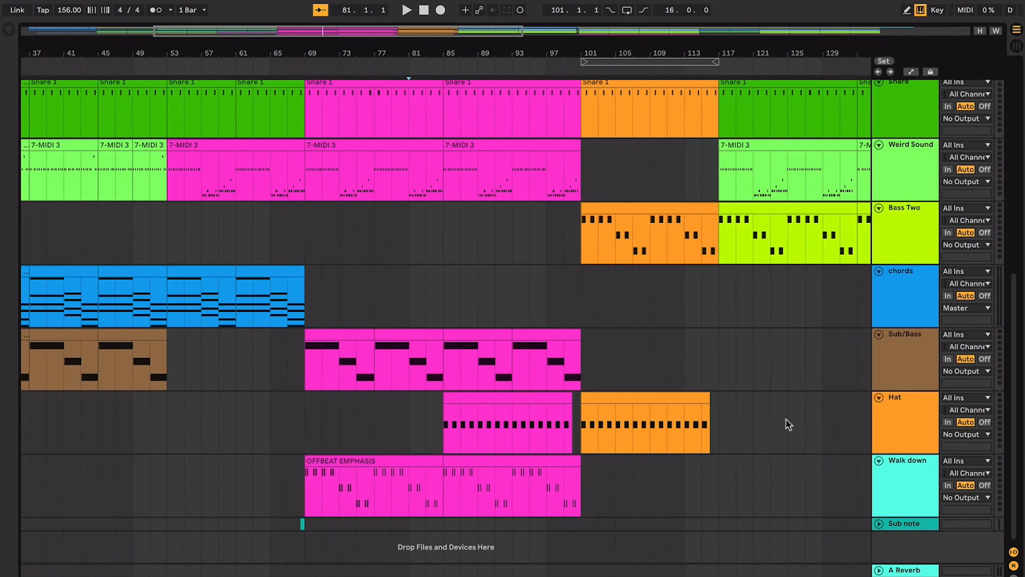
click(905, 500)
drag(863, 97, 889, 103)
scroll(888, 102, up, 8)
- Examine the orange section from bar 101 to bar 117, selecting its Bass Two clip and checking the surrounding tracks
click(578, 233)
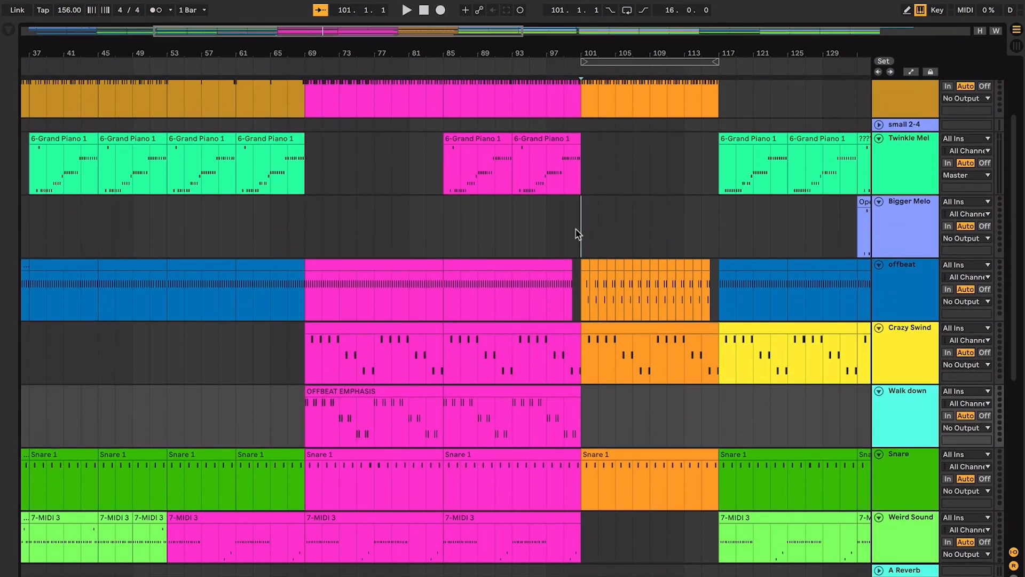
scroll(576, 237, right, 5)
scroll(575, 242, down, 2)
scroll(574, 242, down, 4)
scroll(571, 251, right, 2)
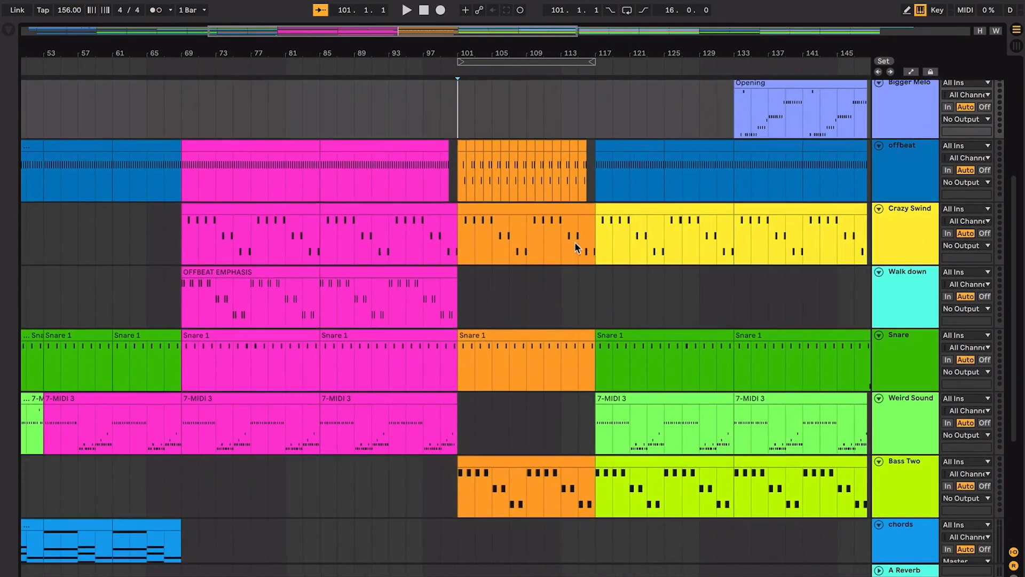
click(519, 400)
scroll(519, 407, down, 4)
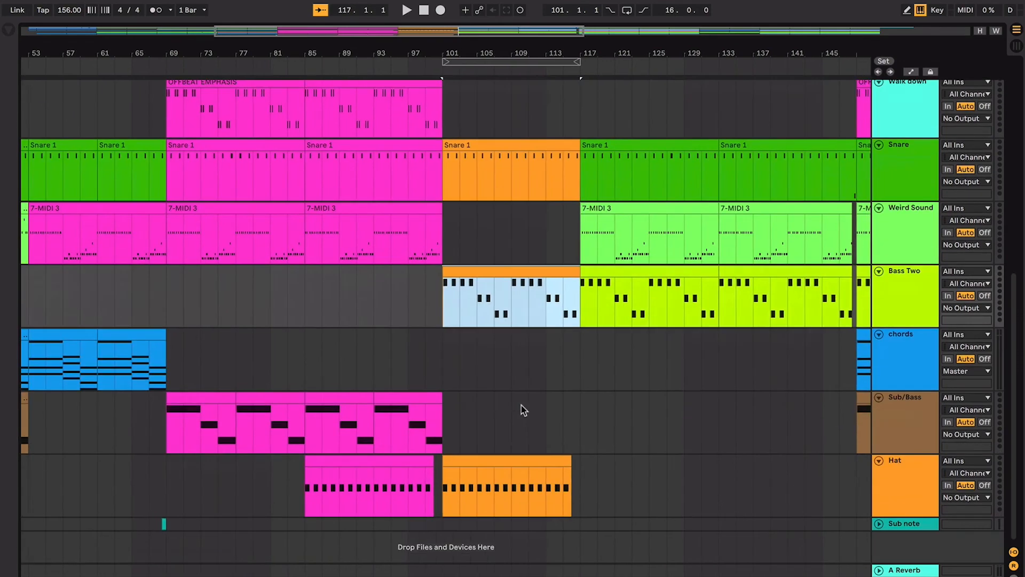
scroll(507, 363, right, 1)
scroll(498, 273, up, 10)
scroll(498, 273, right, 3)
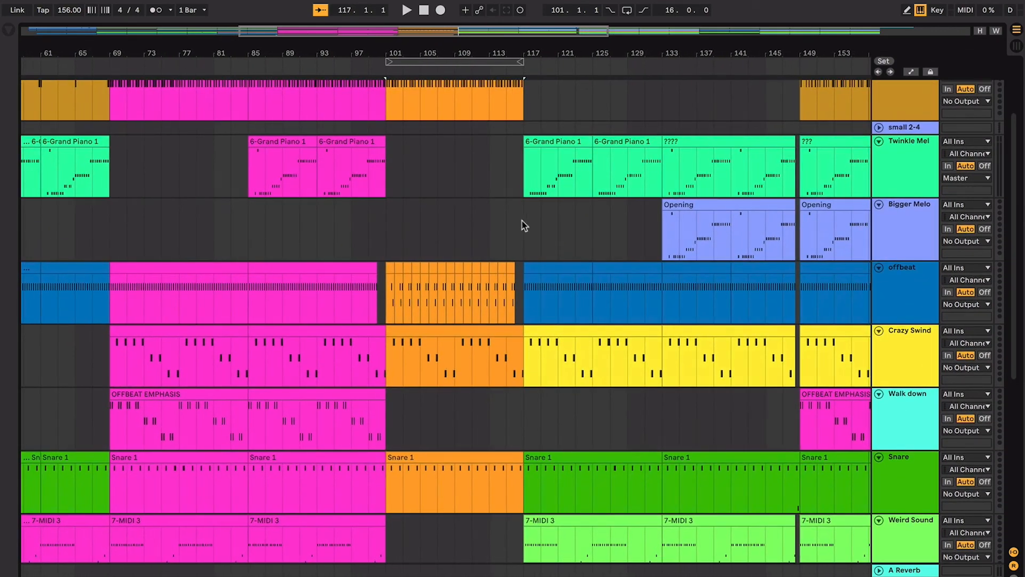
- Examine the section from bar 117 to bar 133, checking the Twinkle Mel entries and selecting the Crazy Swind clip
click(524, 224)
scroll(523, 224, up, 3)
scroll(523, 224, right, 6)
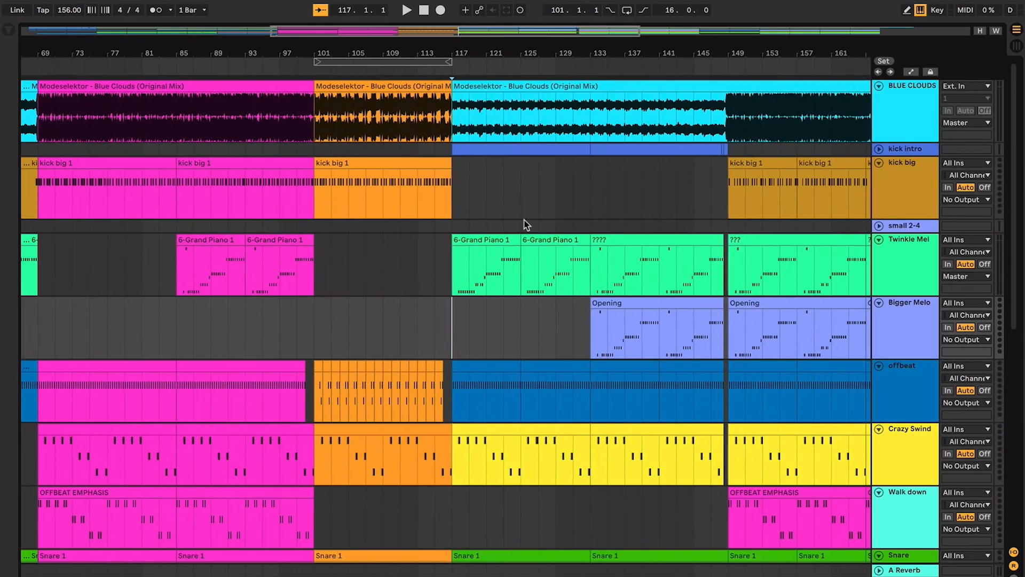
scroll(525, 223, down, 2)
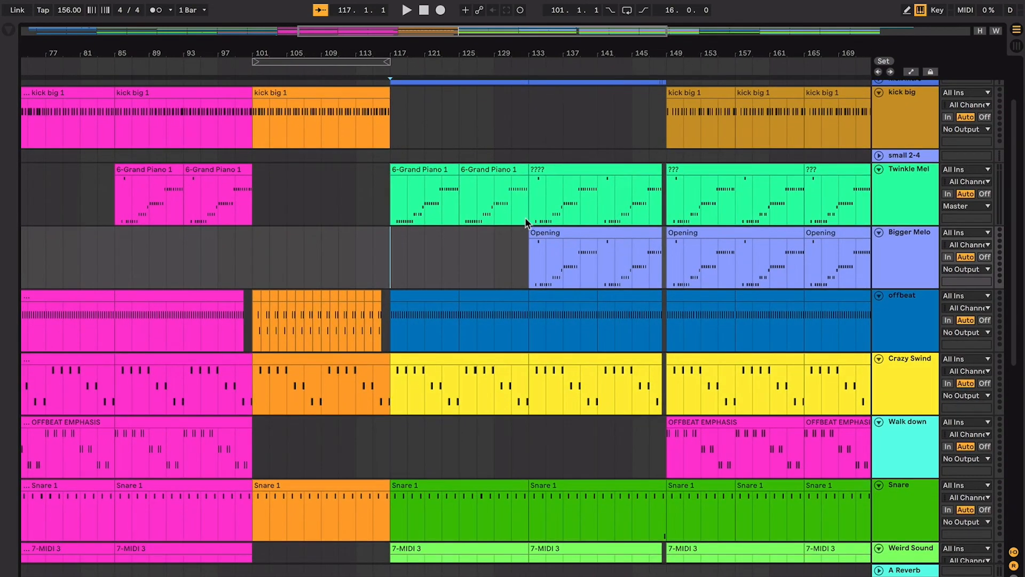
click(525, 216)
scroll(524, 214, down, 1)
scroll(524, 214, right, 1)
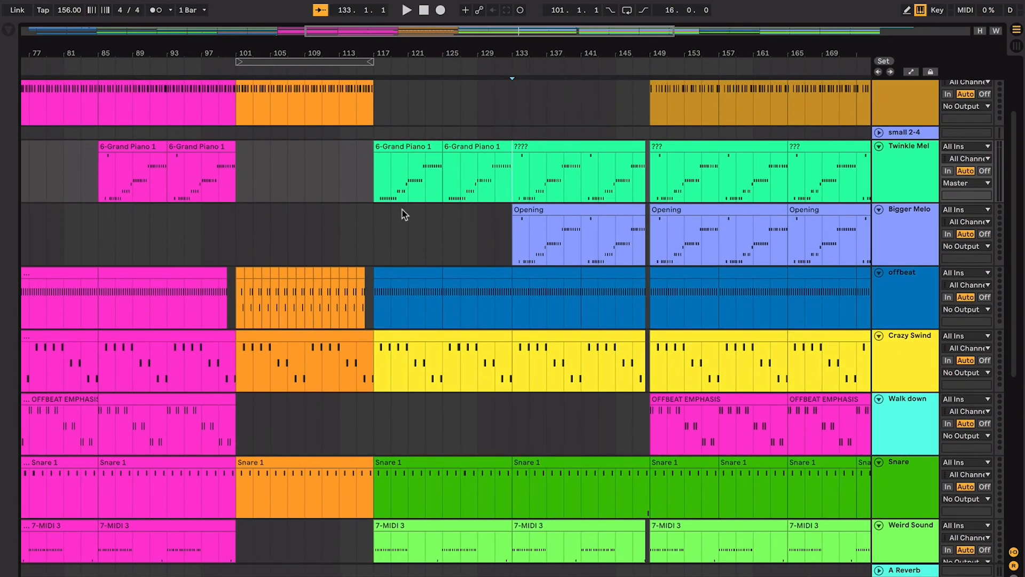
drag(406, 225, 494, 230)
click(489, 338)
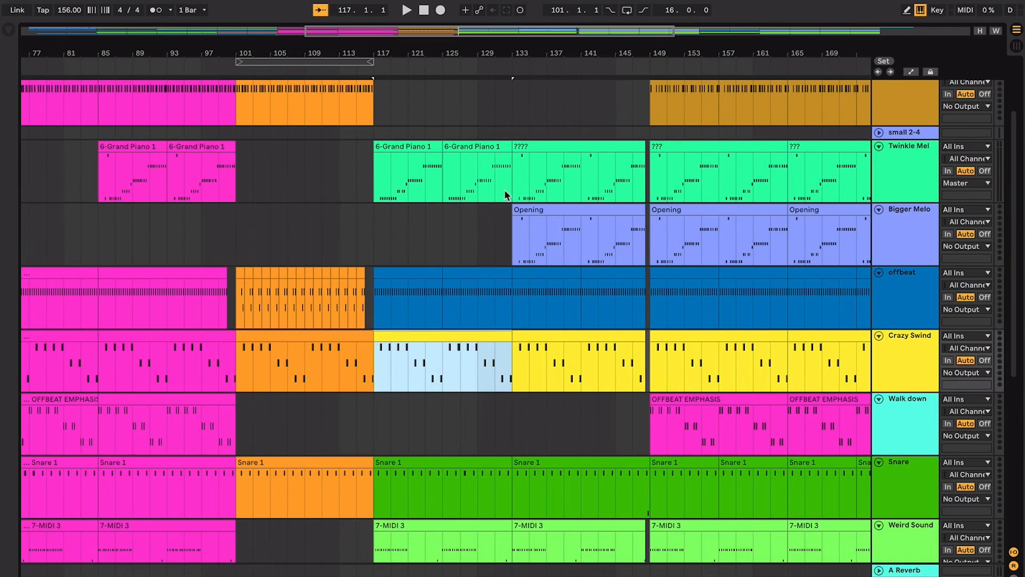
- Check the section from bar 133 to bar 149, selecting its Twinkle Mel clip and the Opening clip on Bigger Melo
click(510, 224)
scroll(507, 229, up, 3)
scroll(507, 230, right, 1)
drag(492, 224, 608, 224)
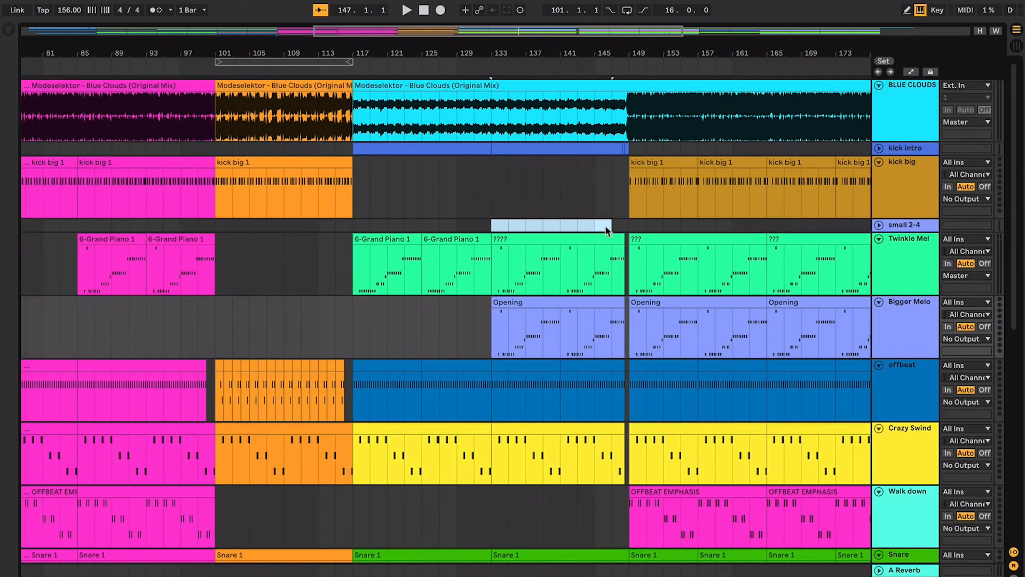
click(578, 302)
click(555, 238)
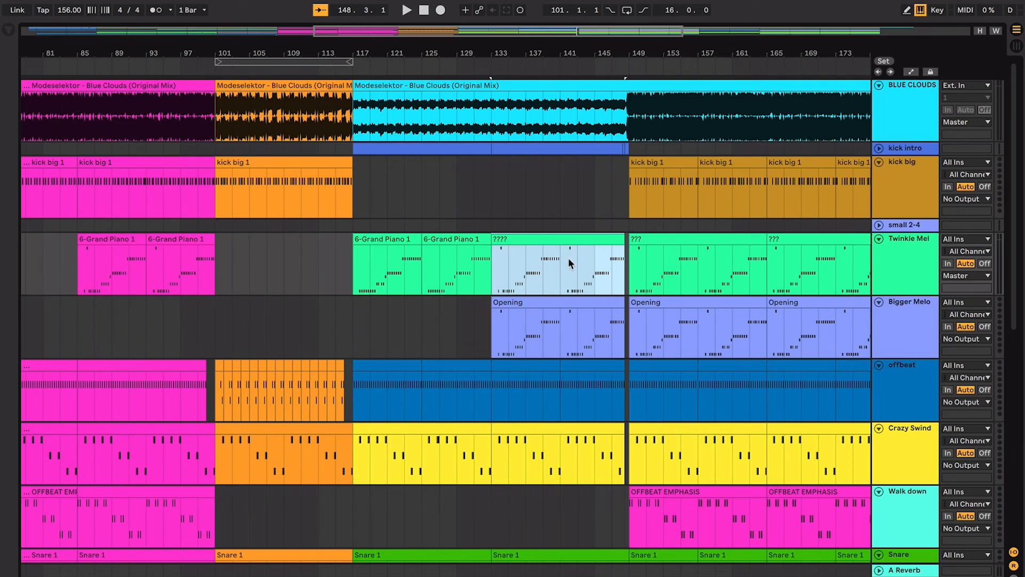
scroll(573, 252, right, 1)
click(530, 298)
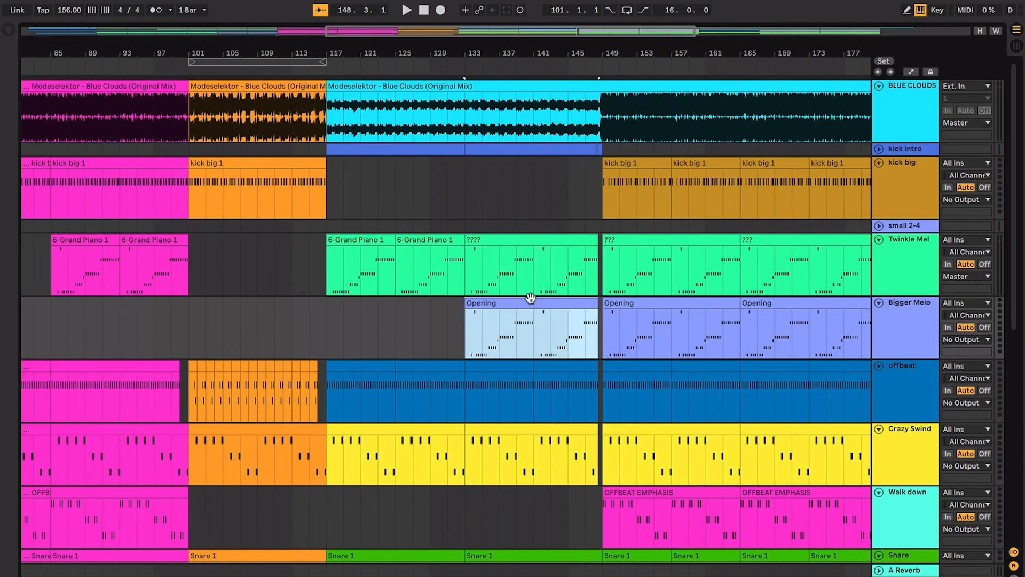
- Show the whole arrangement, select bars 149 to 181 on the small 2-4 track and examine every layer in that section
scroll(530, 297, right, 3)
key(minus)
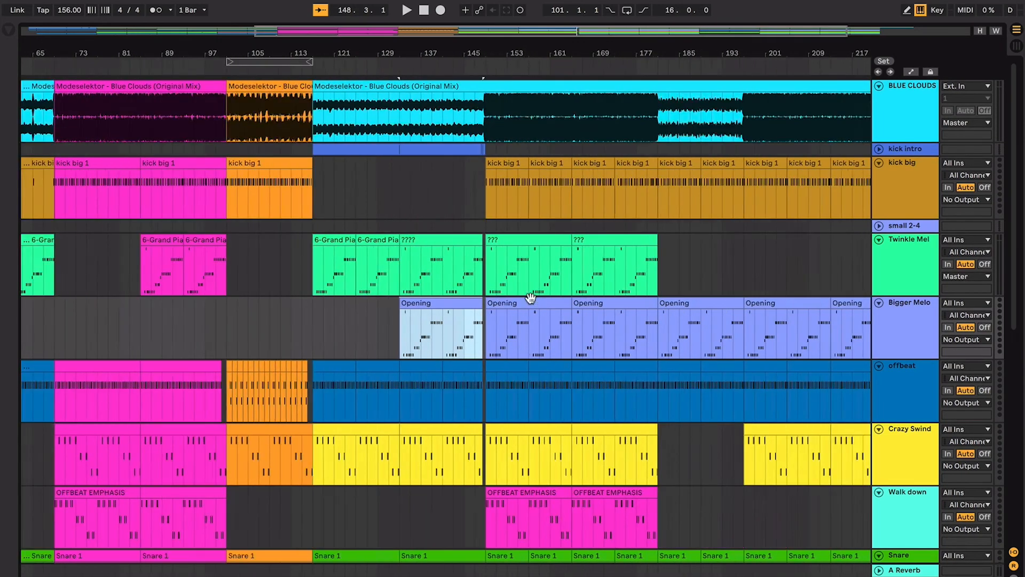
key(minus)
drag(520, 231, 628, 224)
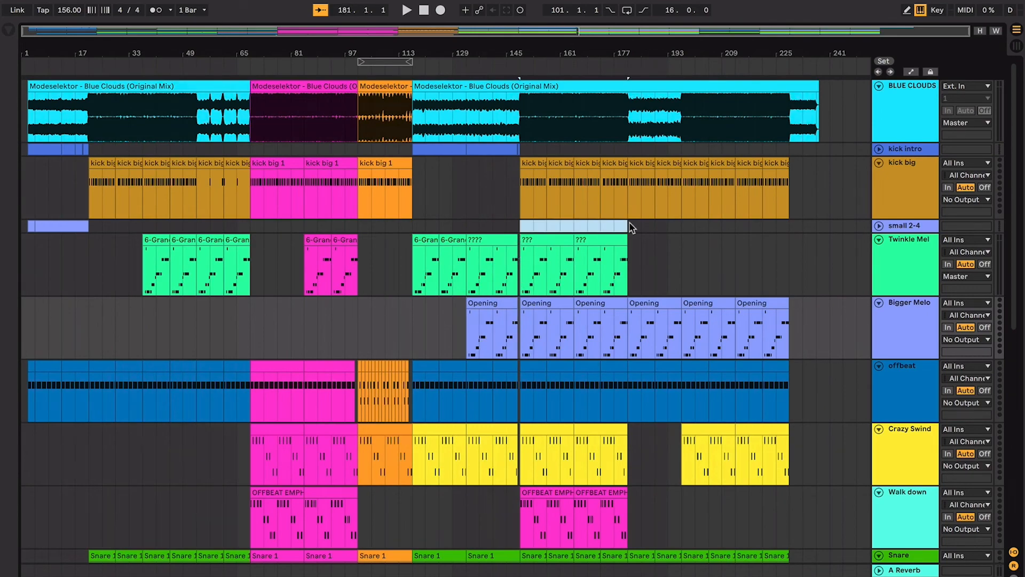
scroll(547, 522, down, 10)
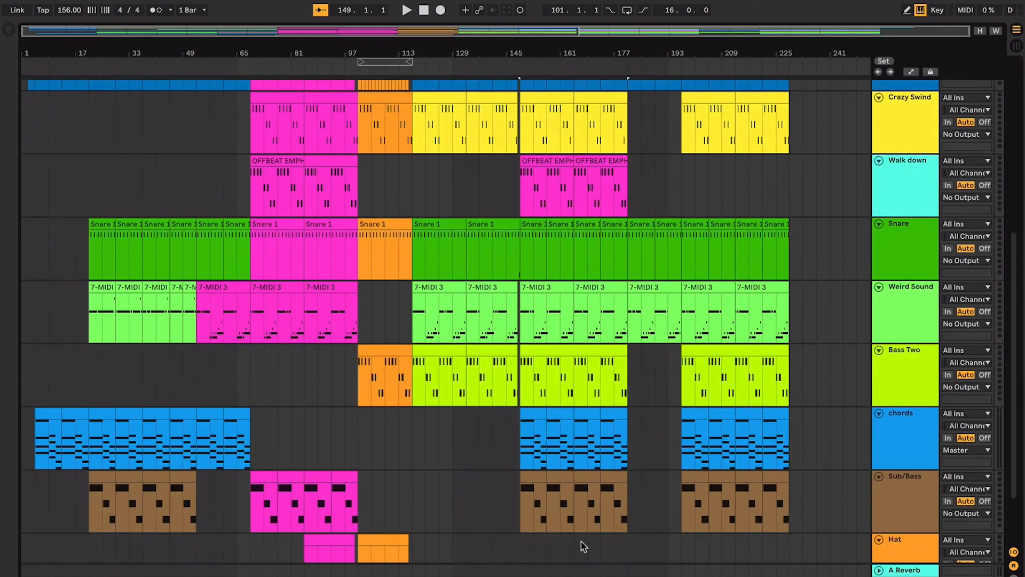
scroll(584, 546, up, 10)
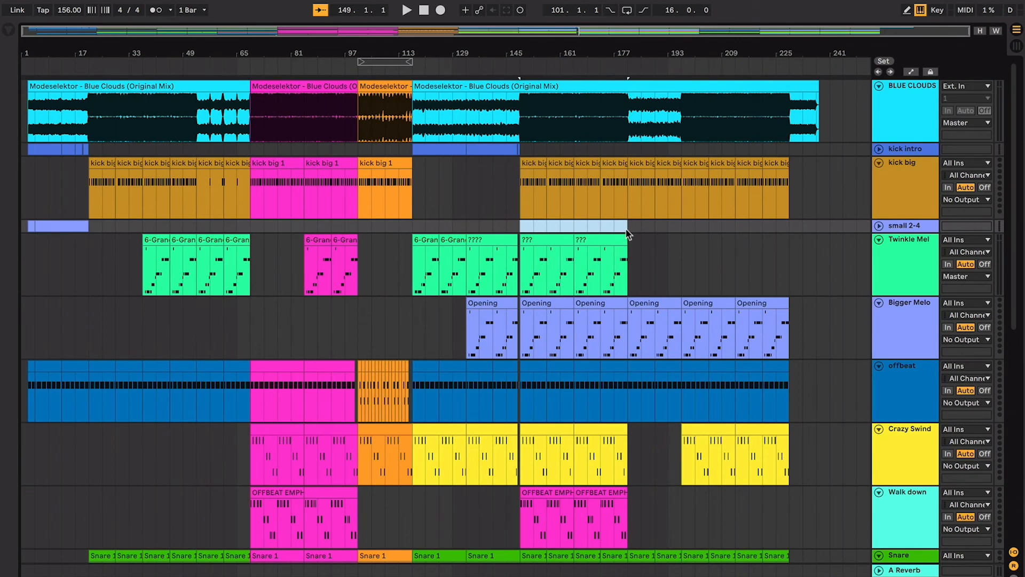
- Check the final full section from bar 197 and the outro, placing the start position at bar 233
drag(629, 229, 751, 218)
scroll(684, 229, down, 2)
scroll(685, 229, up, 2)
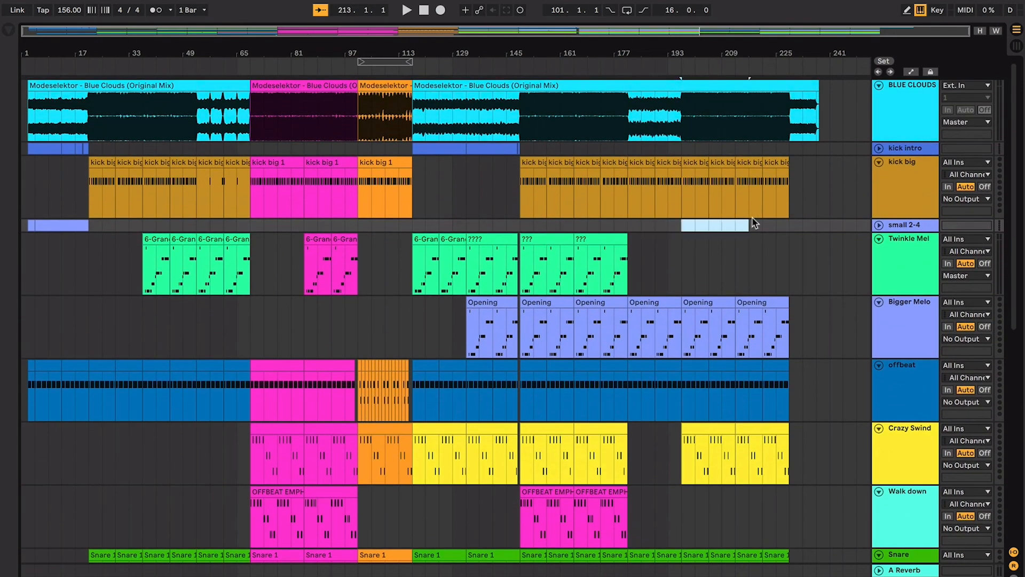
click(789, 229)
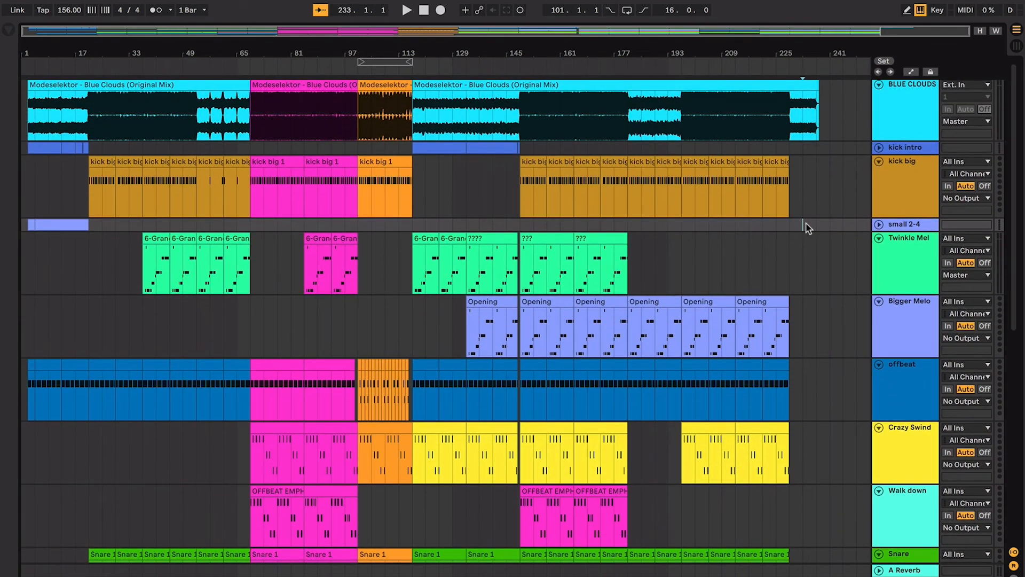
scroll(808, 228, up, 1)
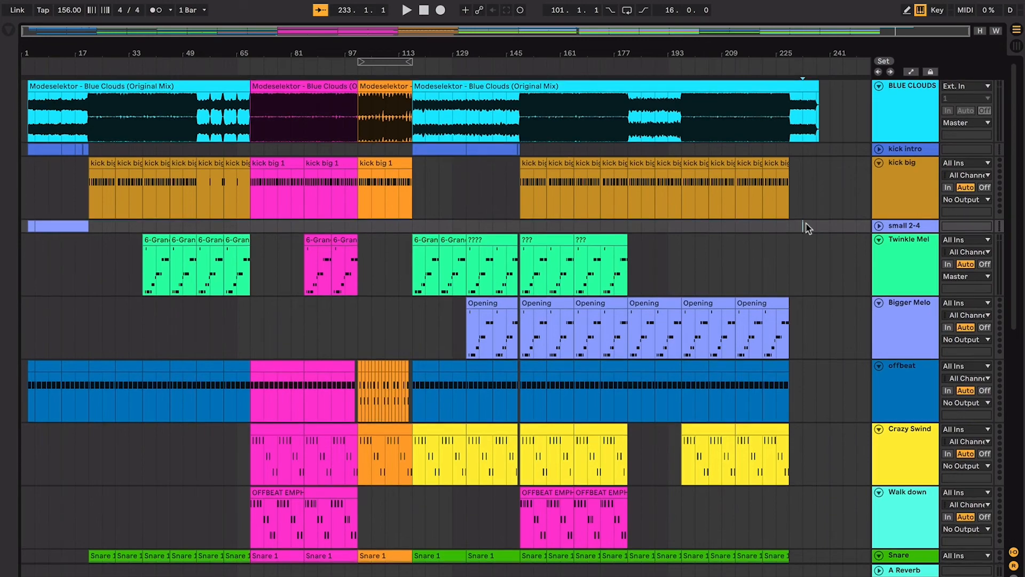
scroll(753, 222, down, 1)
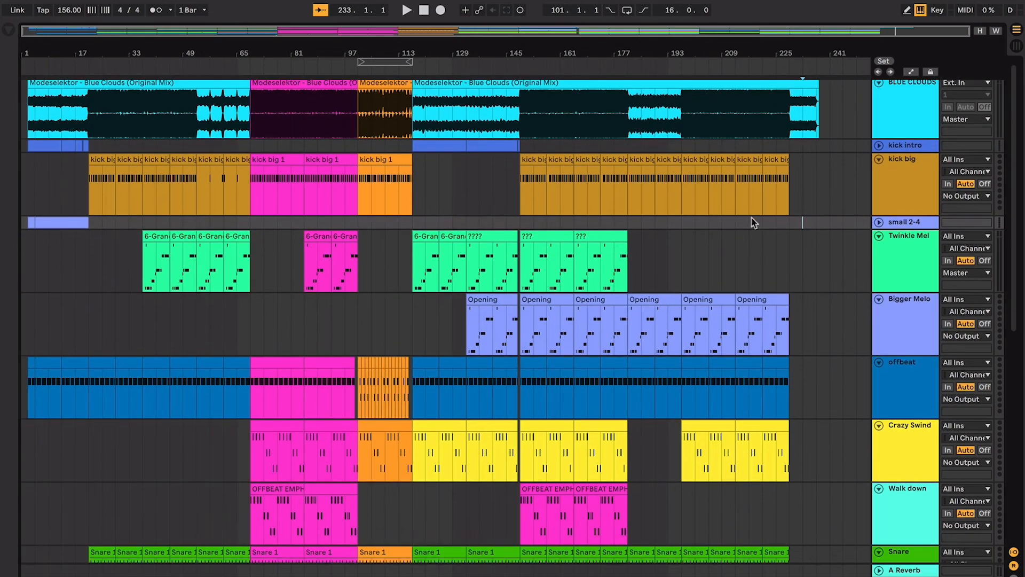
- Open the Sub/Bass clip at bar 157 to view its bass notes, and return to the arrangement
scroll(752, 222, down, 10)
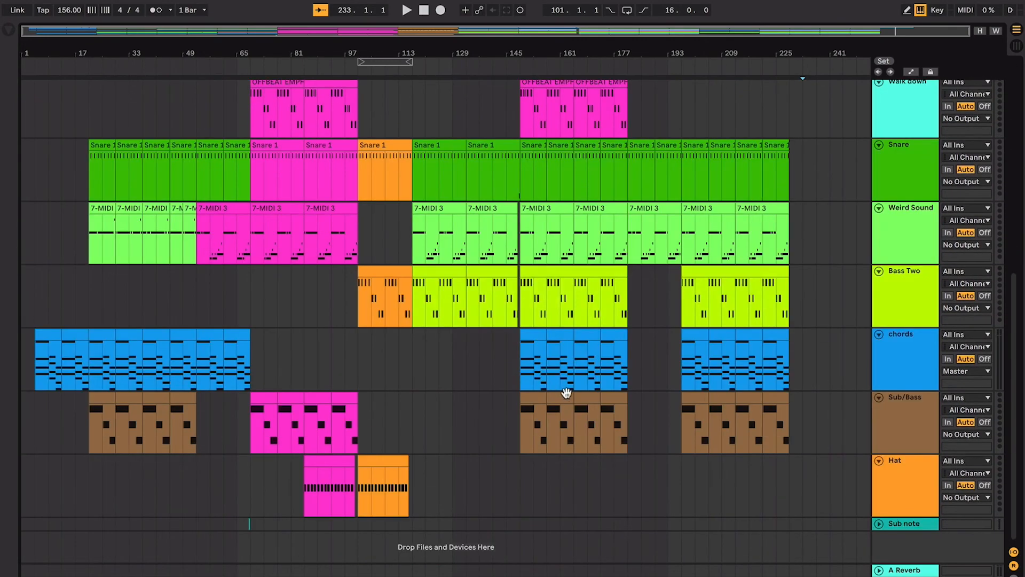
double_click(554, 400)
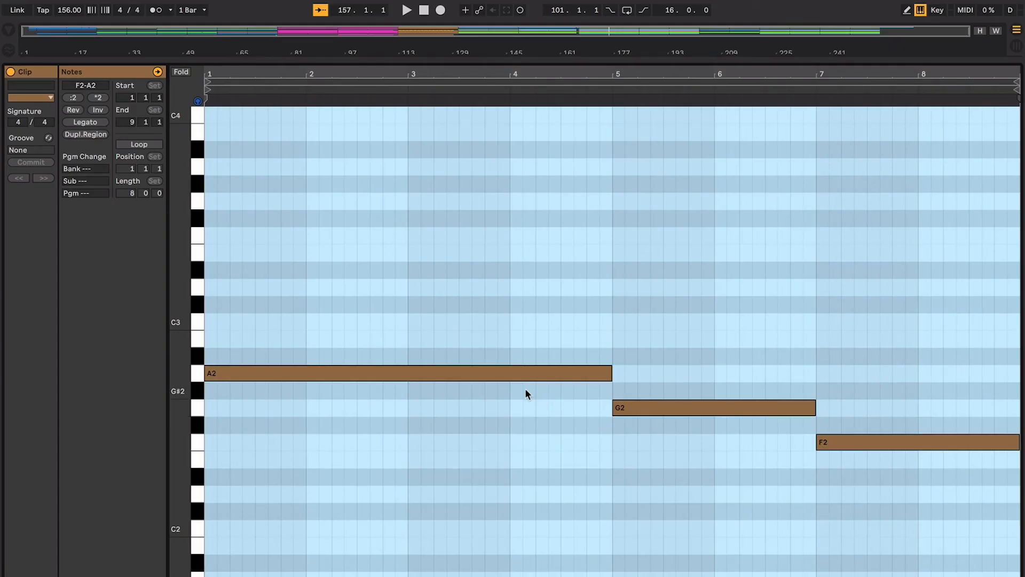
key(super+alt+l)
- Select the second Walk down clip, starting at bar 85, to compare it with the bass parts
click(465, 325)
scroll(463, 323, up, 5)
click(339, 198)
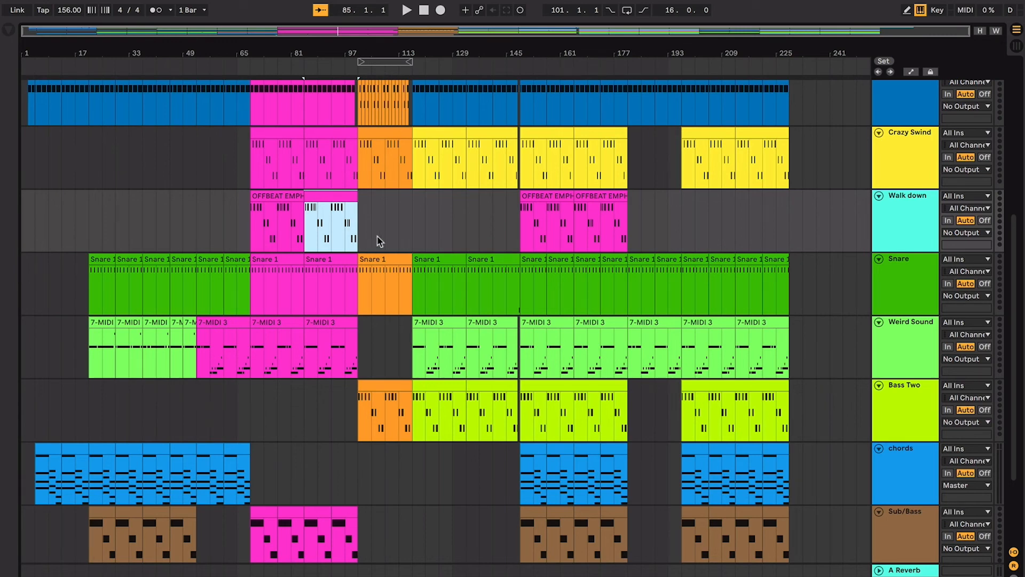
- Select the Sub/Bass clip at bar 77, compare the bass clips up to bar 101, and place the start position there on the chords track
scroll(438, 251, up, 3)
scroll(416, 392, down, 7)
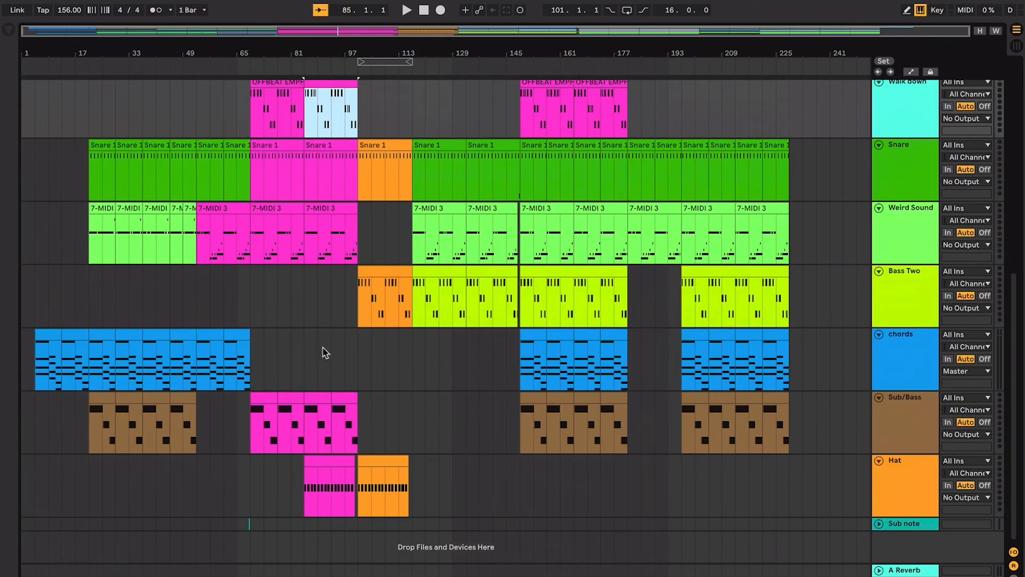
click(241, 324)
click(241, 331)
click(289, 398)
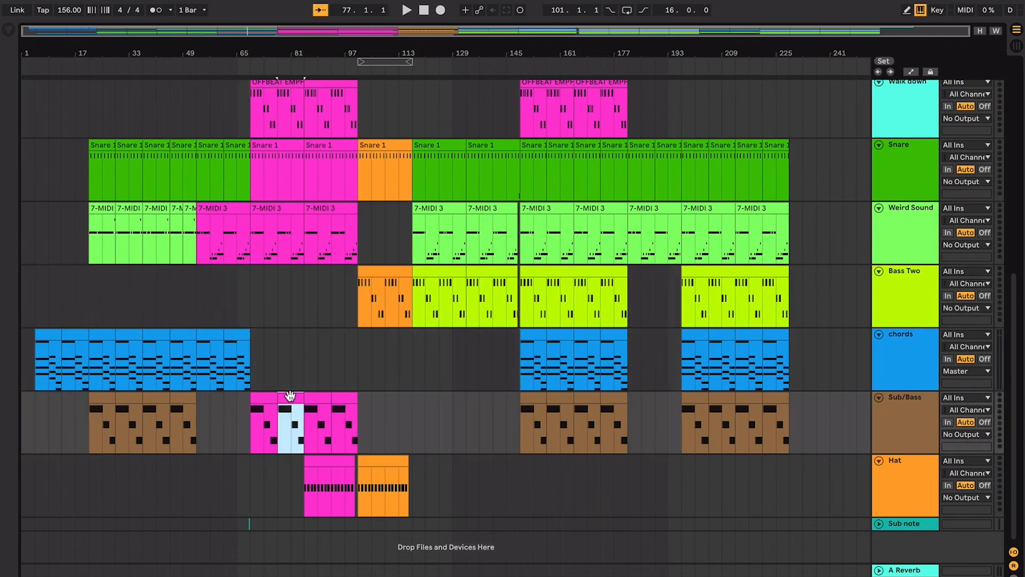
click(337, 398)
click(358, 369)
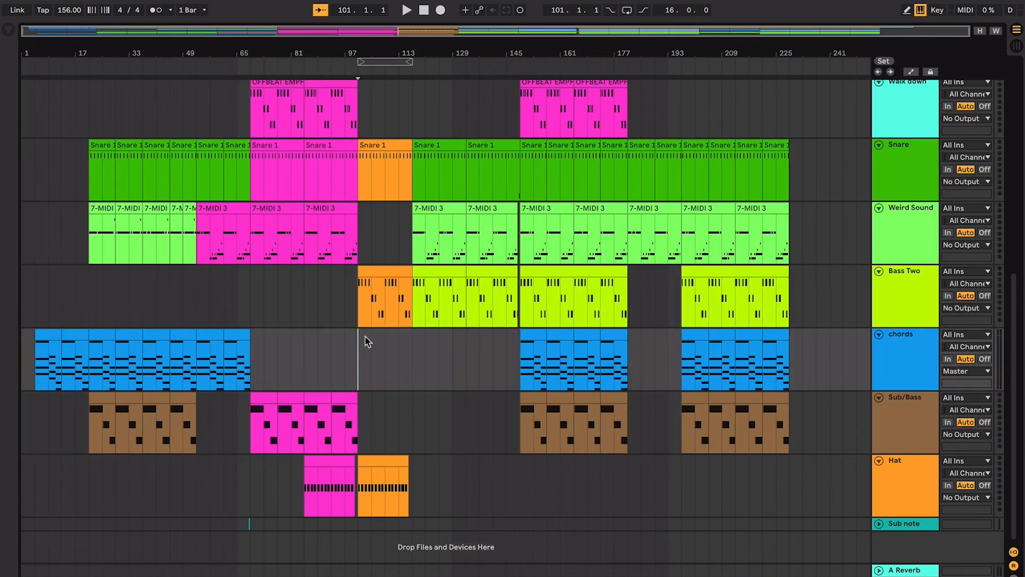
- Select the two Walk down clips from bar 69 to 101 and the empty range from bar 101 to 117 beside them
scroll(369, 188, up, 8)
scroll(371, 191, down, 5)
click(369, 199)
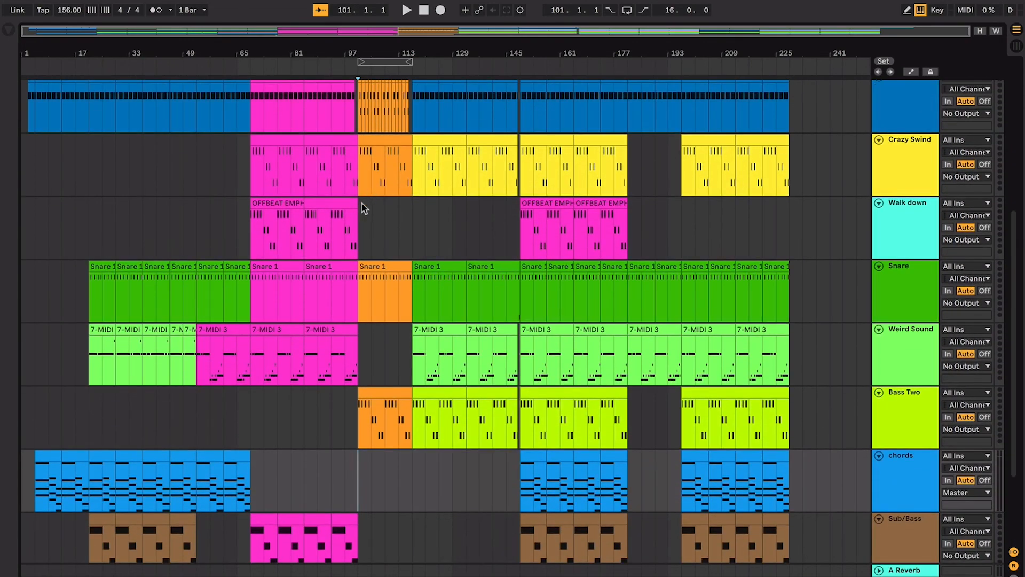
scroll(367, 232, down, 2)
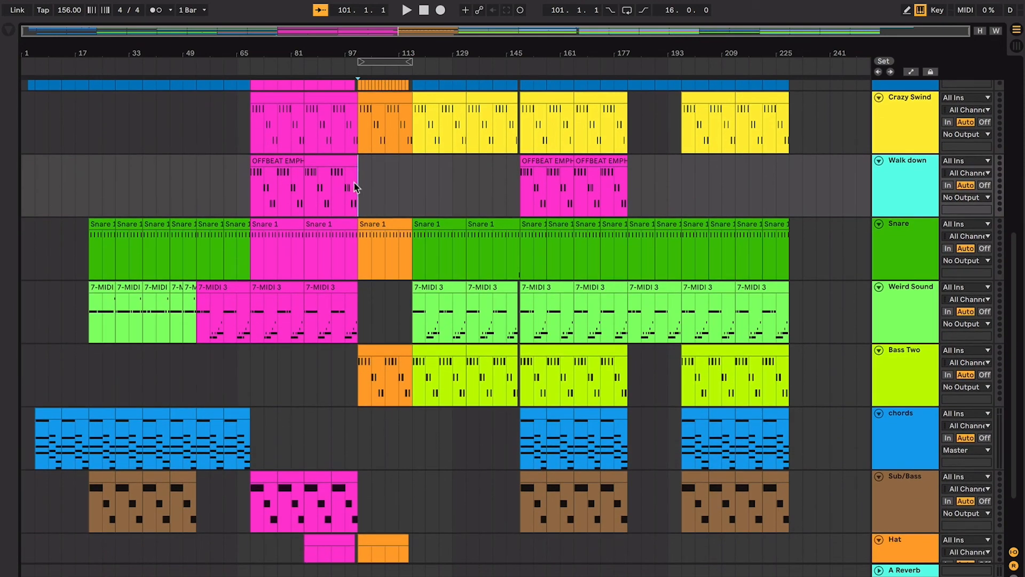
click(328, 181)
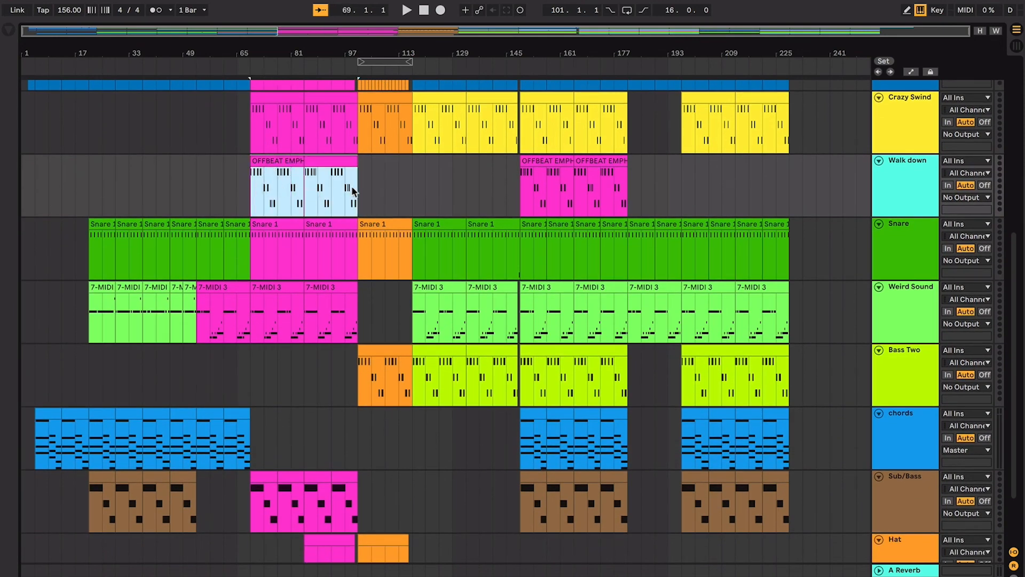
drag(360, 186, 415, 192)
- Examine the orange section from bar 101 to 117 up close and place the start position at bar 101 on Bigger Melo
scroll(397, 192, up, 7)
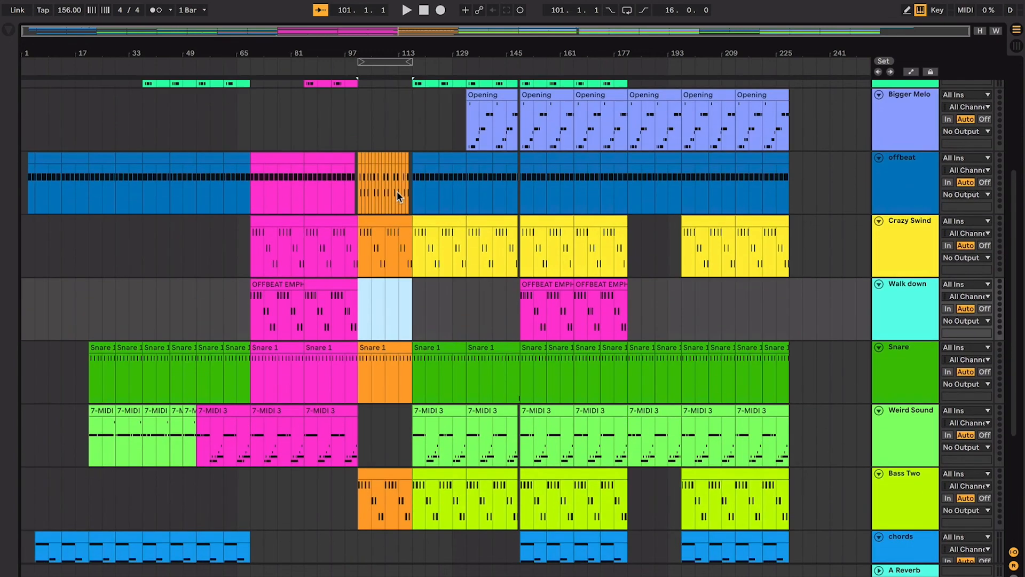
scroll(397, 193, up, 8)
scroll(397, 193, left, 3)
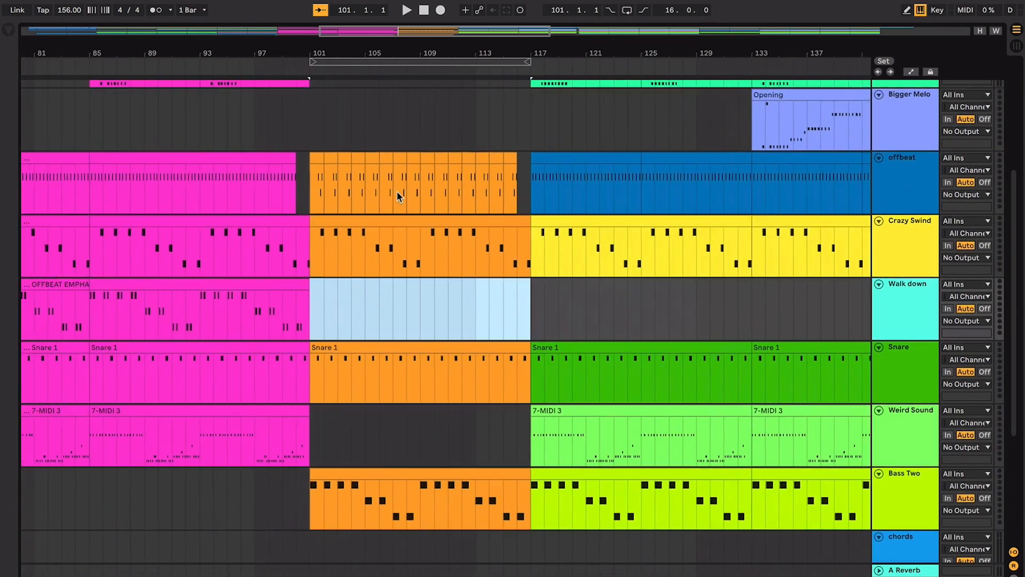
click(376, 149)
scroll(374, 147, down, 12)
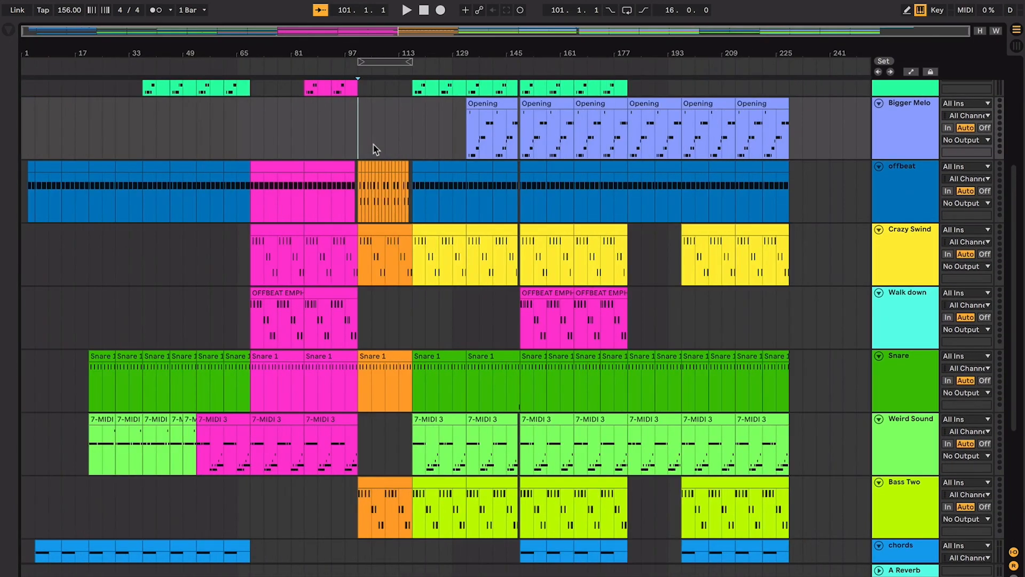
scroll(257, 131, up, 10)
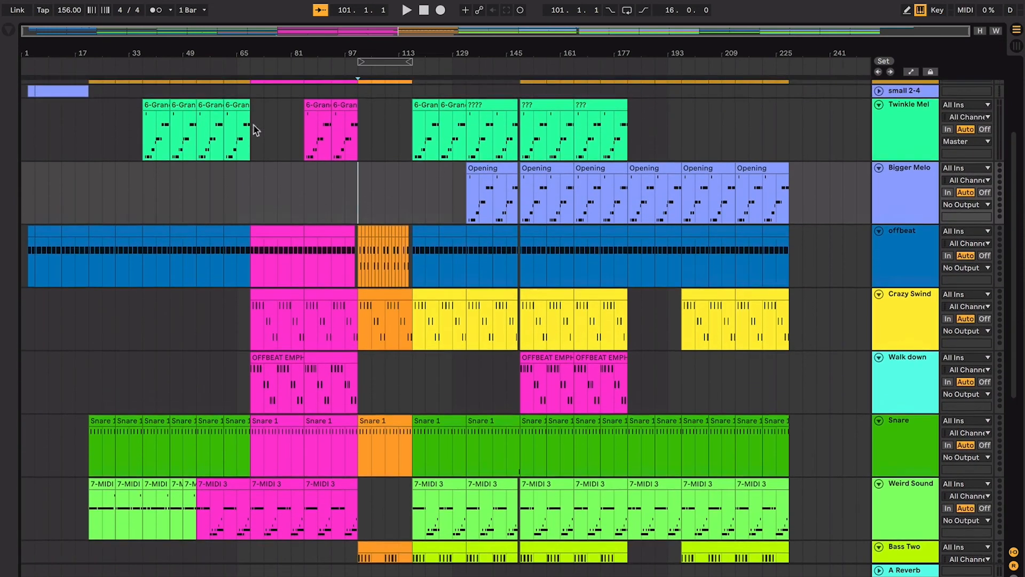
- Select bars 149 to 181 on the small 2-4 and Twinkle Mel tracks and loop that range
drag(521, 226, 630, 235)
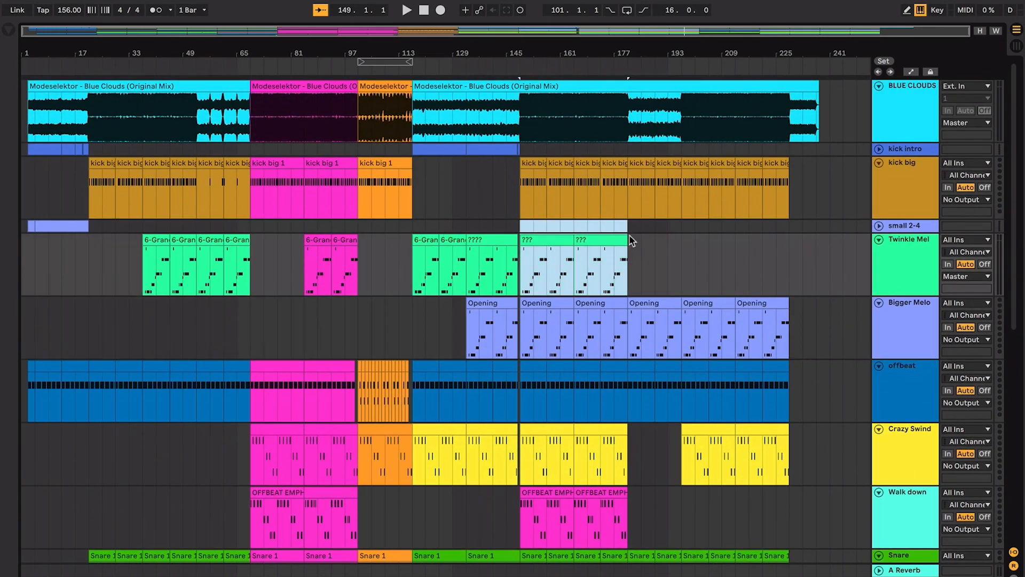
scroll(629, 236, down, 1)
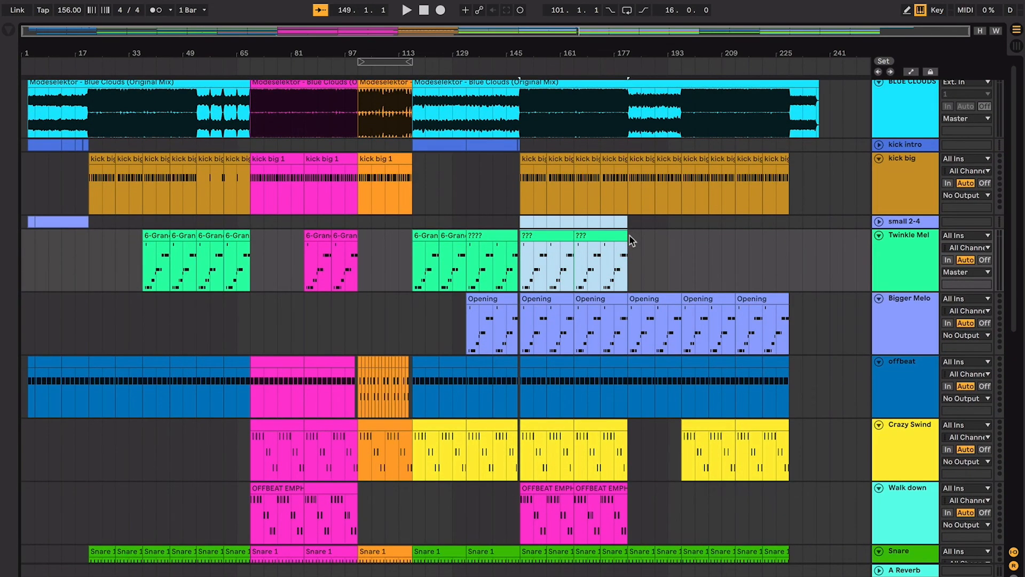
scroll(631, 240, down, 3)
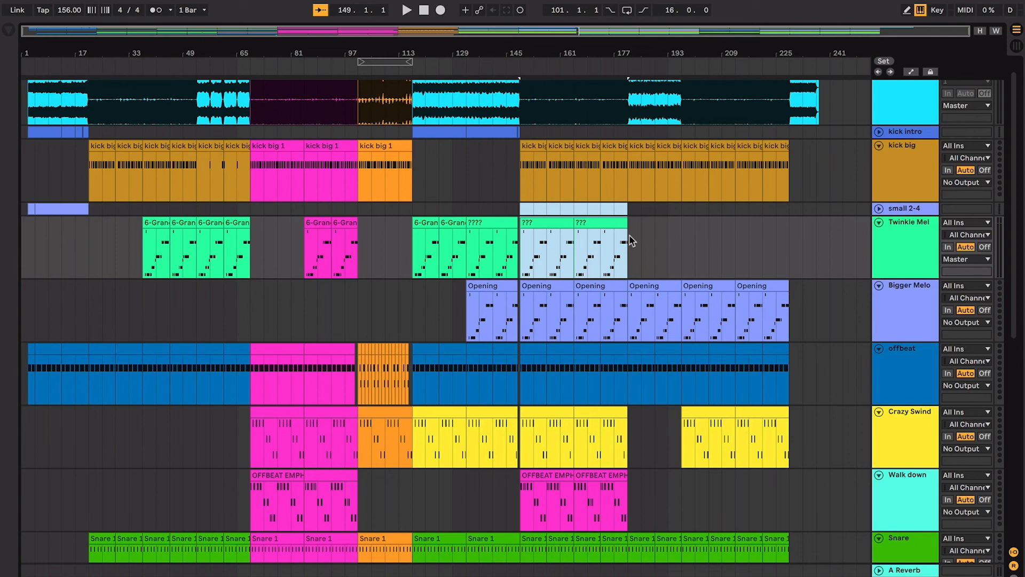
key(plus)
key(plus)
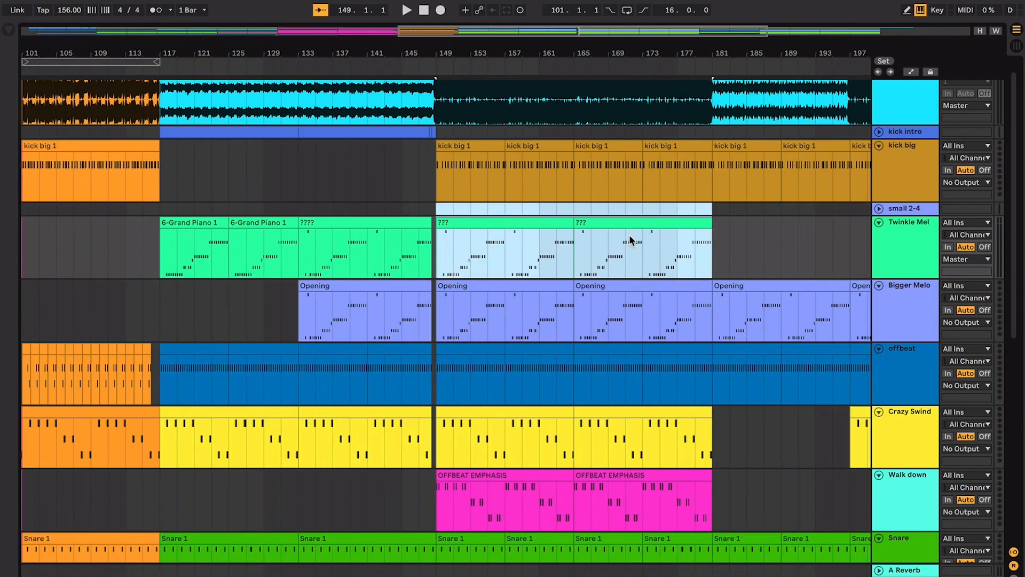
key(minus)
key(minus)
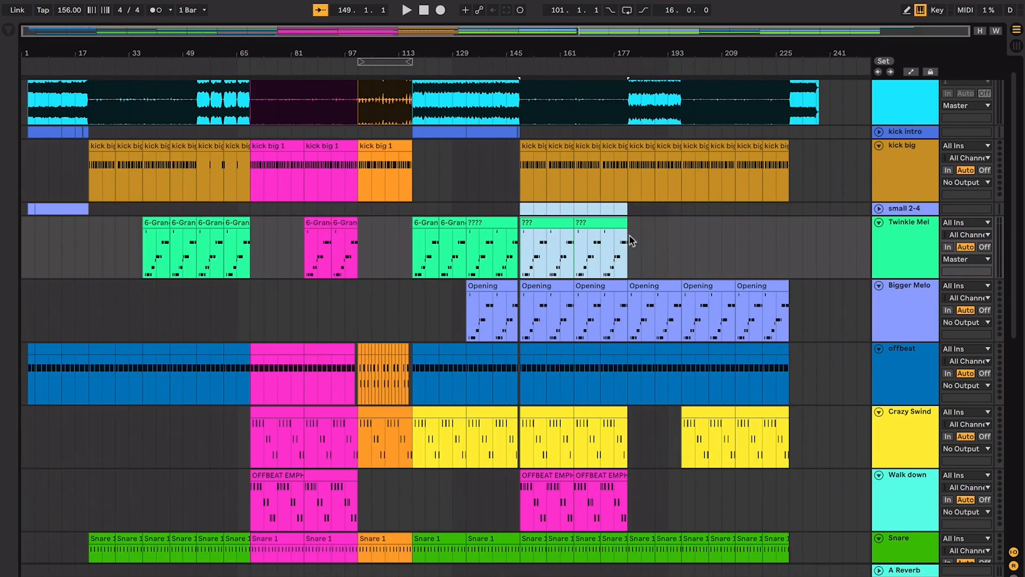
key(ctrl+l)
- Examine every layer in the looped section and compare its chords clips with the earlier ones, placing the start position at bar 57
scroll(582, 389, down, 10)
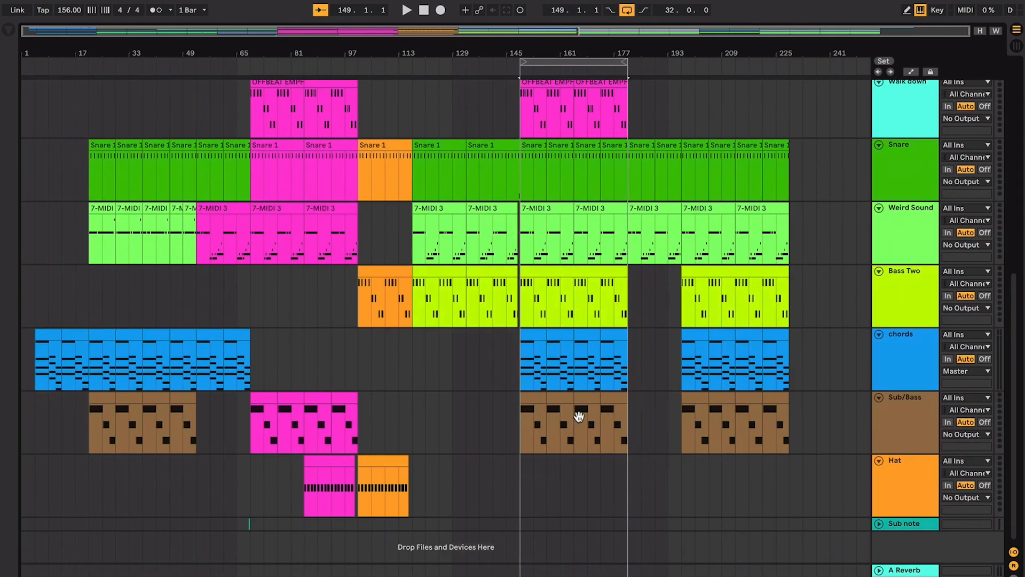
scroll(569, 375, up, 12)
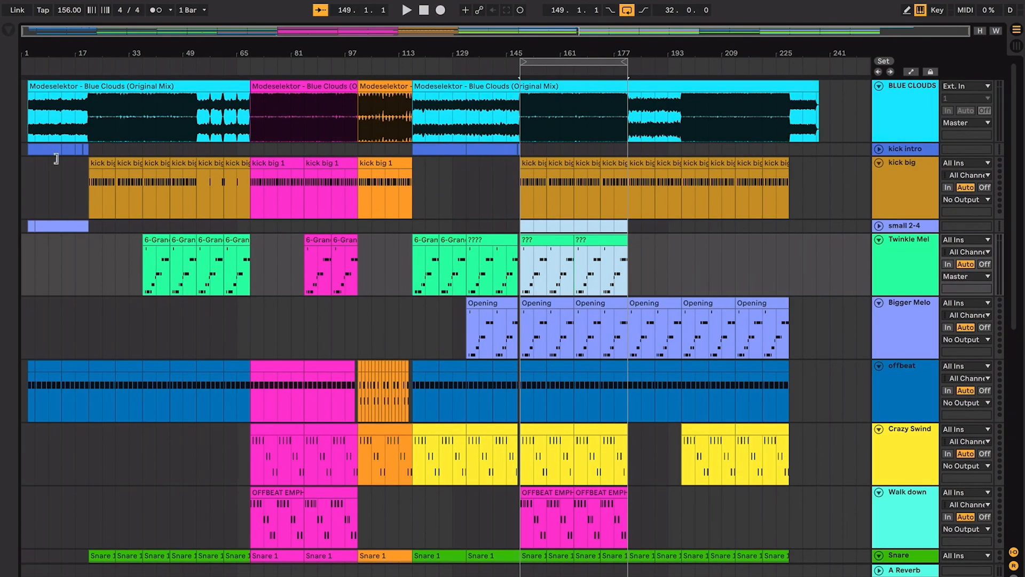
scroll(583, 268, down, 6)
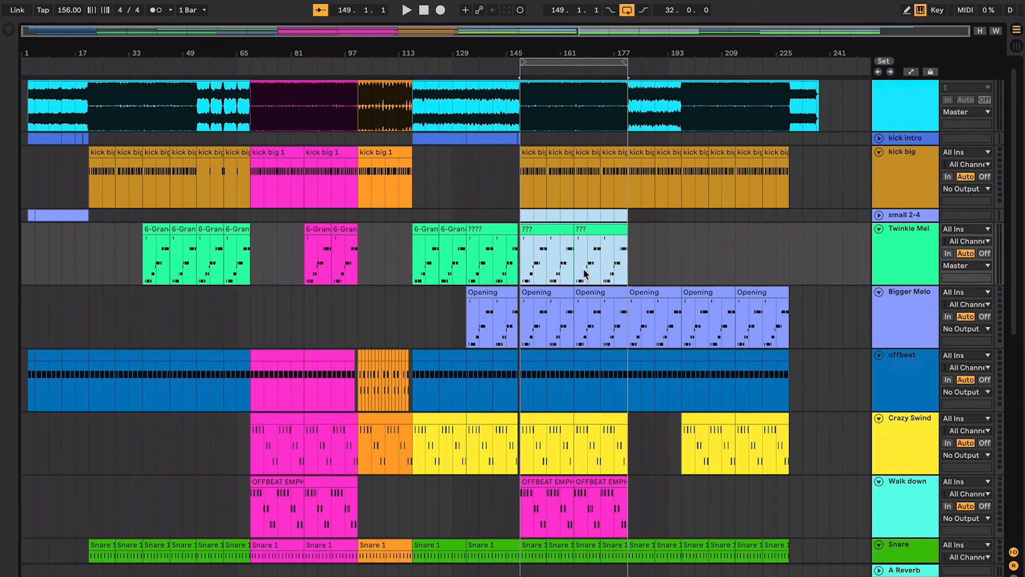
scroll(584, 274, down, 3)
click(572, 358)
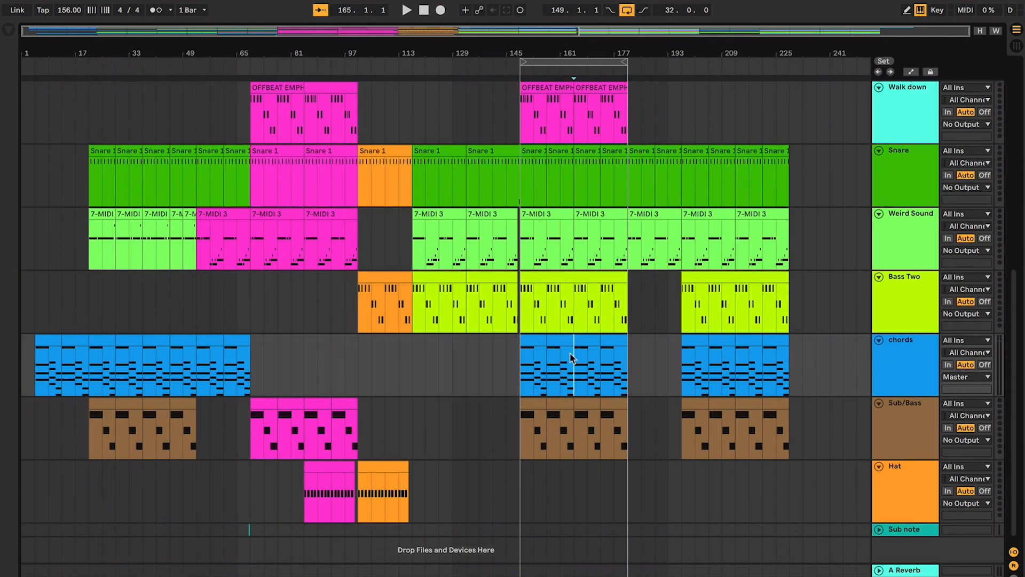
click(182, 347)
click(206, 357)
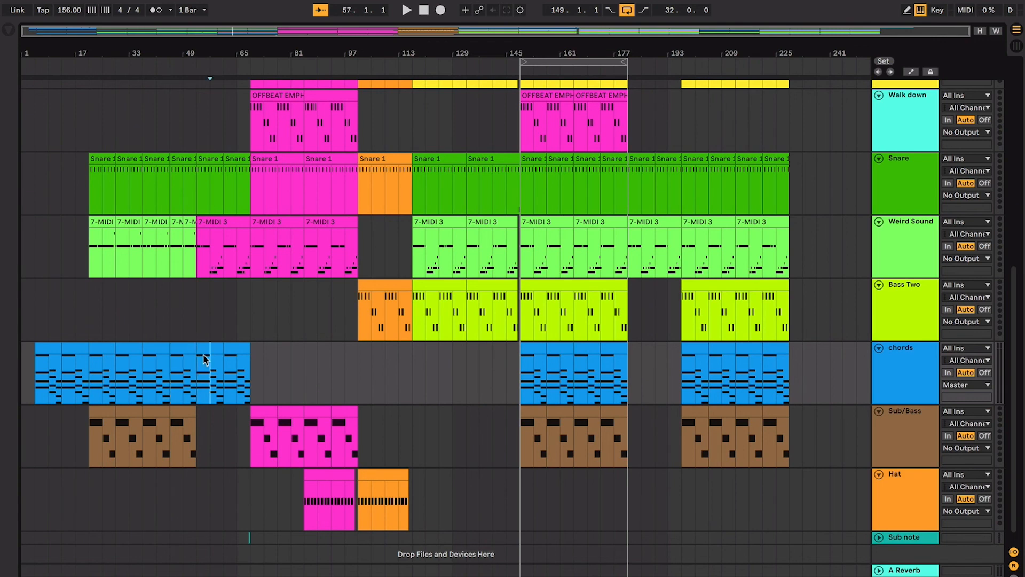
- Inspect the chords around bar 57 up close, select the chords clip starting at bar 53 and play it
key(plus)
key(plus)
key(plus)
key(plus)
key(plus)
key(plus)
scroll(207, 351, left, 1)
scroll(208, 351, down, 1)
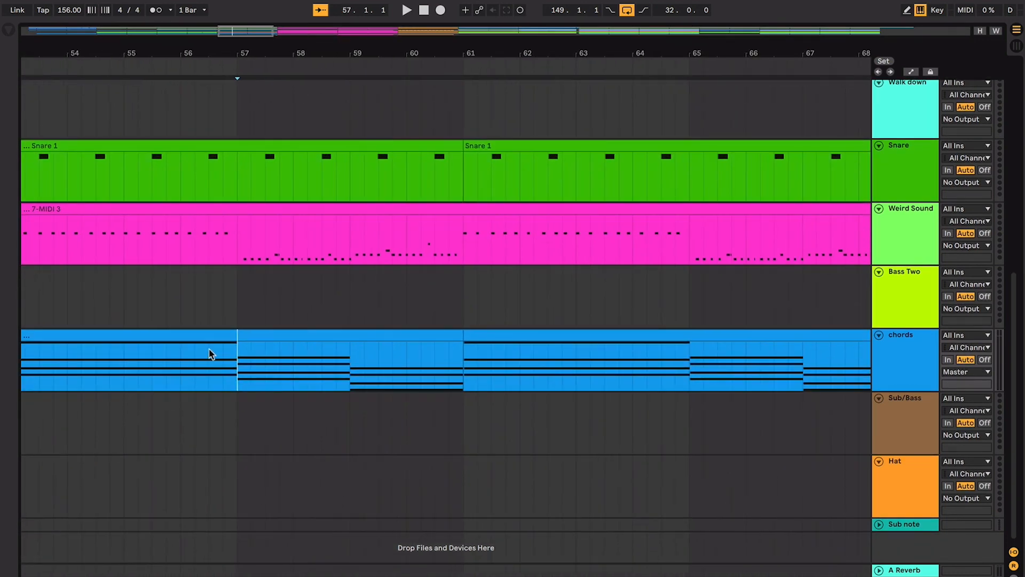
scroll(255, 364, left, 3)
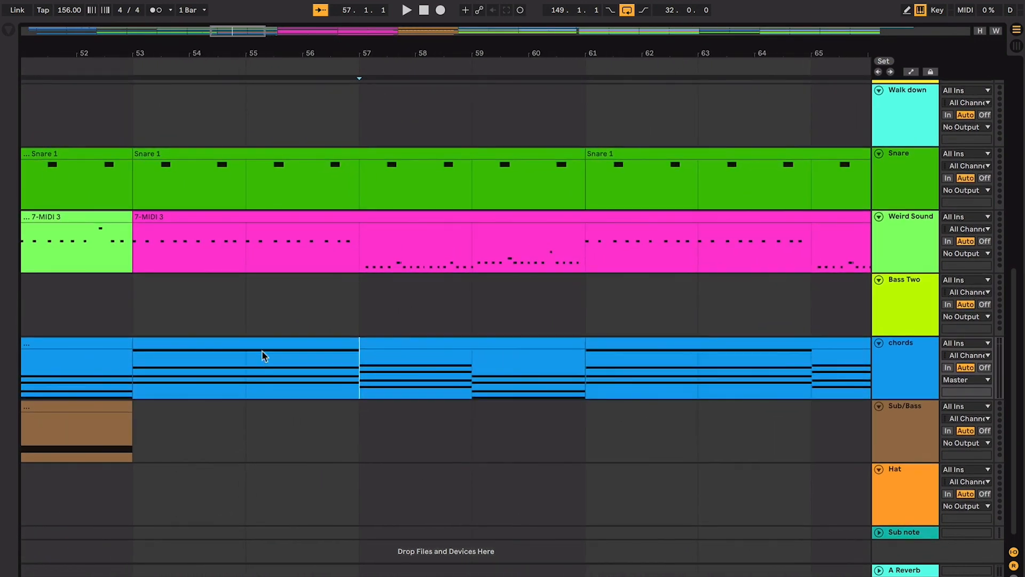
click(272, 344)
key(space)
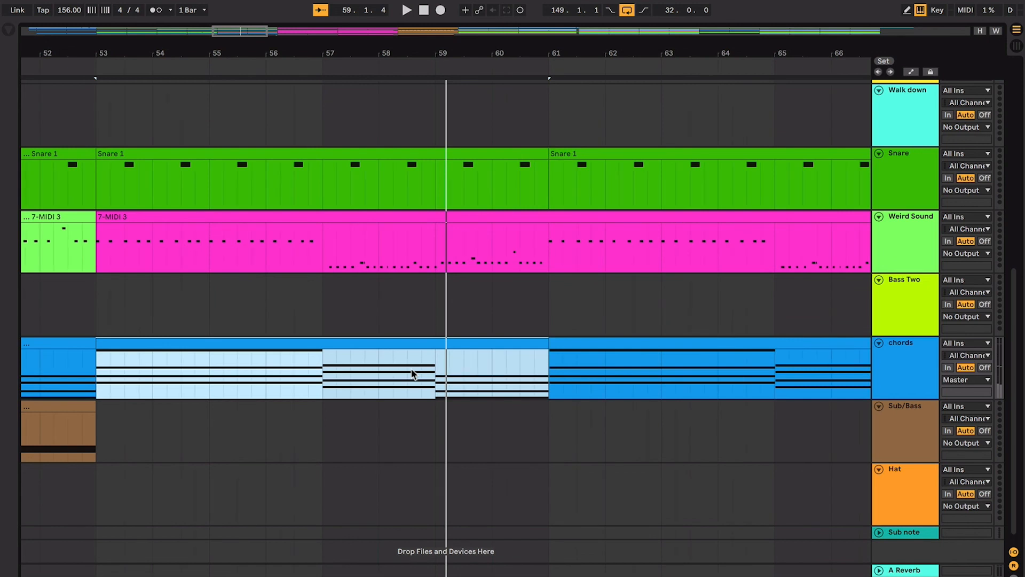
- Select the second half of bar 58 on the chords track and play across the chord change into bar 59
drag(413, 373, 430, 372)
key(space)
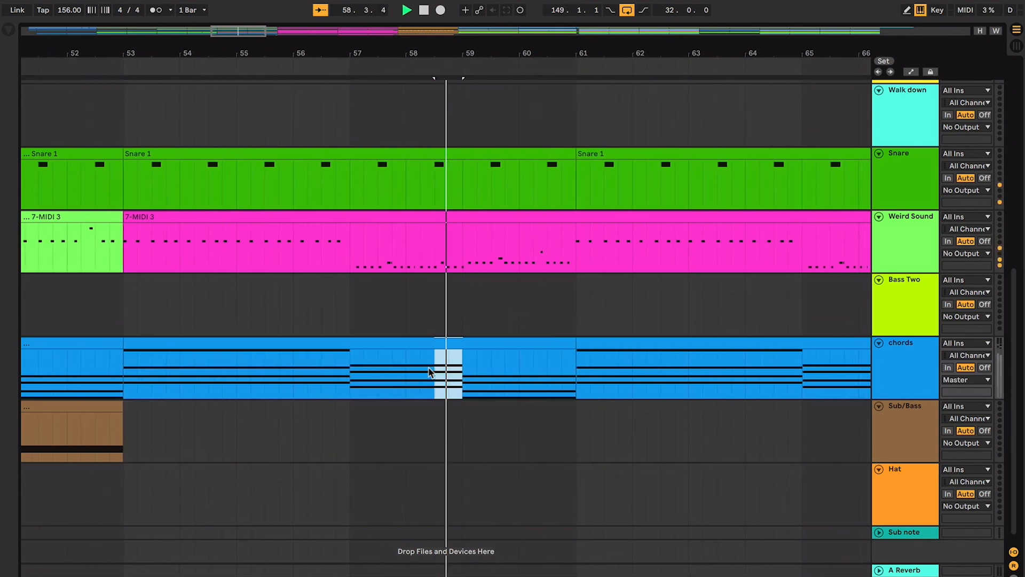
key(space)
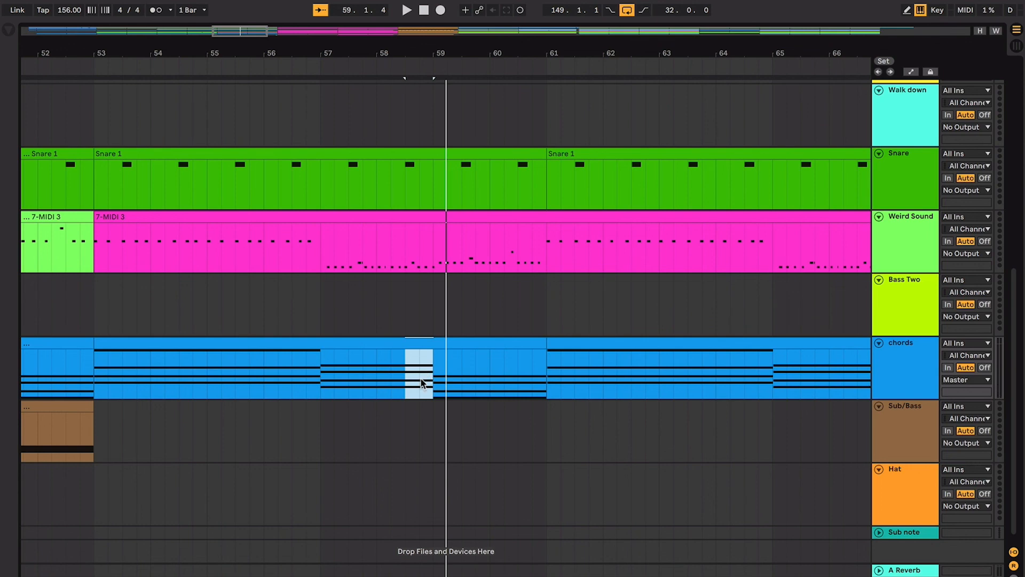
- Select the last chords clip before the pink section, starting at bar 61, and examine the layers around it
click(442, 377)
key(minus)
key(minus)
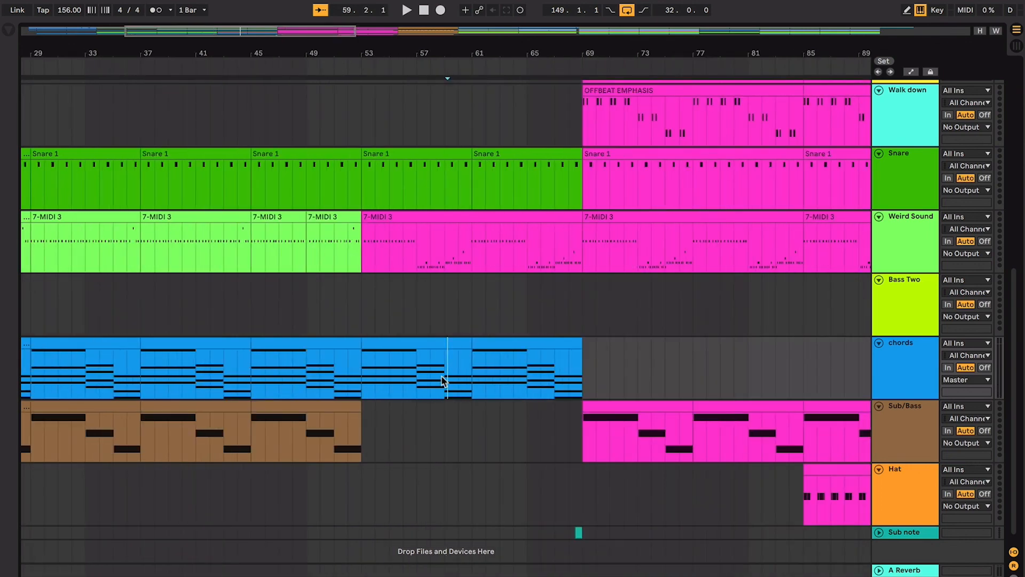
click(475, 347)
key(minus)
key(minus)
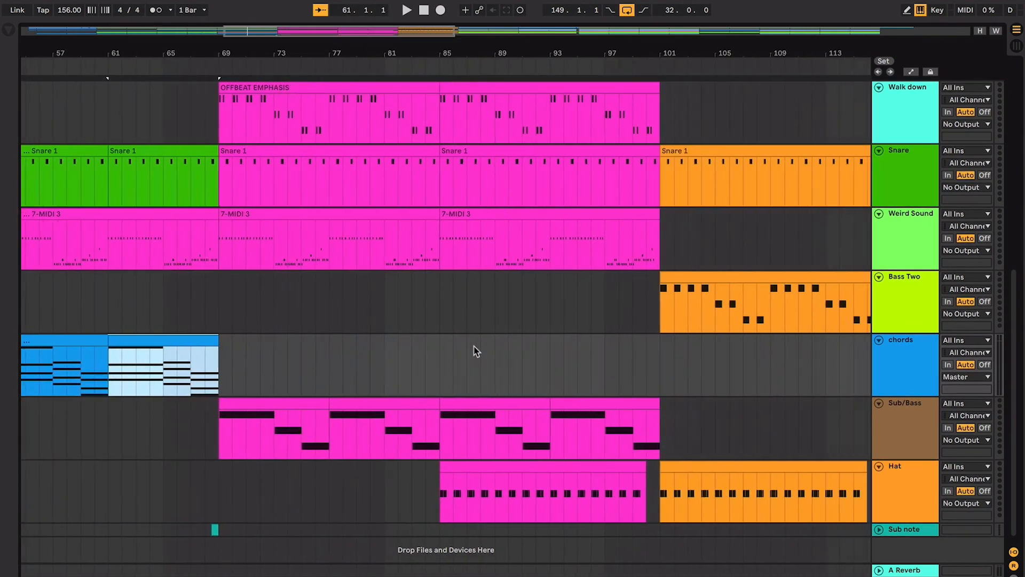
- Show the whole arrangement, collapse all tracks, and place the start position at bar 229 on the small 2-4 track
scroll(476, 351, up, 10)
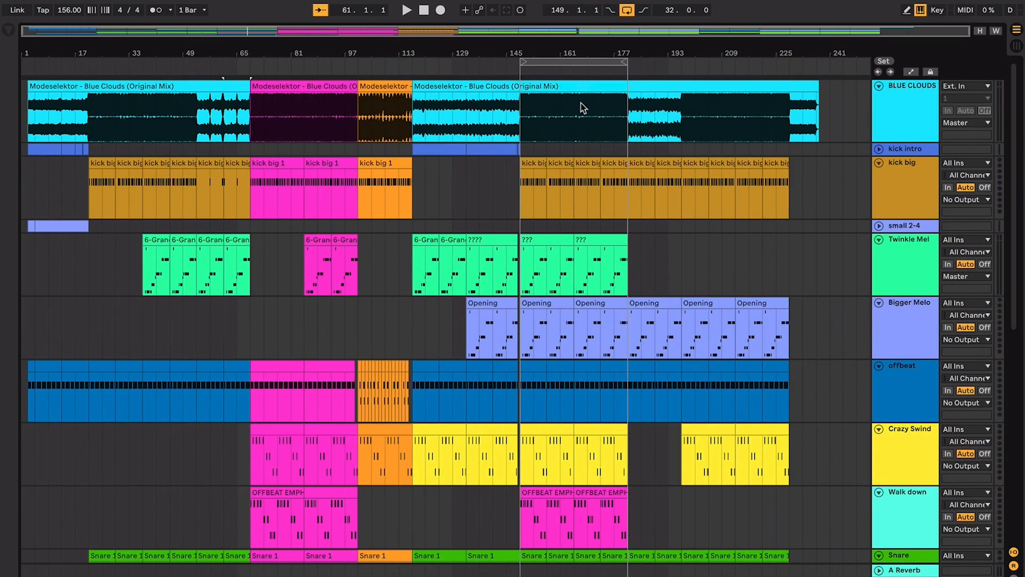
click(915, 213)
key(super+a)
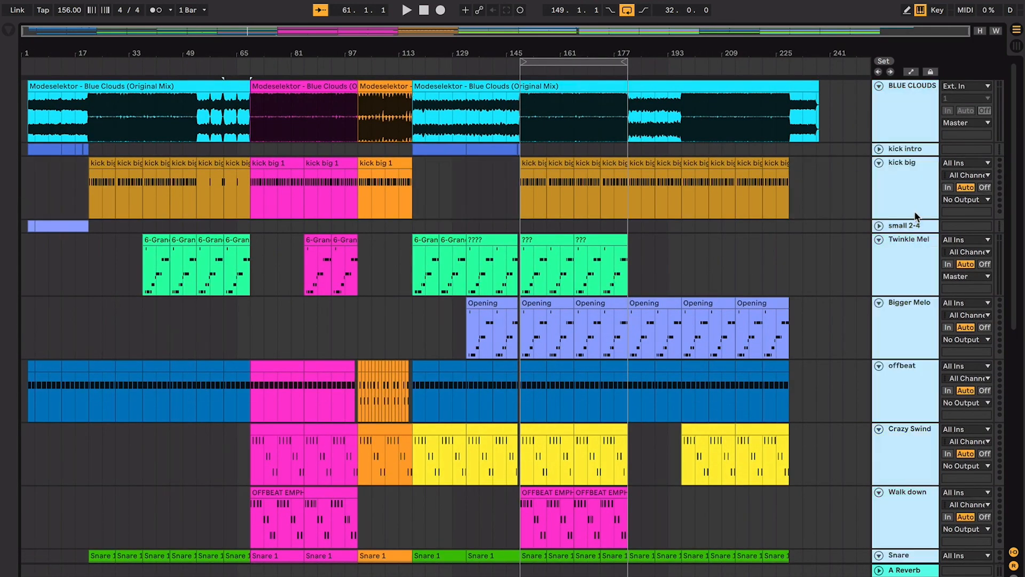
click(876, 162)
click(790, 128)
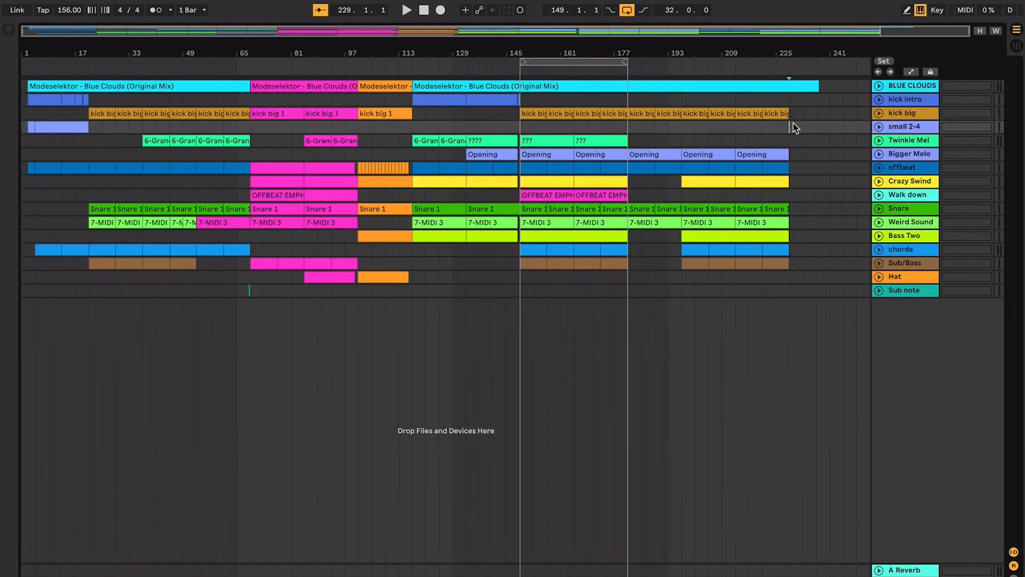